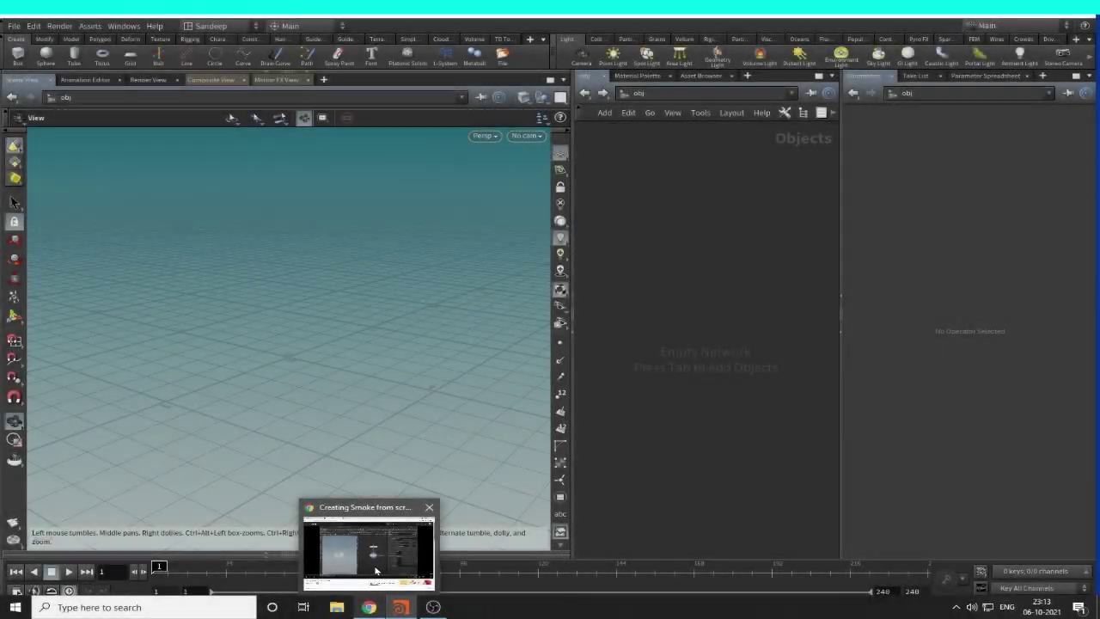
Step: Play and pause the reference smoke tutorial video
left_click(364, 610)
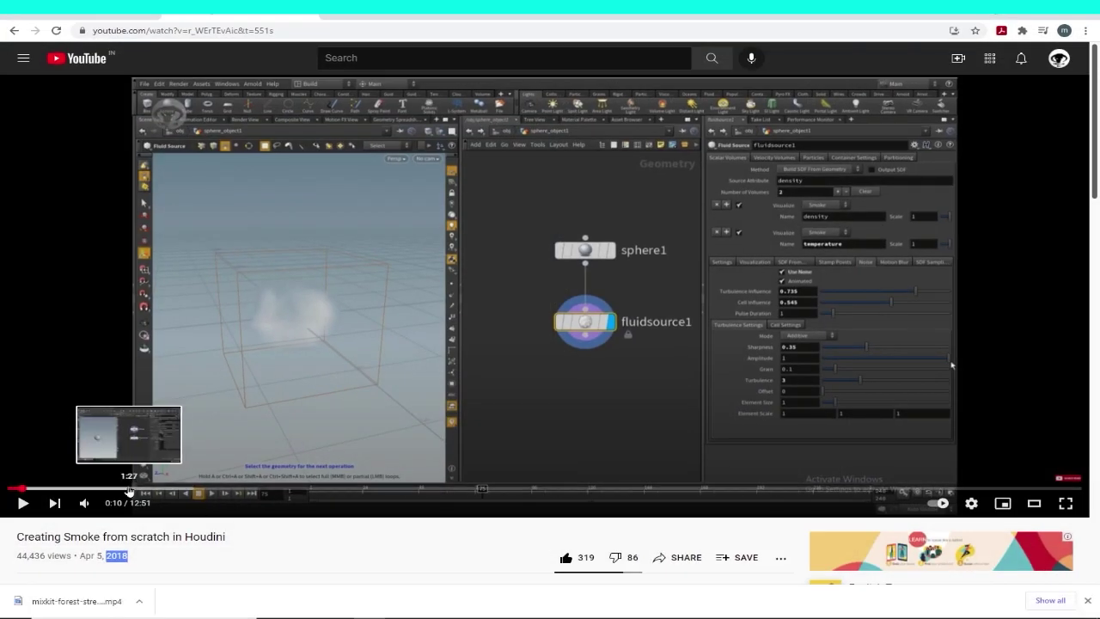
left_click(25, 506)
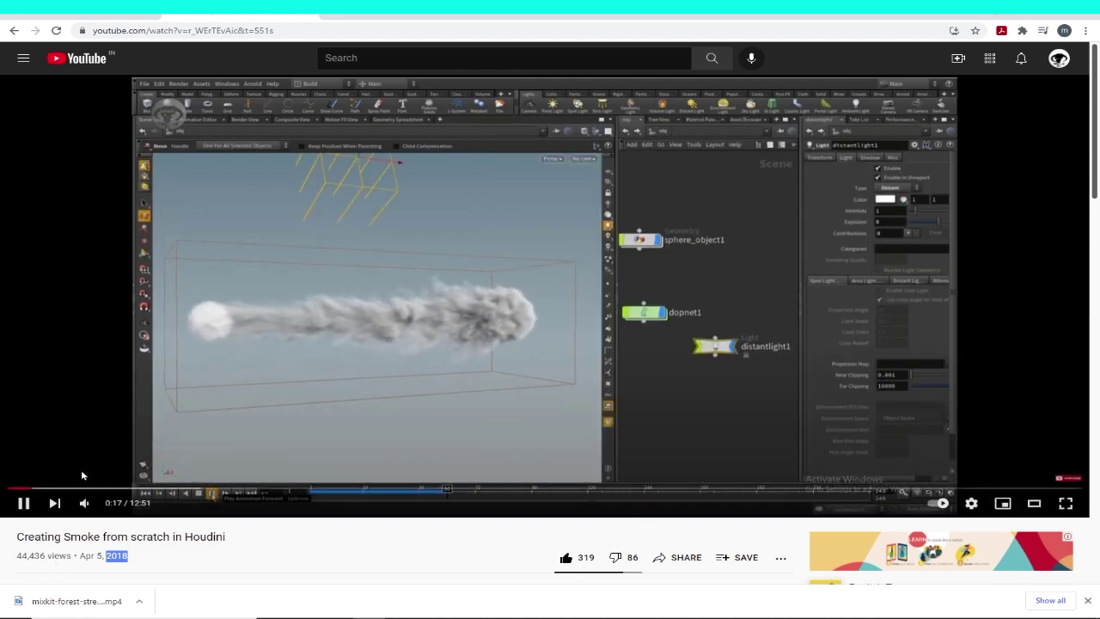
left_click(24, 505)
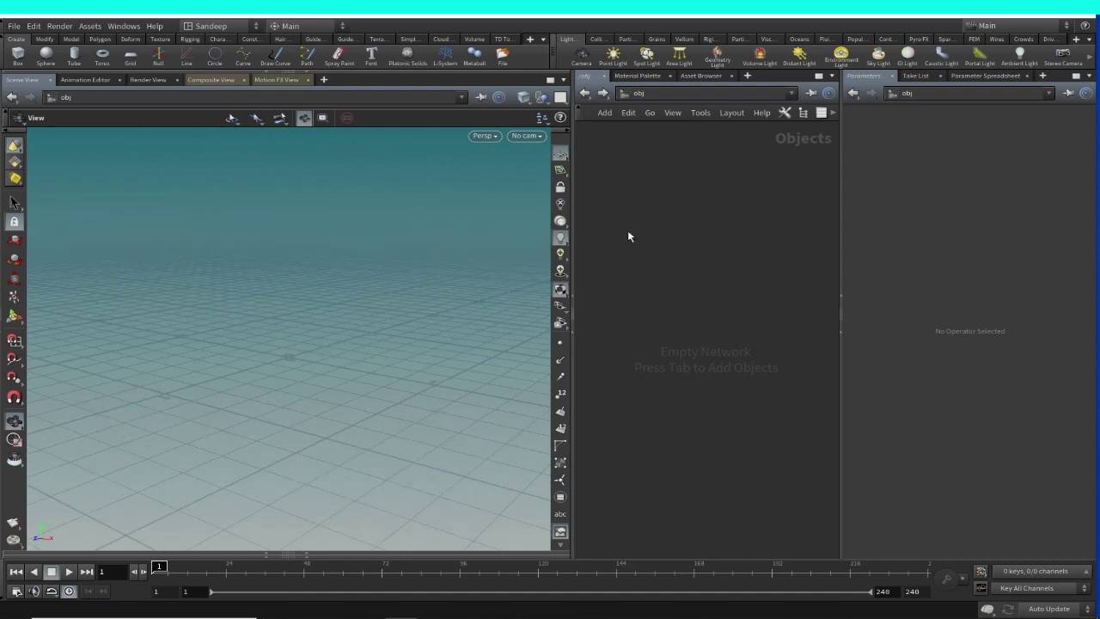
Step: Add a Geometry object to the scene-level network via the 'geo' search
left_click_drag(341, 307, 346, 300)
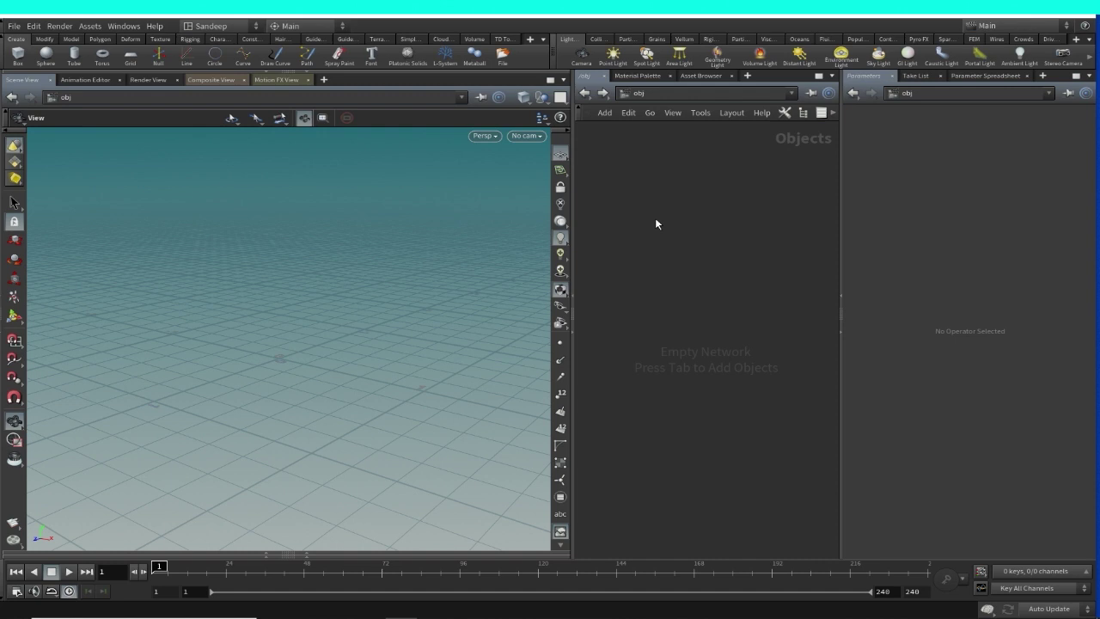
key("Tab")
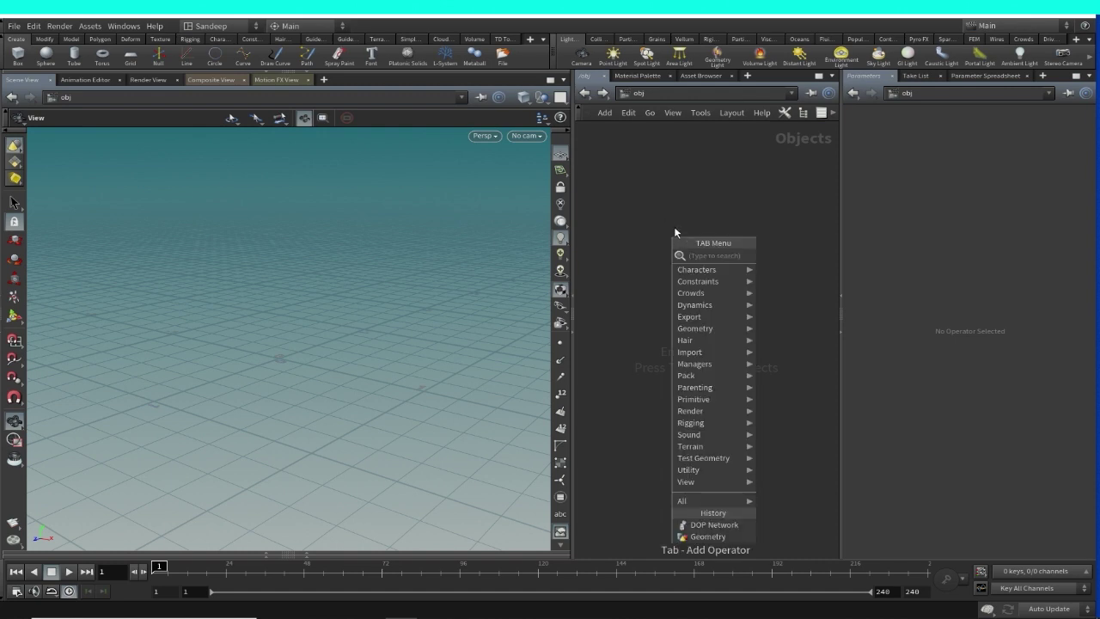
type("geo")
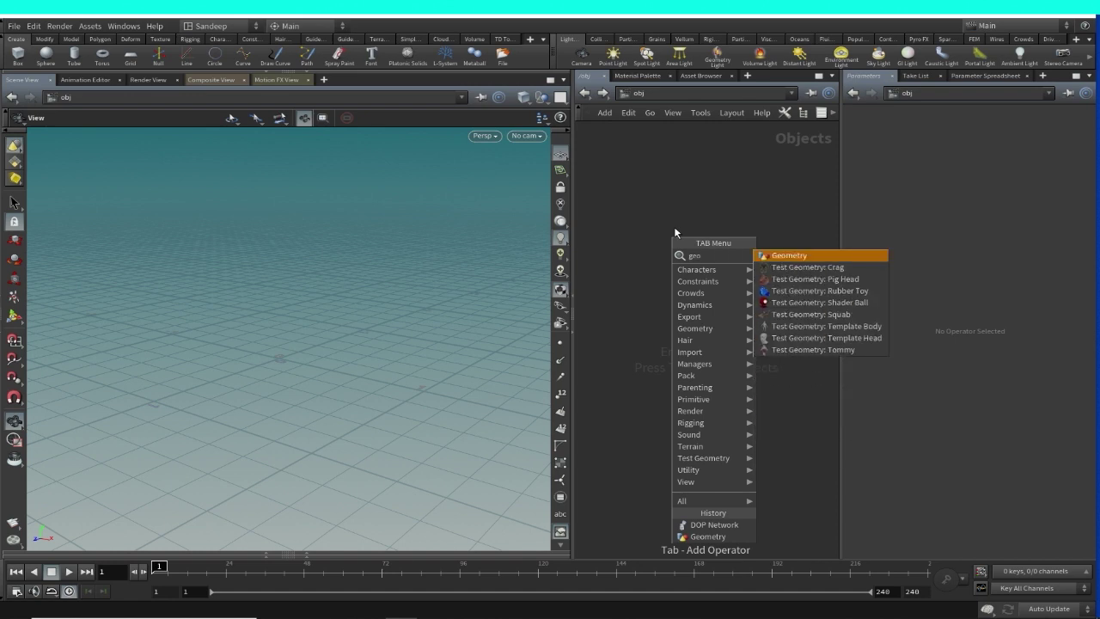
key("Down")
key("Down")
key("Up")
key("Up")
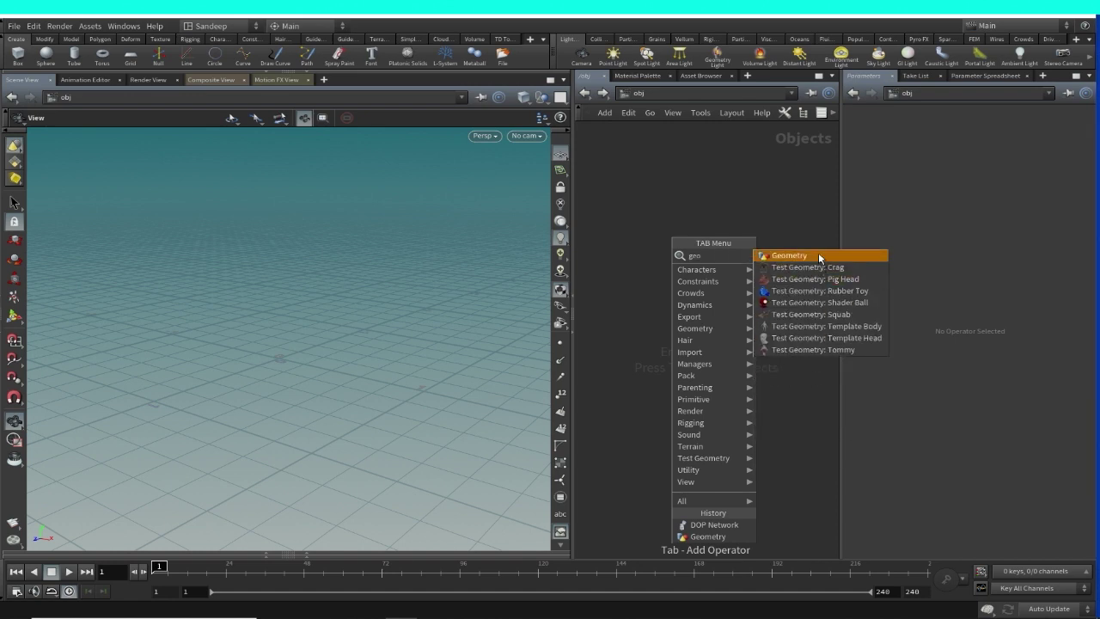
key("Return")
left_click(674, 230)
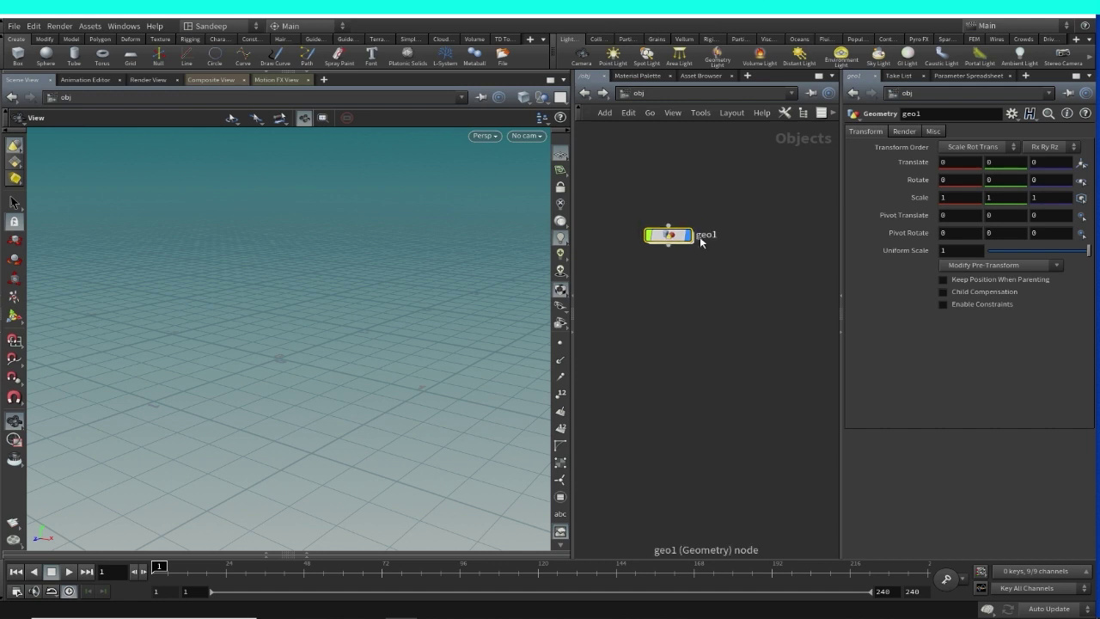
Step: Rename the geo1 node to smoke_source and dive inside it
double_click(705, 235)
type("smoke")
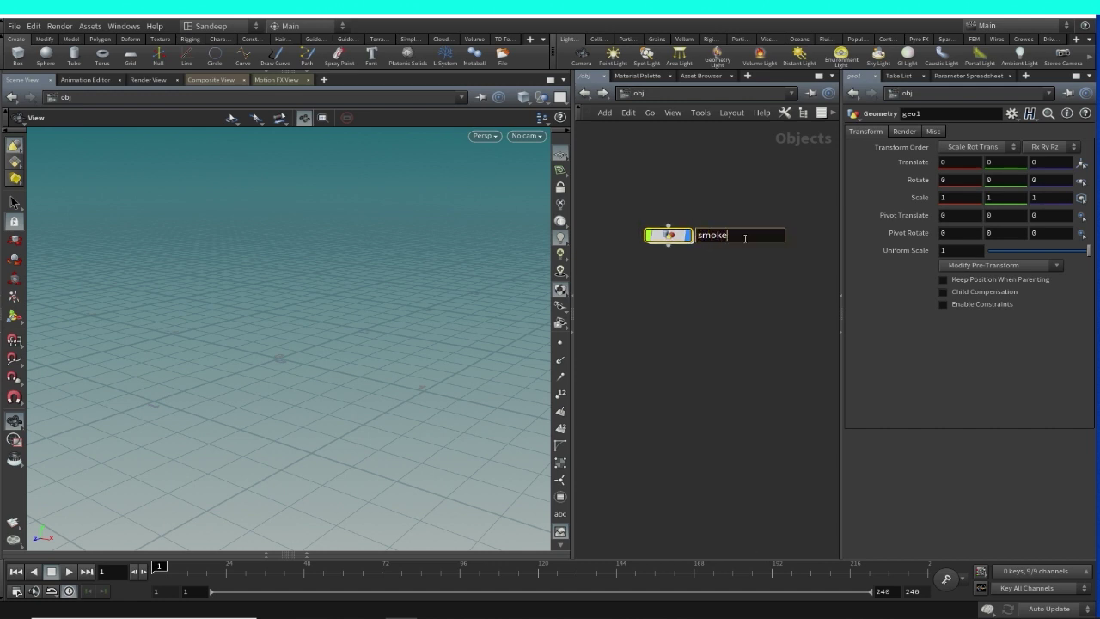
type("_source")
key("Return")
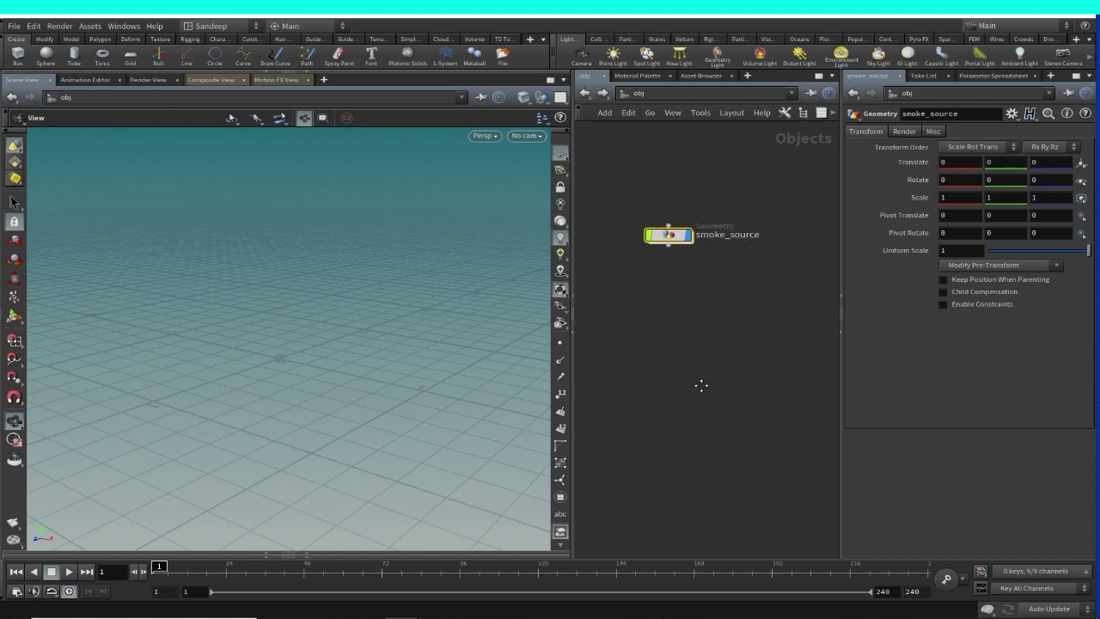
double_click(686, 238)
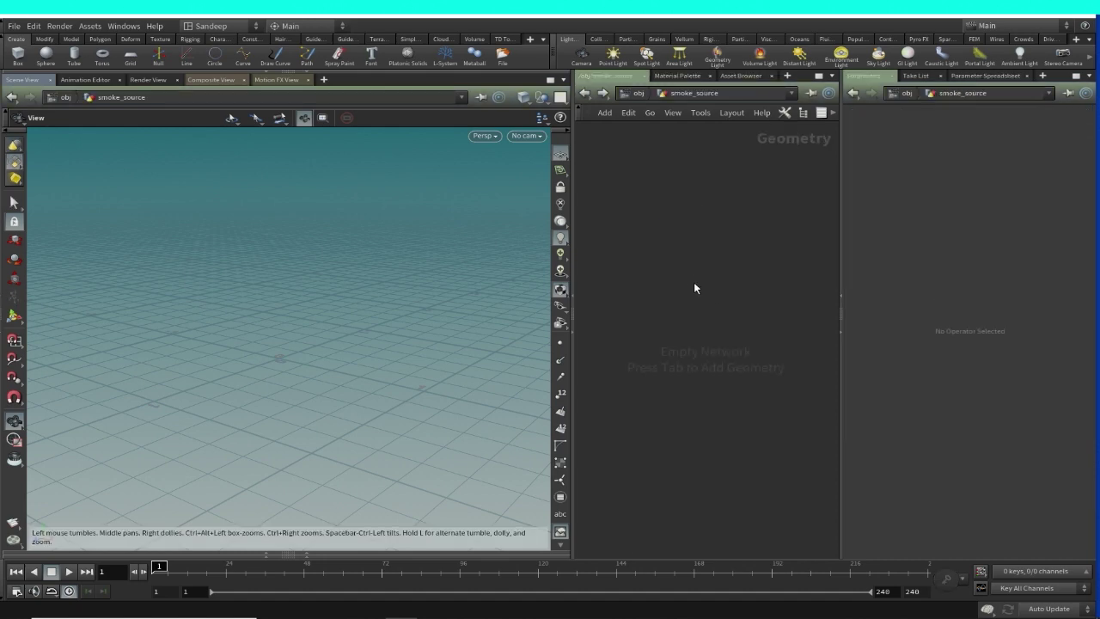
Step: Add a Sphere node inside smoke_source
key("Tab")
type("sp")
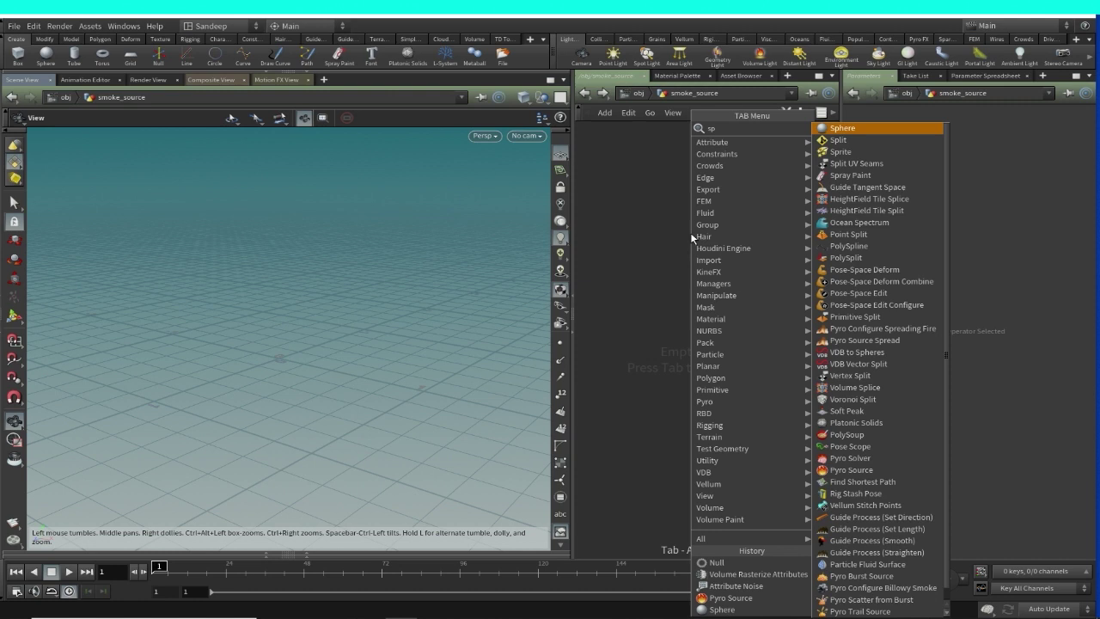
key("Return")
left_click(730, 201)
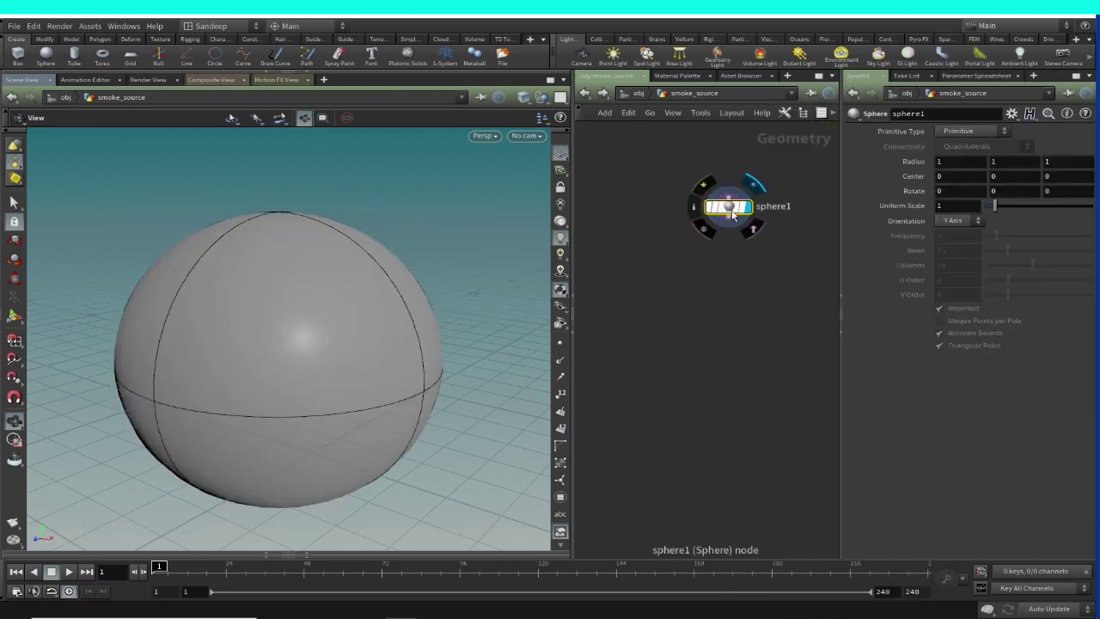
Step: Make sphere1 a Polygon Mesh with 13 rows and 24 columns
left_click(960, 132)
left_click(957, 156)
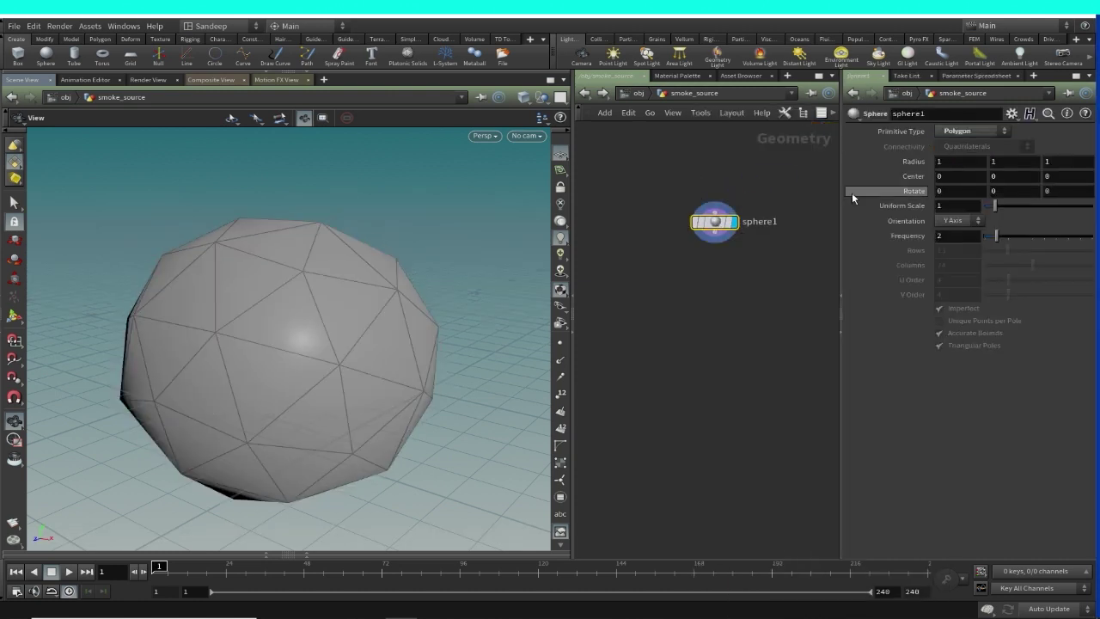
left_click(956, 133)
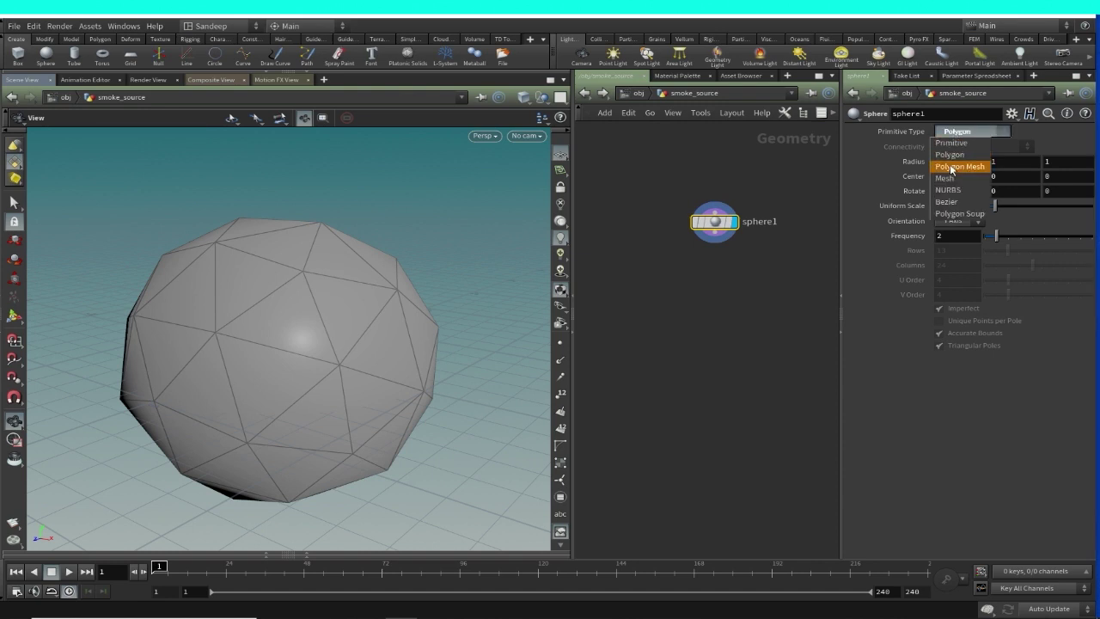
left_click(959, 166)
scroll(365, 309, "down", 3)
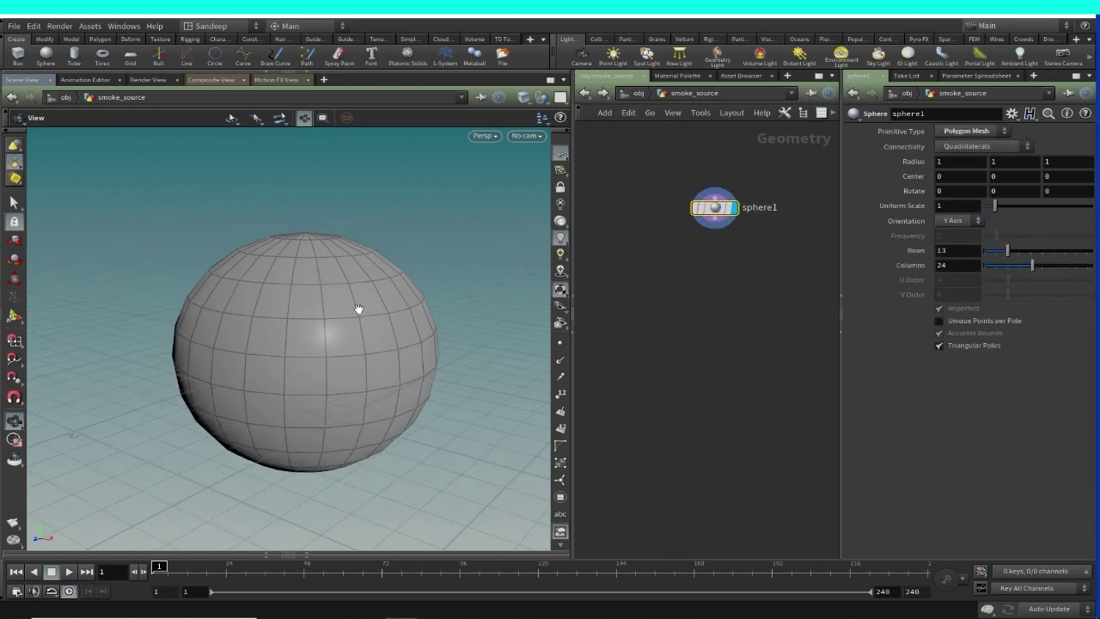
left_click_drag(427, 356, 385, 349)
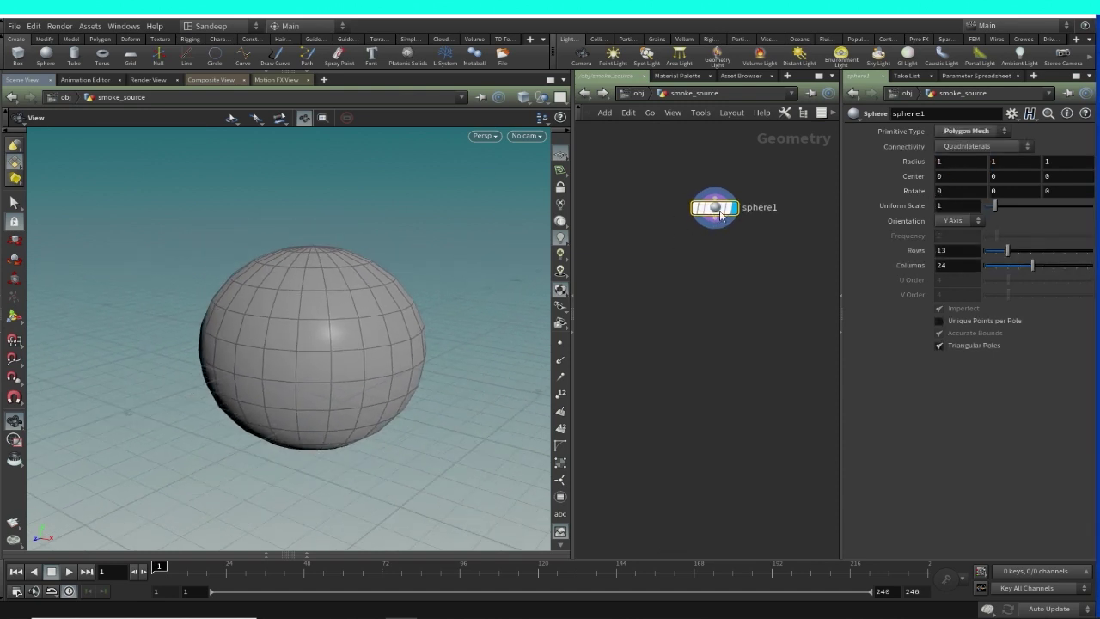
left_click_drag(715, 208, 706, 209)
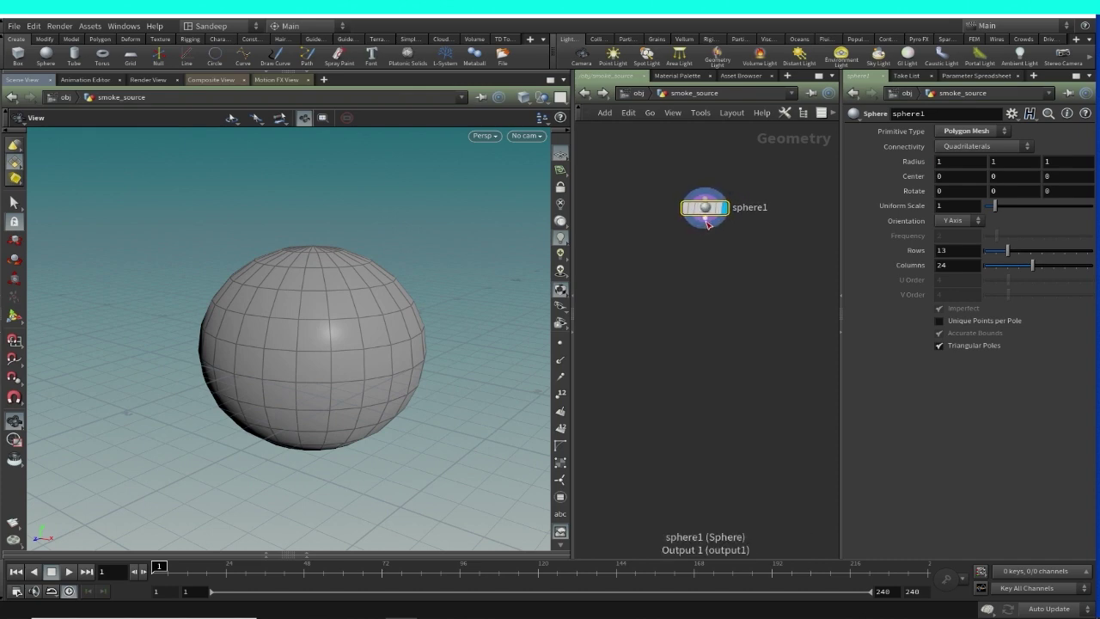
left_click(706, 224)
Step: Add a Pyro Source node wired below sphere1
left_click(727, 295)
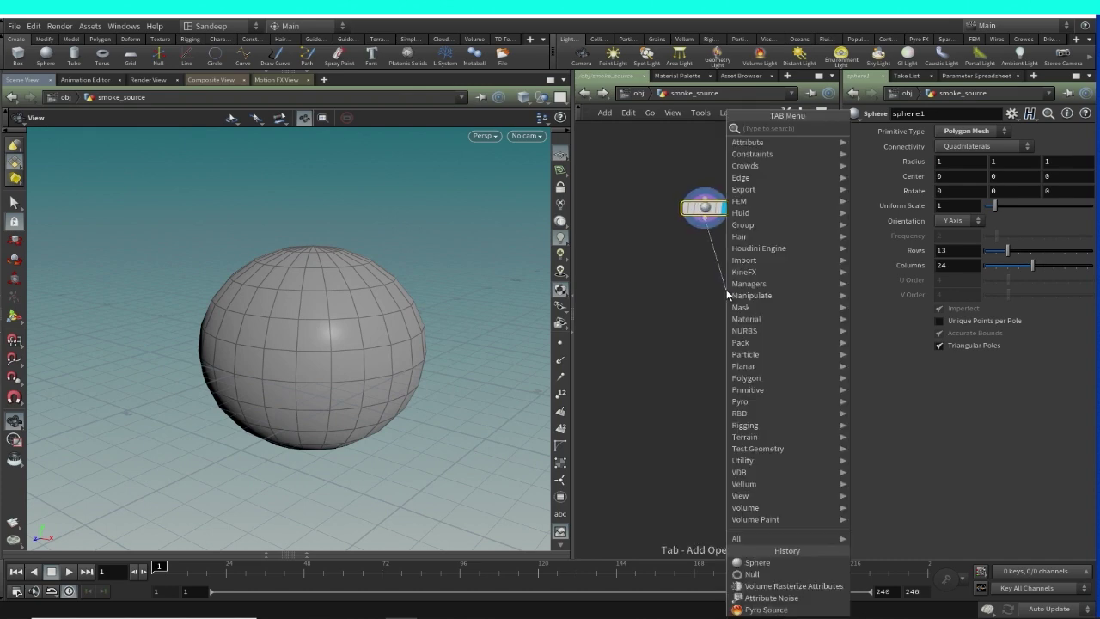
type("pyro")
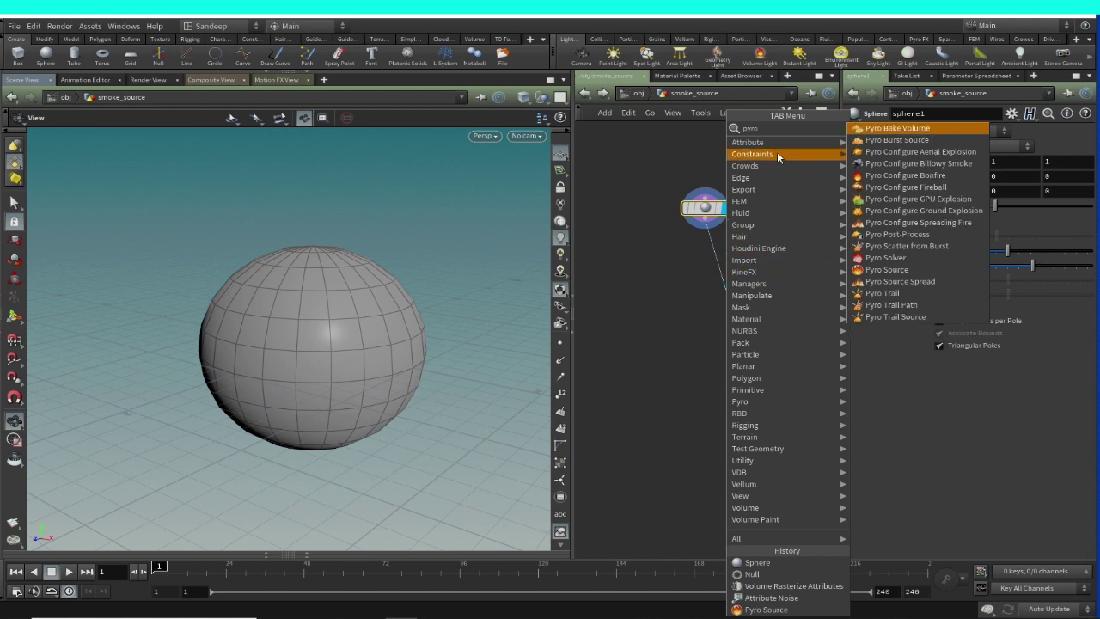
left_click(887, 269)
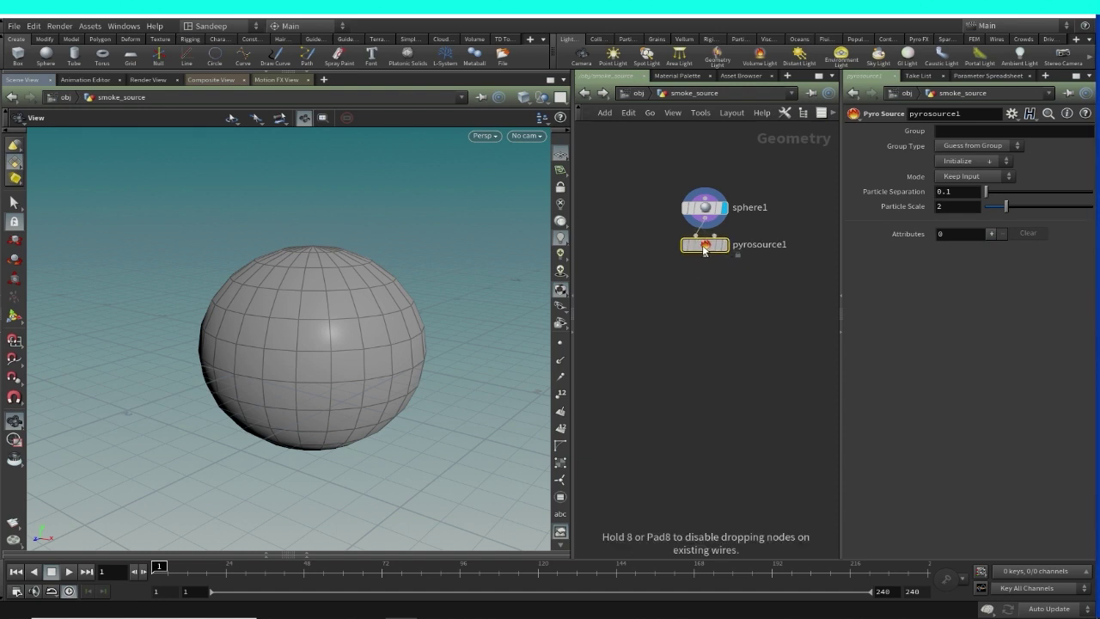
left_click(710, 255)
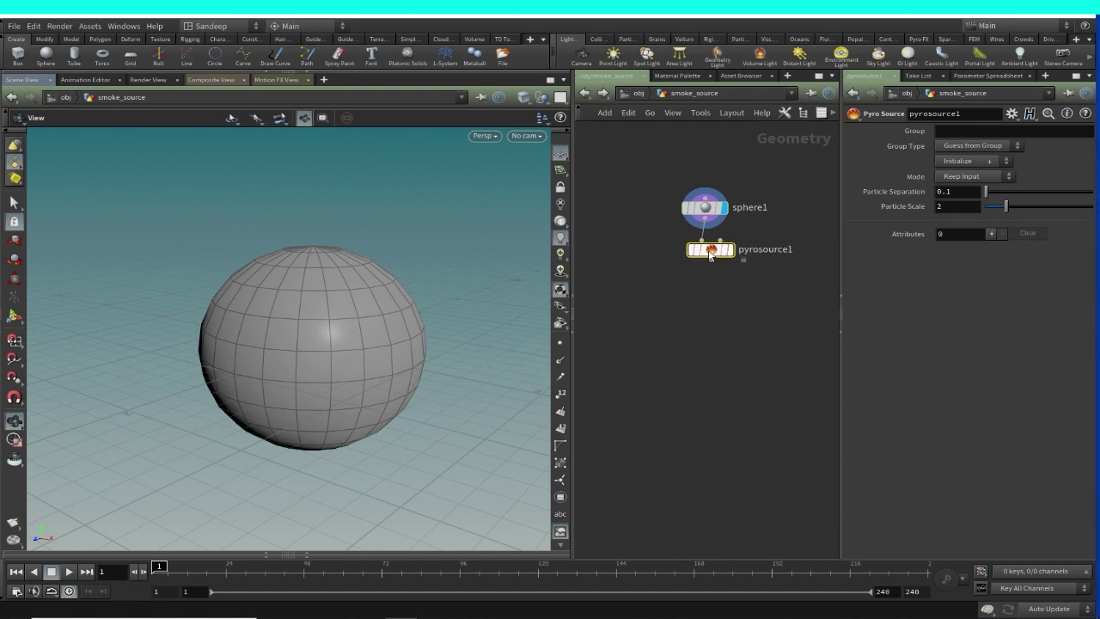
Step: Display pyrosource1 and set its Mode to Surface Scatter
left_click(731, 251)
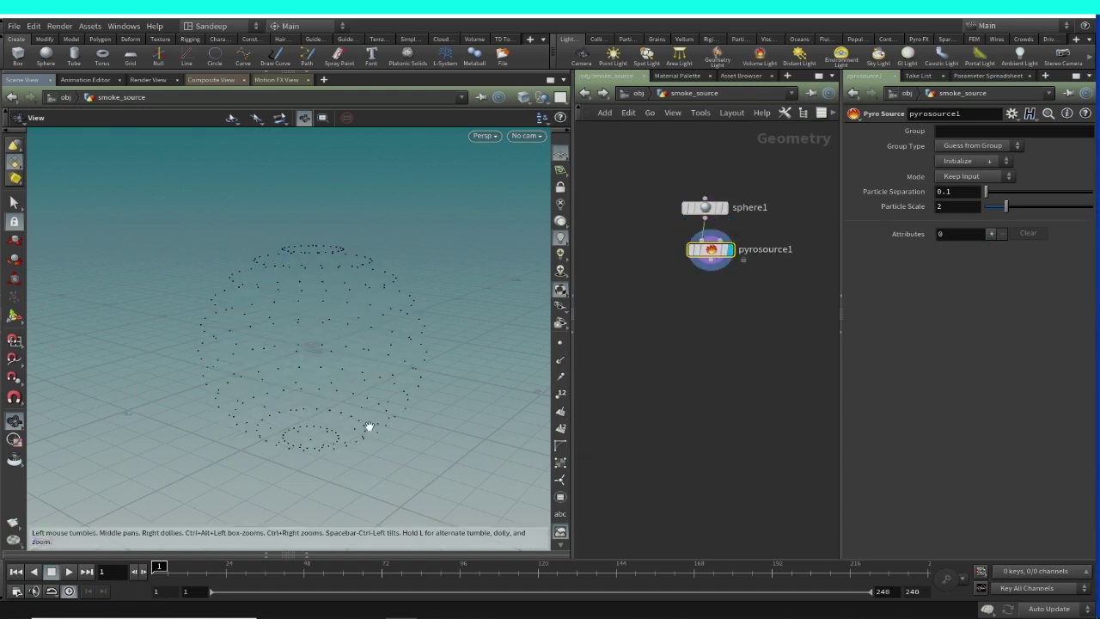
left_click_drag(369, 427, 381, 381)
left_click(962, 179)
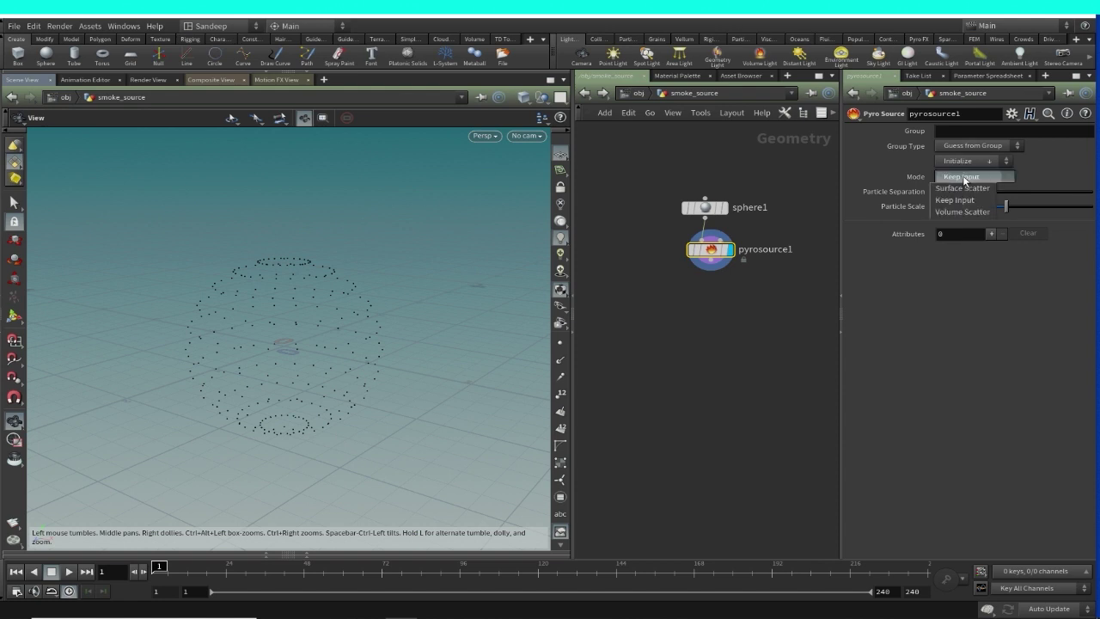
left_click(969, 190)
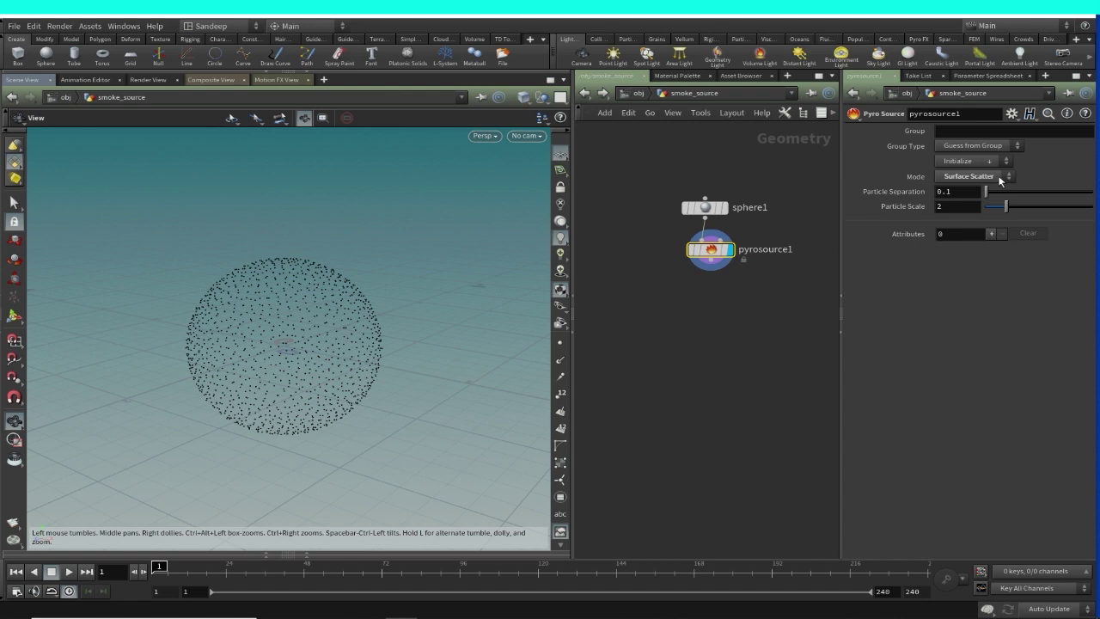
Step: Add density, temperature and v source attributes to pyrosource1
left_click(991, 233)
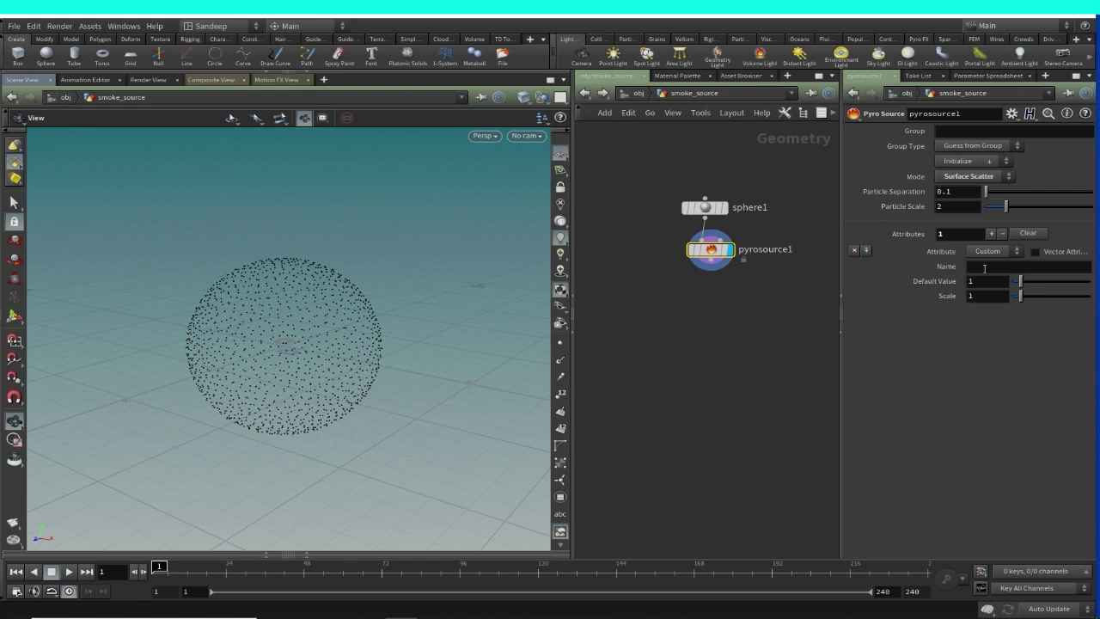
left_click(985, 267)
type("density")
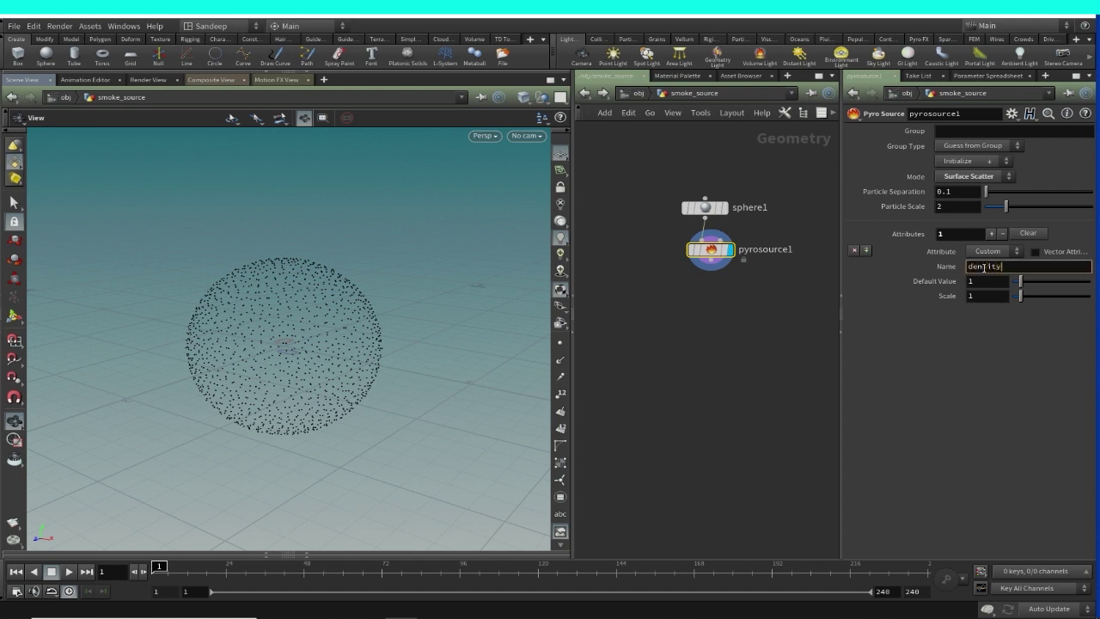
key("Return")
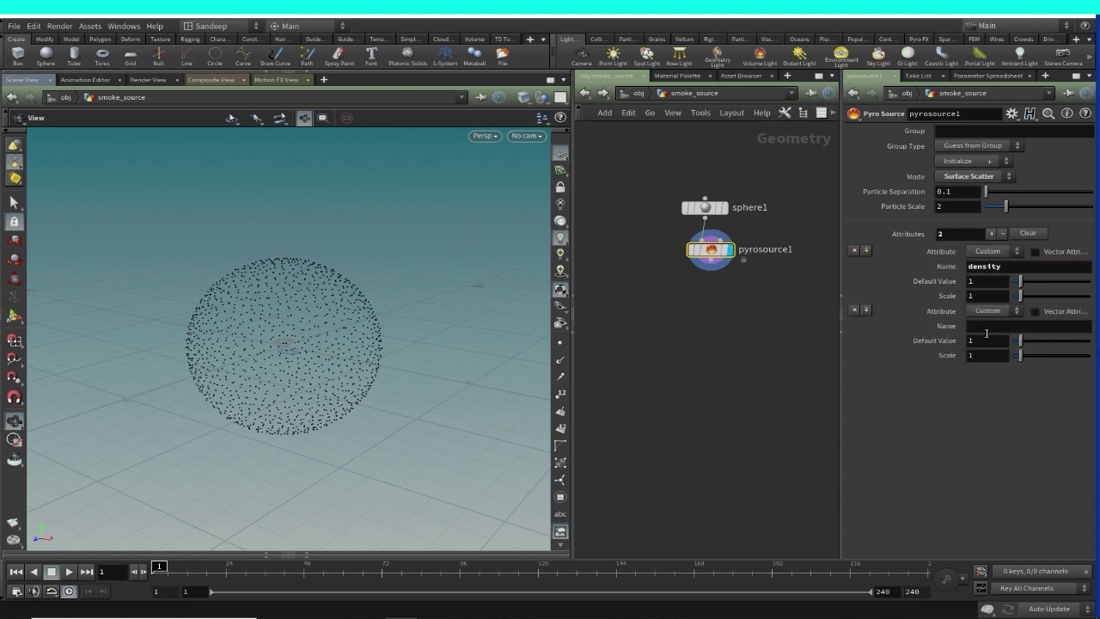
left_click(985, 328)
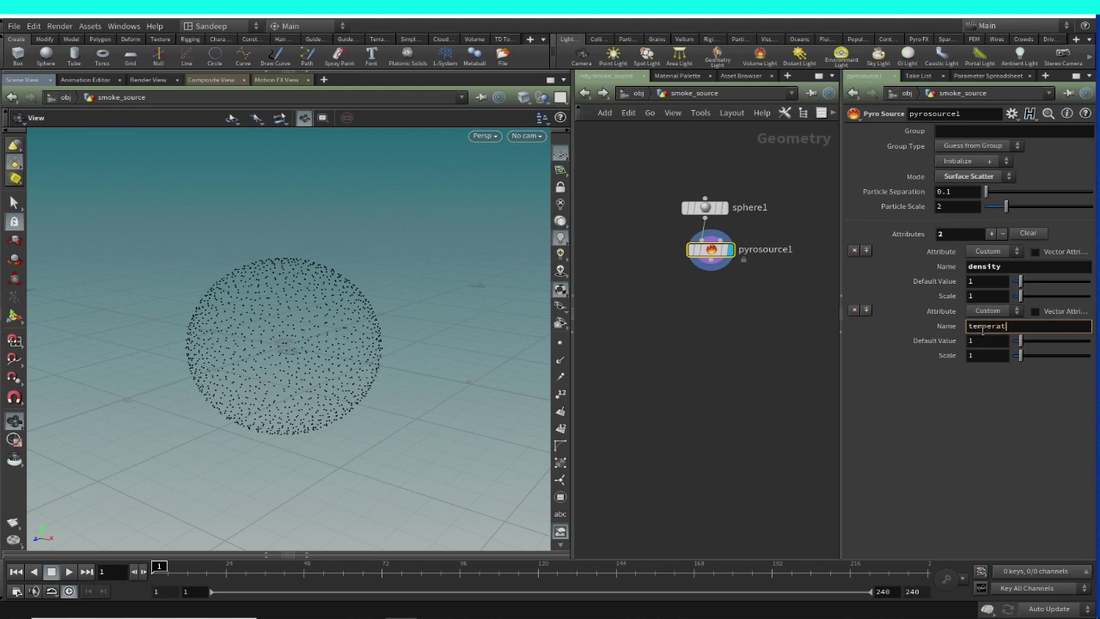
key("Return")
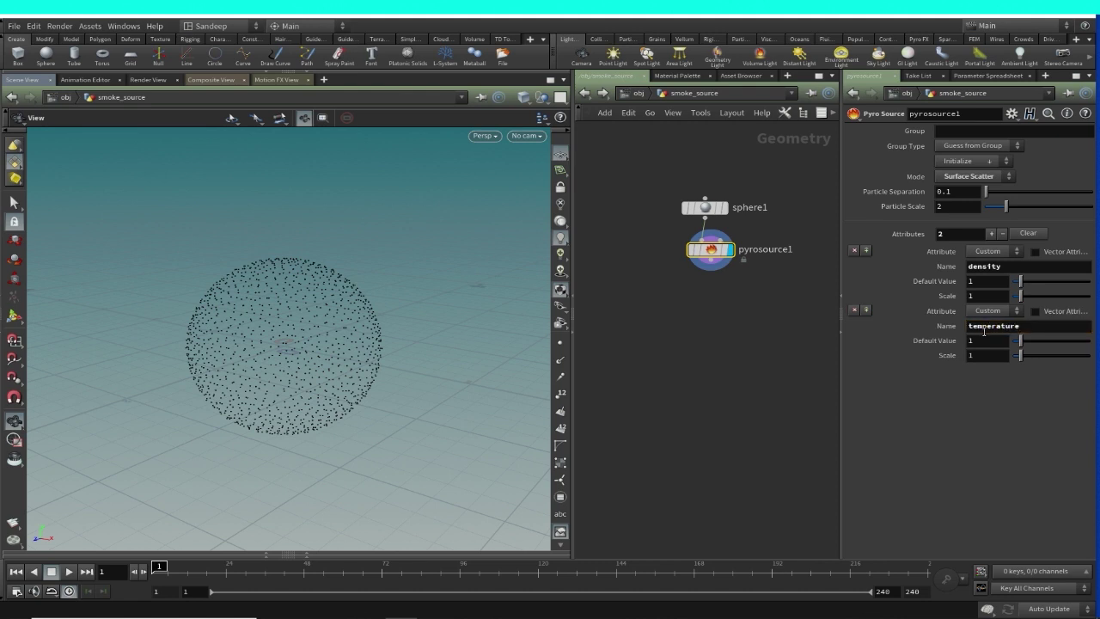
left_click(990, 234)
left_click(990, 386)
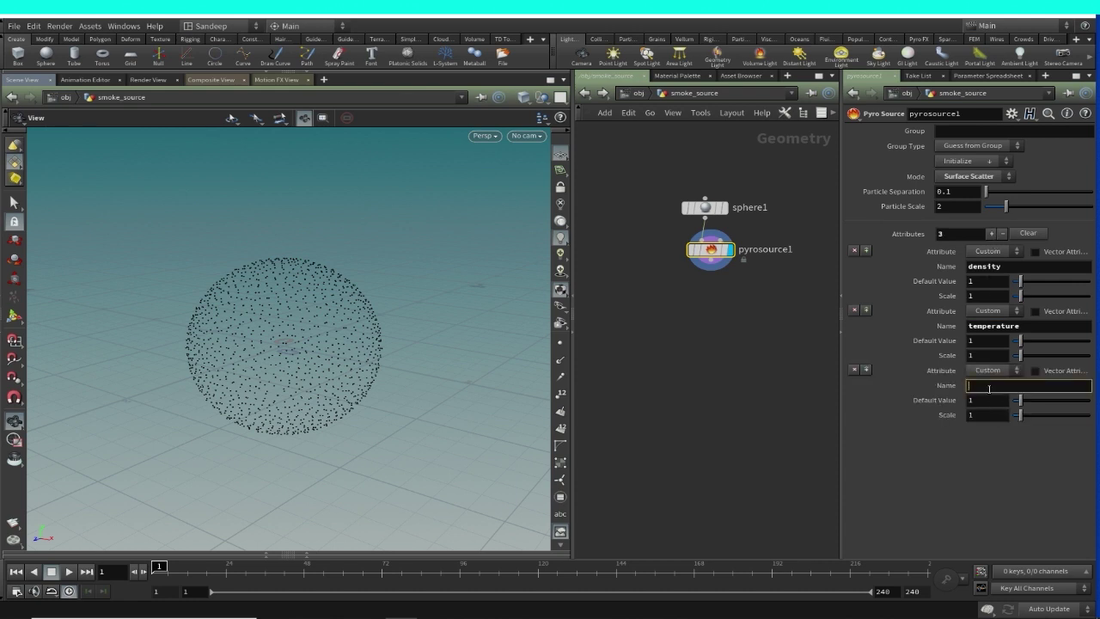
type("v")
key("Return")
left_click_drag(715, 254, 720, 262)
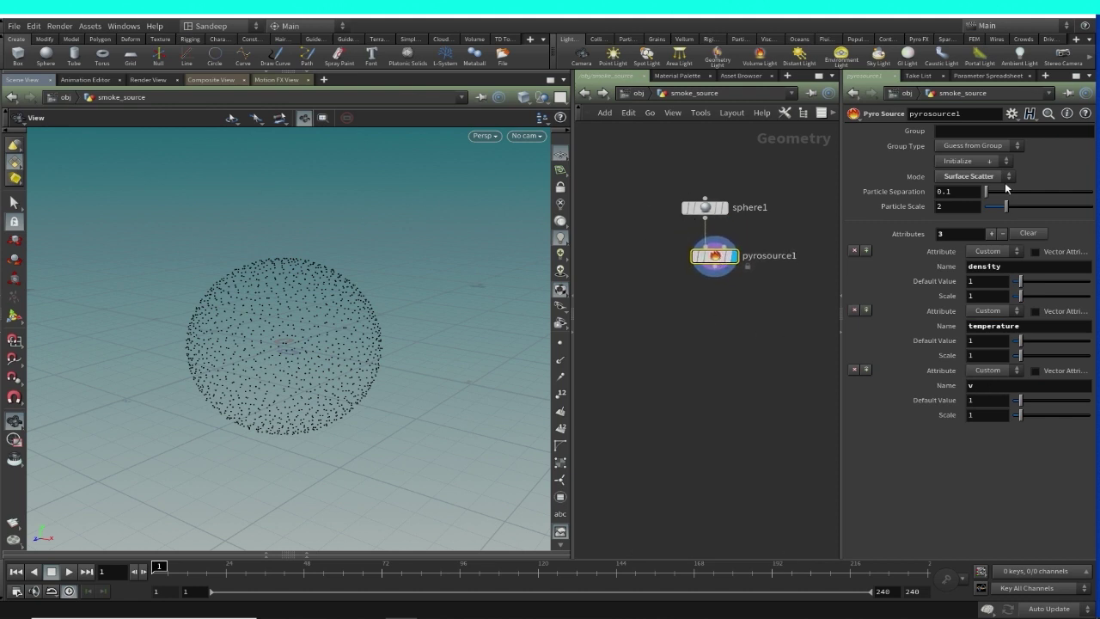
Step: Add an Attribute Noise node after pyrosource1 and display it
left_click(715, 271)
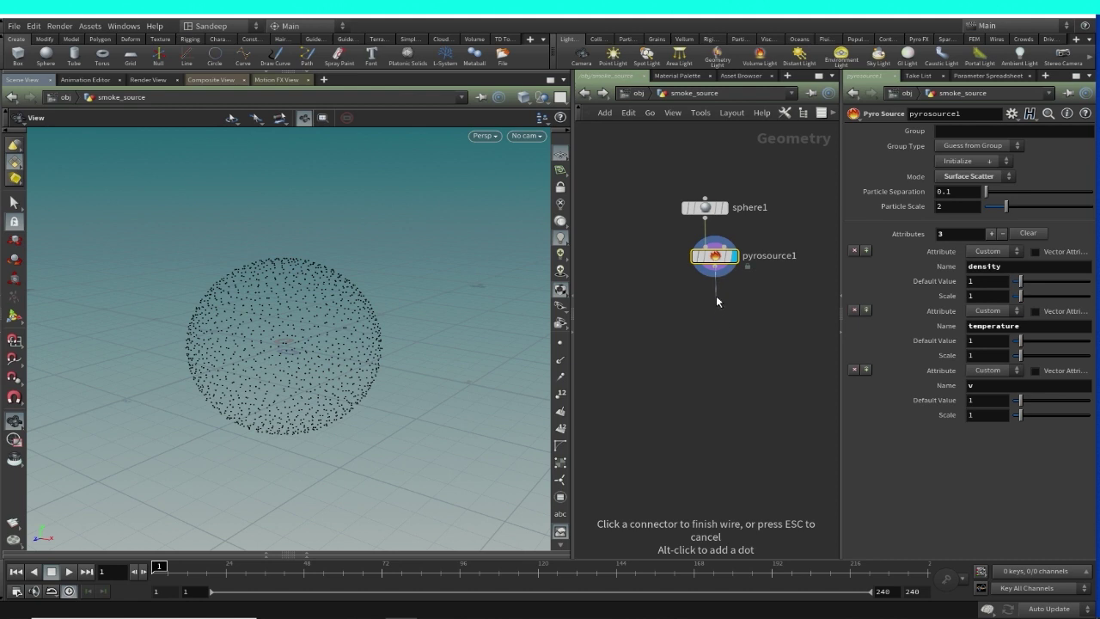
key("Tab")
type("nois")
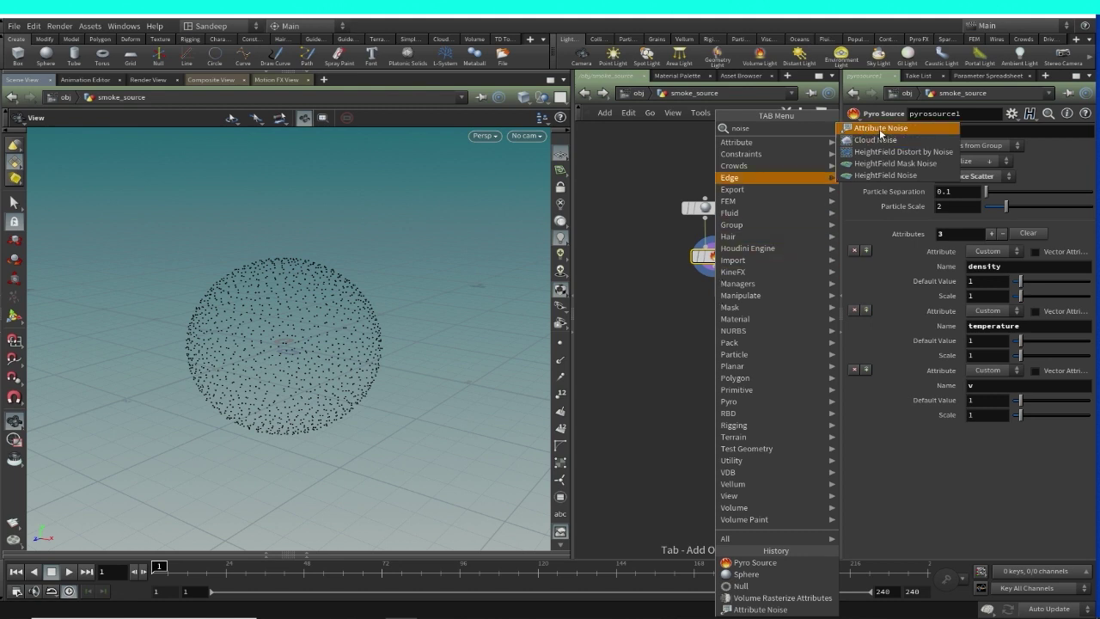
left_click(878, 131)
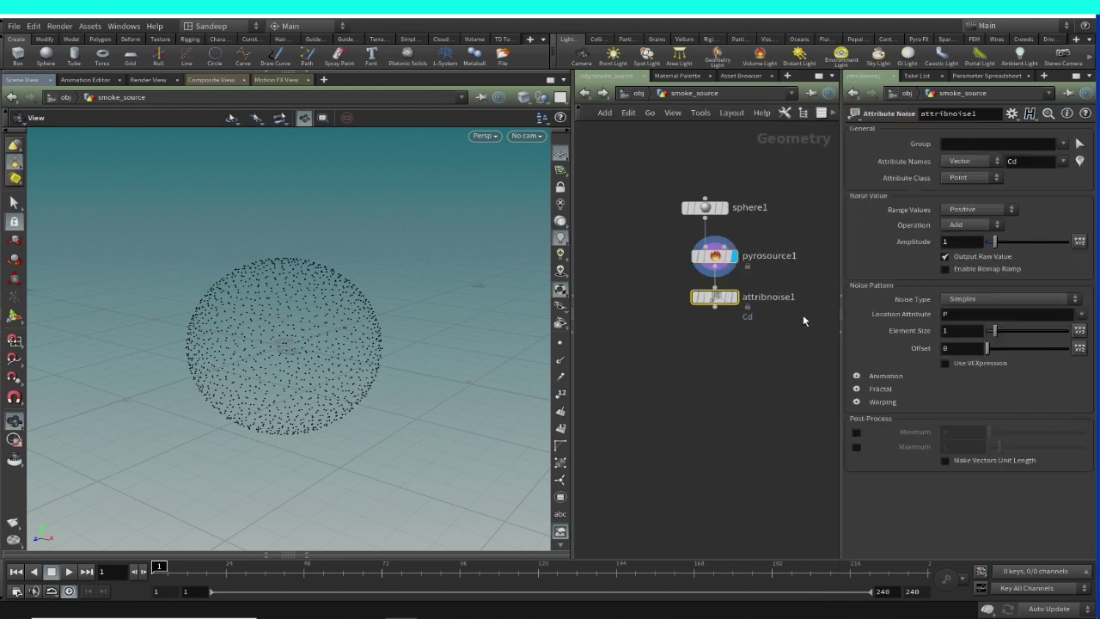
left_click_drag(720, 307, 739, 314)
left_click(734, 305)
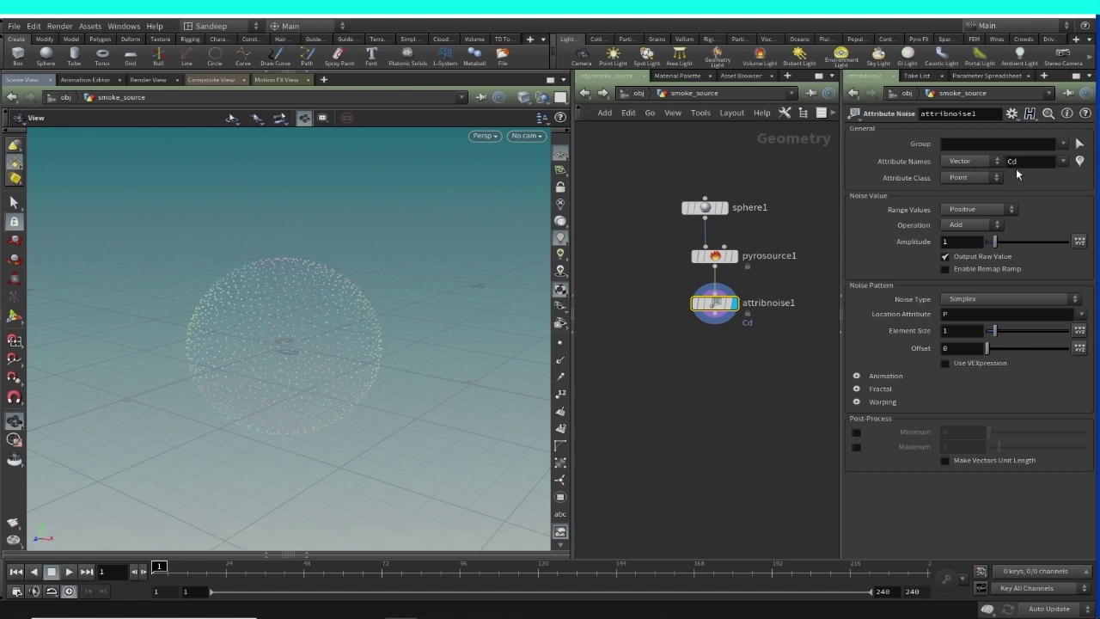
Step: Noise the P attribute with element size 0.81, Animate Noise on, amplitude 1.71
left_click(1064, 162)
left_click(1063, 175)
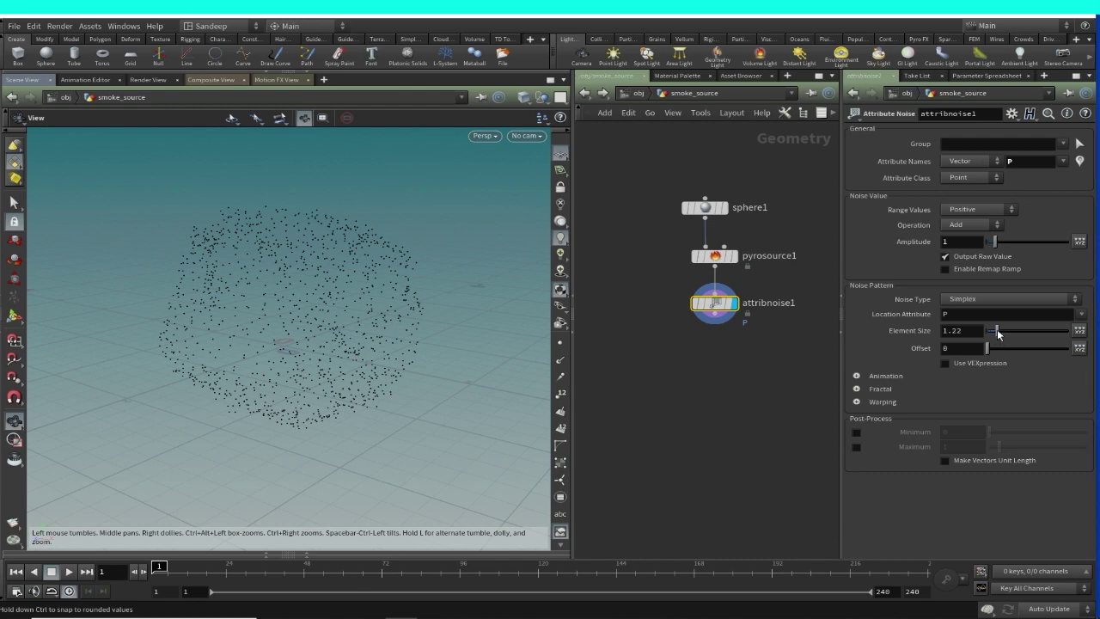
left_click_drag(997, 333, 993, 334)
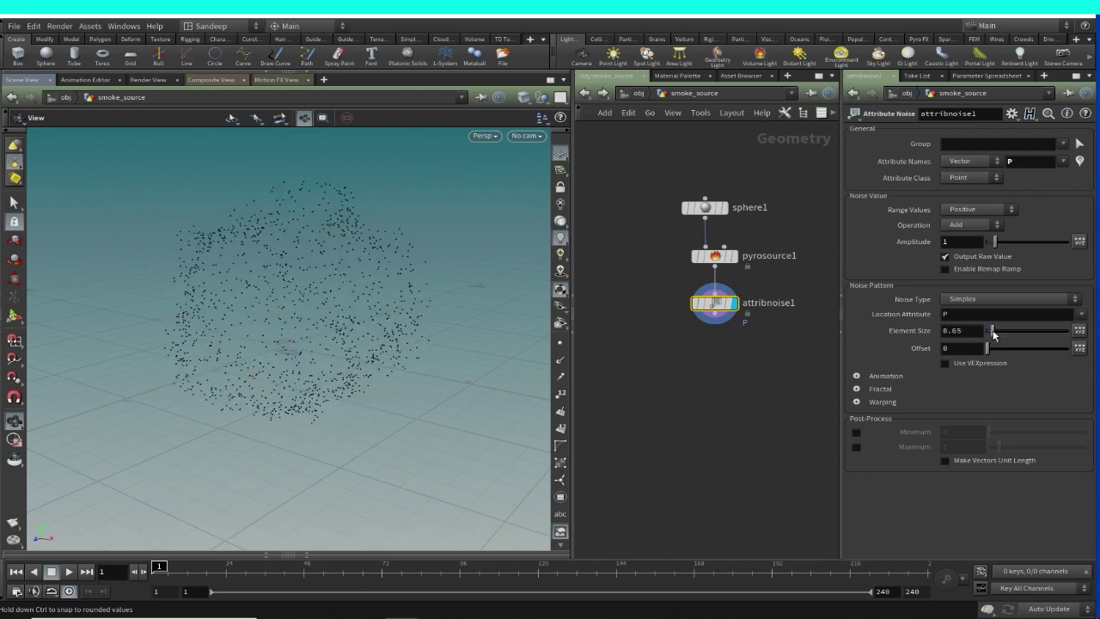
left_click(857, 376)
left_click(970, 392)
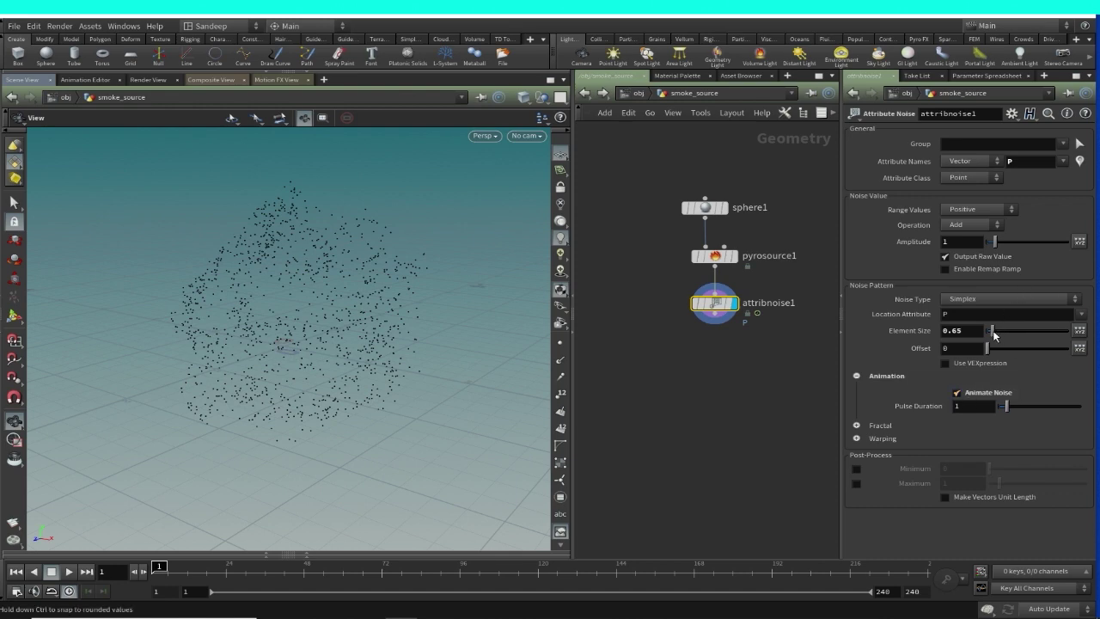
left_click_drag(994, 336, 994, 332)
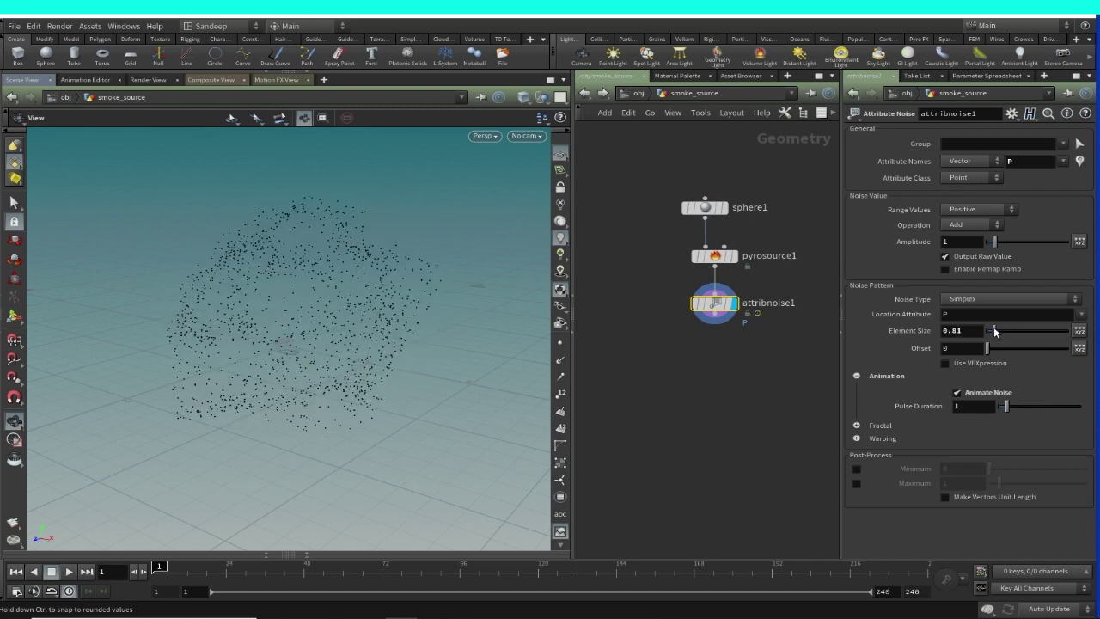
left_click_drag(995, 245, 1002, 244)
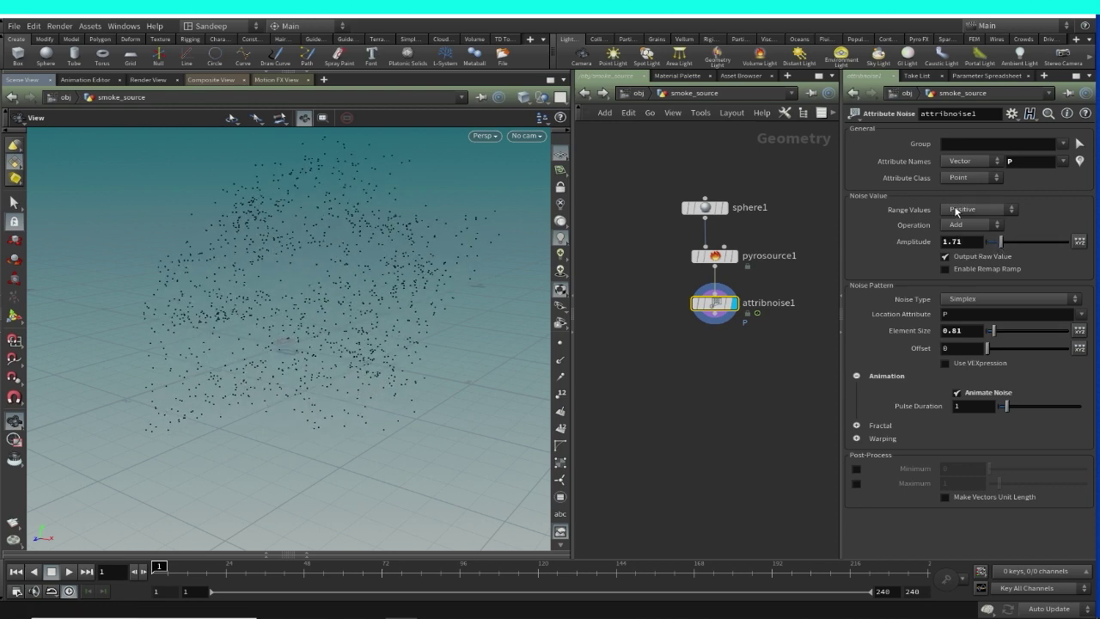
Step: Keep the Add operation and set Range Values to Zero Centered
left_click(961, 225)
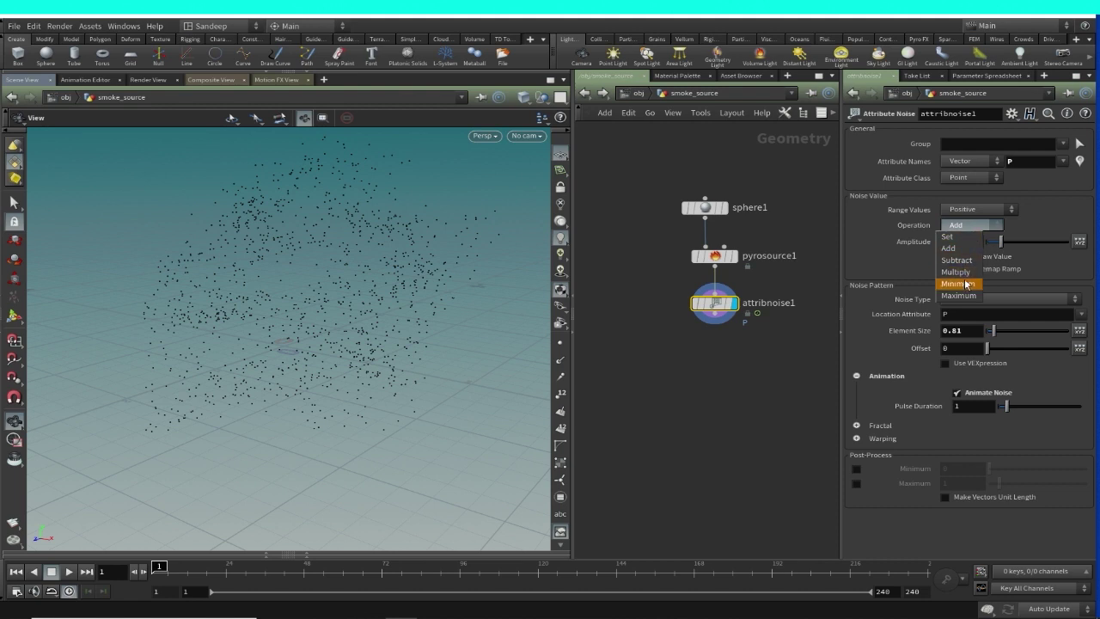
left_click(998, 245)
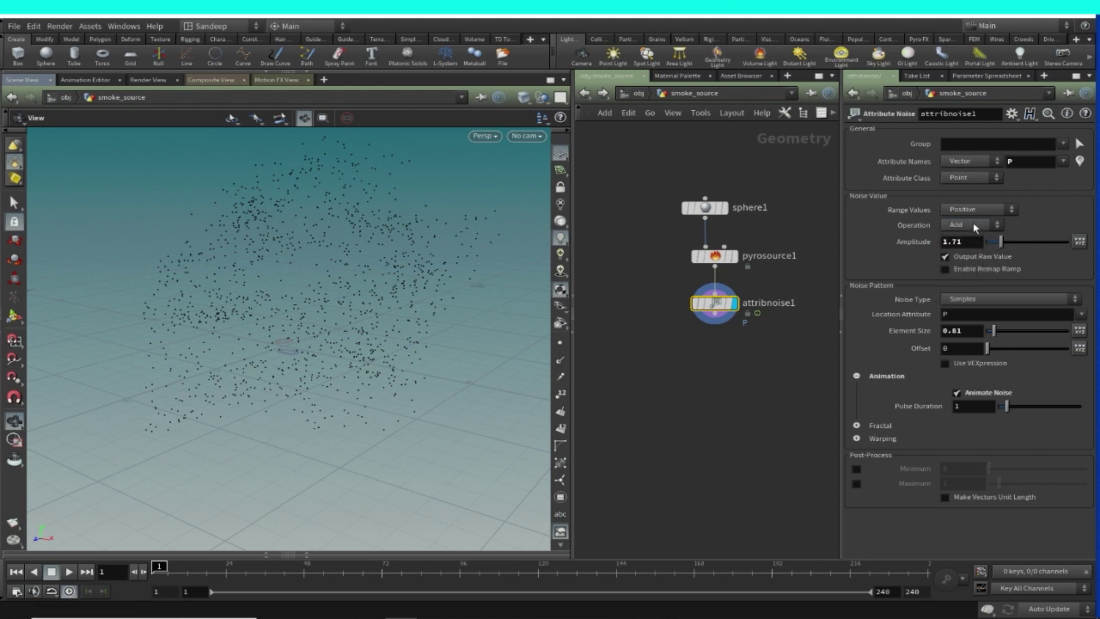
left_click(977, 211)
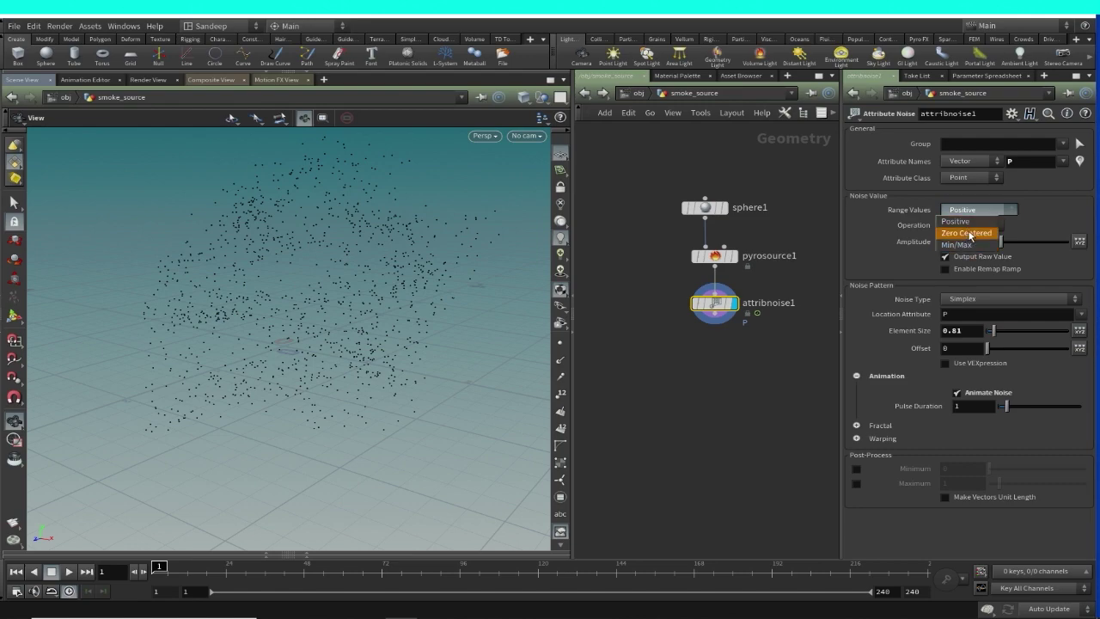
left_click(969, 233)
Step: Set Pulse Duration to 3 and preview the animated noise up to frame 89
left_click_drag(442, 300, 334, 358)
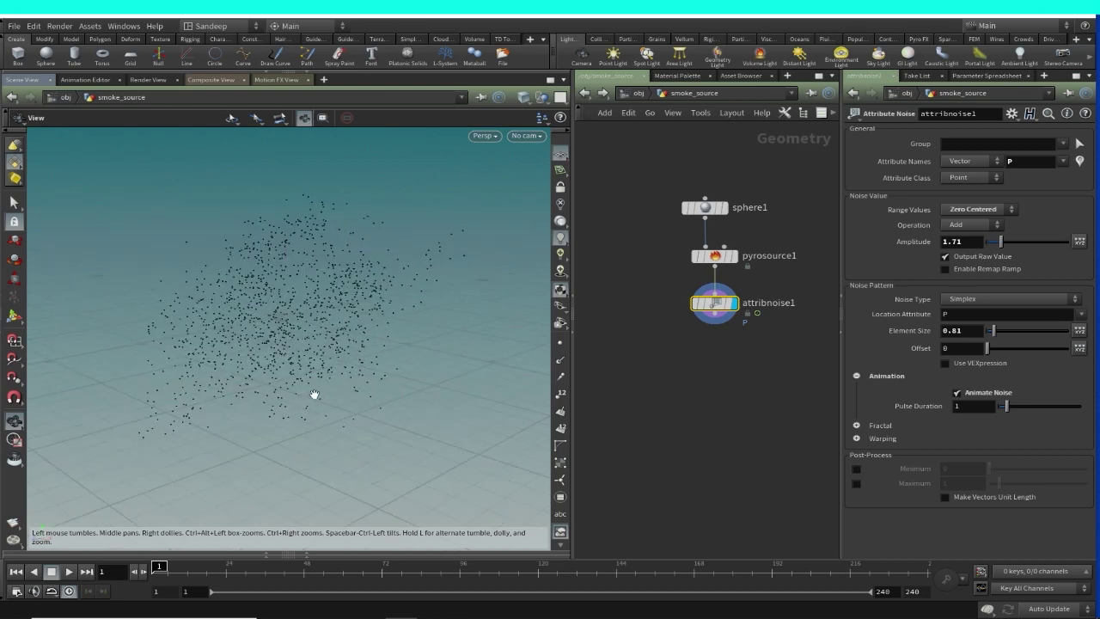
left_click(70, 572)
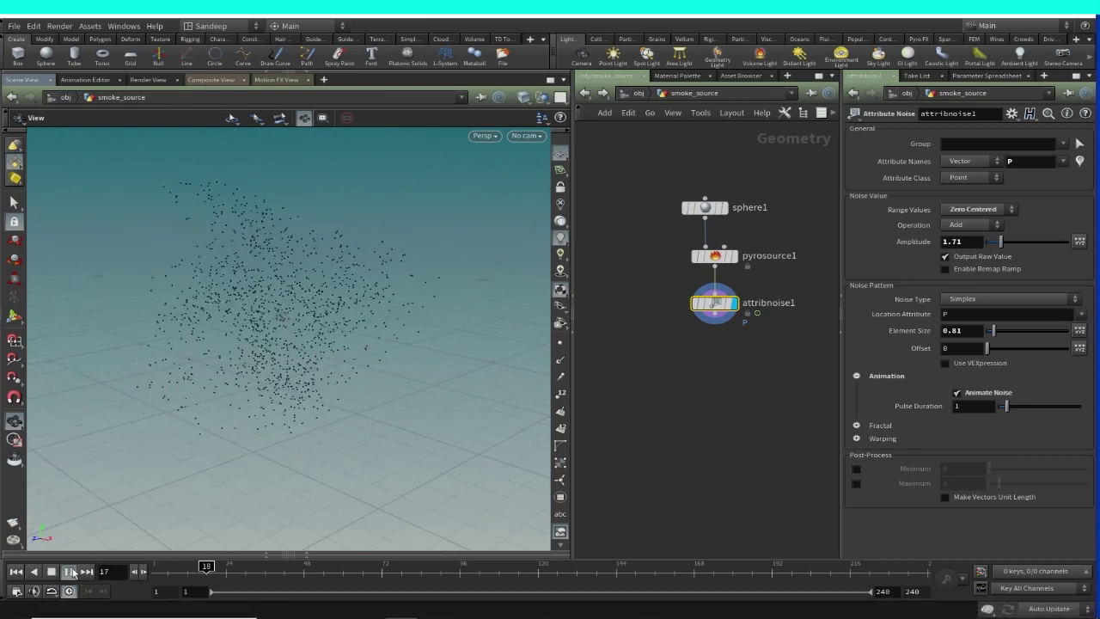
left_click(71, 571)
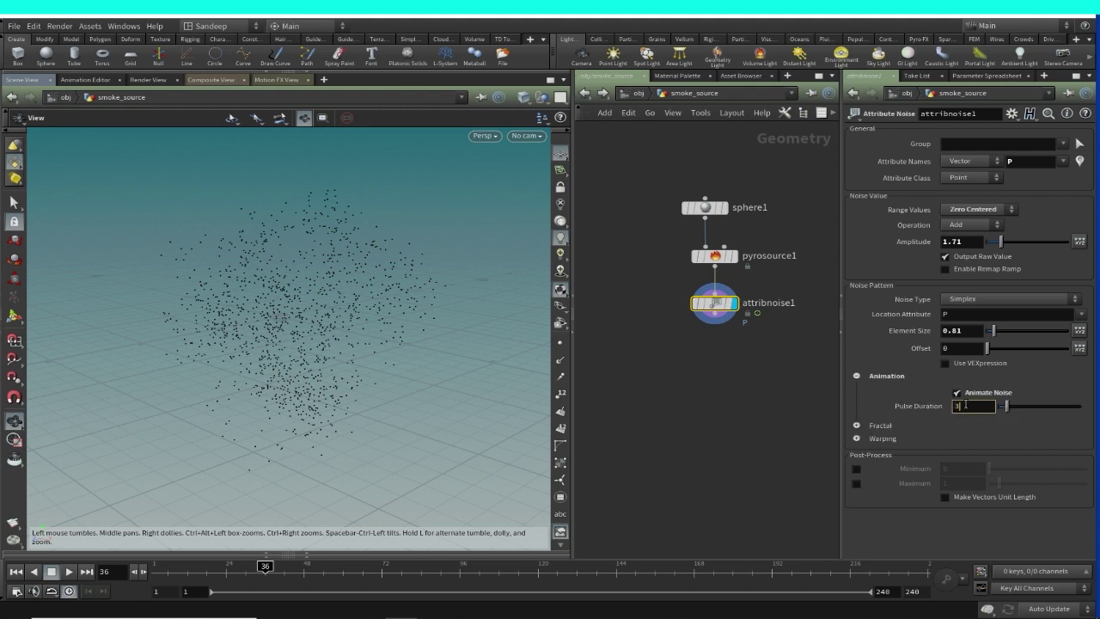
key("Return")
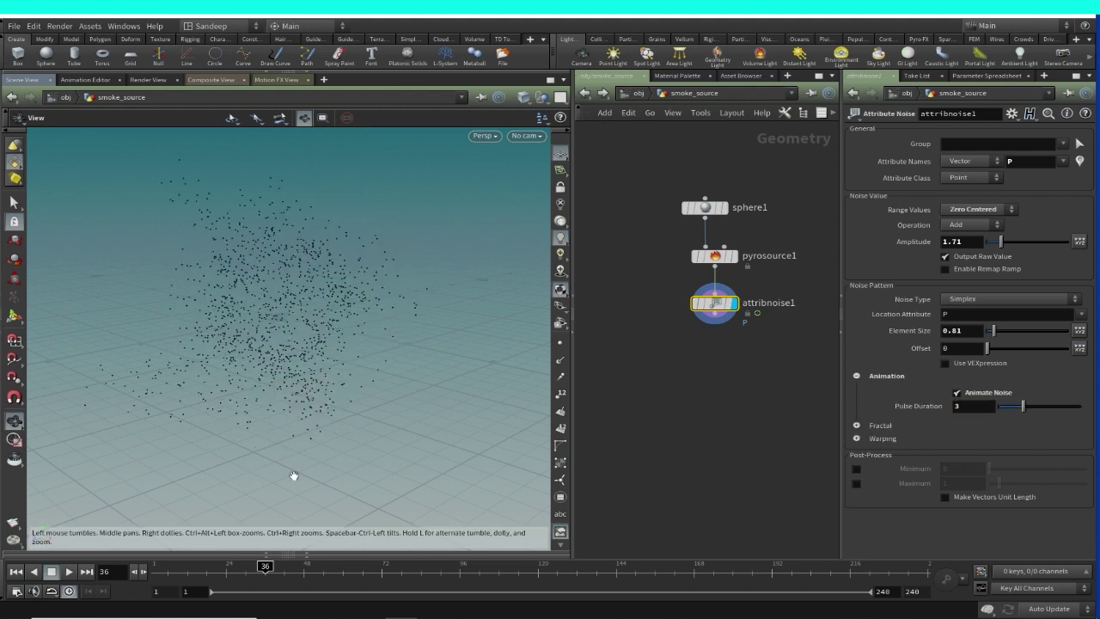
left_click(17, 571)
left_click(69, 571)
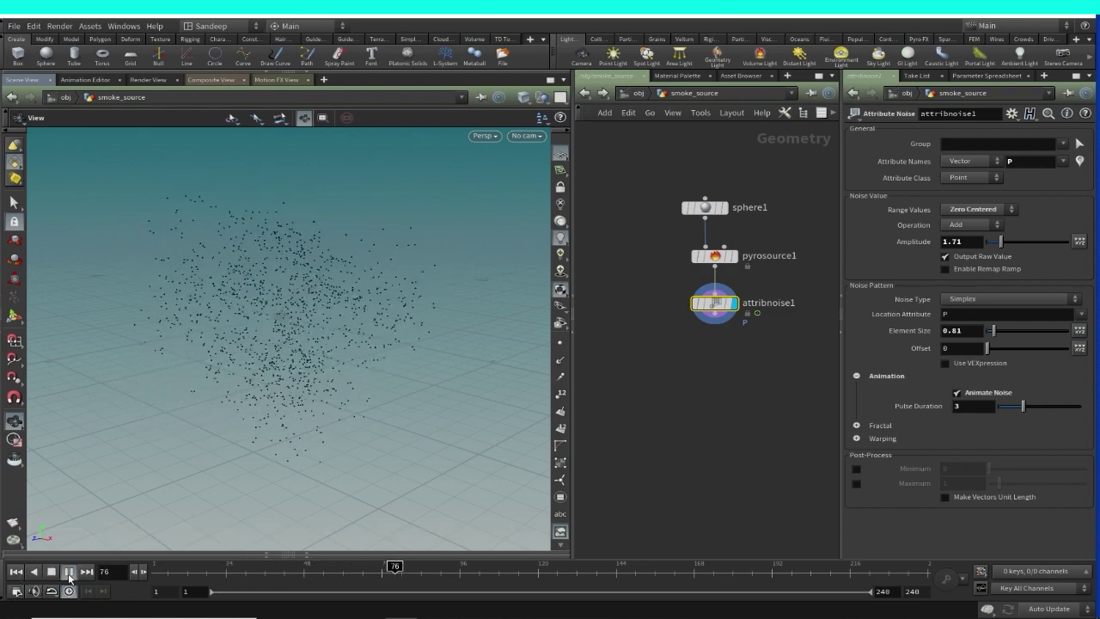
left_click(69, 571)
left_click_drag(450, 407, 329, 413)
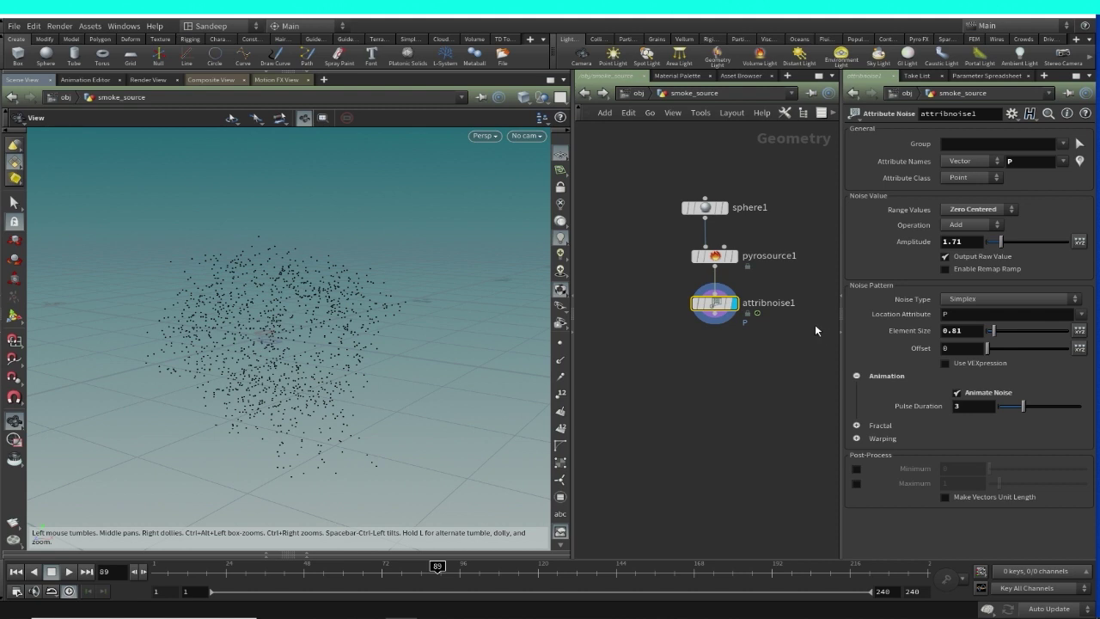
Step: Add a Volume Rasterize Attributes node below attribnoise1 and display it
left_click(719, 317)
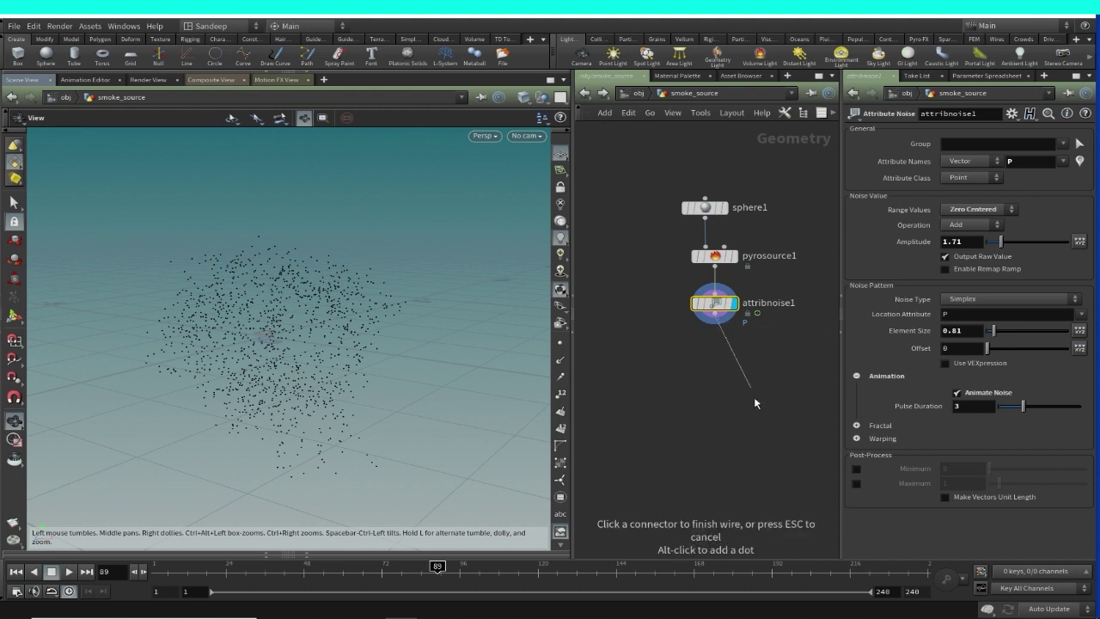
key("Tab")
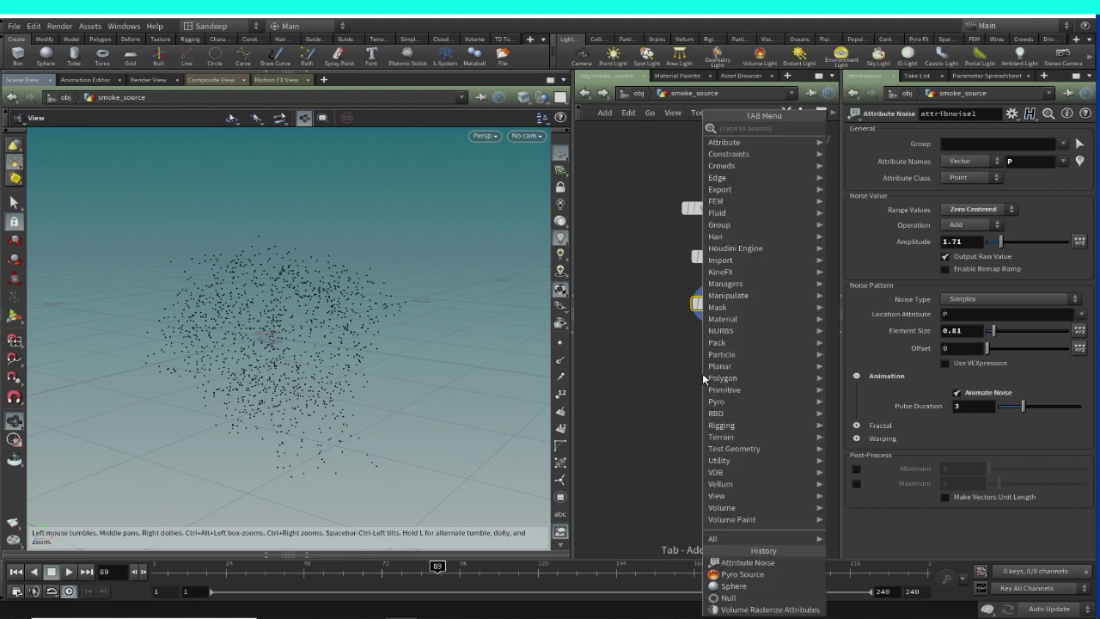
type("ras")
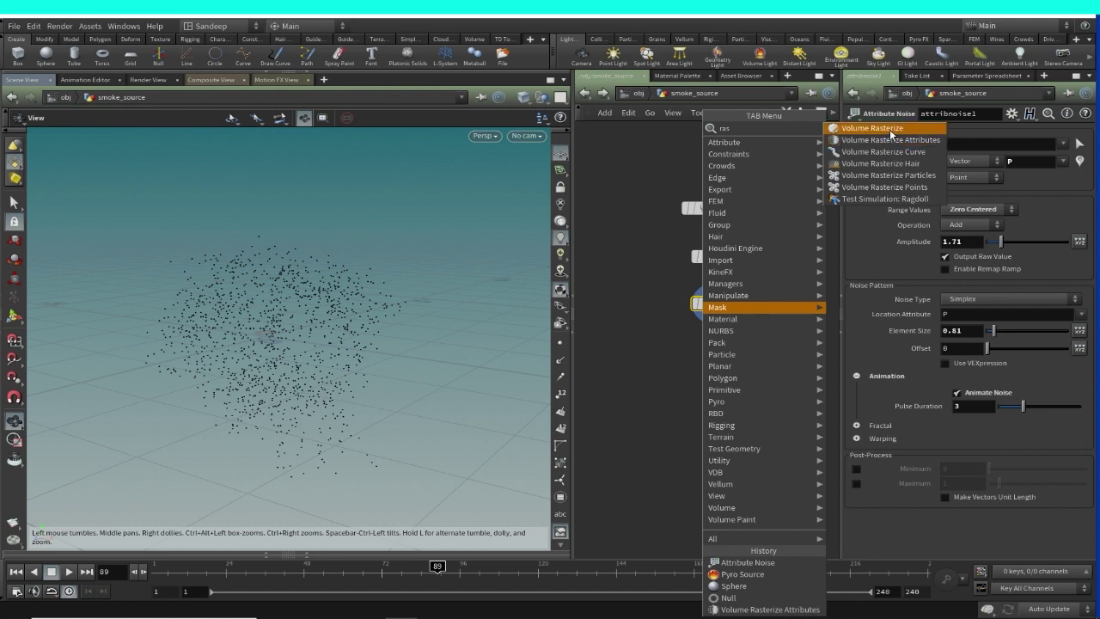
left_click(890, 141)
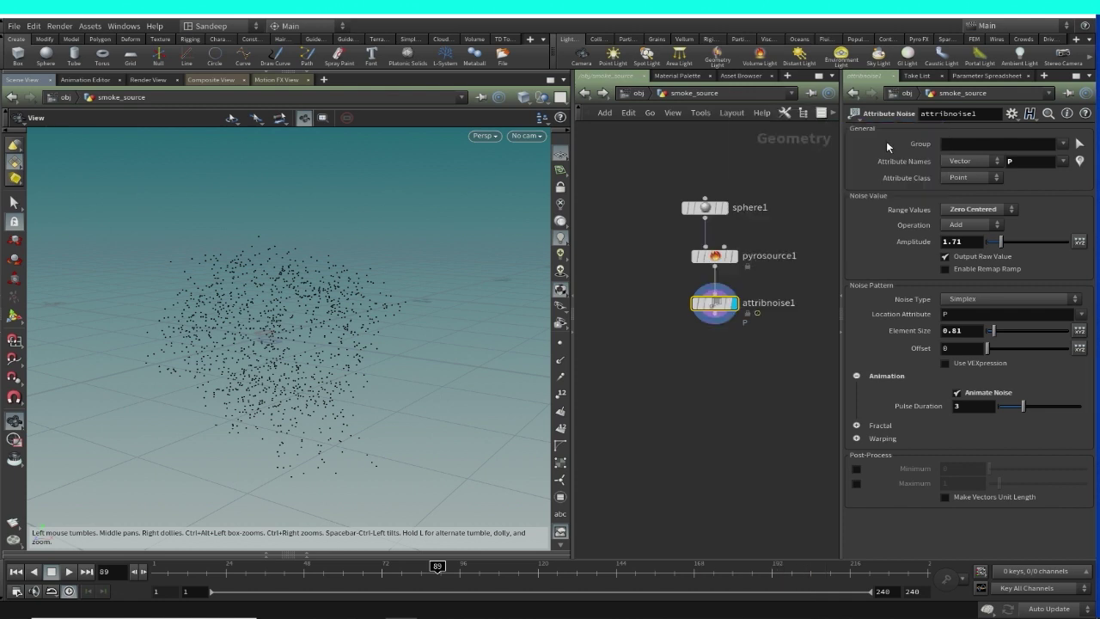
left_click(729, 367)
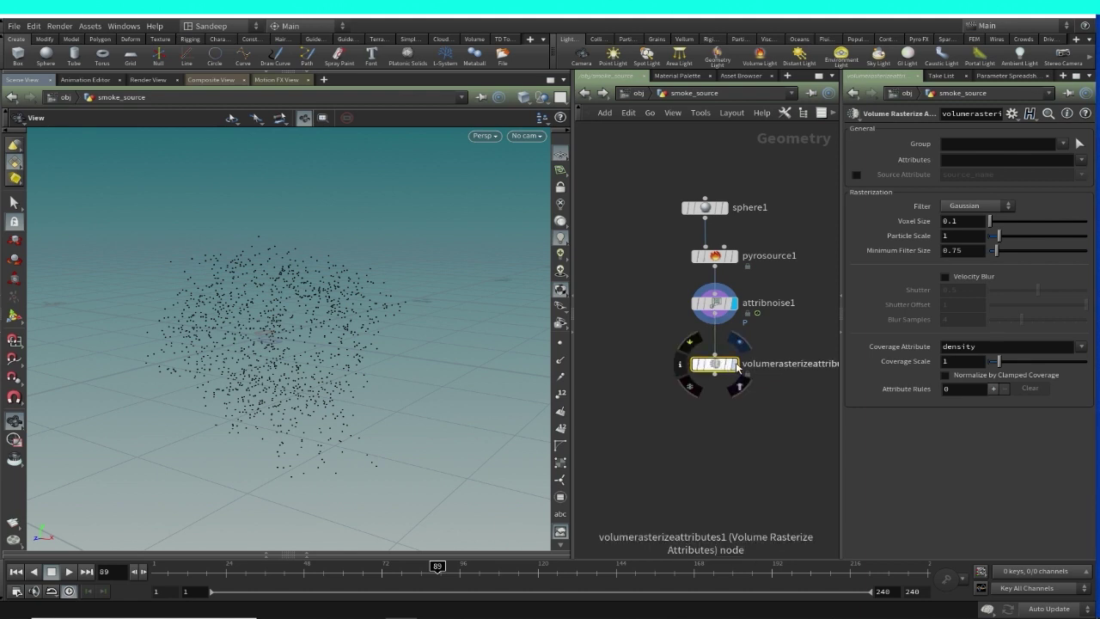
left_click(734, 363)
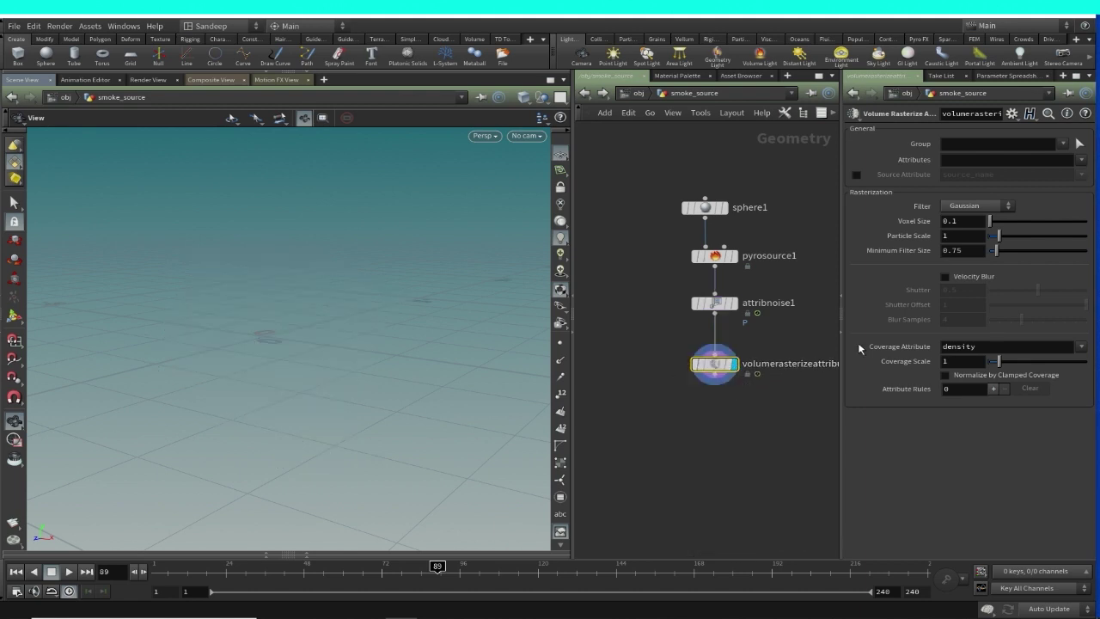
Step: Connect volumerasterizeattributes1 under attribnoise1 and select it for editing
left_click(720, 306)
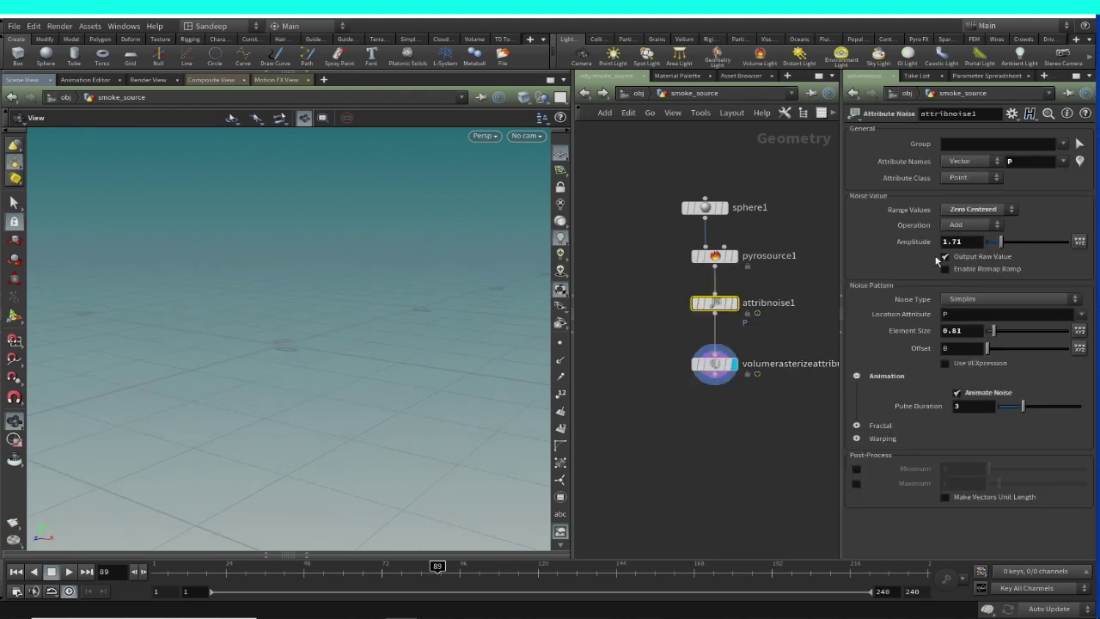
left_click_drag(723, 367, 726, 352)
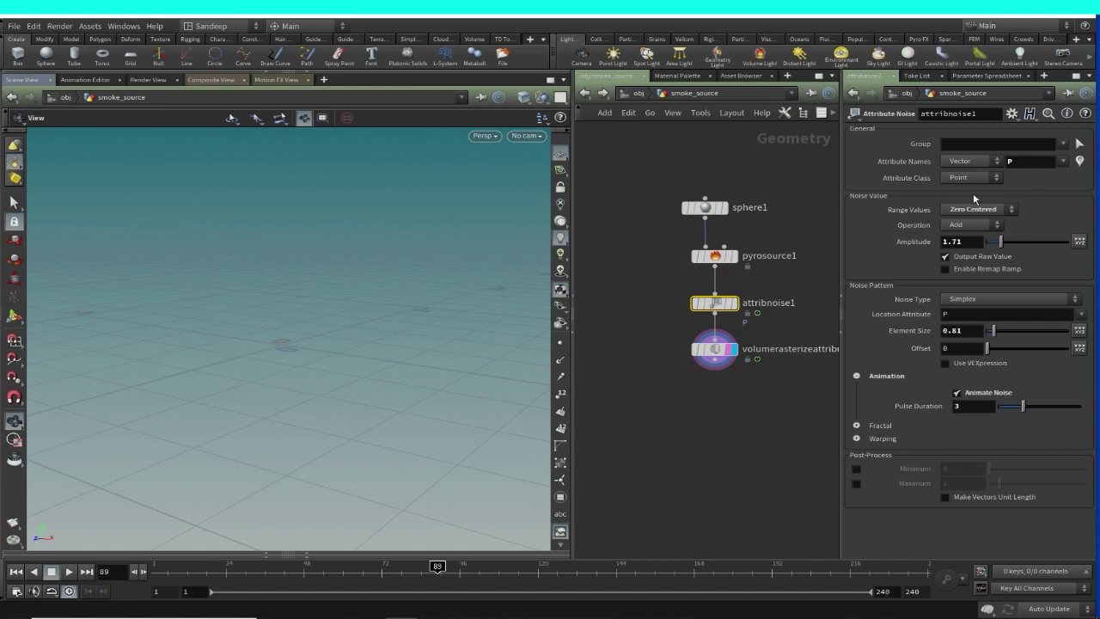
left_click(748, 414)
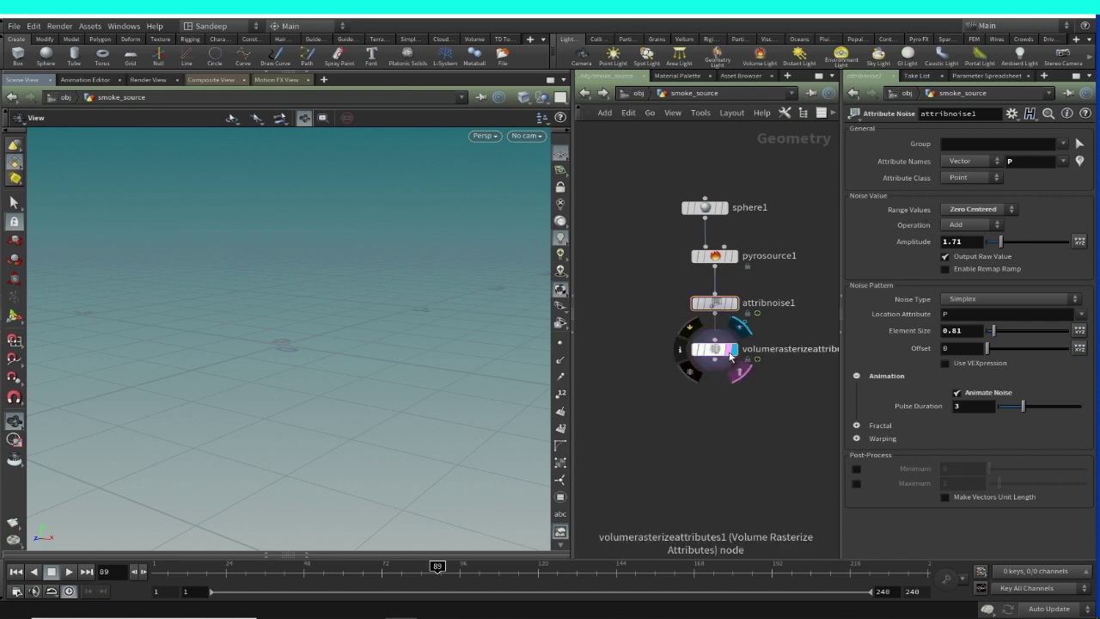
left_click(714, 349)
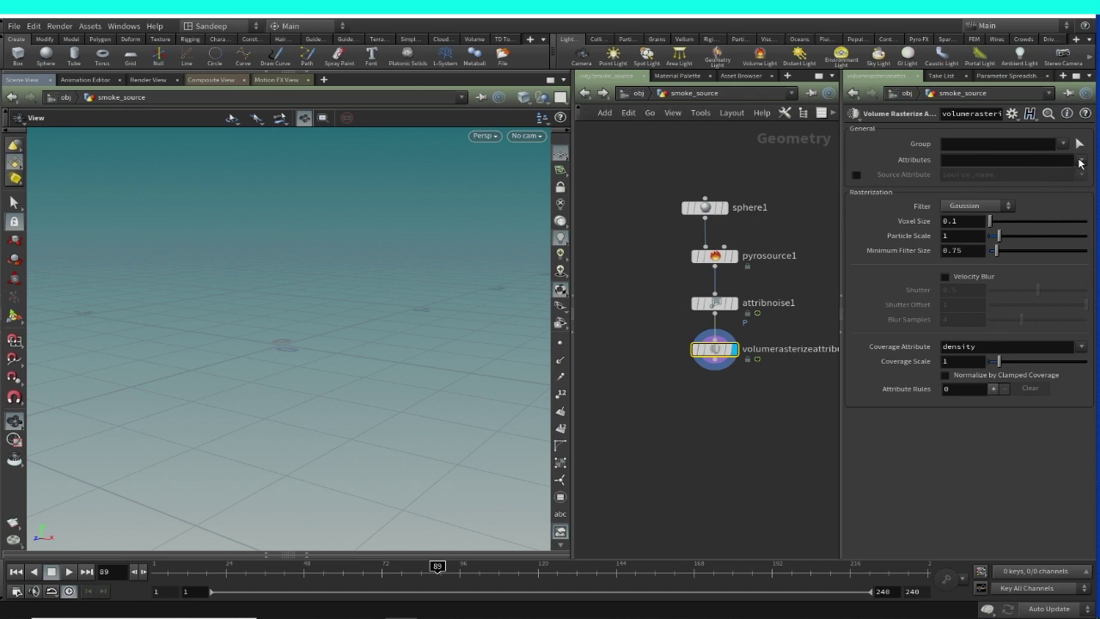
Step: Set the rasterize Attributes to P, density, temperature and v
left_click(1080, 161)
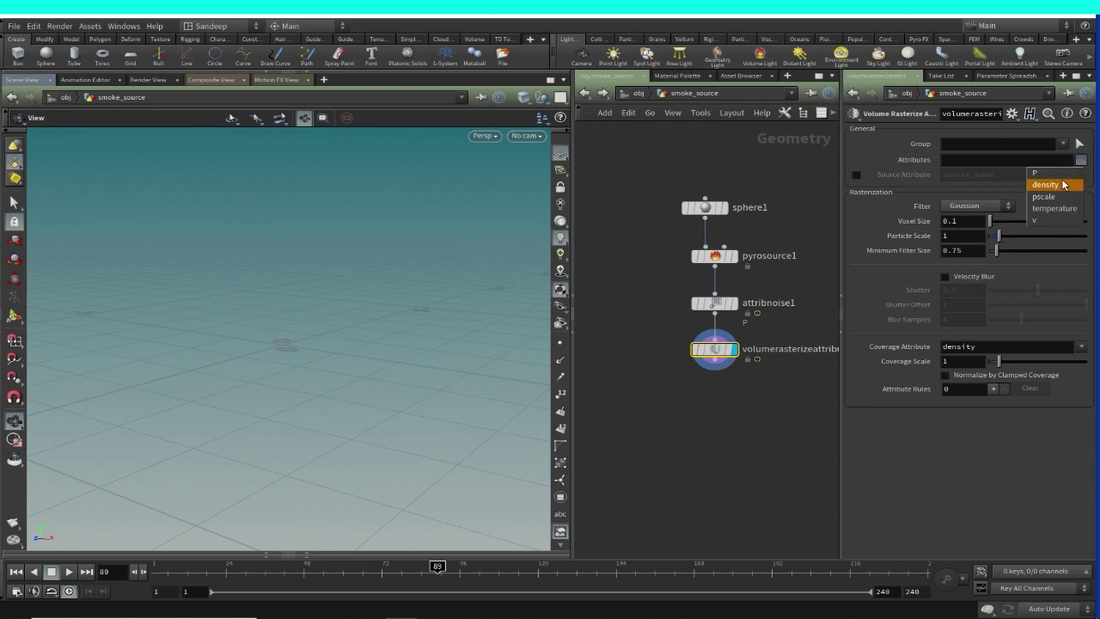
left_click(1059, 172)
left_click(1080, 162)
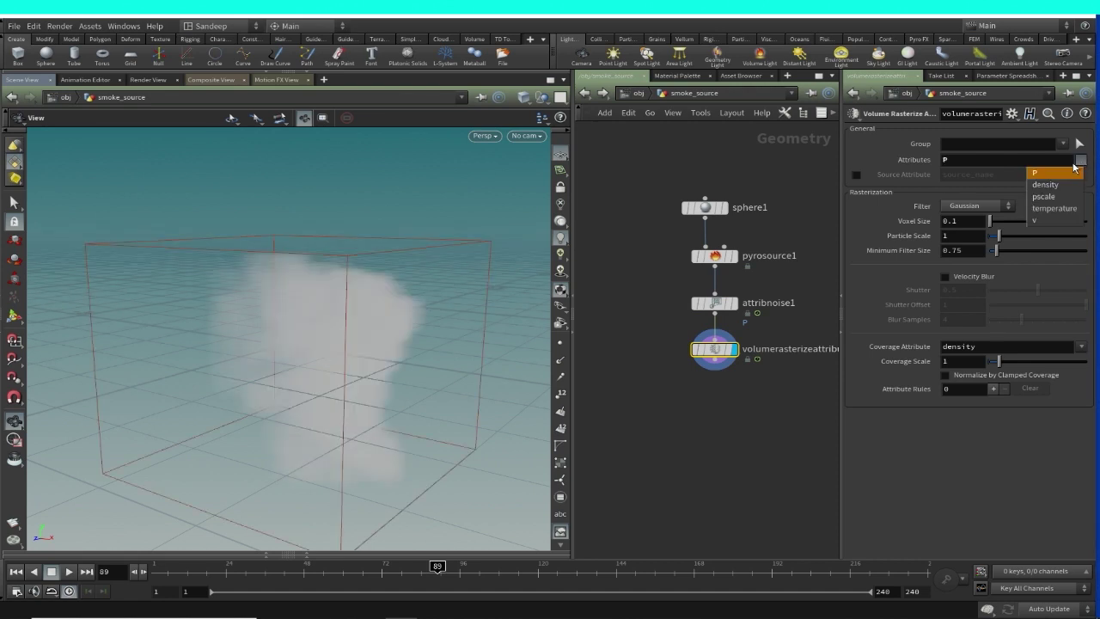
left_click(1054, 182)
left_click(1082, 162)
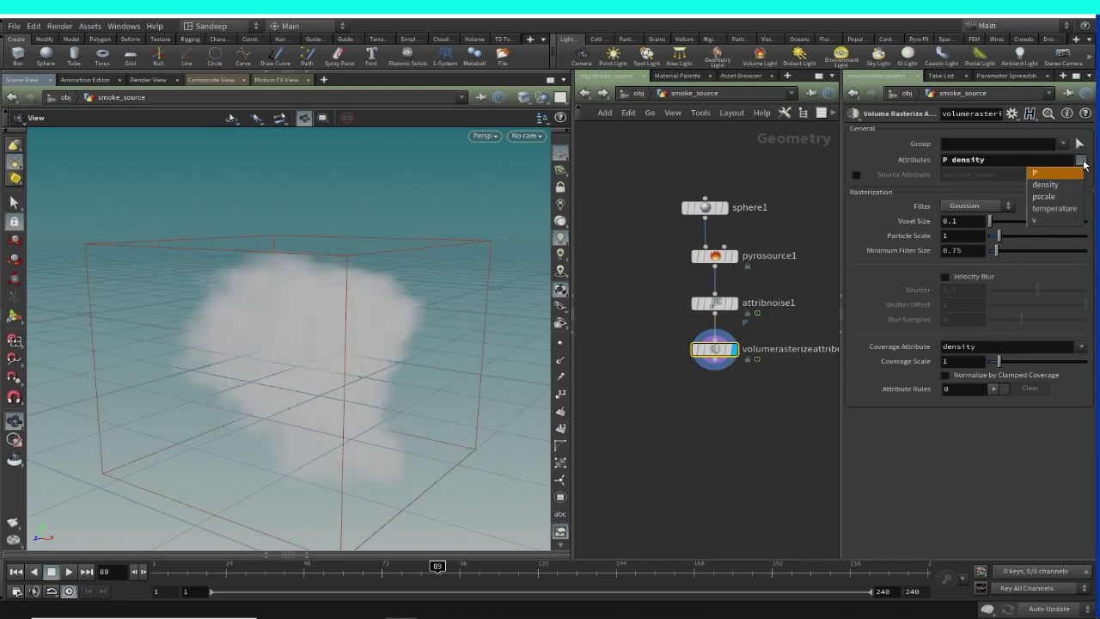
left_click(1066, 209)
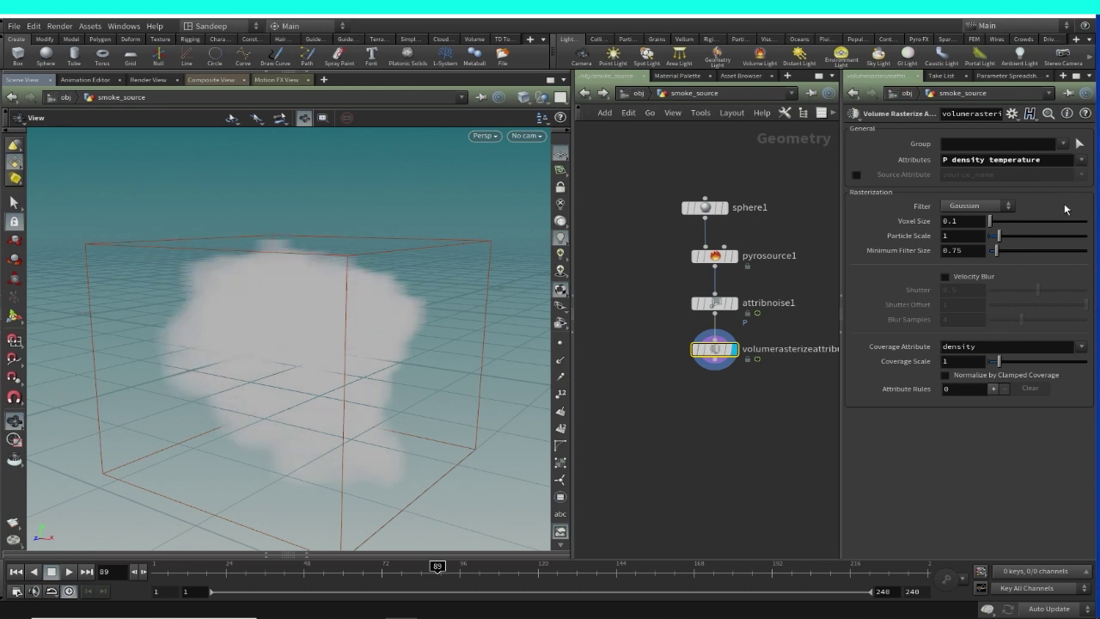
left_click(1081, 162)
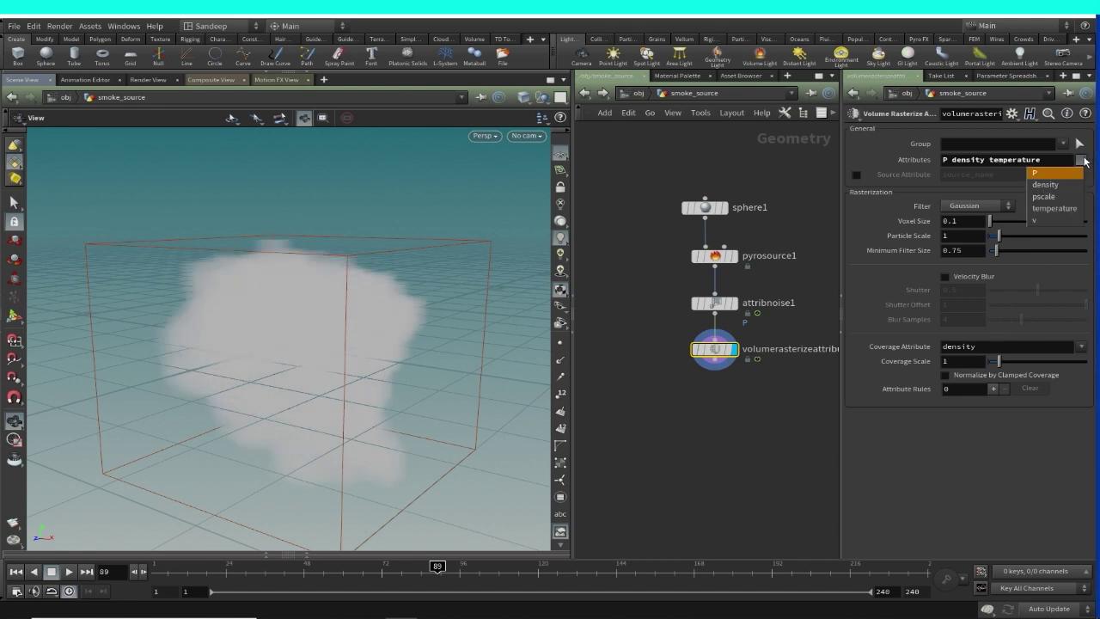
left_click(1055, 221)
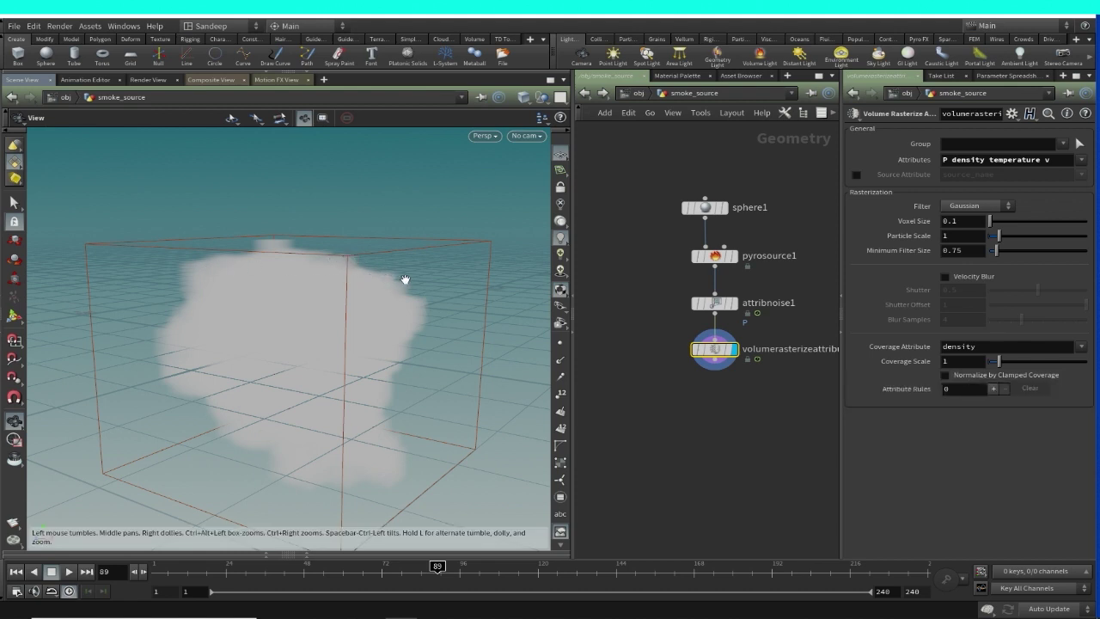
Step: Enable Normalize by Clamped Coverage and play the smoke animation
left_click(964, 377)
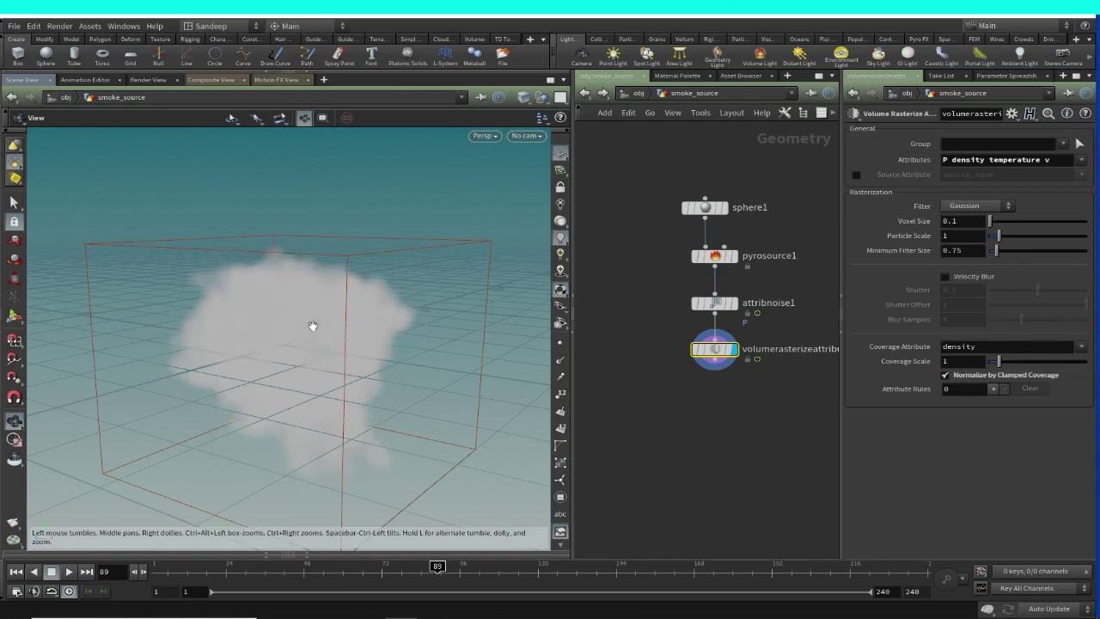
left_click_drag(314, 317, 346, 347)
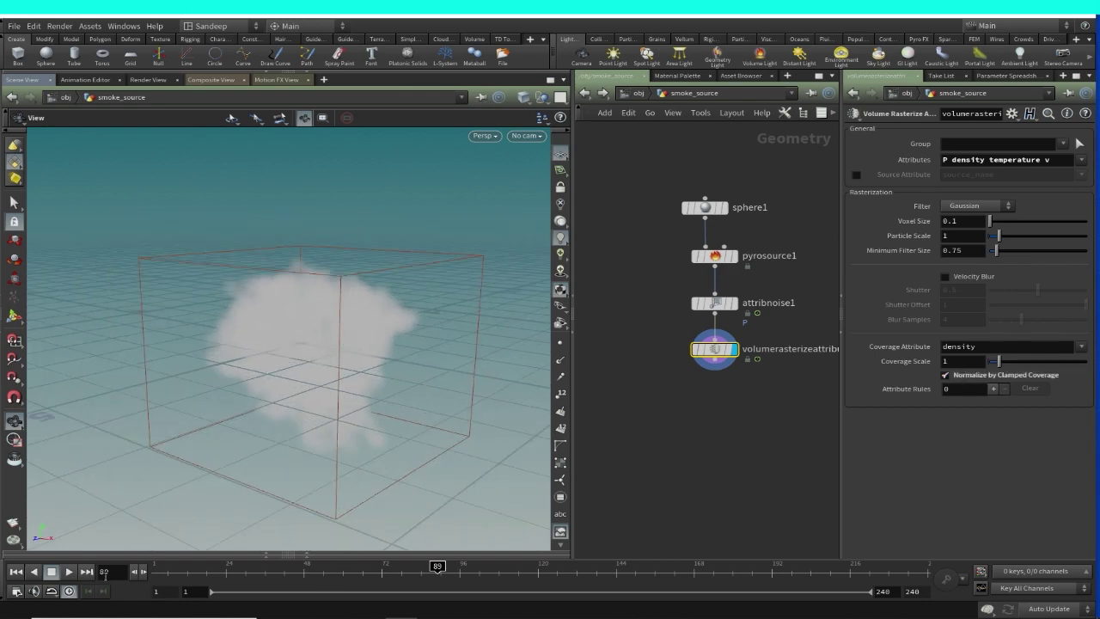
left_click(69, 572)
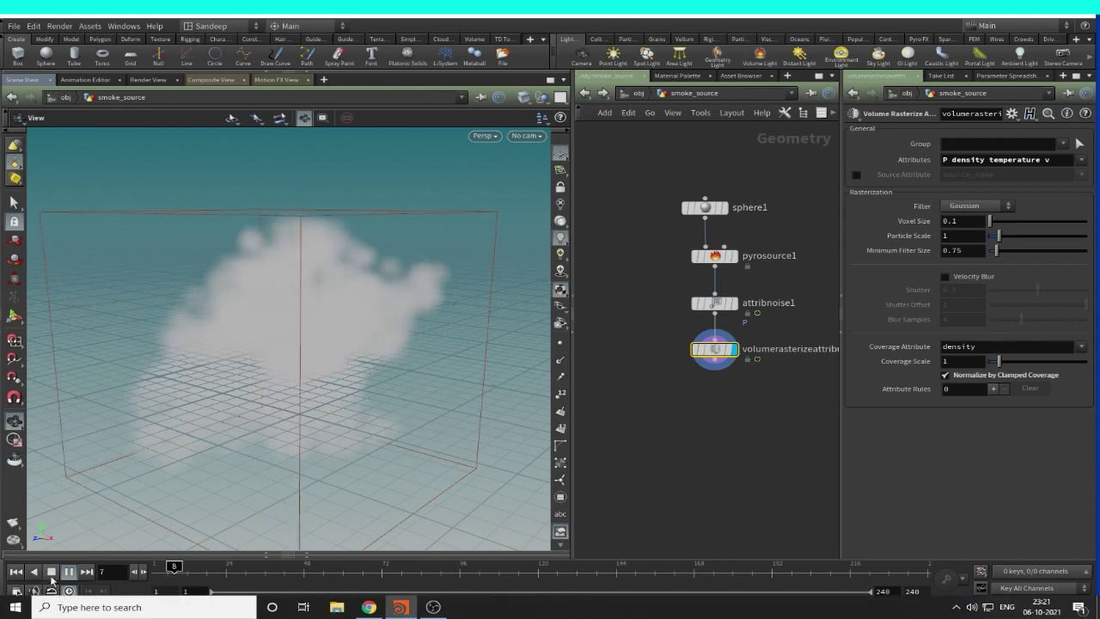
Step: Stop playback at frame 34 and raise pyrosource1's Particle Scale to 2.87
left_click(52, 571)
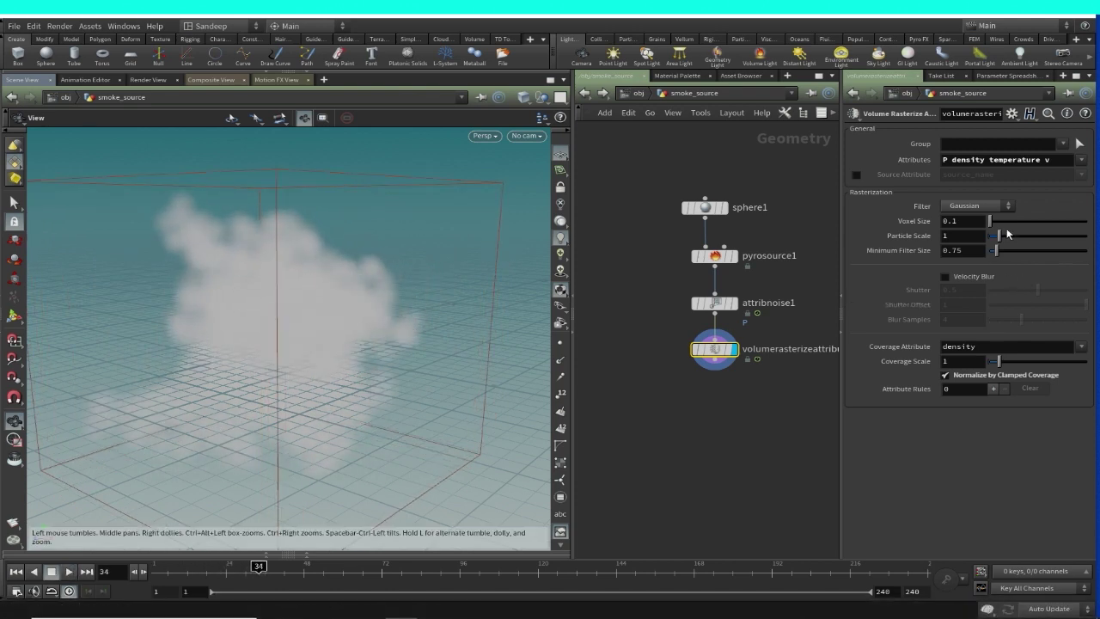
mouse_move(720, 310)
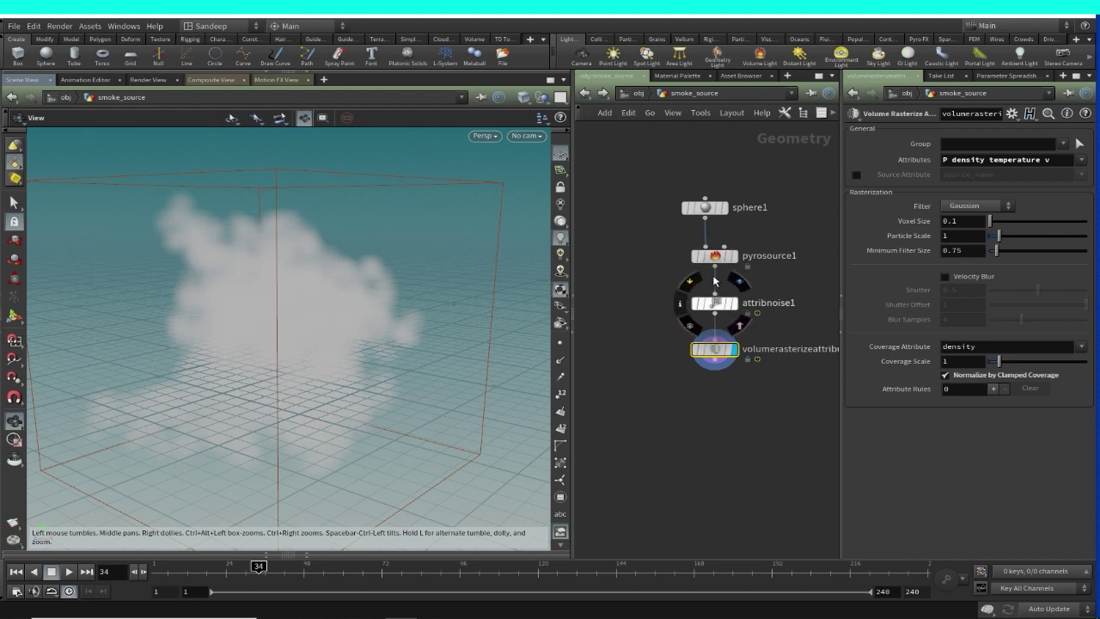
left_click(715, 255)
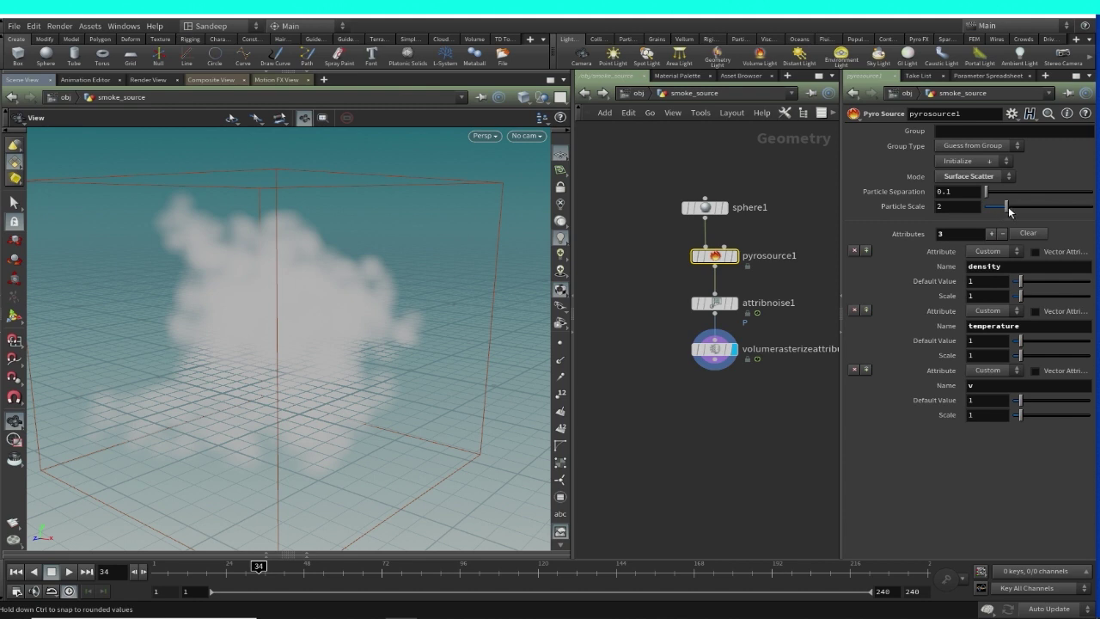
left_click_drag(1008, 208, 1017, 209)
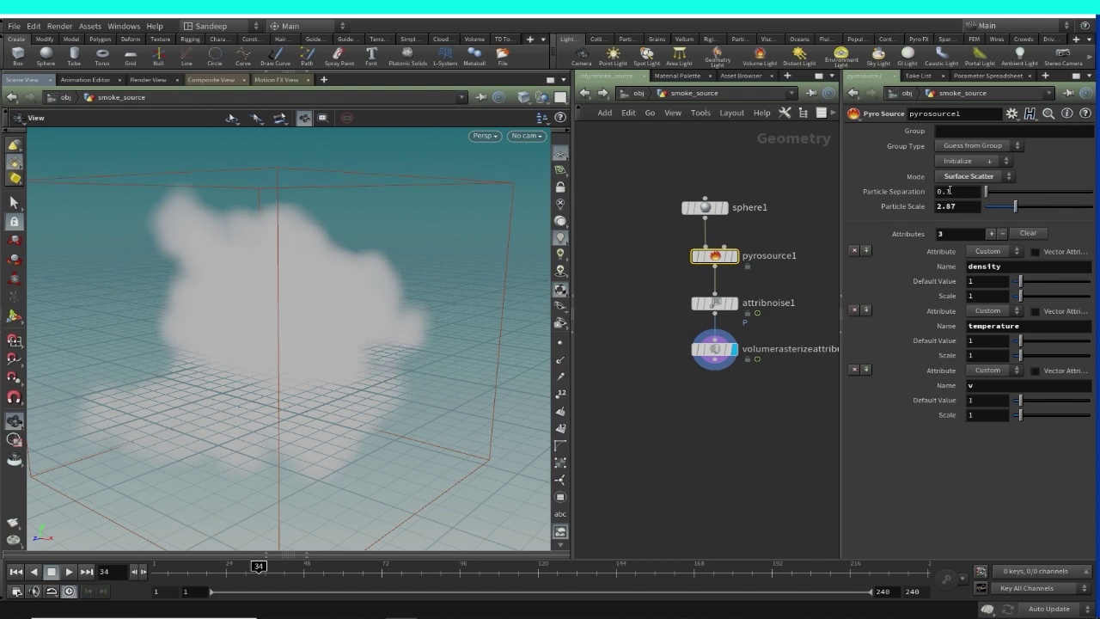
left_click(714, 302)
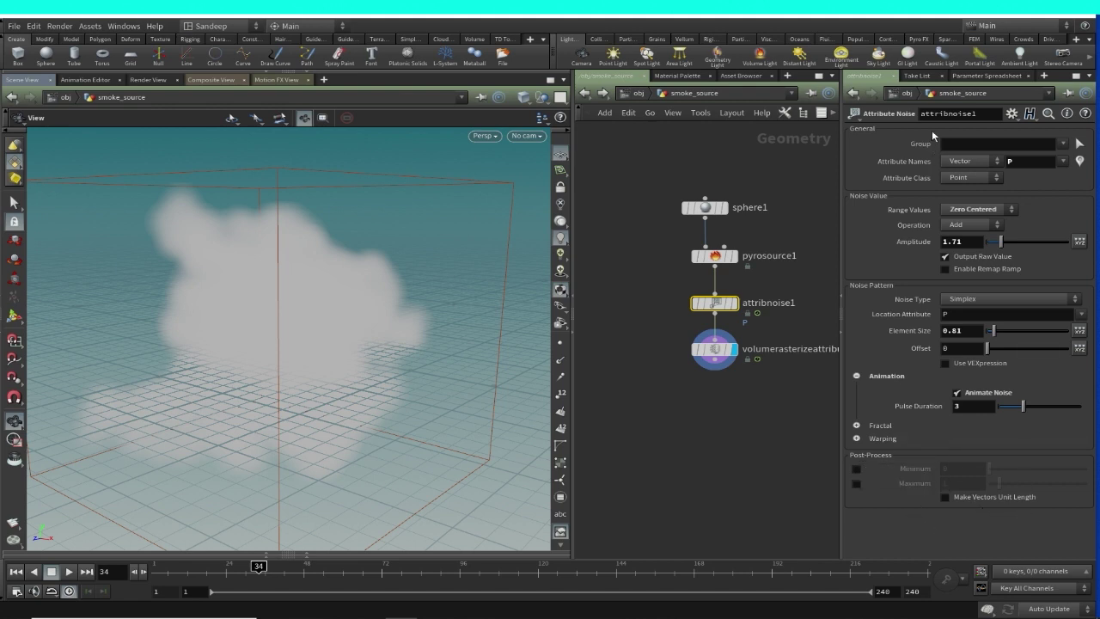
Step: Set pyrosource1's Particle Separation to 0.05 and display its denser points
mouse_move(720, 311)
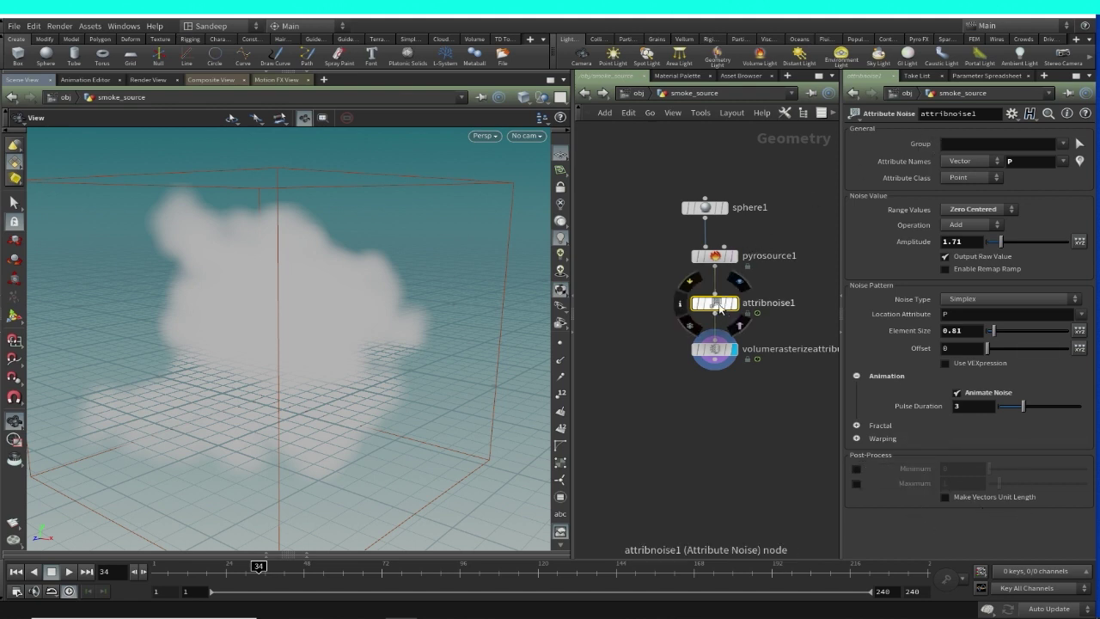
left_click(714, 255)
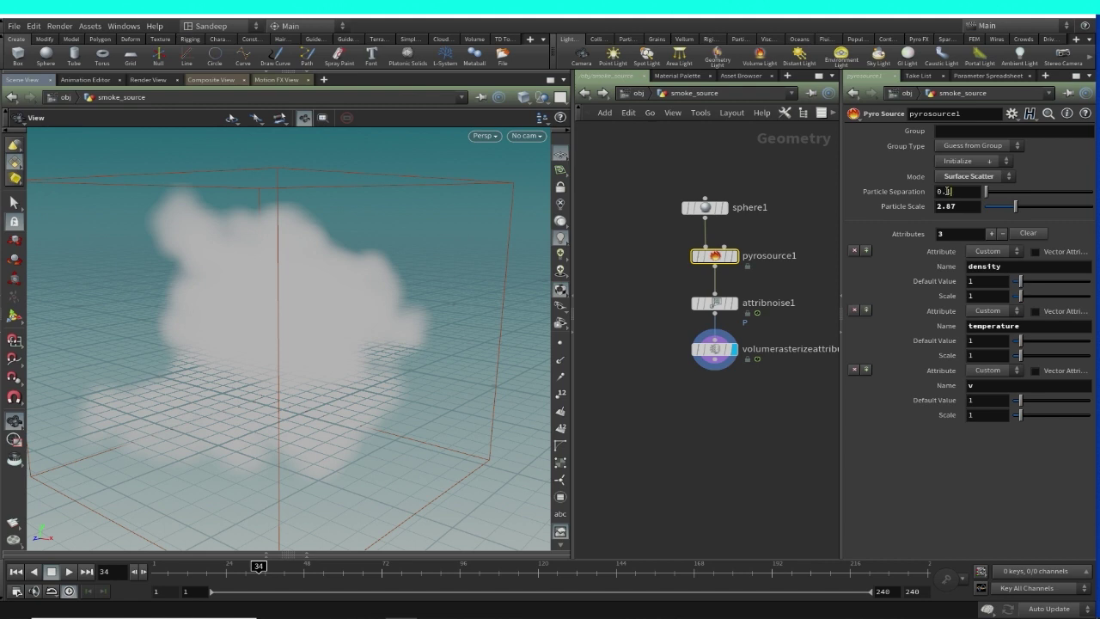
left_click(946, 191)
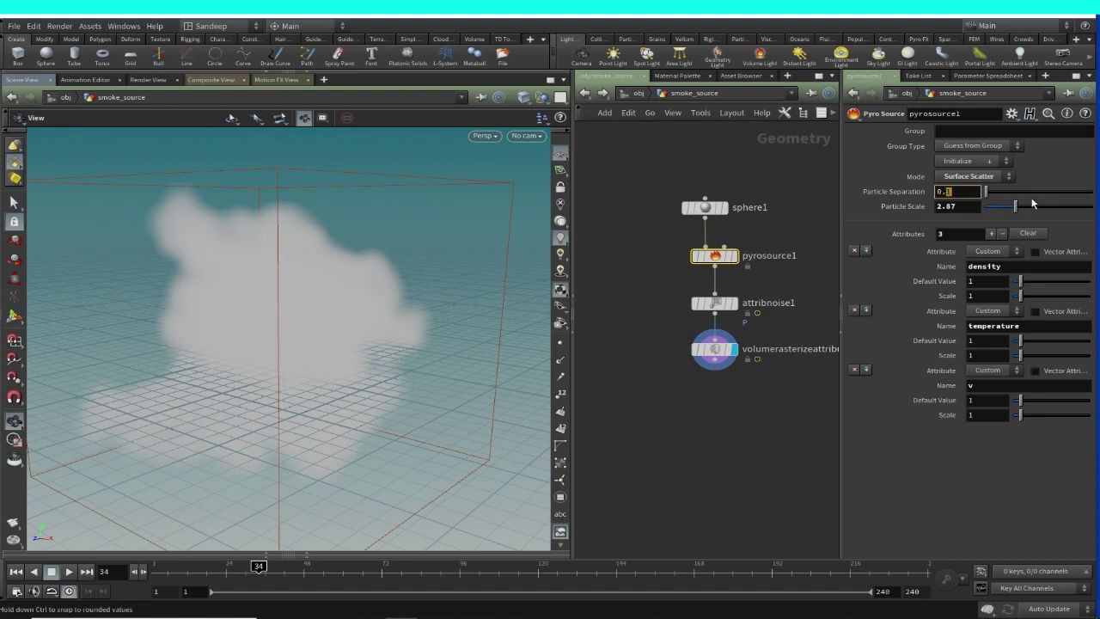
type("0.05")
key("Return")
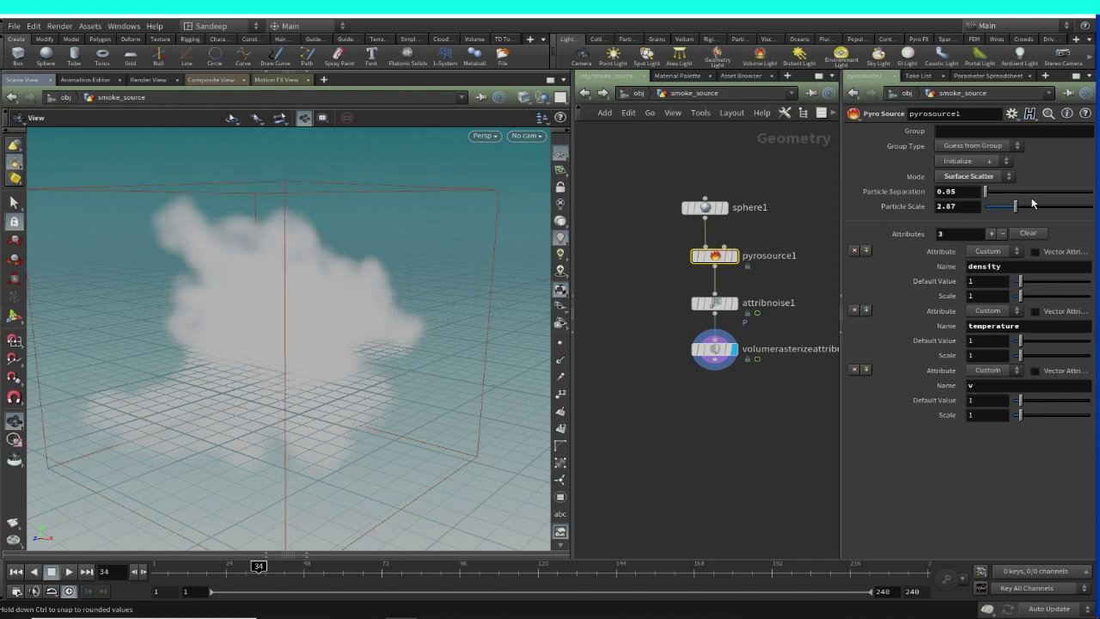
left_click(734, 266)
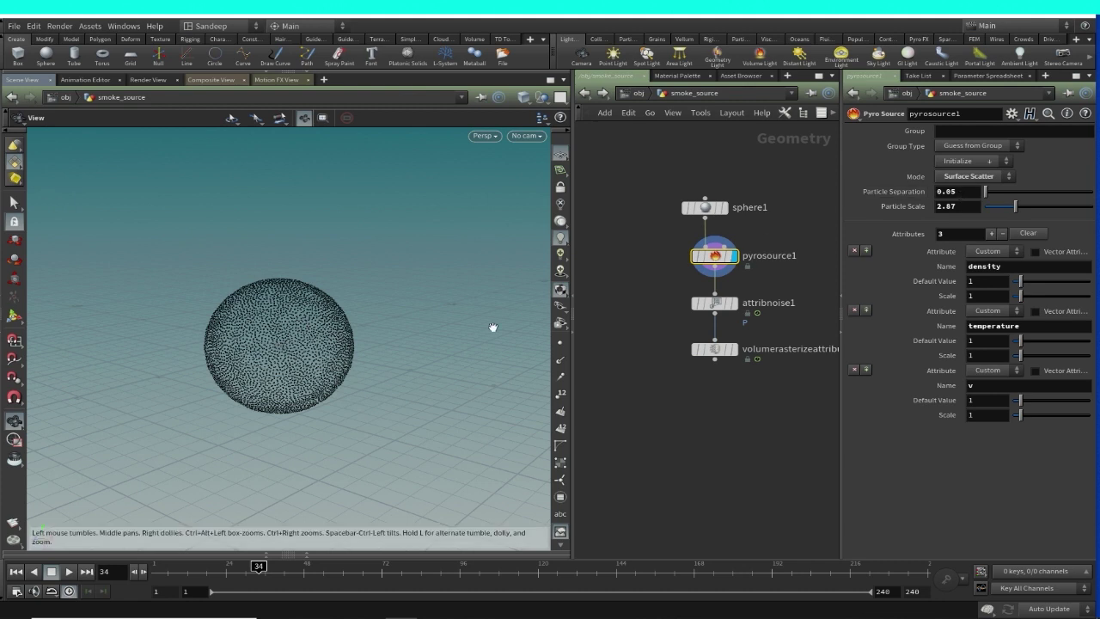
Step: Display the rasterized smoke again and replay it from frame 1, stopping at frame 98
left_click(734, 350)
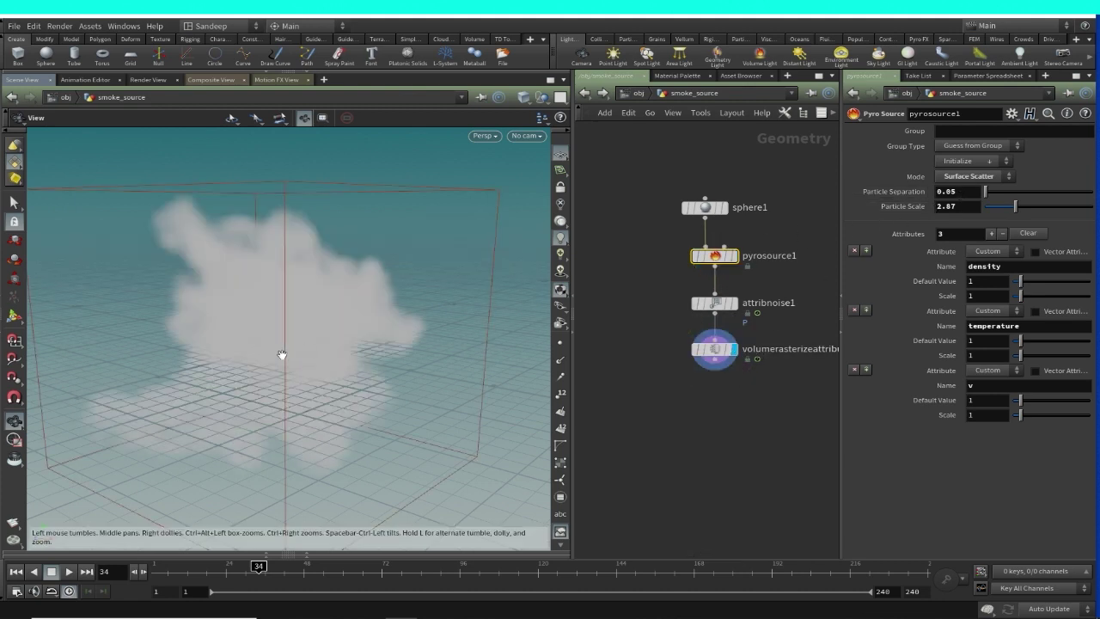
left_click(16, 571)
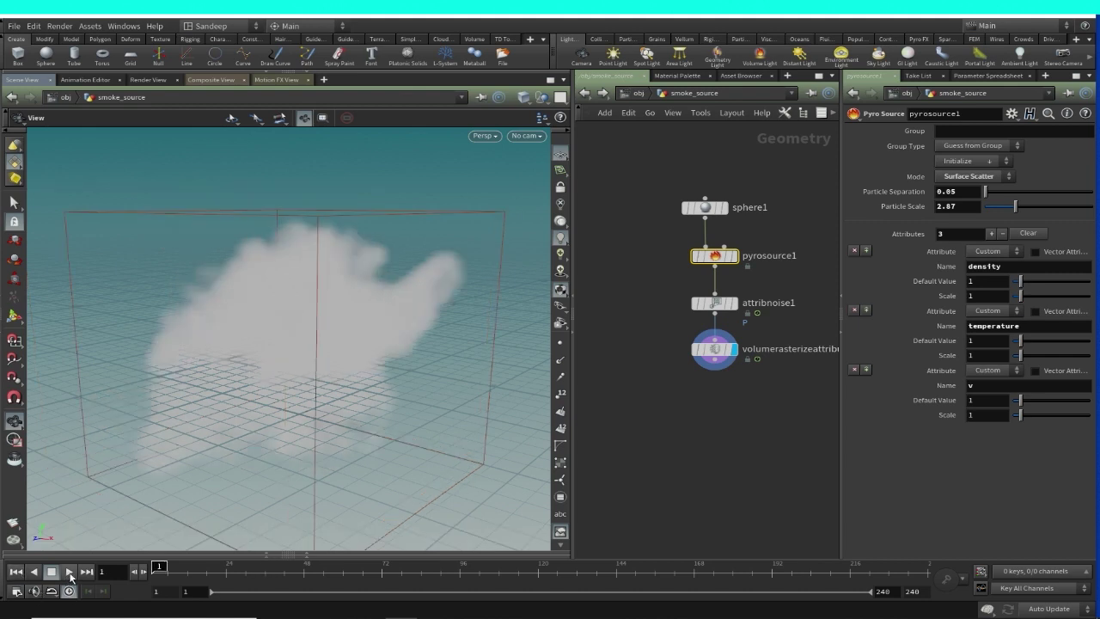
left_click(70, 573)
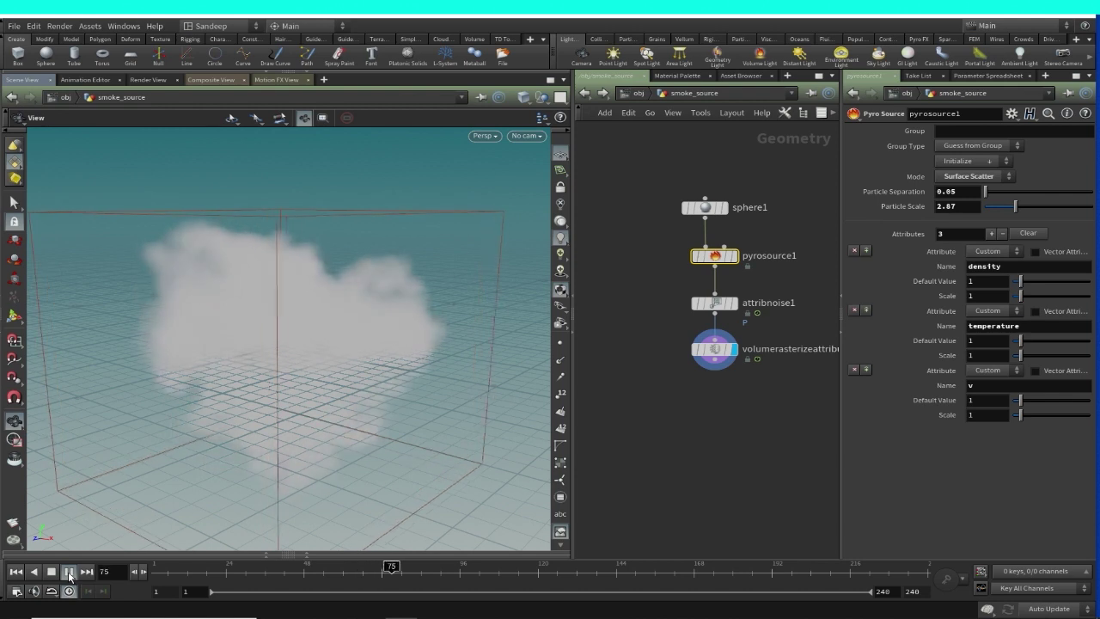
left_click(69, 573)
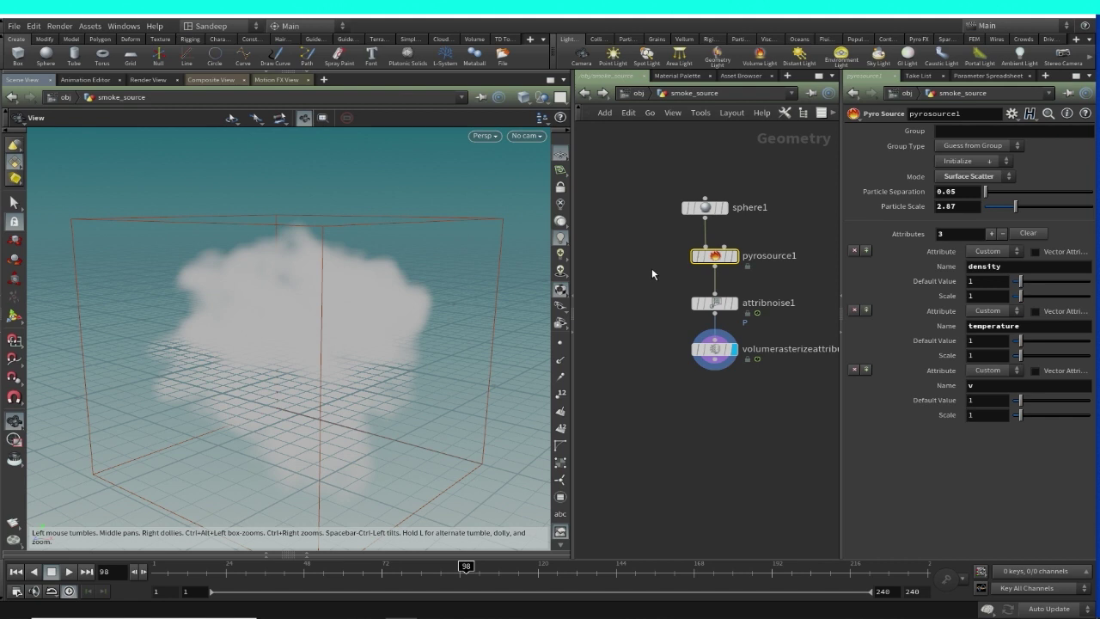
left_click(719, 367)
key("Tab")
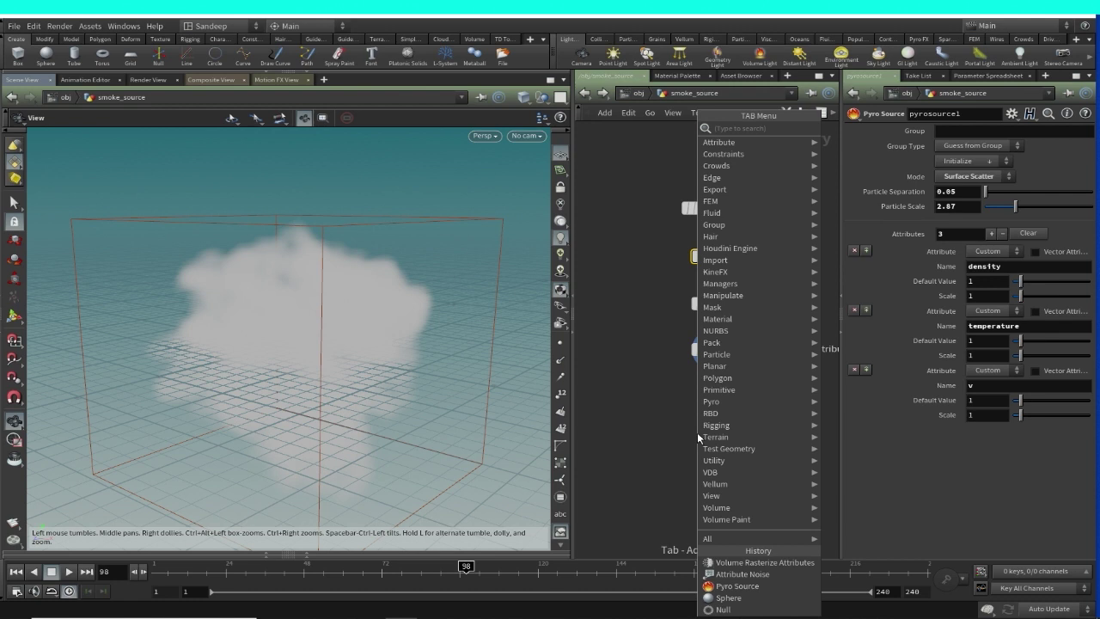
Step: Add a Null under the rasterize node at the end of the chain and name it OUTPUT
type("null")
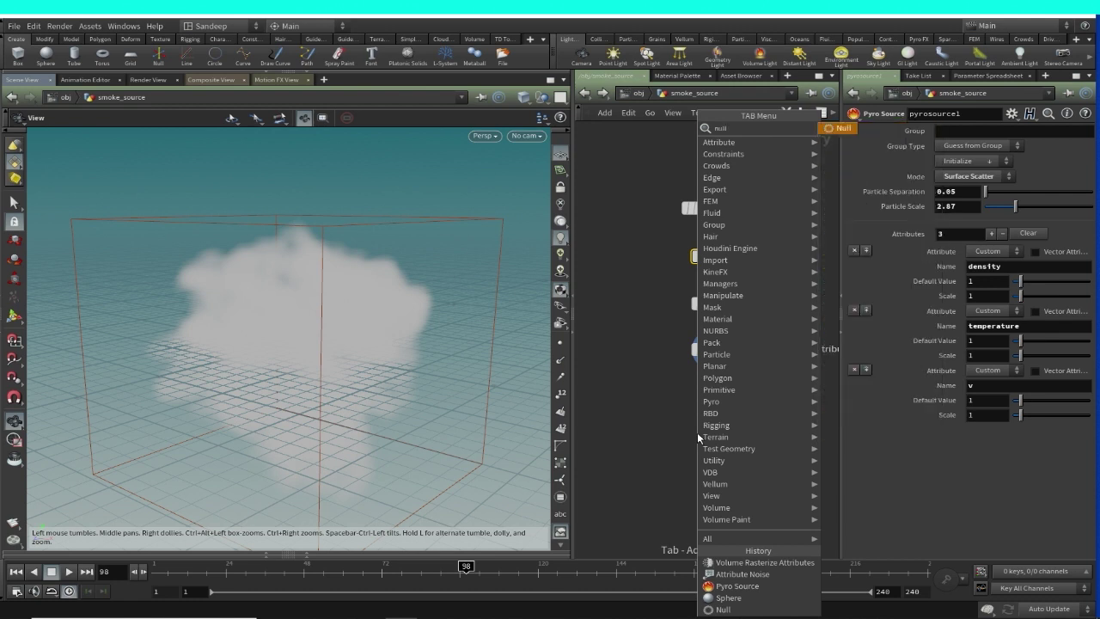
left_click(838, 128)
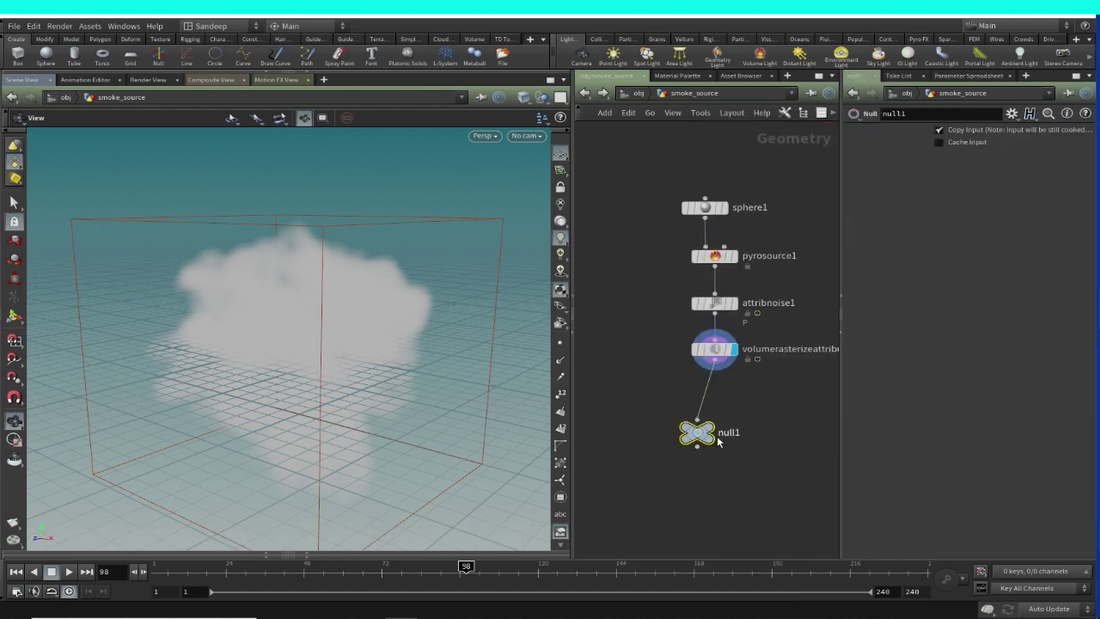
left_click(713, 404)
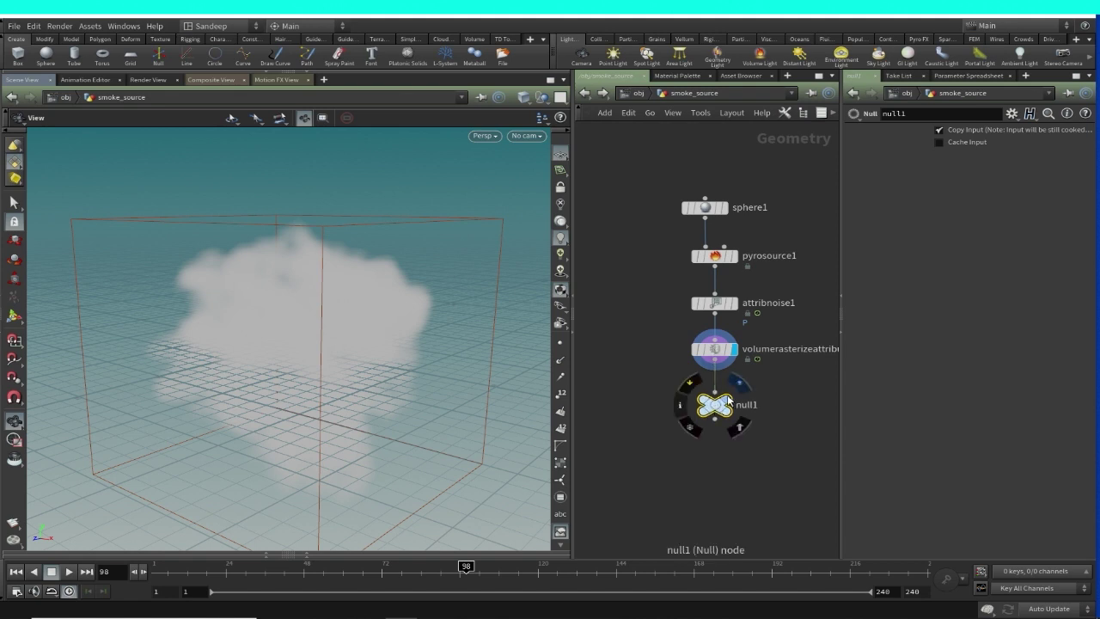
double_click(731, 404)
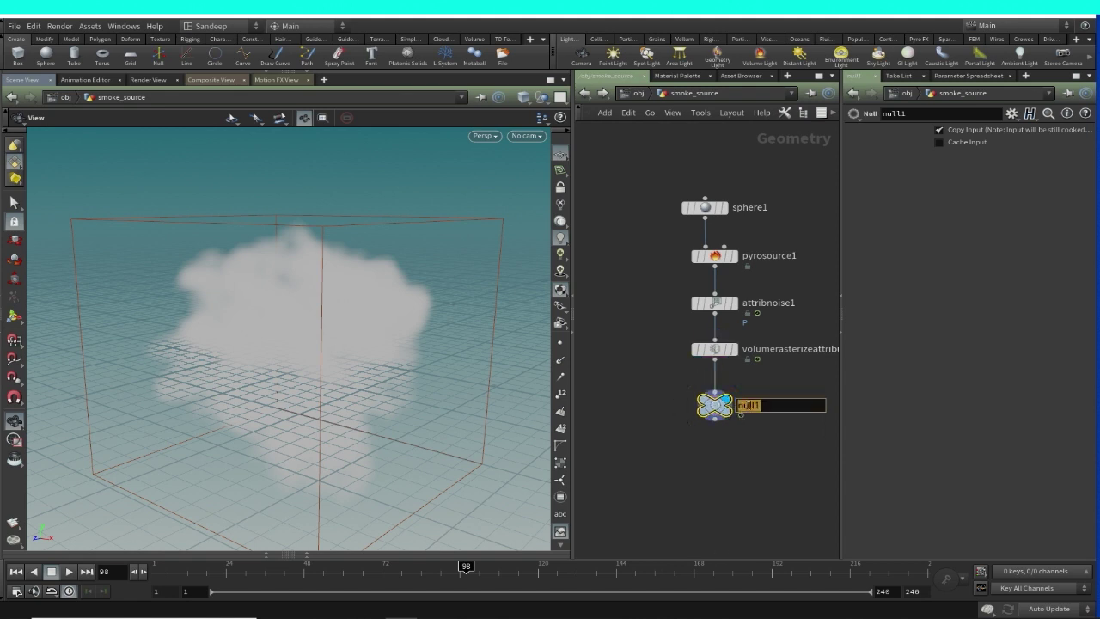
type("OUTPUT")
key("Return")
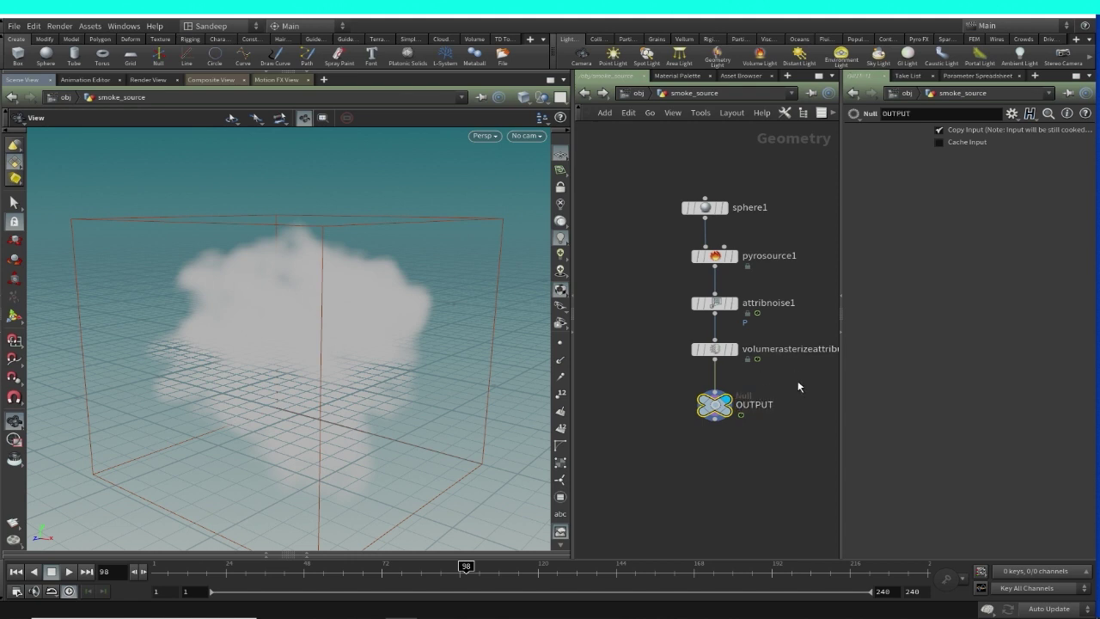
middle_click_drag(798, 388, 771, 404)
middle_click_drag(693, 427, 693, 411)
Step: Return to the /obj level and reposition the smoke_source node
mouse_move(693, 411)
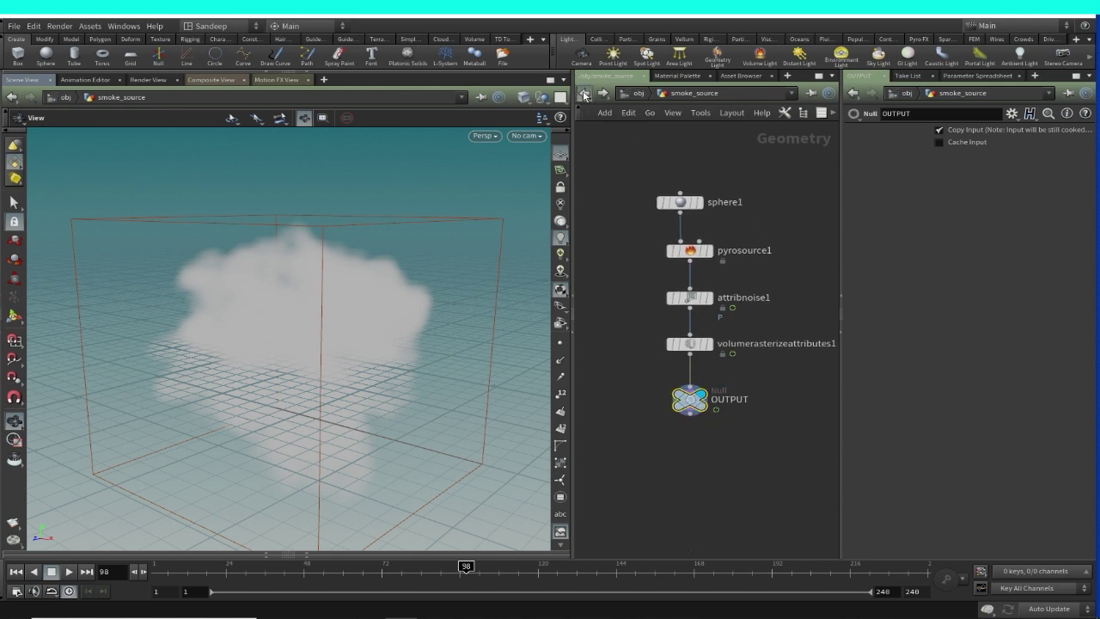
left_click(585, 95)
left_click_drag(674, 245, 679, 245)
middle_click_drag(718, 361, 701, 303)
left_click(700, 305)
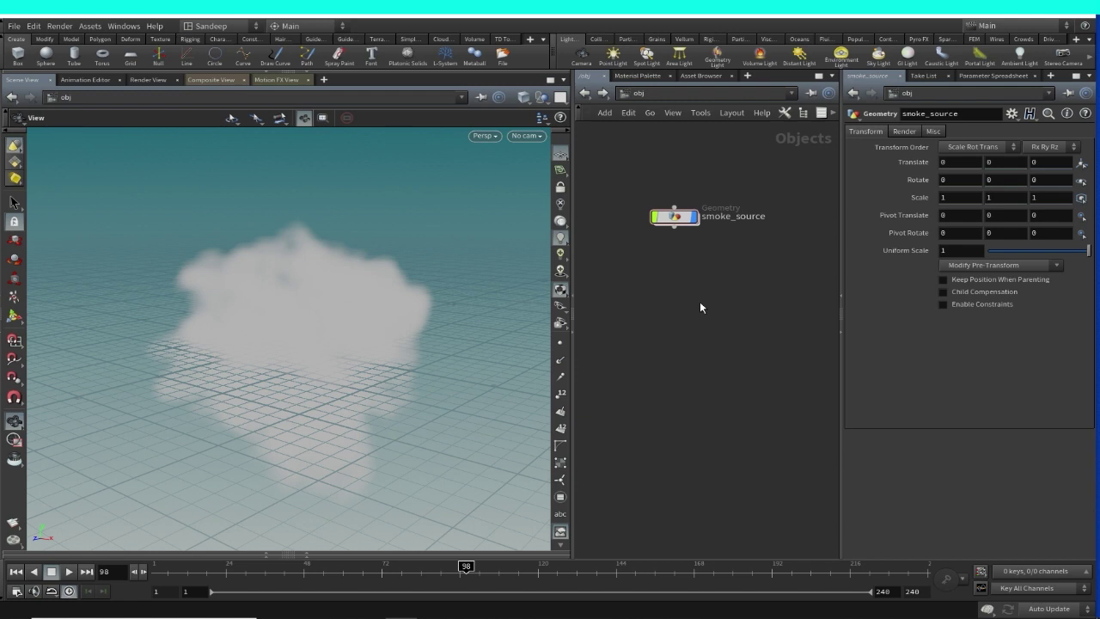
Step: Place a DOP Network (dopnet1) below smoke_source, frame the nodes, and enter dopnet1
key("Tab")
type("DOP")
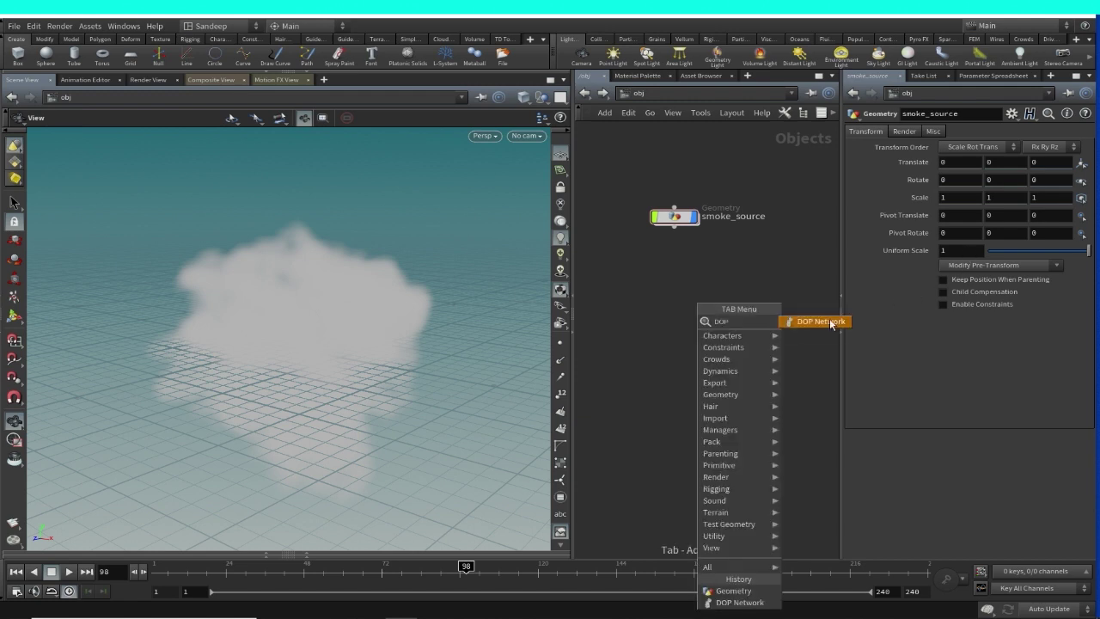
key("Return")
left_click(686, 278)
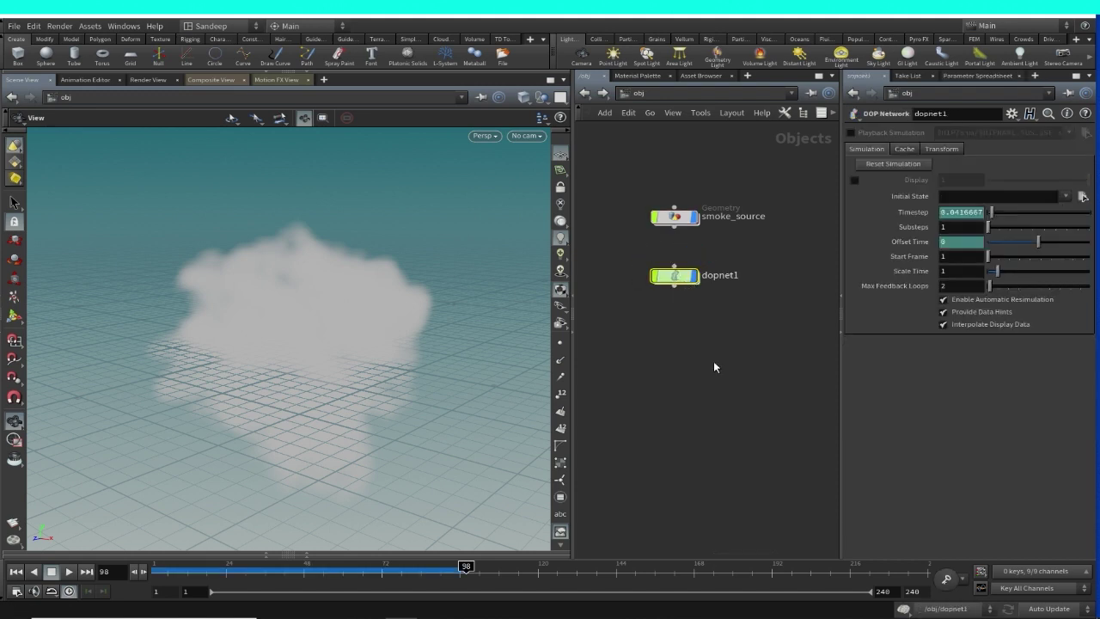
key("h")
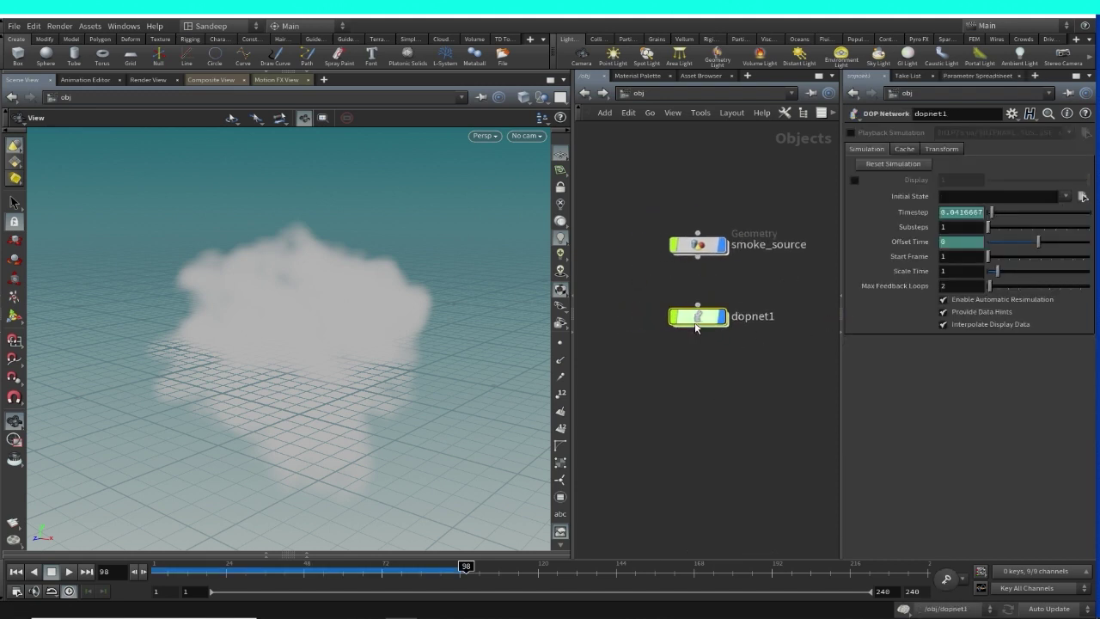
double_click(689, 317)
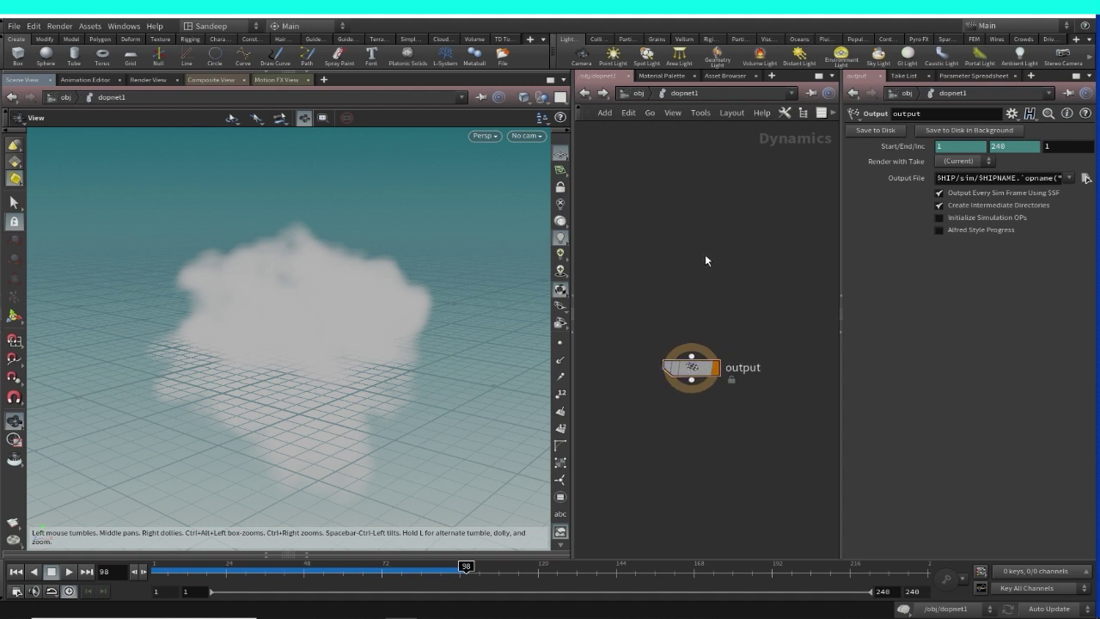
Step: Add a Pyro Solver node and wire pyrosolver1 into the output node
key("Tab")
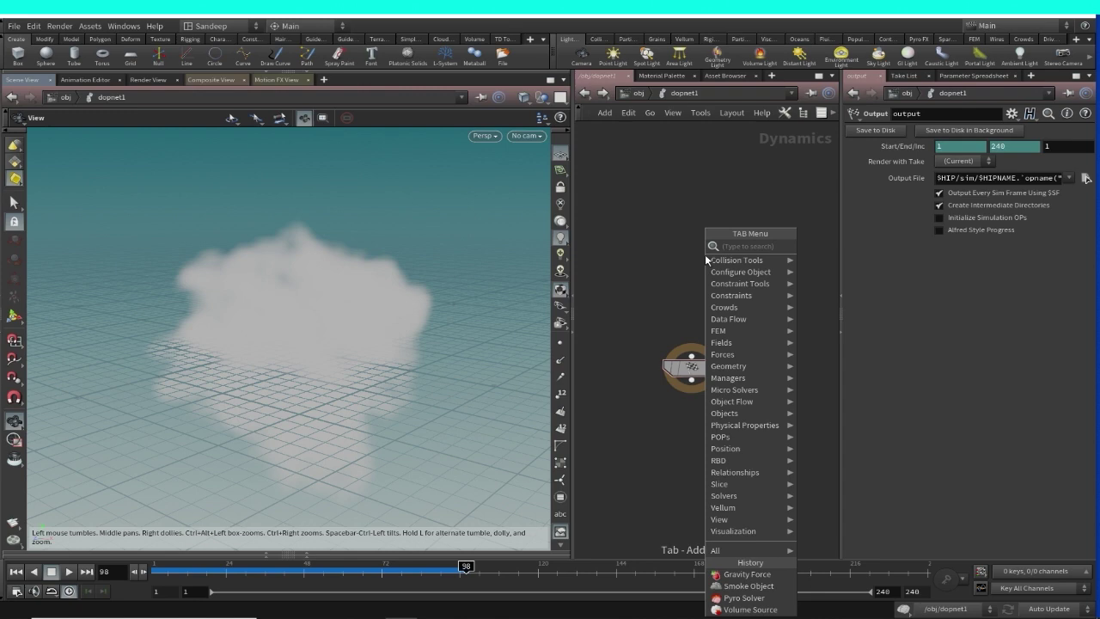
type("PYRO")
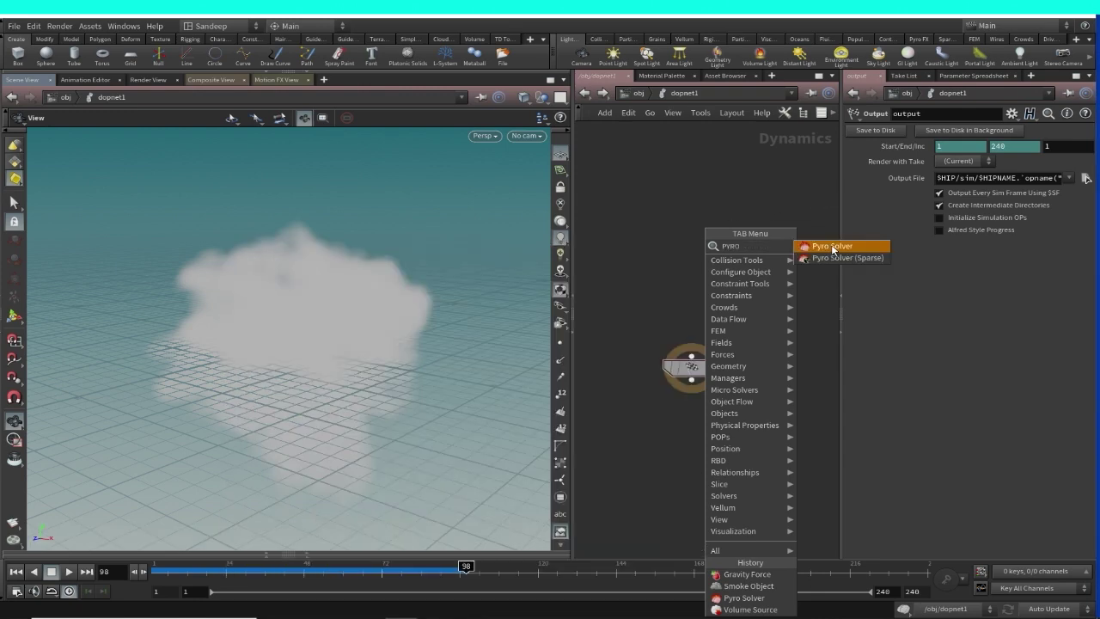
left_click(832, 246)
left_click(695, 267)
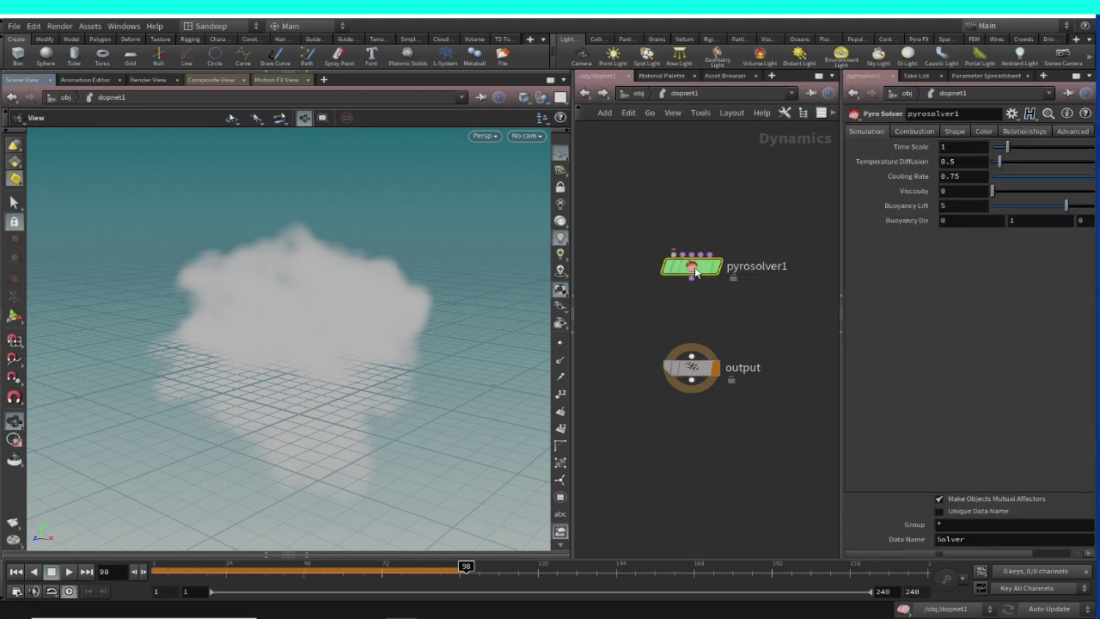
left_click_drag(692, 277, 691, 355)
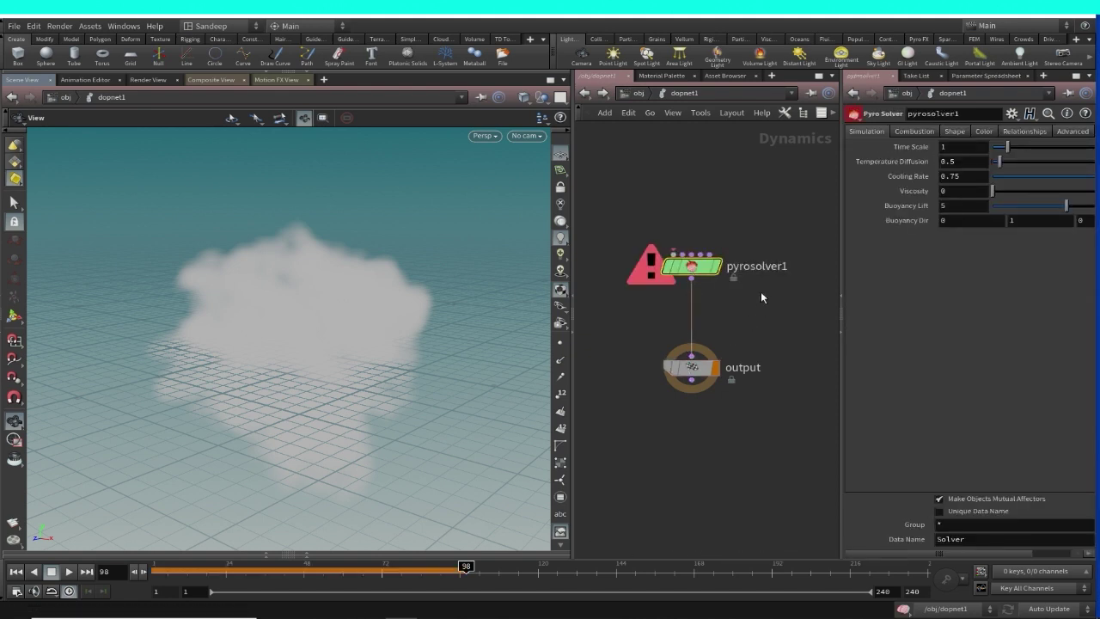
middle_click_drag(761, 297, 730, 374)
Step: Add a Volume Source node beside the solver and nudge the output node lower
key("Tab")
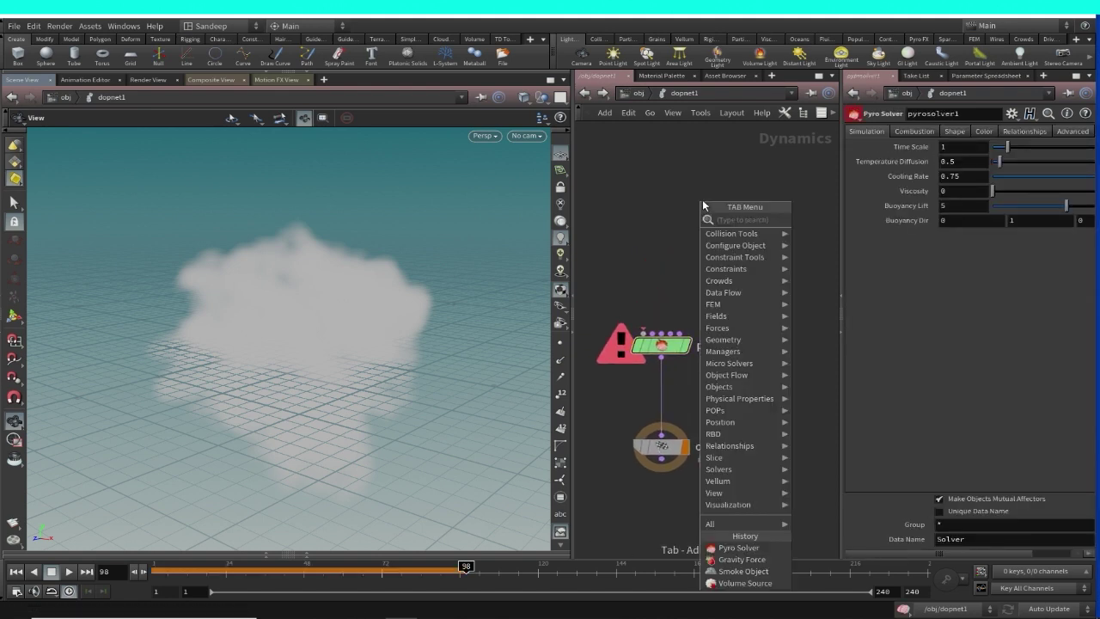
type("vo")
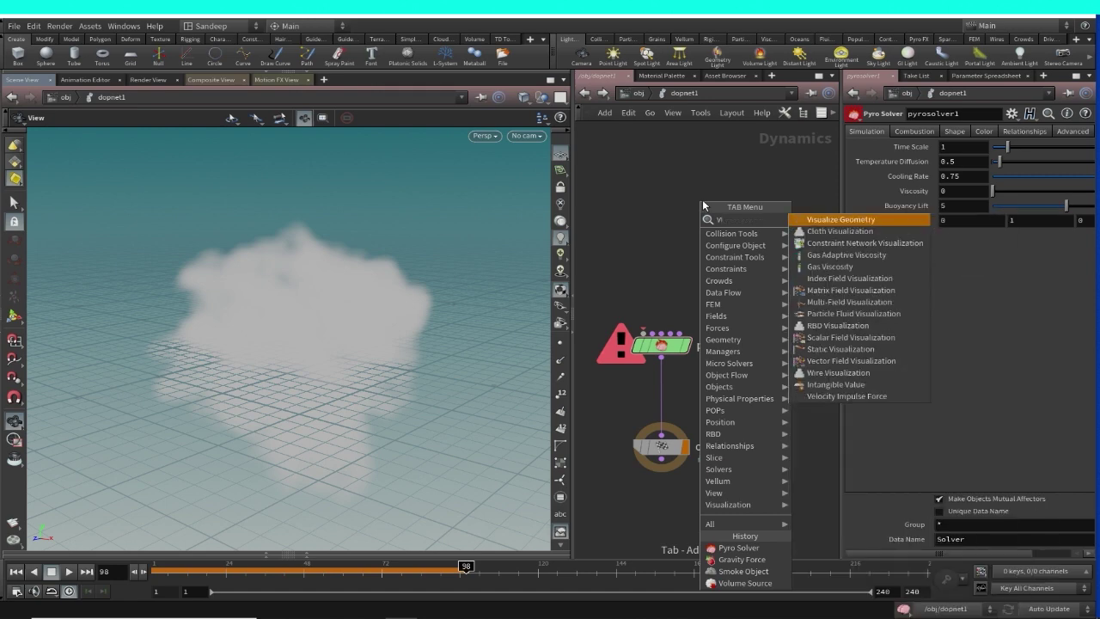
type("lu")
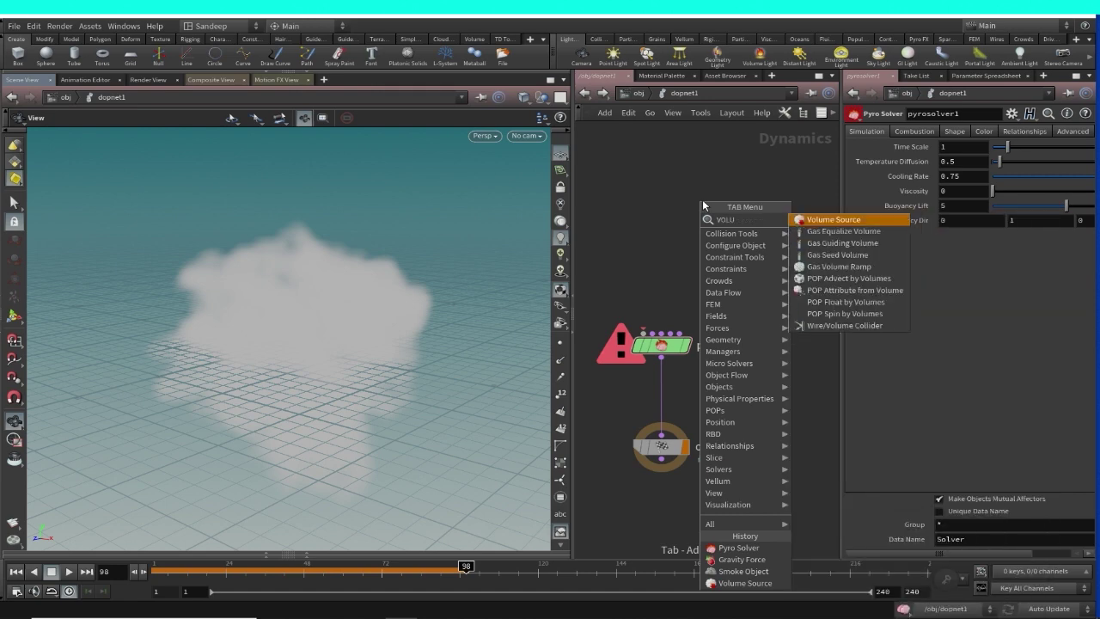
left_click(809, 220)
left_click(780, 199)
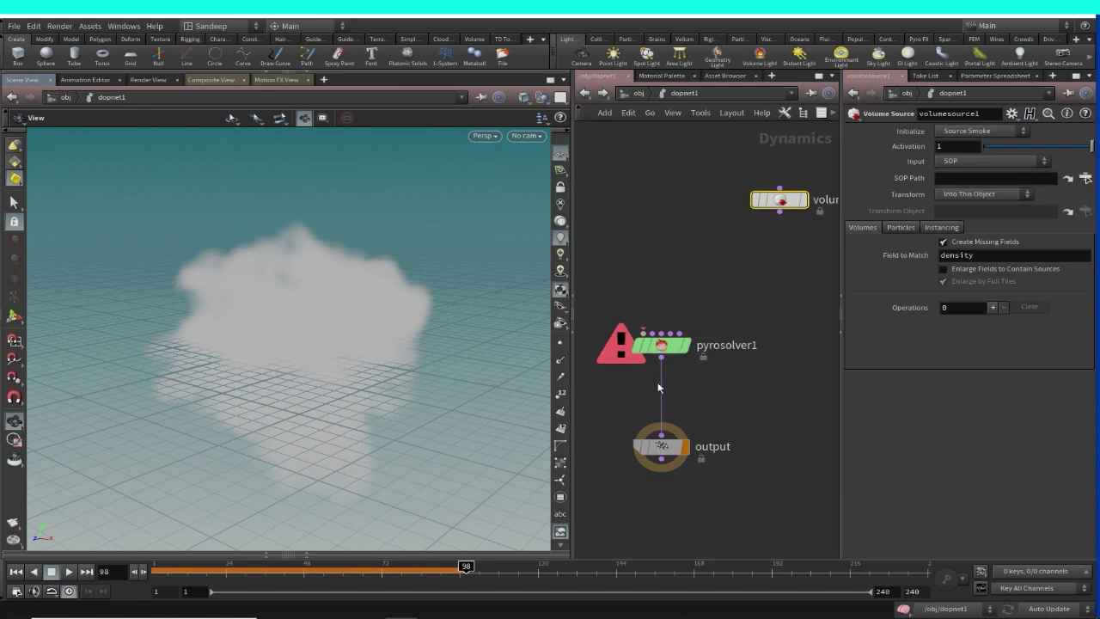
left_click_drag(661, 446, 661, 465)
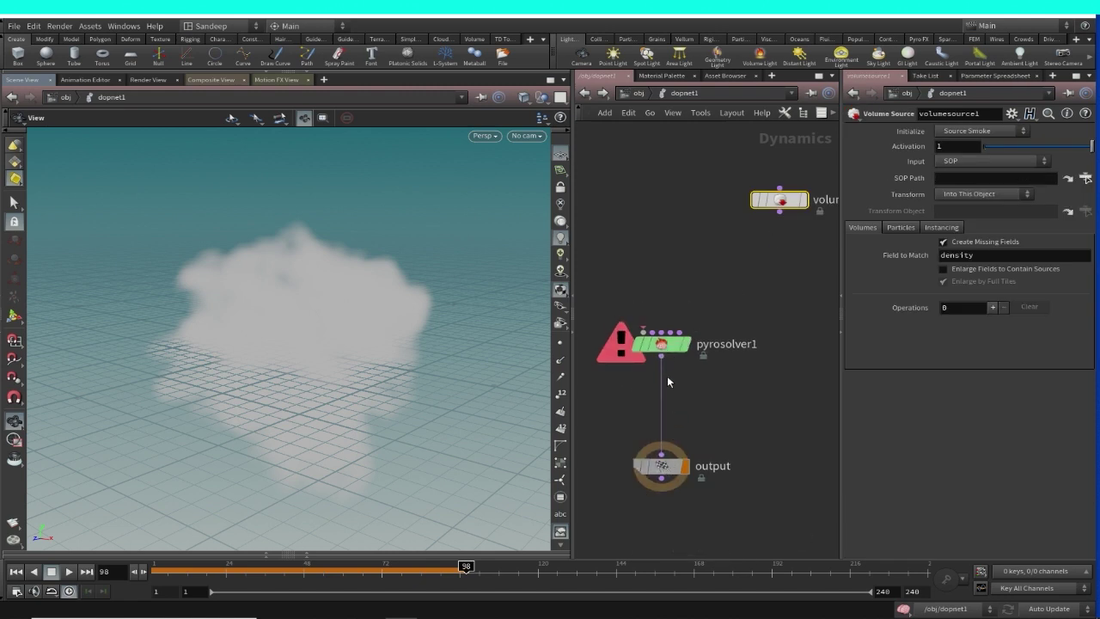
left_click(662, 344)
middle_click_drag(741, 368, 780, 409)
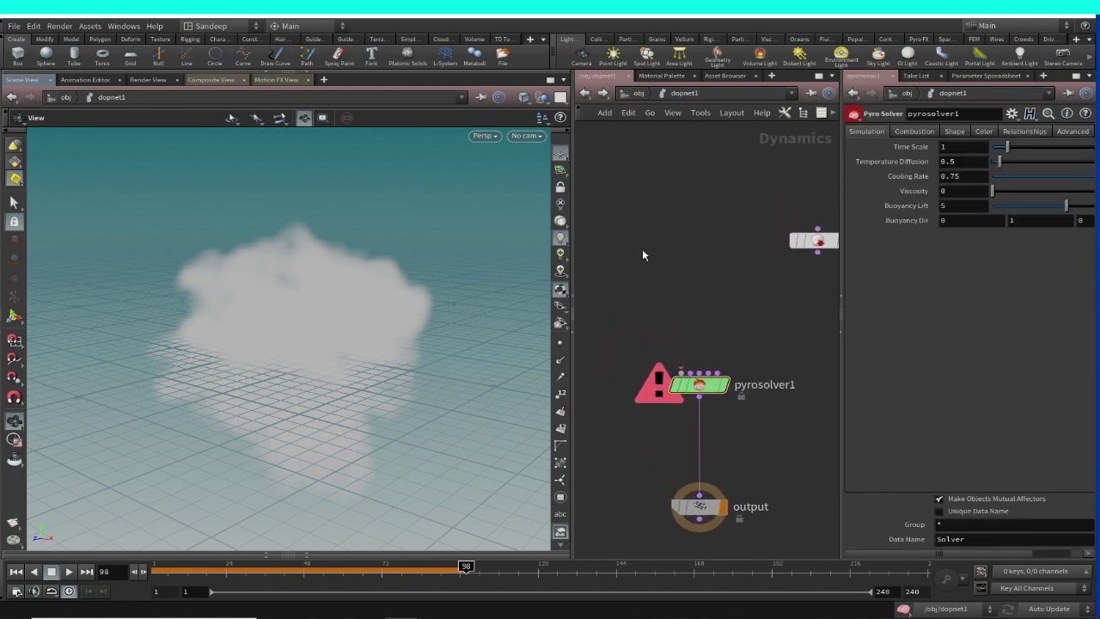
Step: Add a Smoke Object node (smokeobject1) to the network
key("Tab")
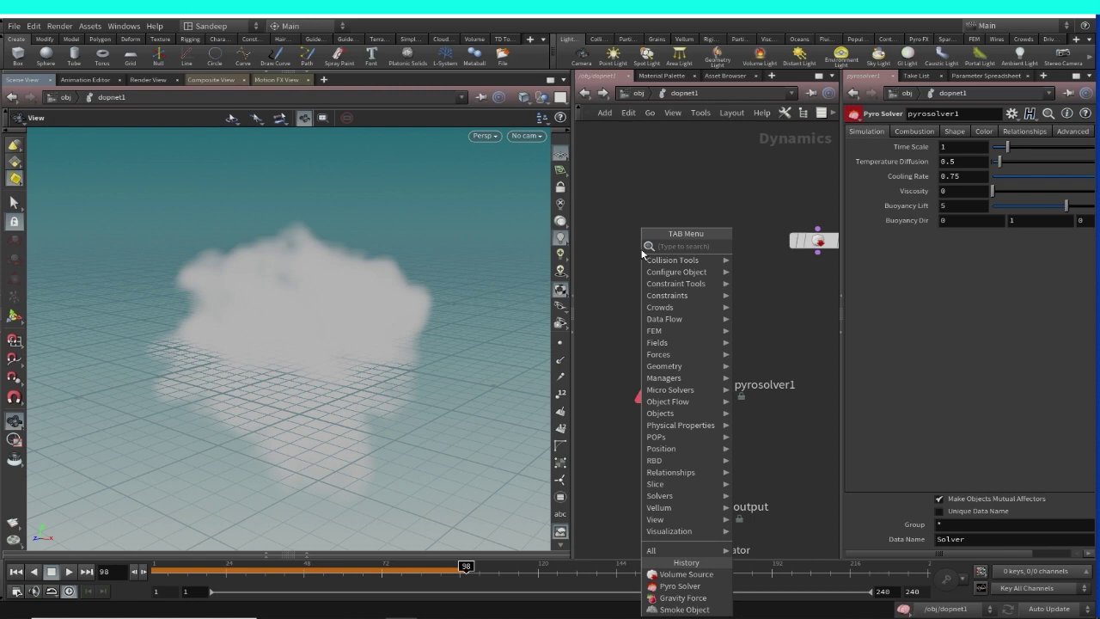
type("smoke")
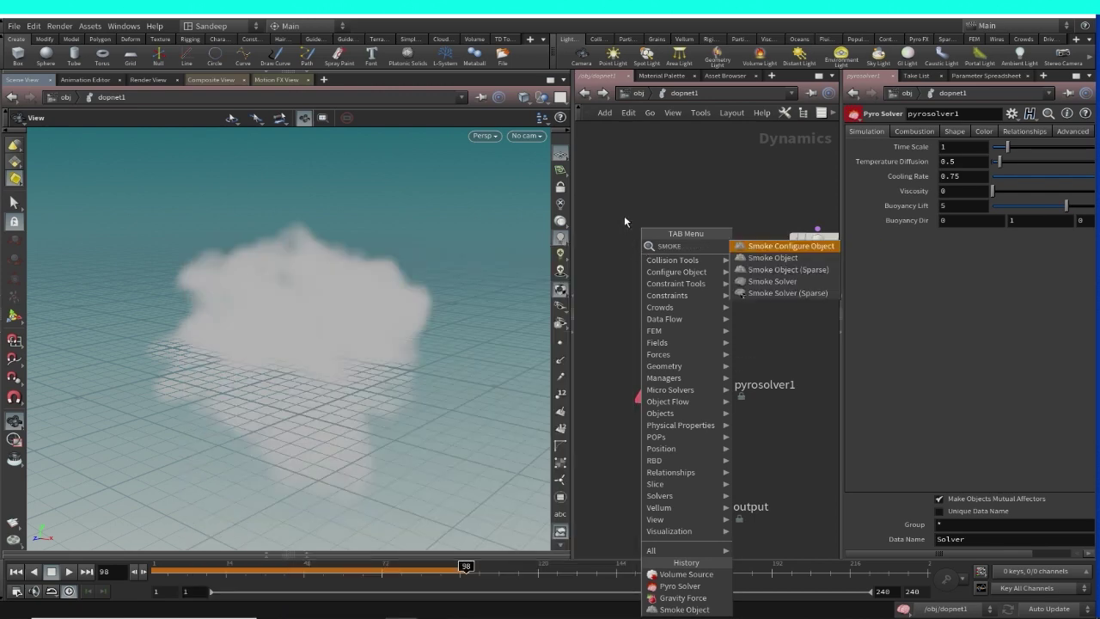
left_click(756, 259)
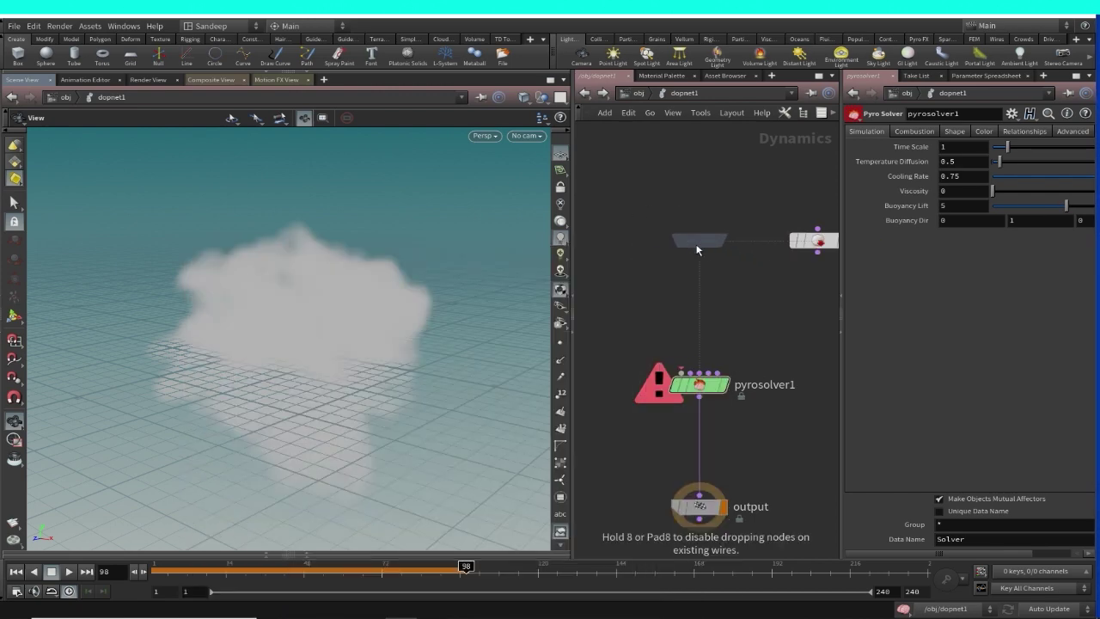
left_click(646, 232)
Step: Rearrange volumesource1 and recenter the dynamics network, without adding another node
middle_click_drag(730, 279, 712, 297)
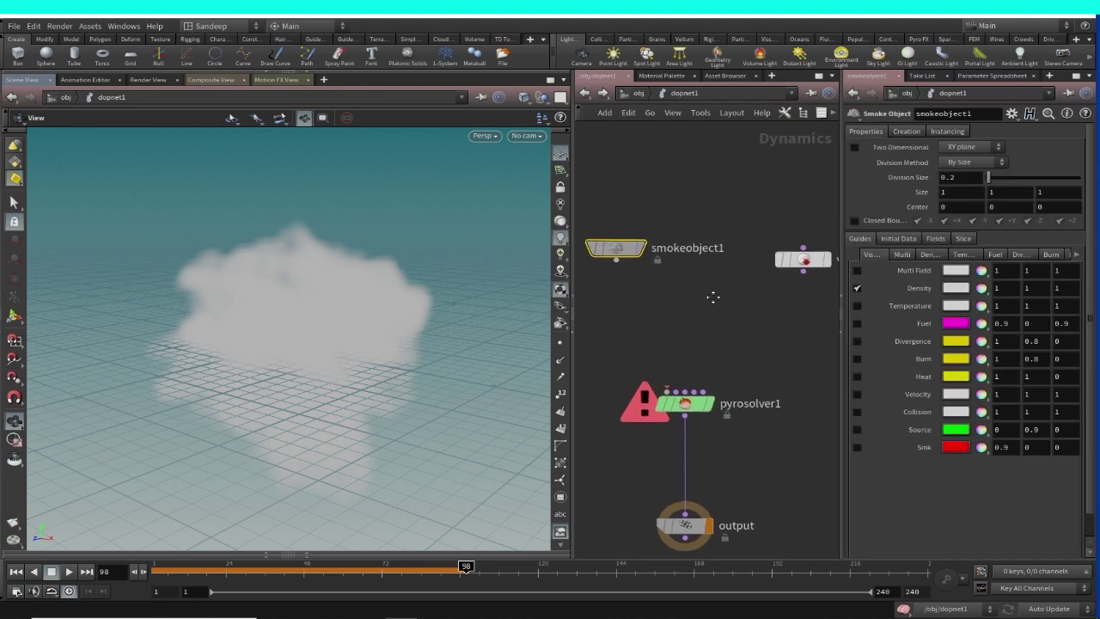
left_click_drag(803, 258, 780, 221)
middle_click_drag(746, 320, 760, 300)
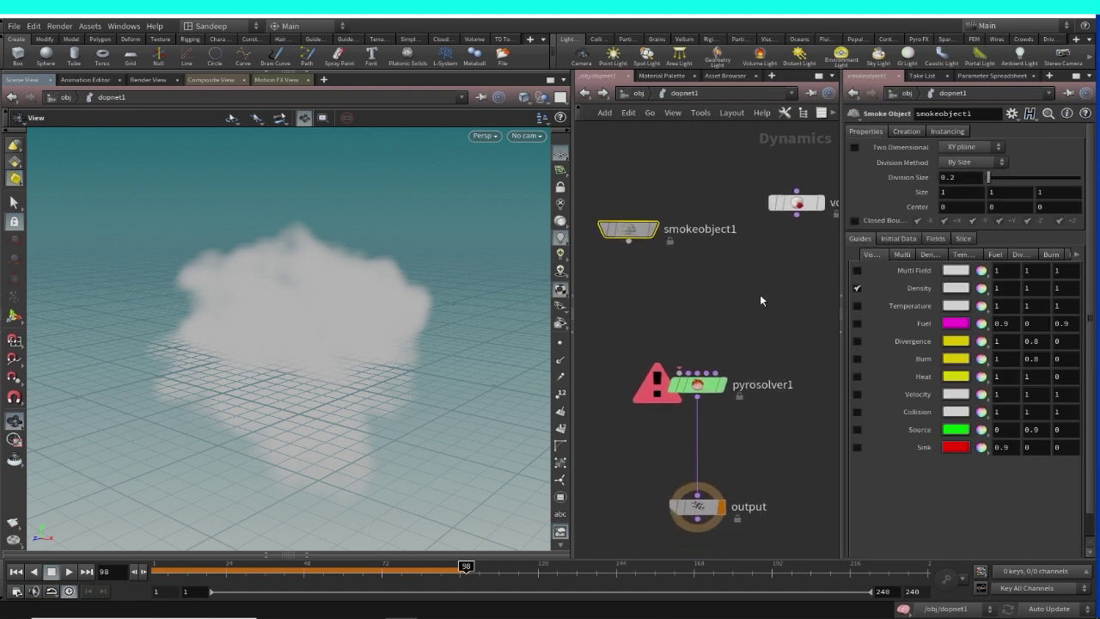
left_click(760, 301)
key("Tab")
type("sm")
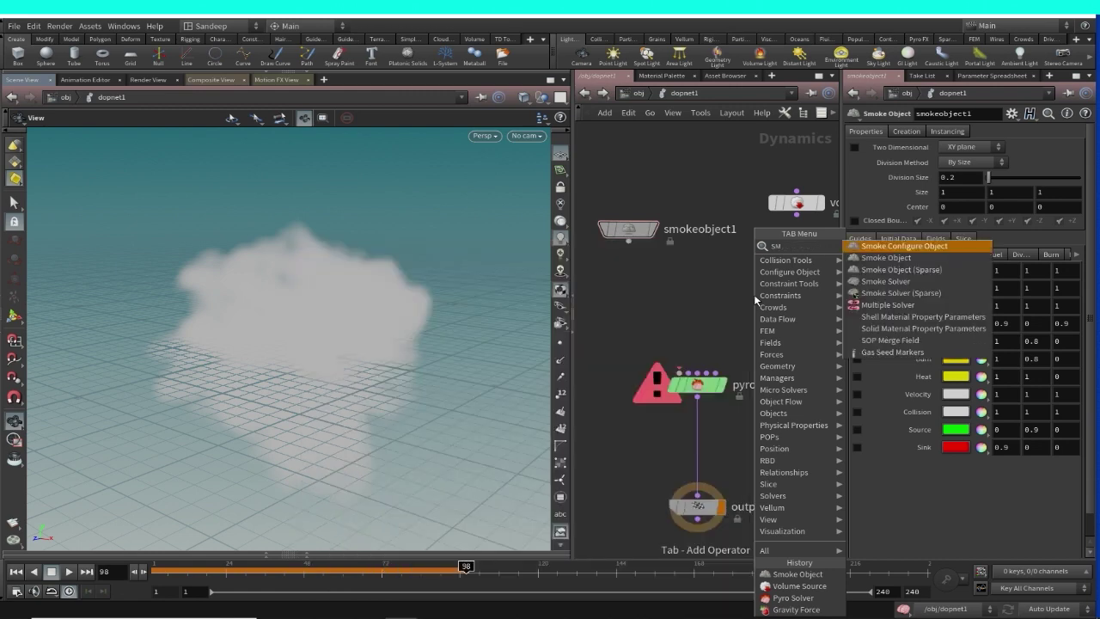
type("ok")
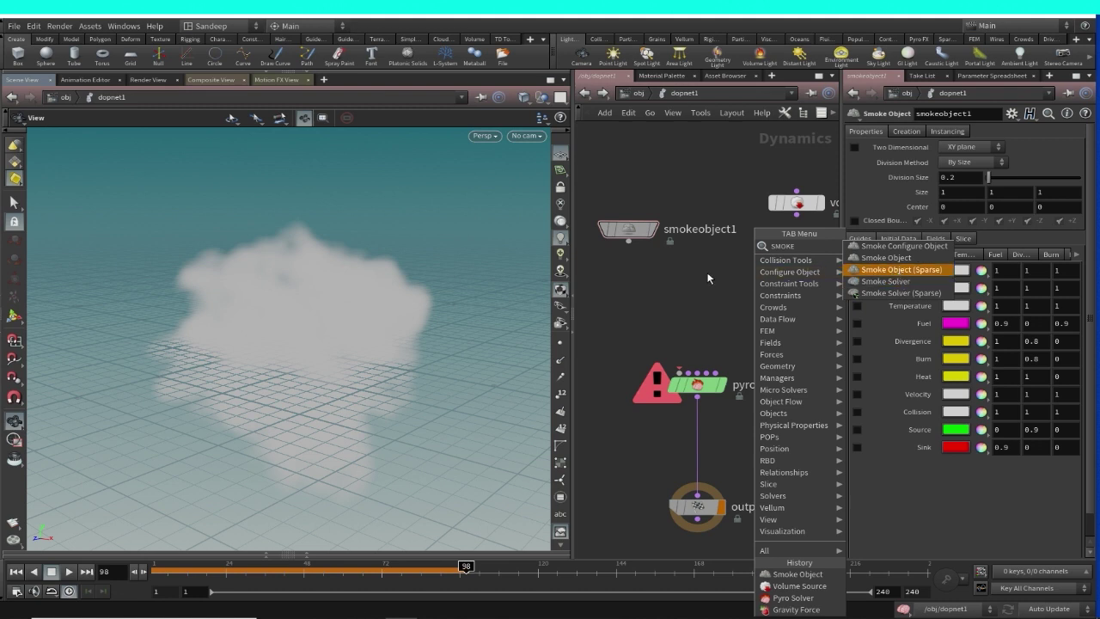
key("Escape")
left_click_drag(803, 211, 803, 268)
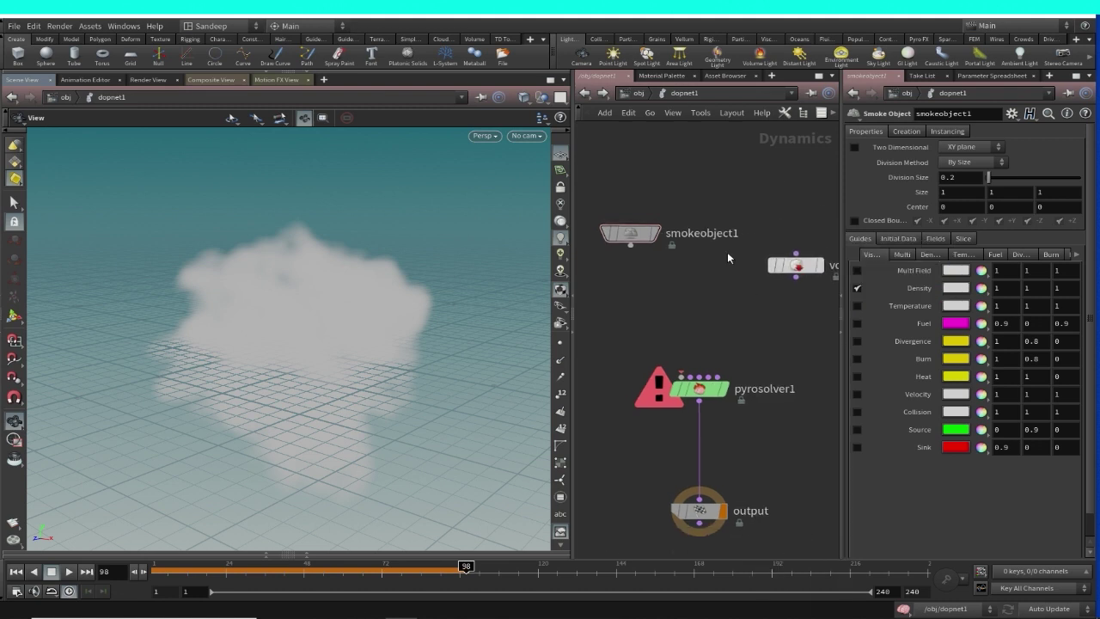
middle_click_drag(739, 312, 687, 283)
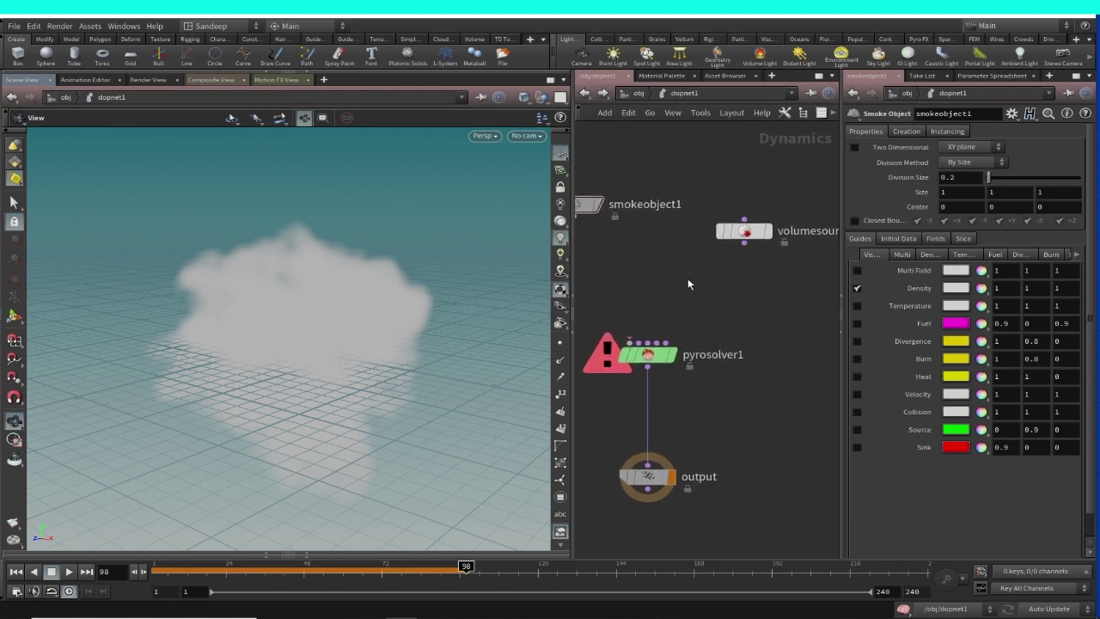
Step: Wire volumesource1 and smokeobject1 into pyrosolver1's inputs and tidy the node positions
left_click_drag(745, 244, 677, 347)
middle_click_drag(723, 346, 789, 337)
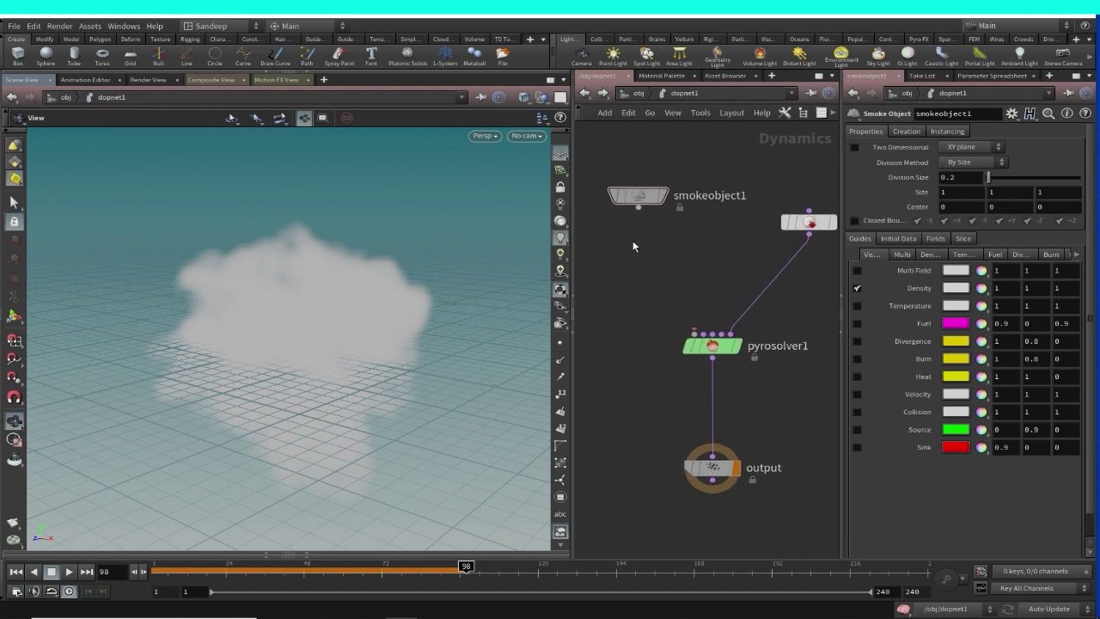
left_click_drag(639, 207, 694, 326)
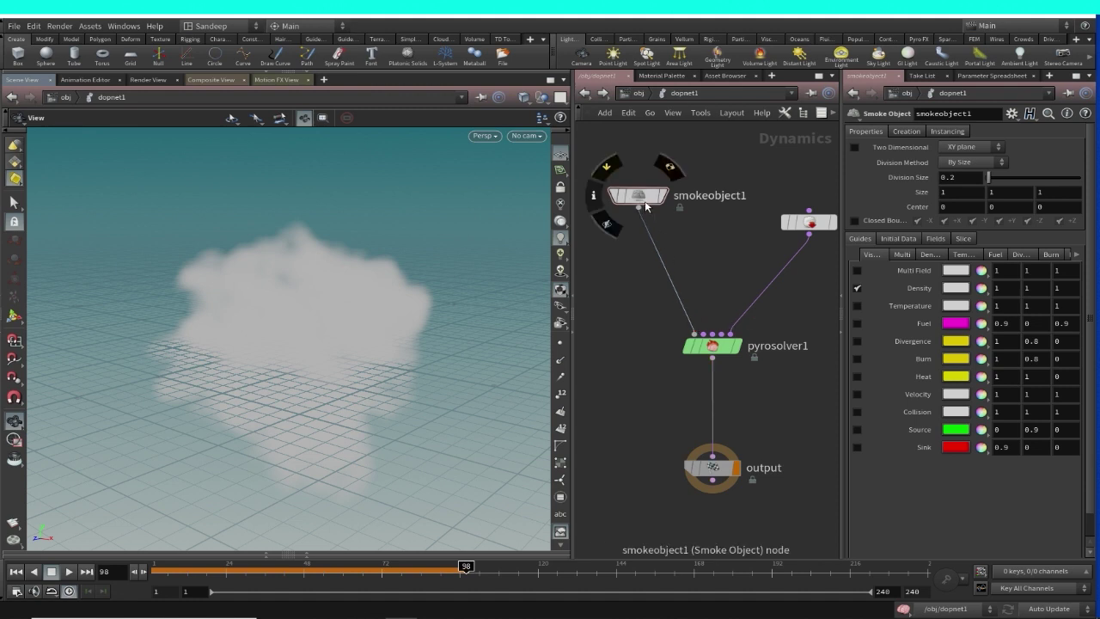
left_click_drag(640, 197, 621, 236)
middle_click_drag(703, 284, 694, 297)
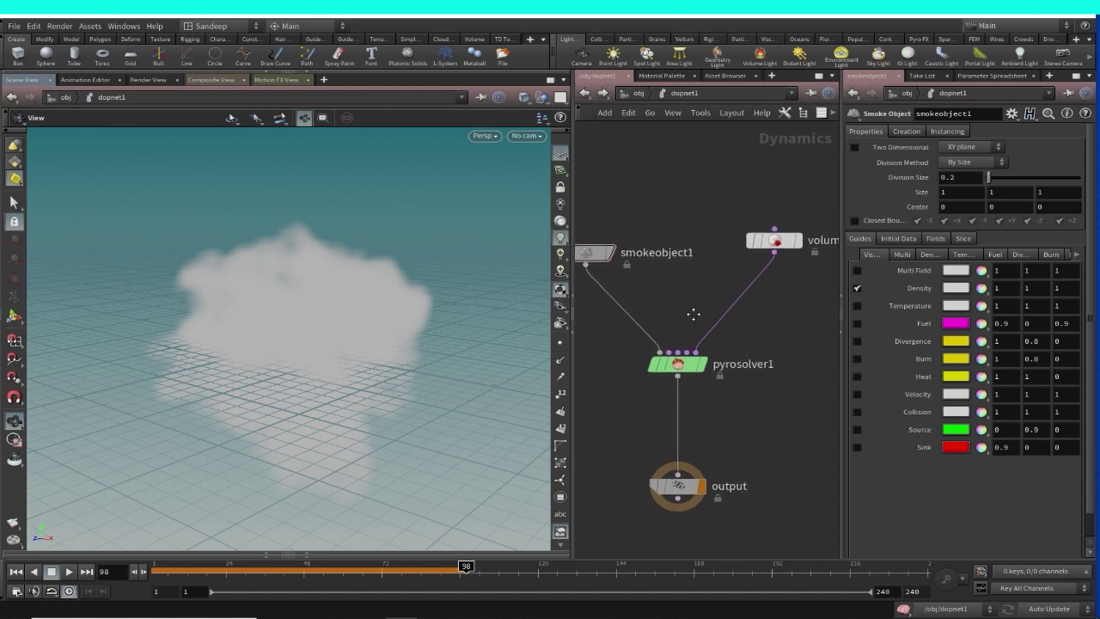
left_click_drag(764, 239, 767, 248)
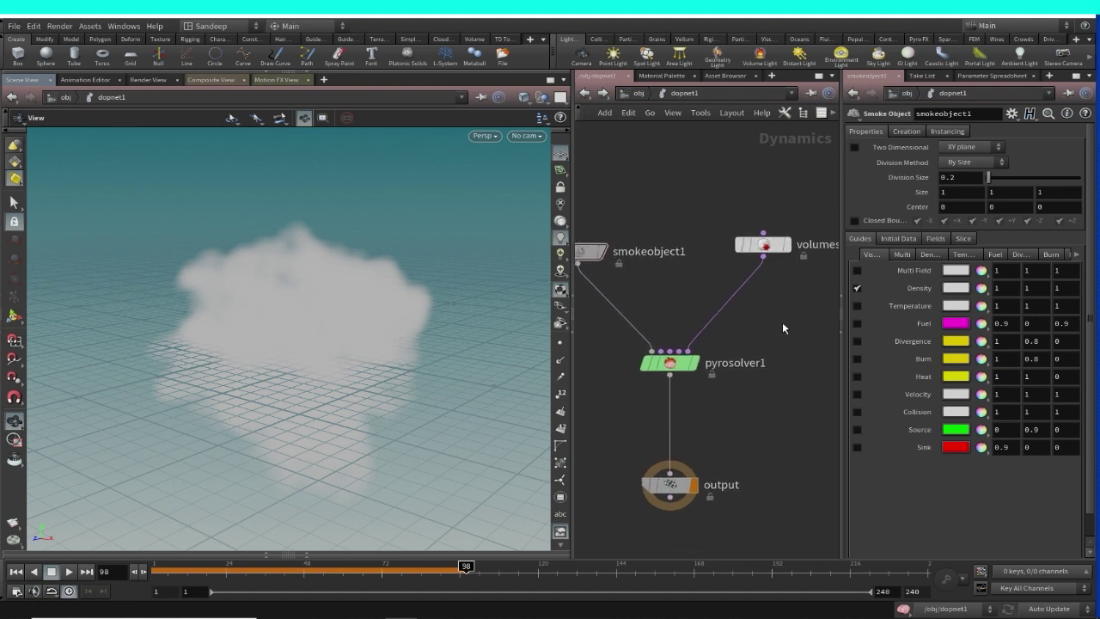
middle_click_drag(765, 349, 735, 367)
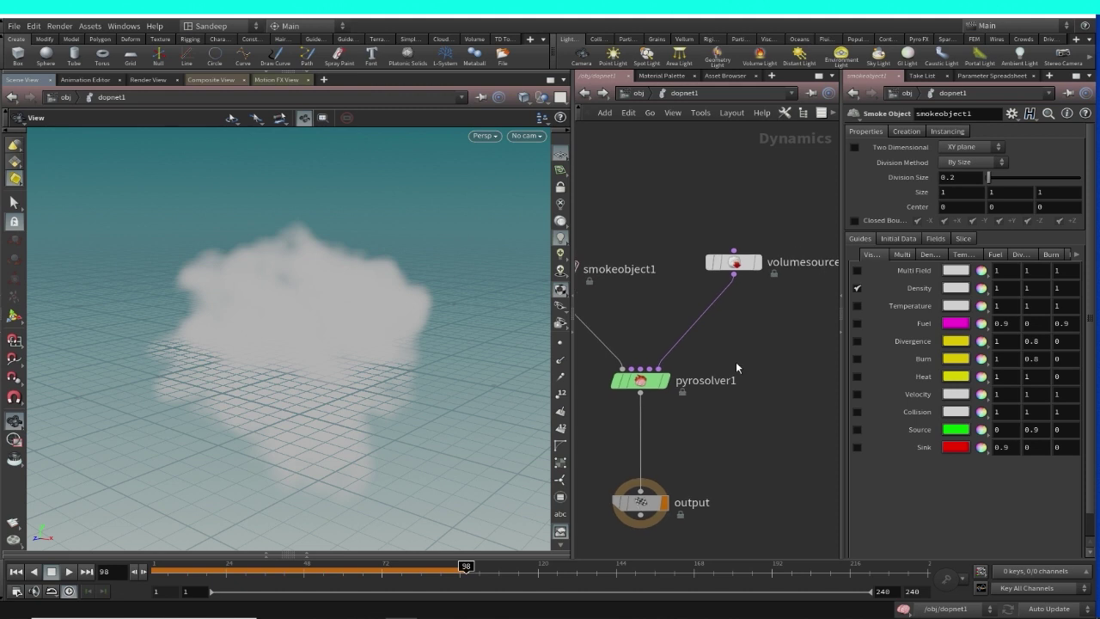
Step: Rewind to frame 1, play the simulation, and select volumesource1
left_click(16, 571)
left_click(71, 573)
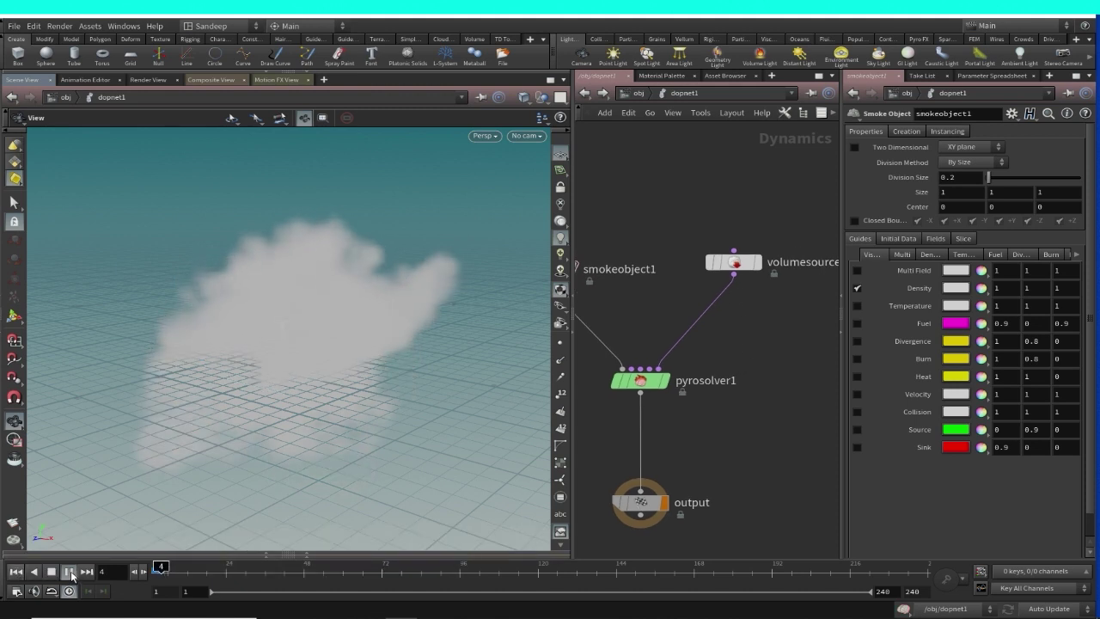
middle_click_drag(733, 366, 746, 364)
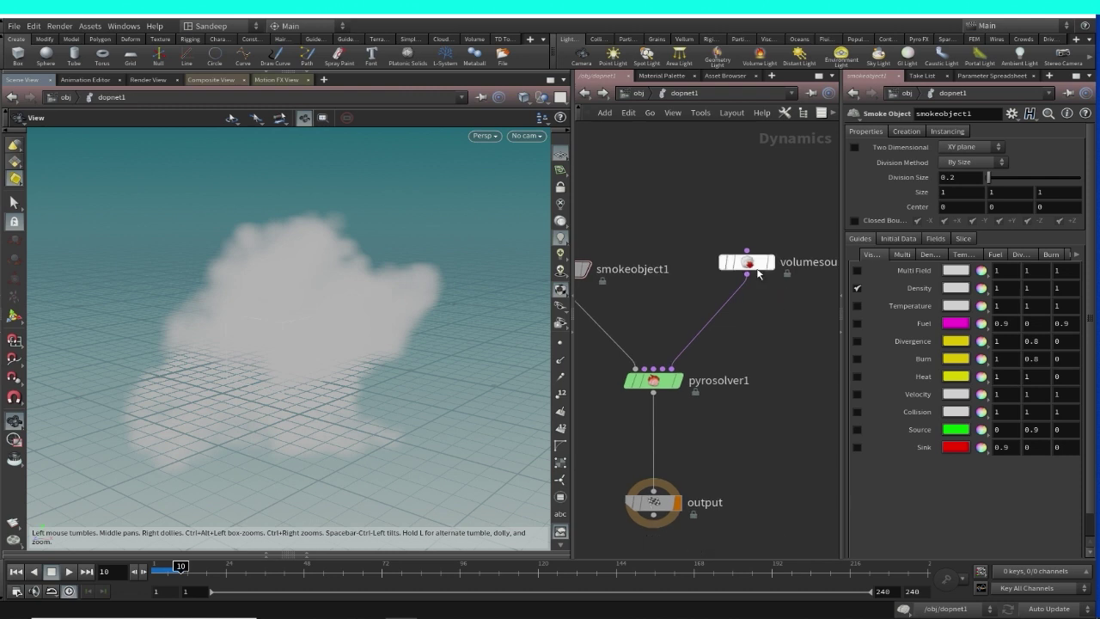
left_click(744, 262)
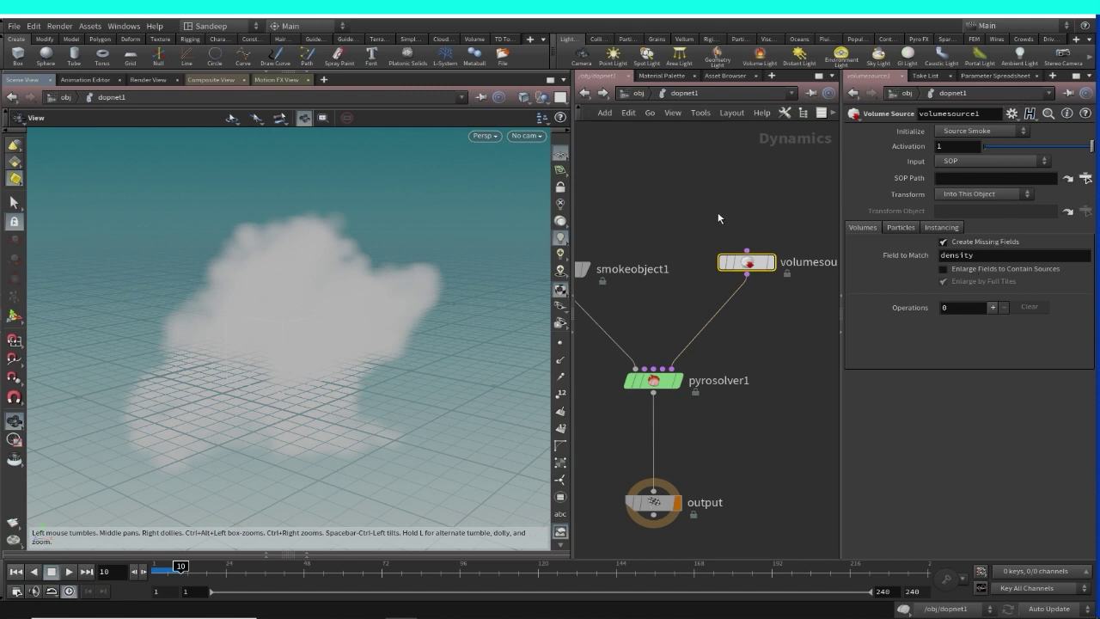
Step: Open volumesource1's SOP Path chooser and browse smoke_source and dopnet1 to locate the source geometry
middle_click_drag(718, 214, 719, 220)
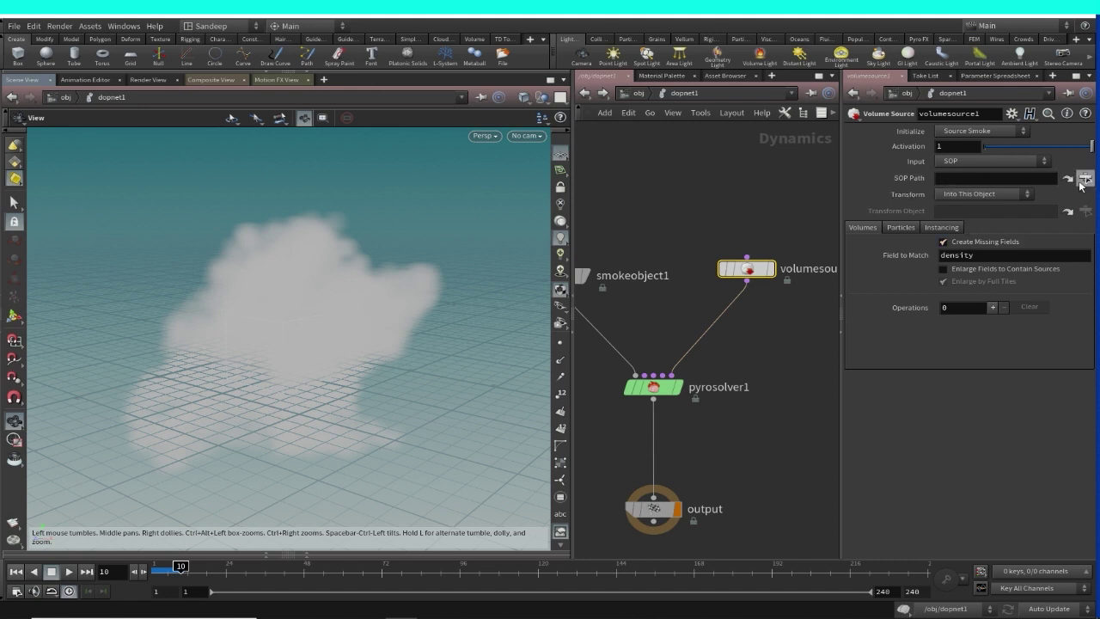
left_click(1086, 178)
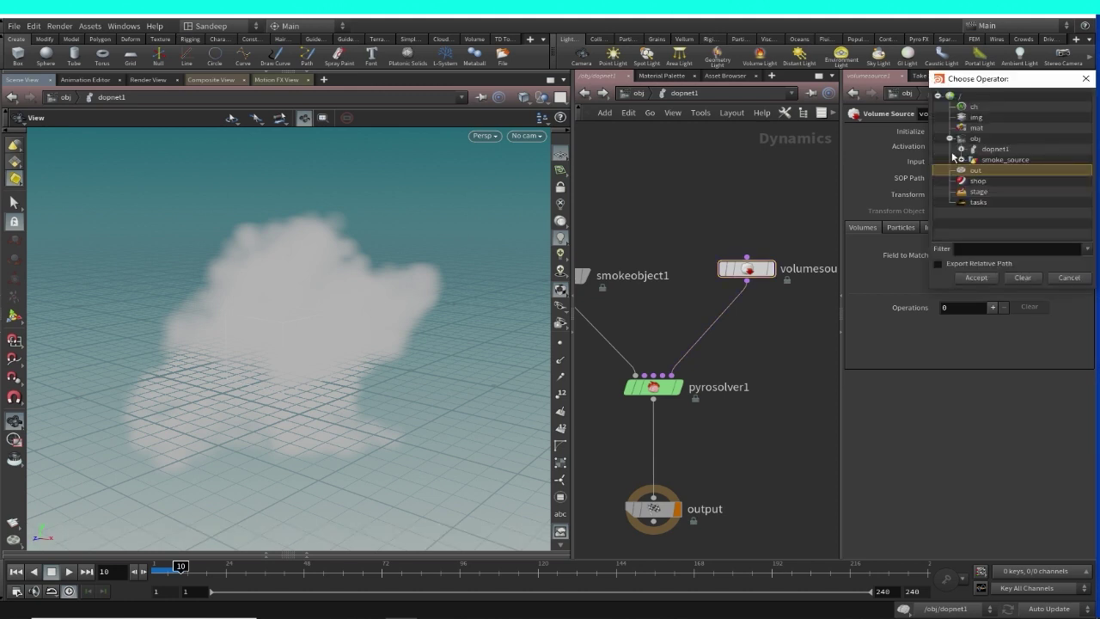
left_click(961, 150)
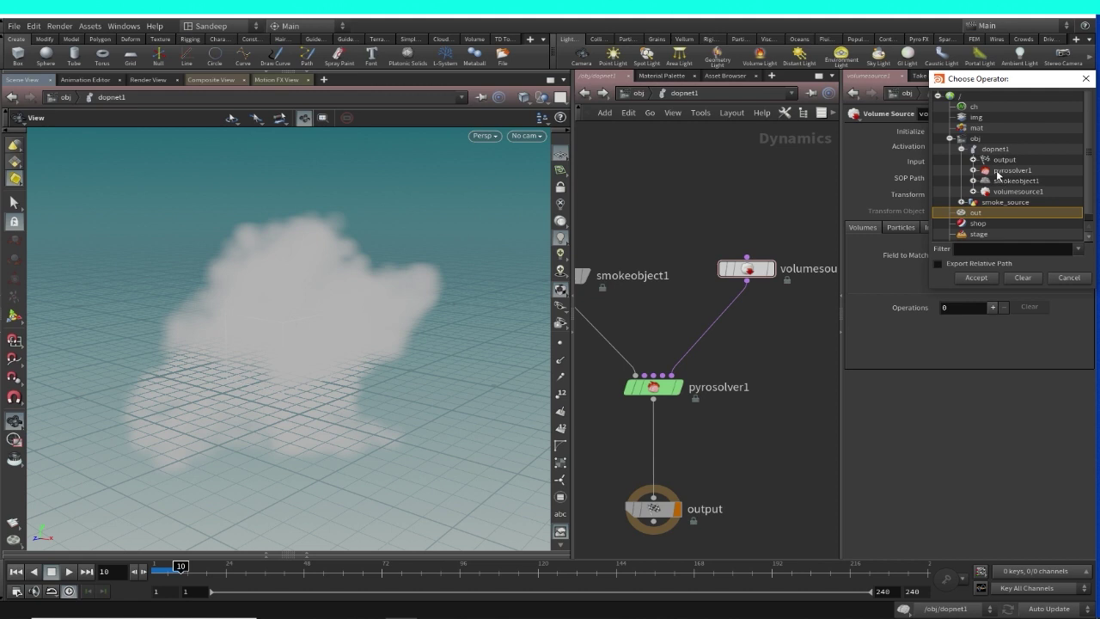
middle_click_drag(718, 235, 784, 233)
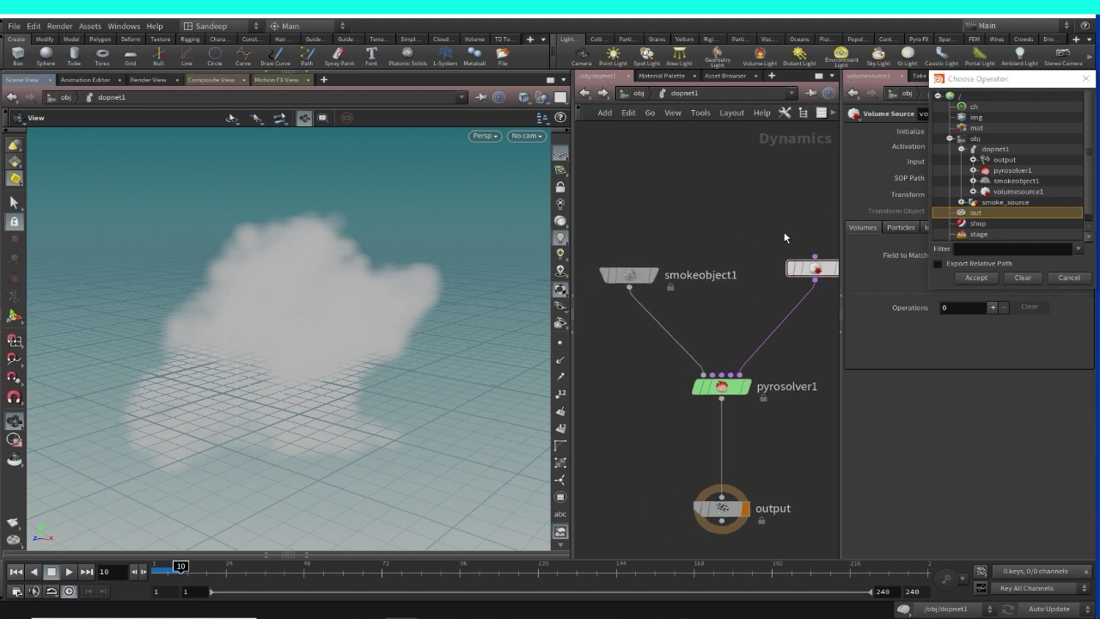
left_click(587, 93)
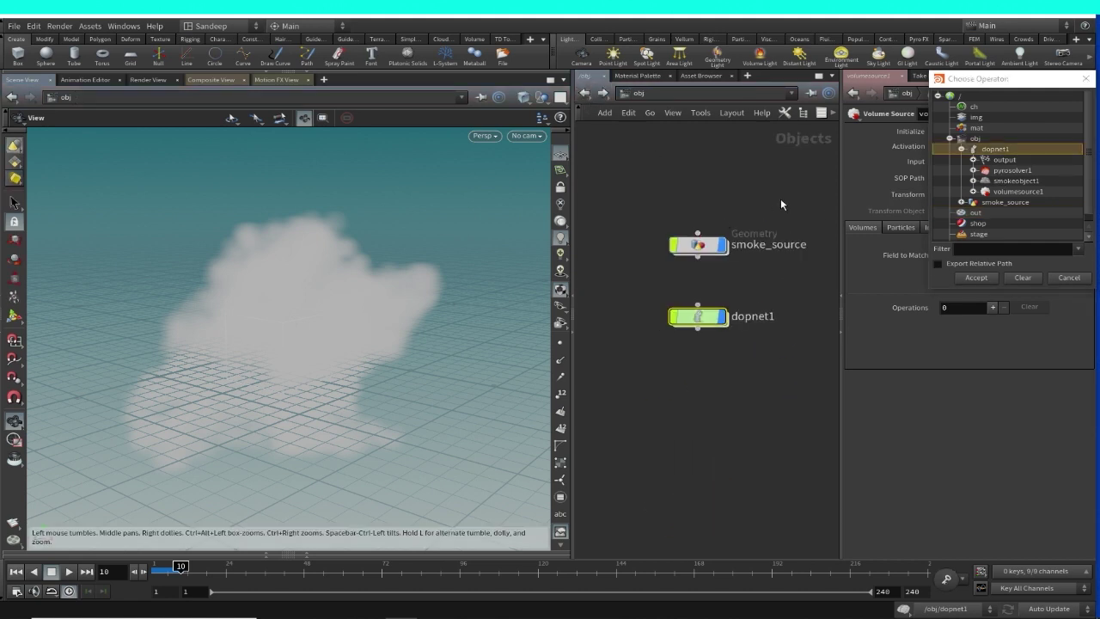
double_click(698, 245)
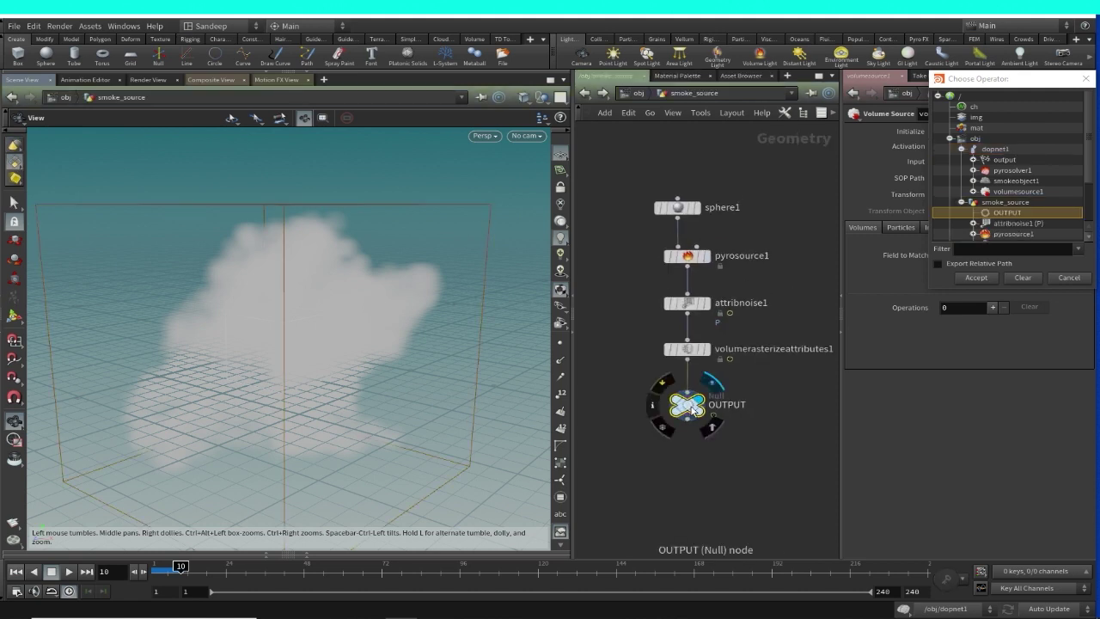
mouse_move(708, 411)
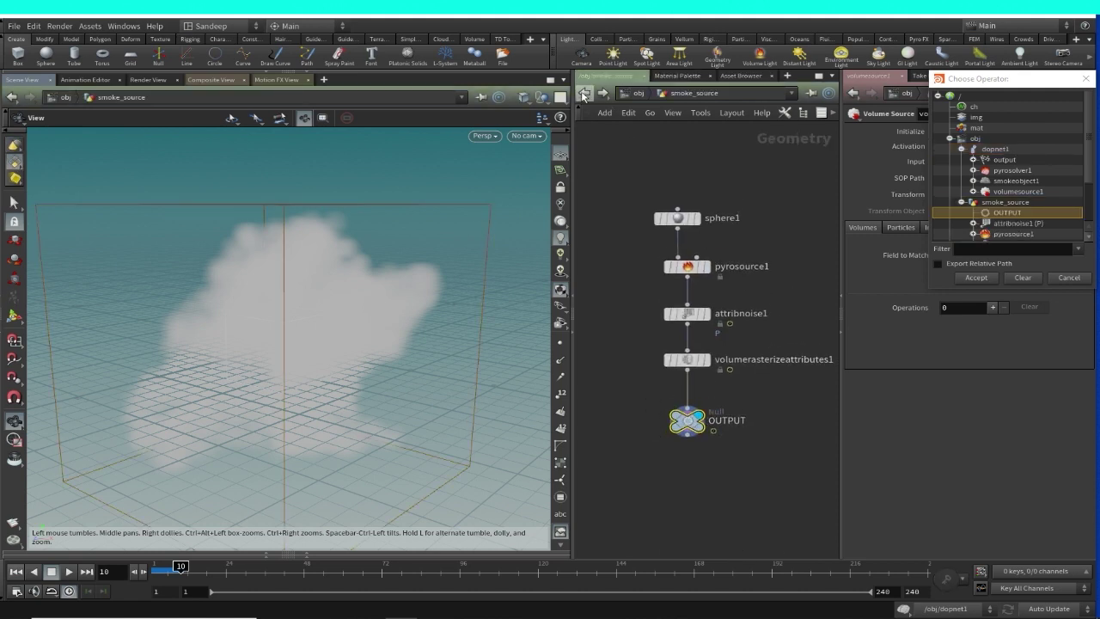
left_click(587, 93)
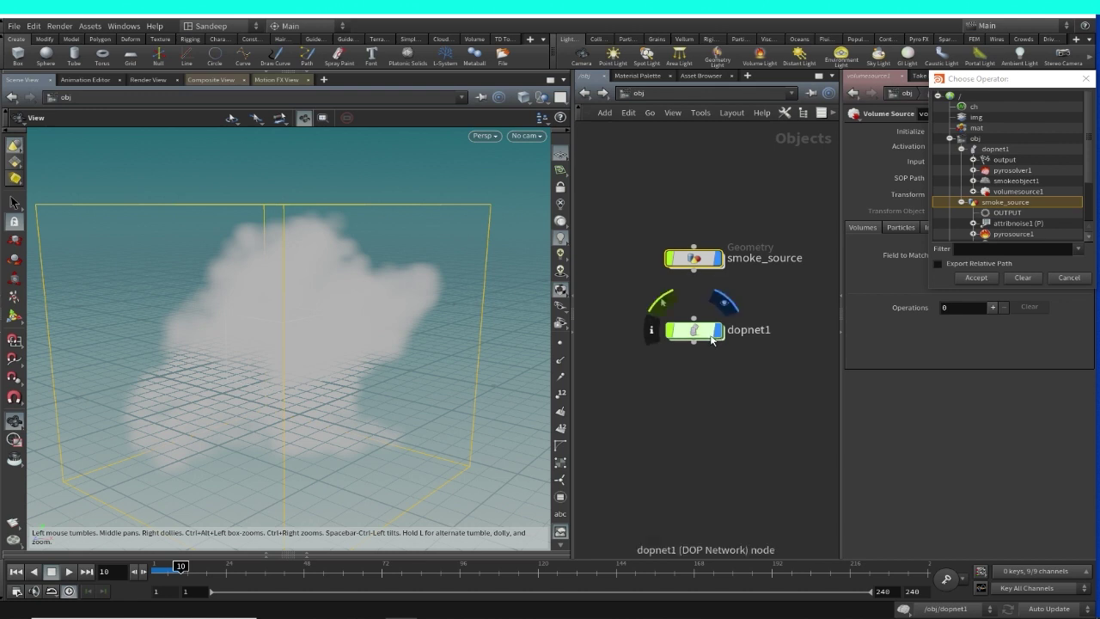
mouse_move(709, 337)
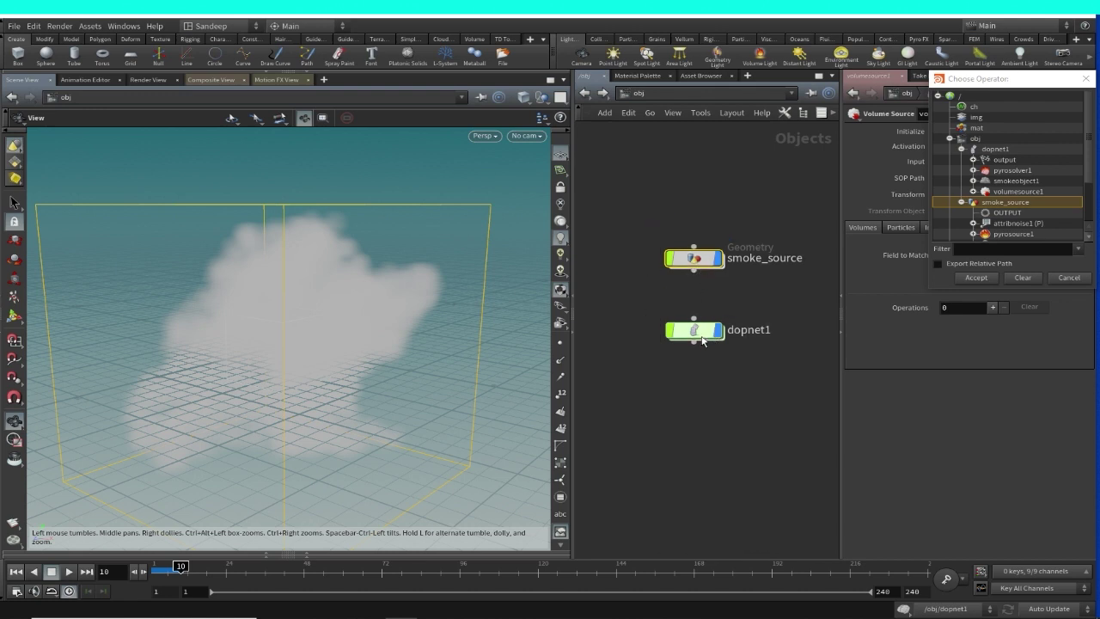
left_click(705, 334)
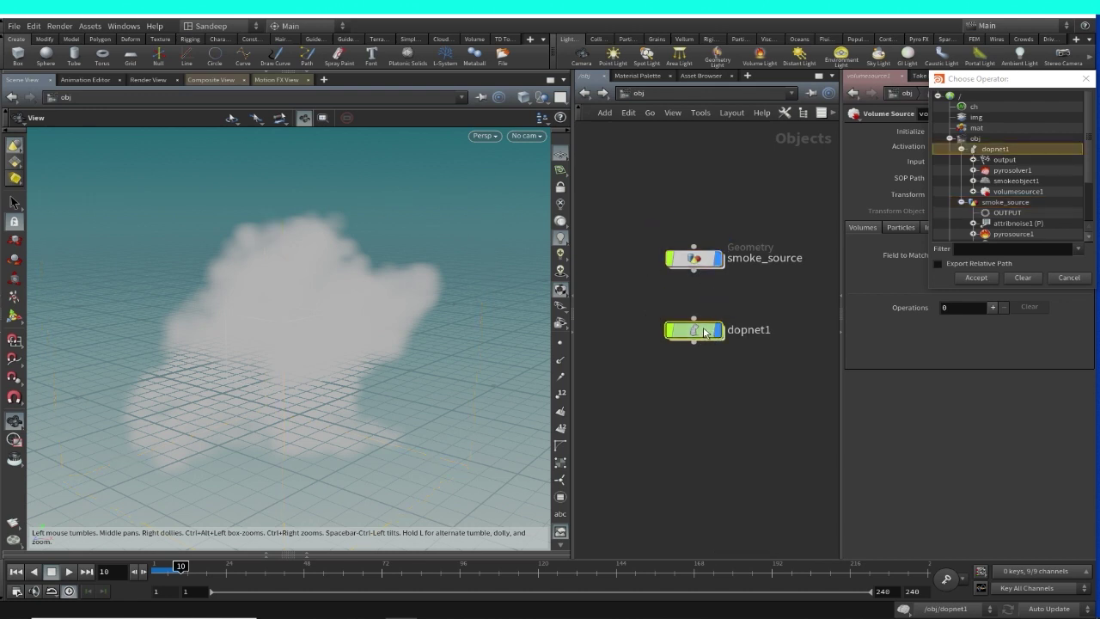
double_click(705, 335)
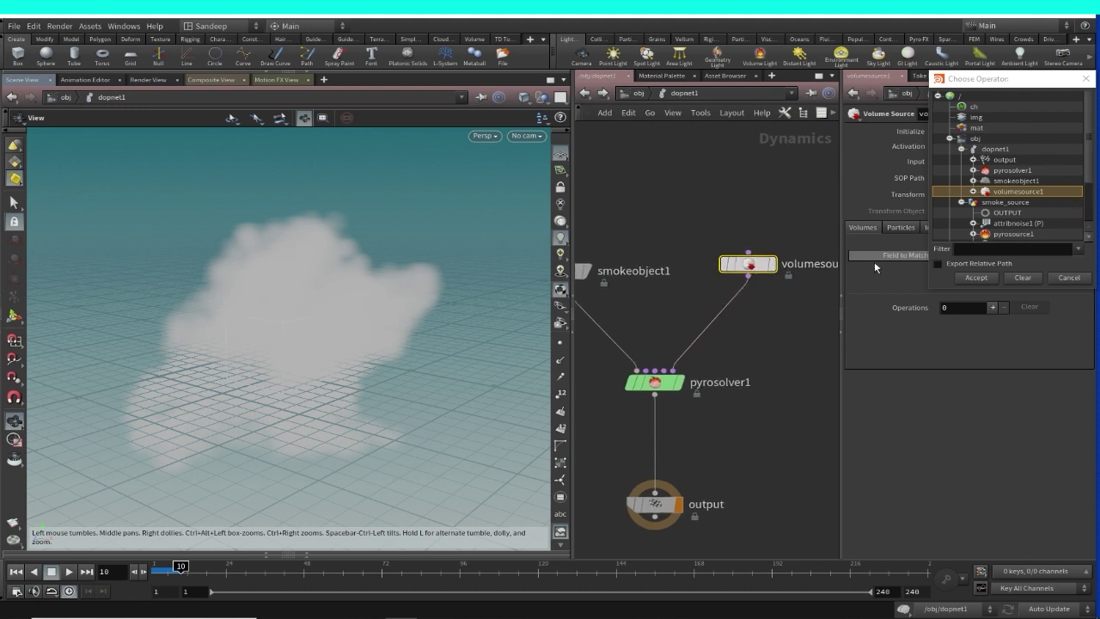
Step: Set volumesource1's SOP Path to /obj/smoke_source/OUTPUT
left_click(1085, 79)
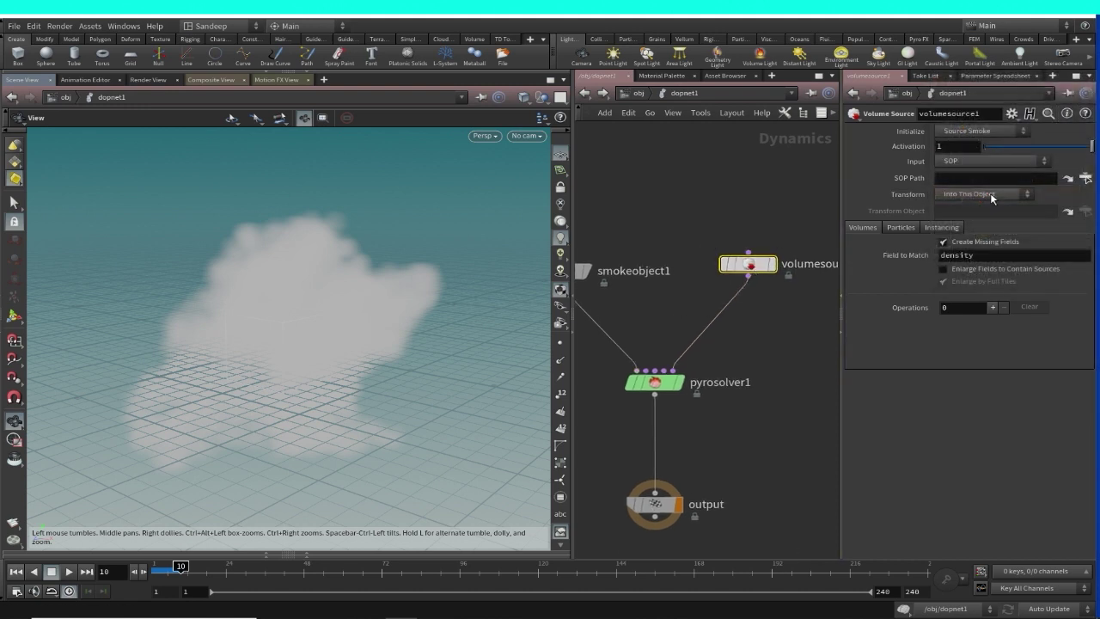
left_click(1084, 181)
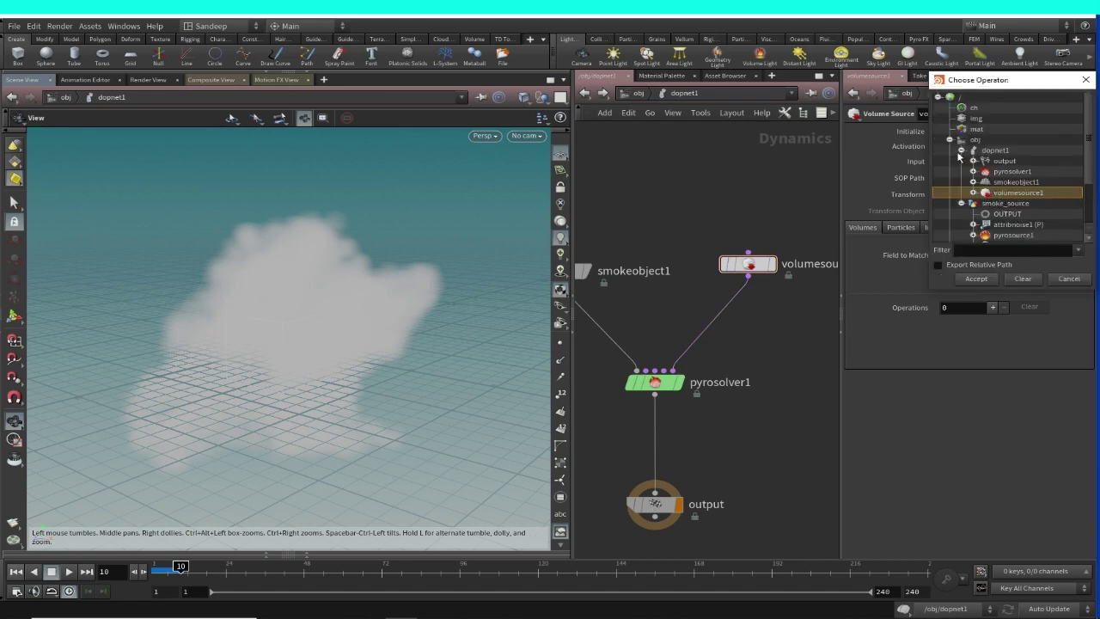
left_click(1008, 218)
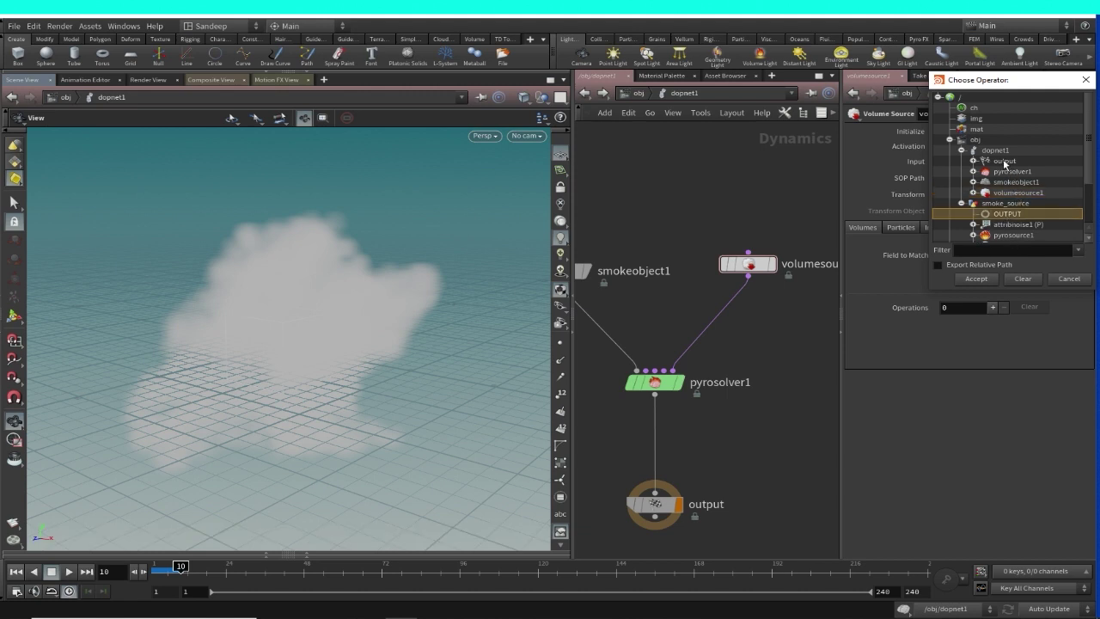
double_click(1012, 216)
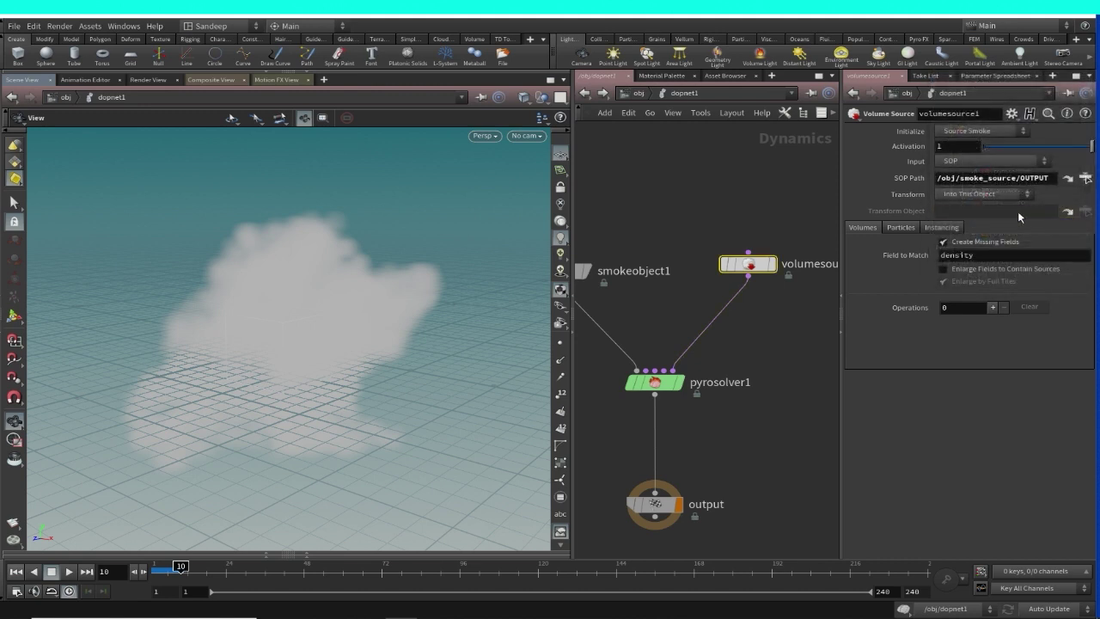
Step: Add three source operations to volumesource1 and begin editing the first Source Volume field
middle_click_drag(767, 360, 805, 369)
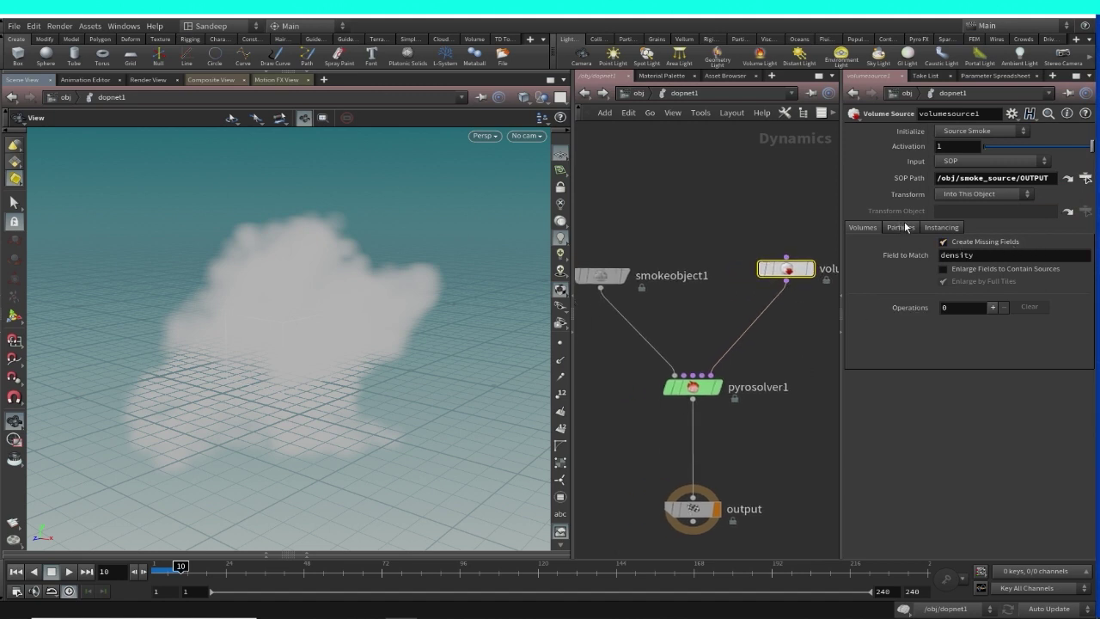
middle_click_drag(763, 230, 772, 209)
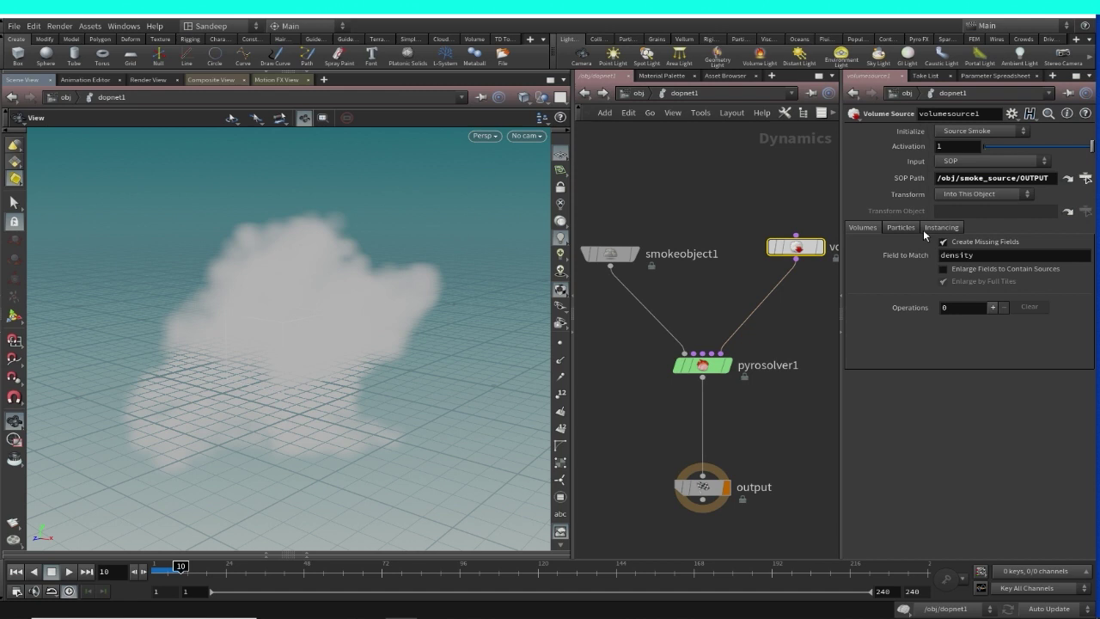
left_click(993, 306)
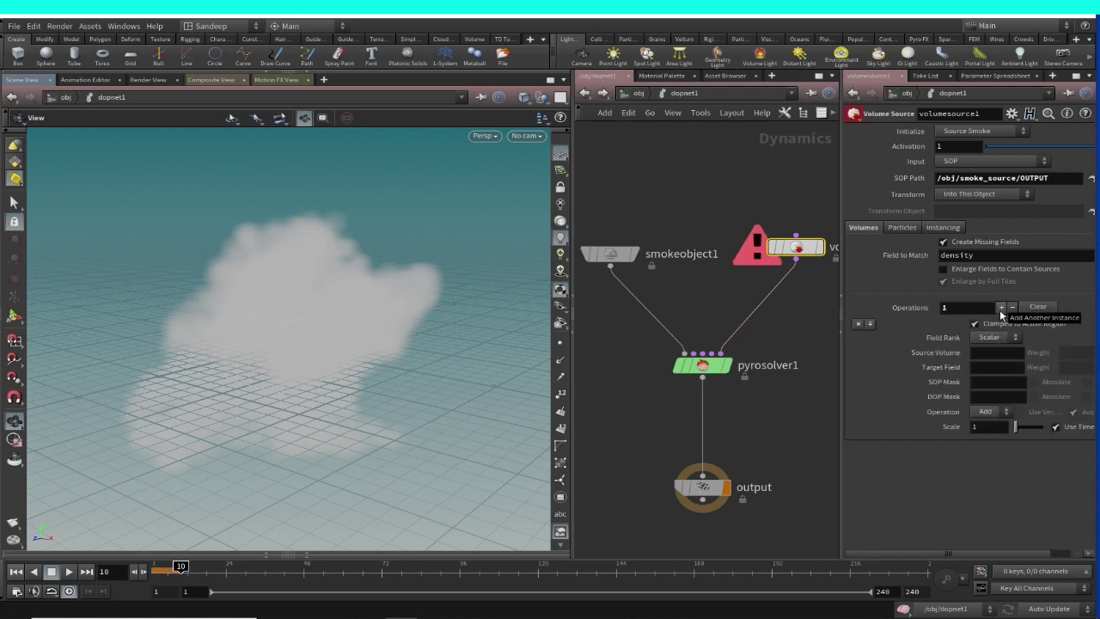
left_click(1001, 307)
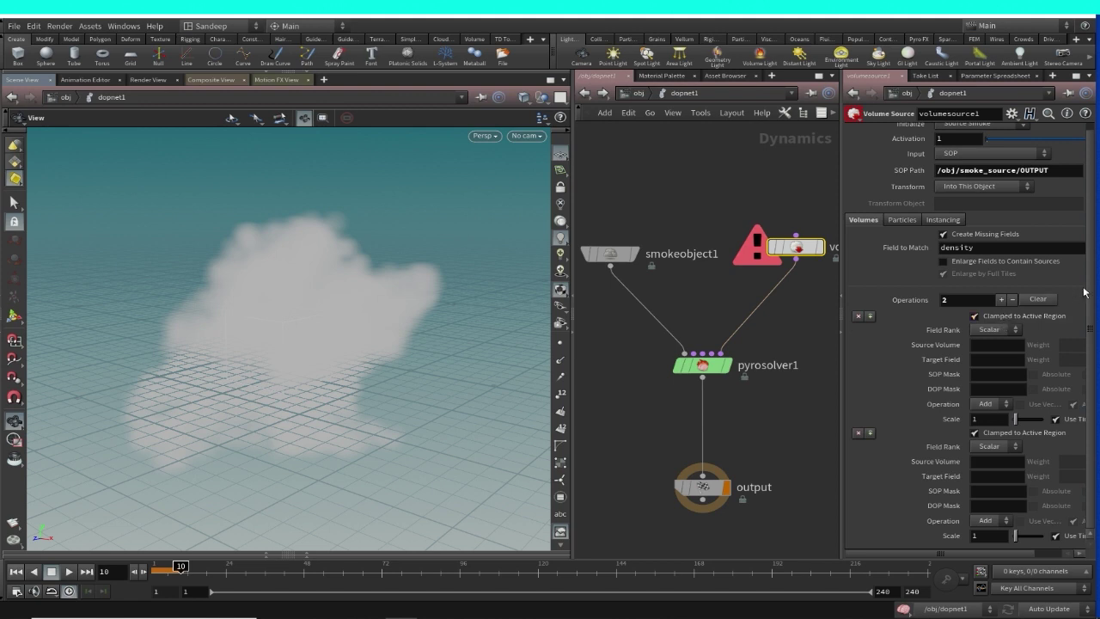
left_click(1002, 299)
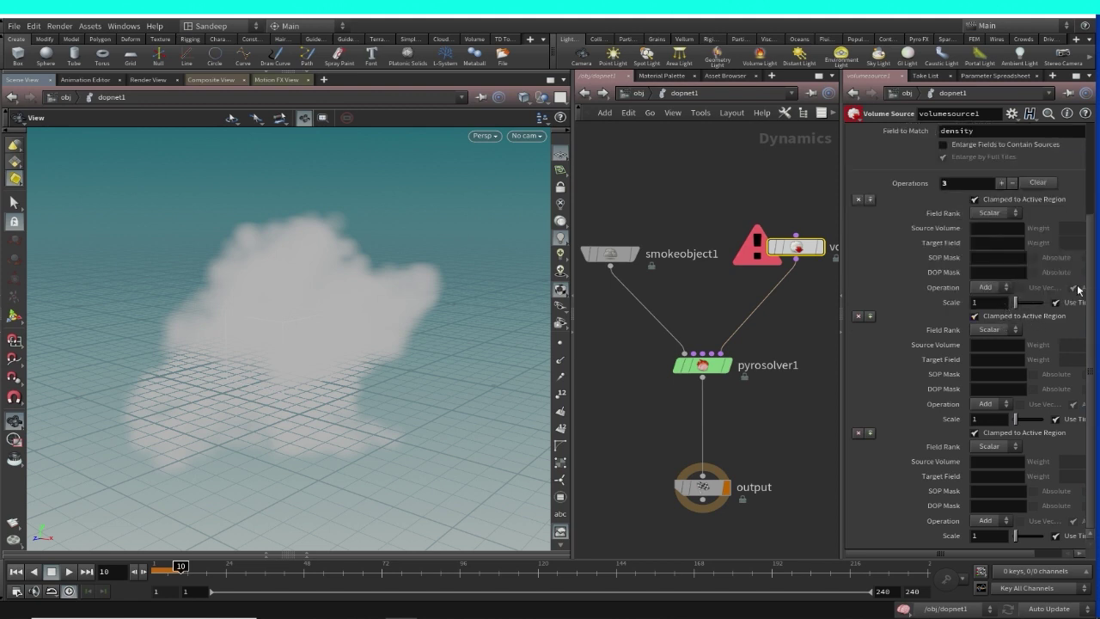
left_click(988, 228)
key("BackSpace")
key("BackSpace")
key("BackSpace")
key("BackSpace")
Step: Map the first operation's Source Volume density to Target Field density
type("dend")
key("BackSpace")
type("sity")
key("Return")
double_click(1010, 228)
key("ctrl+c")
left_click(980, 245)
key("ctrl+v")
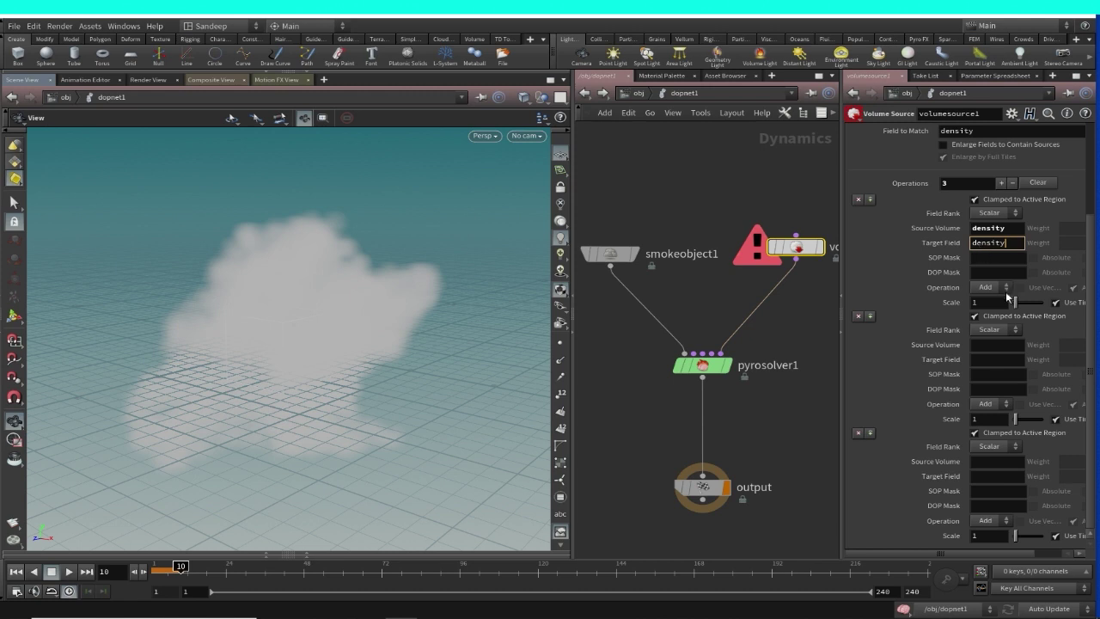
Step: Map the second operation's temperature to the temperature target field
left_click(989, 345)
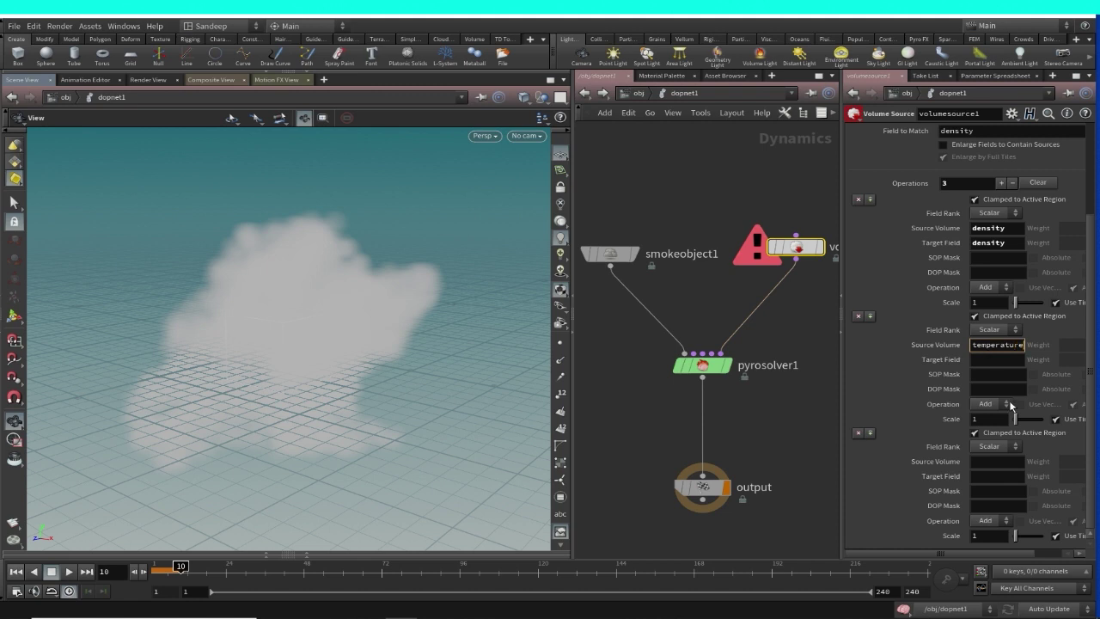
double_click(999, 344)
key("ctrl+c")
left_click(986, 360)
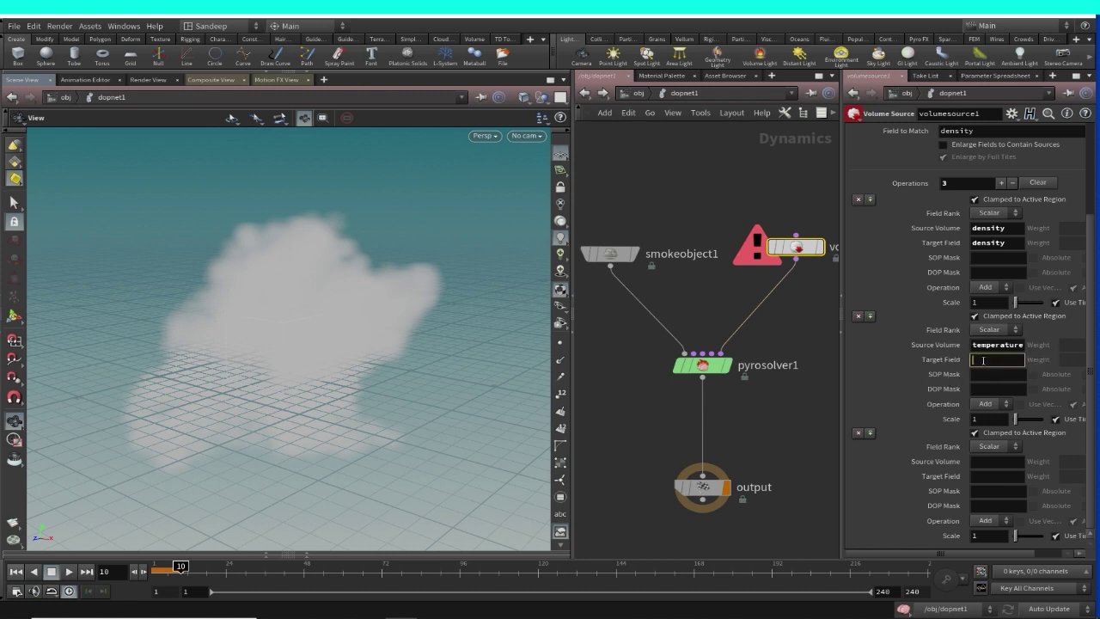
key("ctrl+v")
Step: Map the third operation's v to vel, with Field Rank set to Vector
left_click(988, 463)
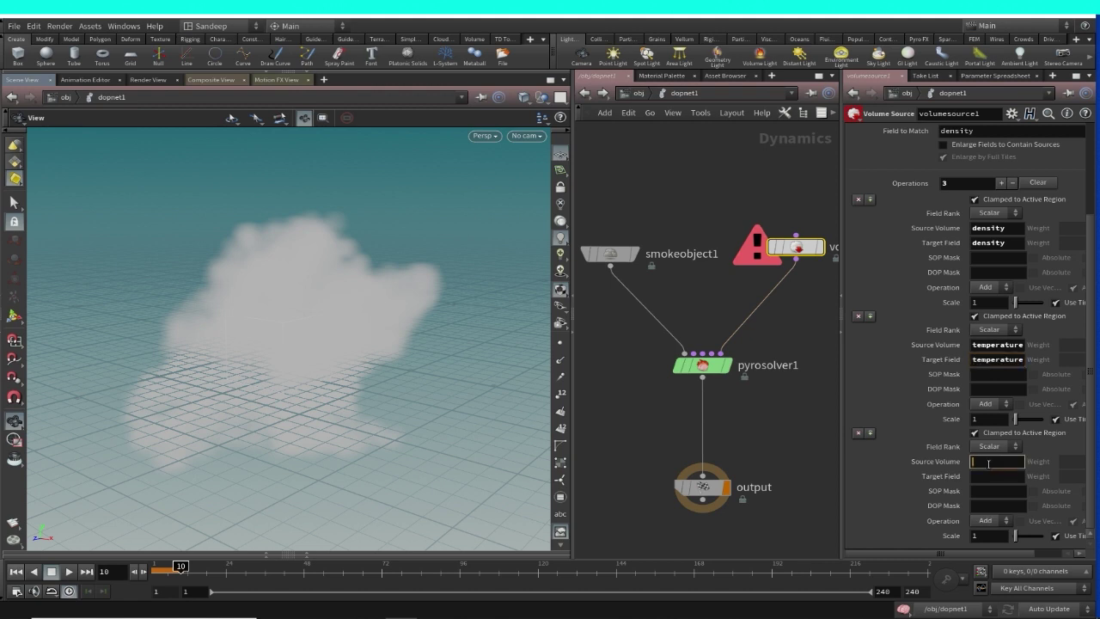
type("v")
left_click(988, 476)
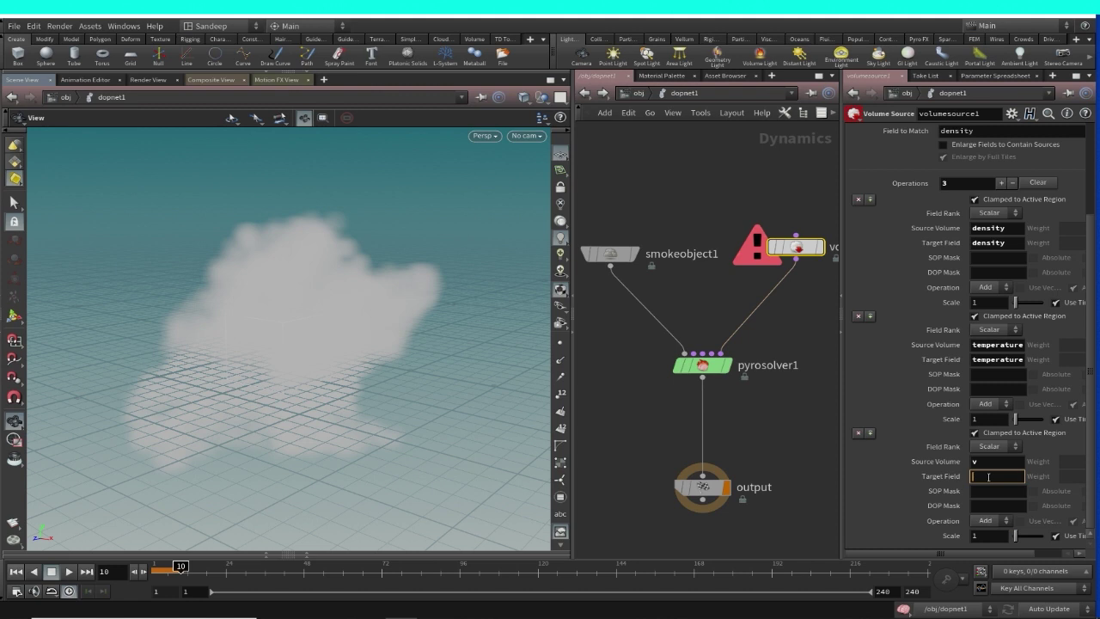
type("vel")
key("Return")
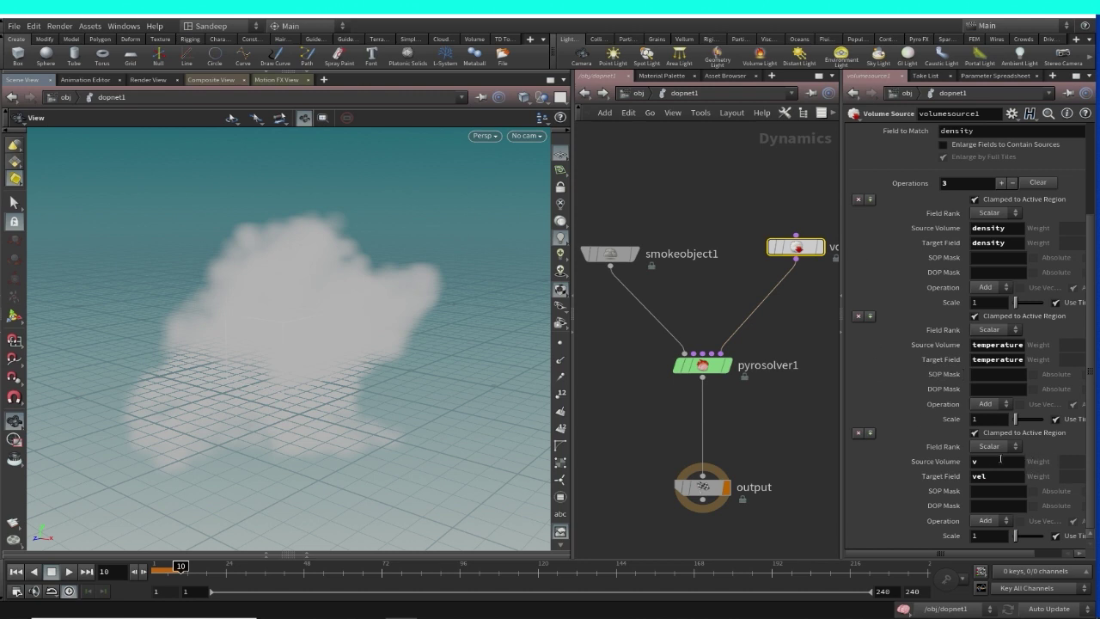
left_click(995, 446)
left_click(995, 464)
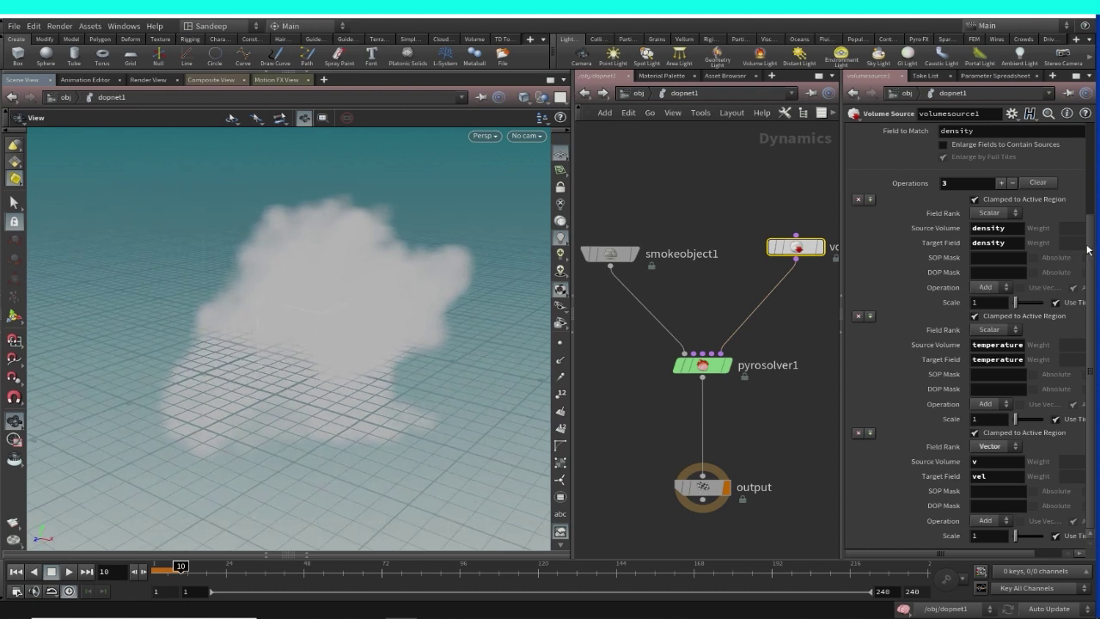
scroll(1093, 247, "up", 3)
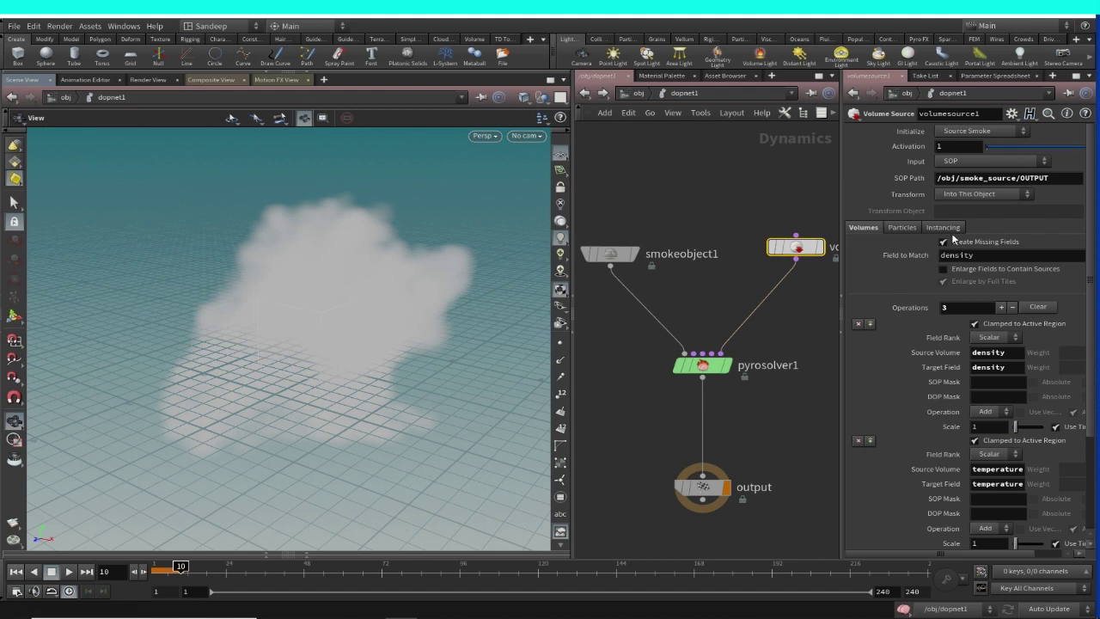
middle_click_drag(706, 209, 741, 232)
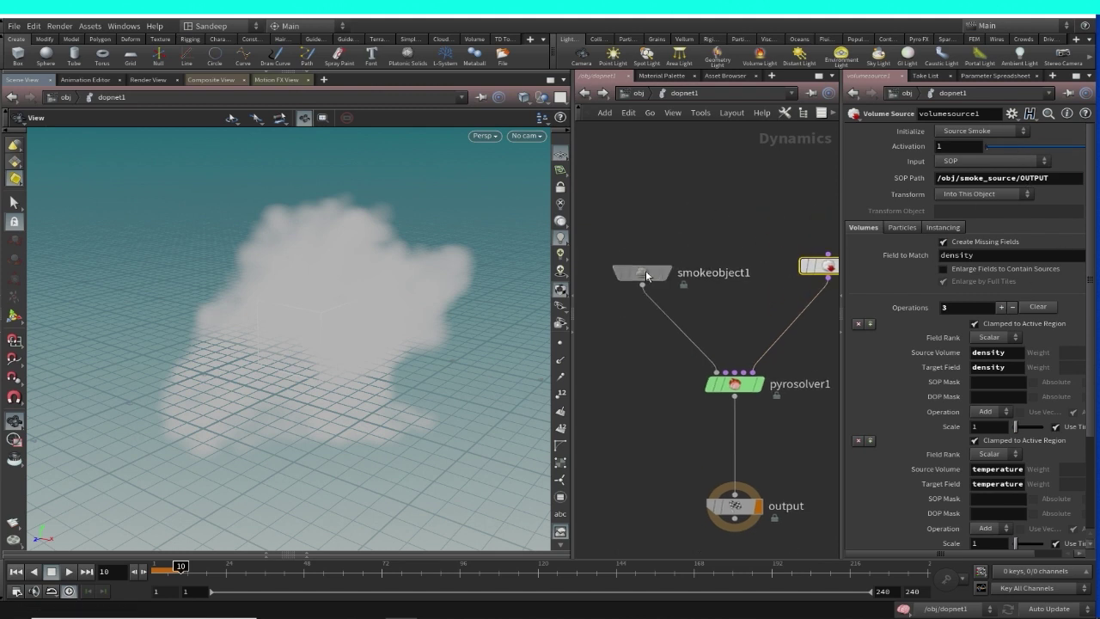
Step: Turn on smokeobject1's Multi Field guide display
left_click(643, 276)
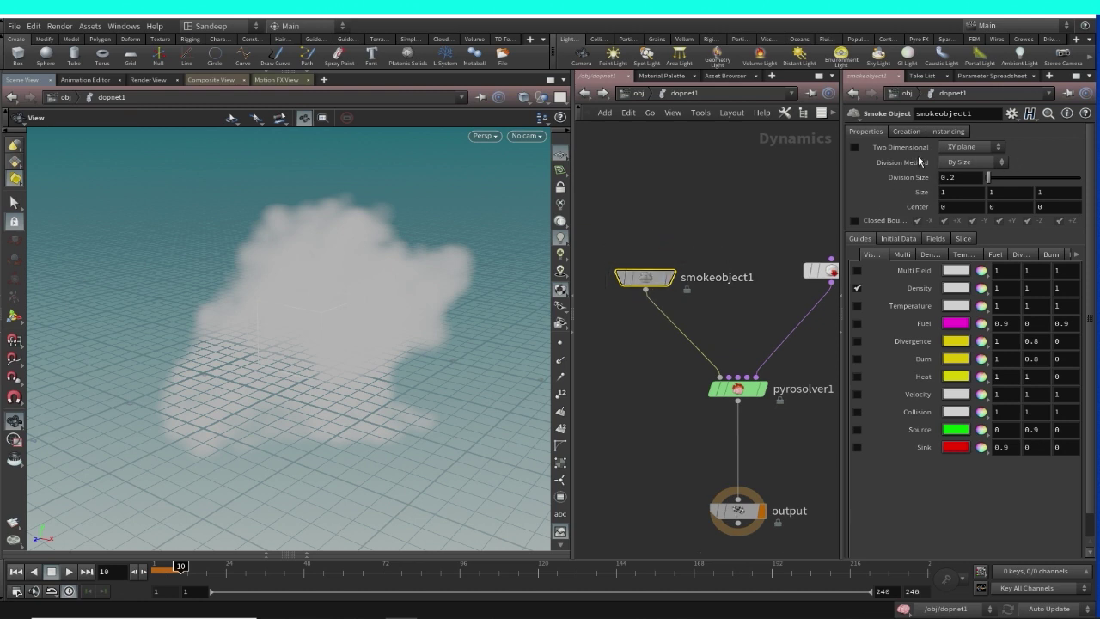
left_click(857, 269)
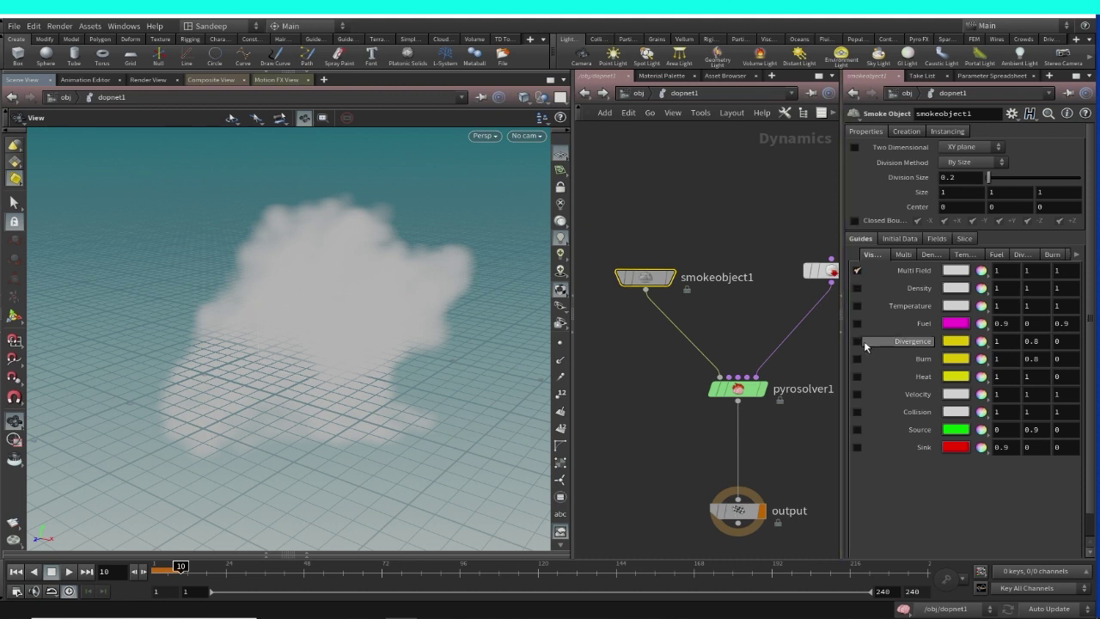
middle_click_drag(780, 202, 767, 215)
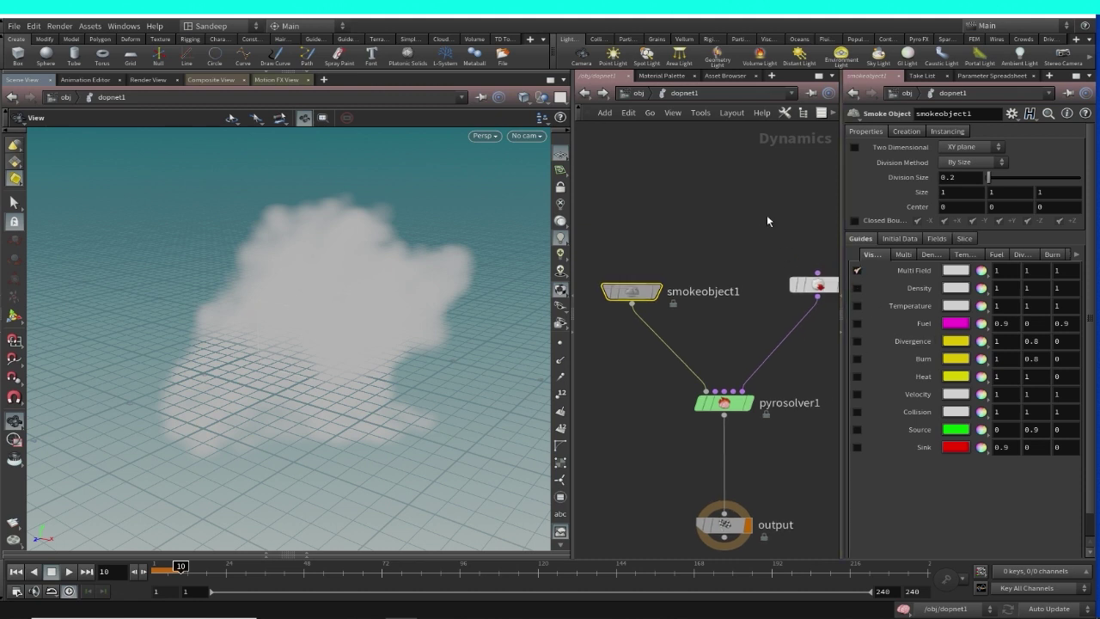
Step: Enable Creation Frame Specifies Simulation Frame and Solve on Creation Frame on the Creation tab
left_click(905, 130)
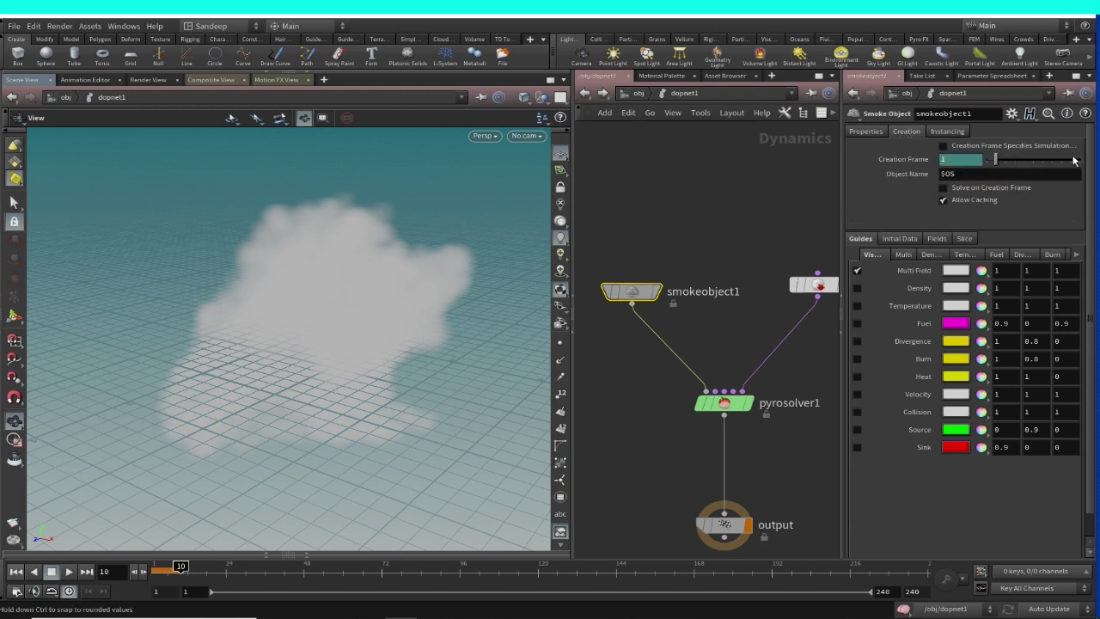
left_click(962, 147)
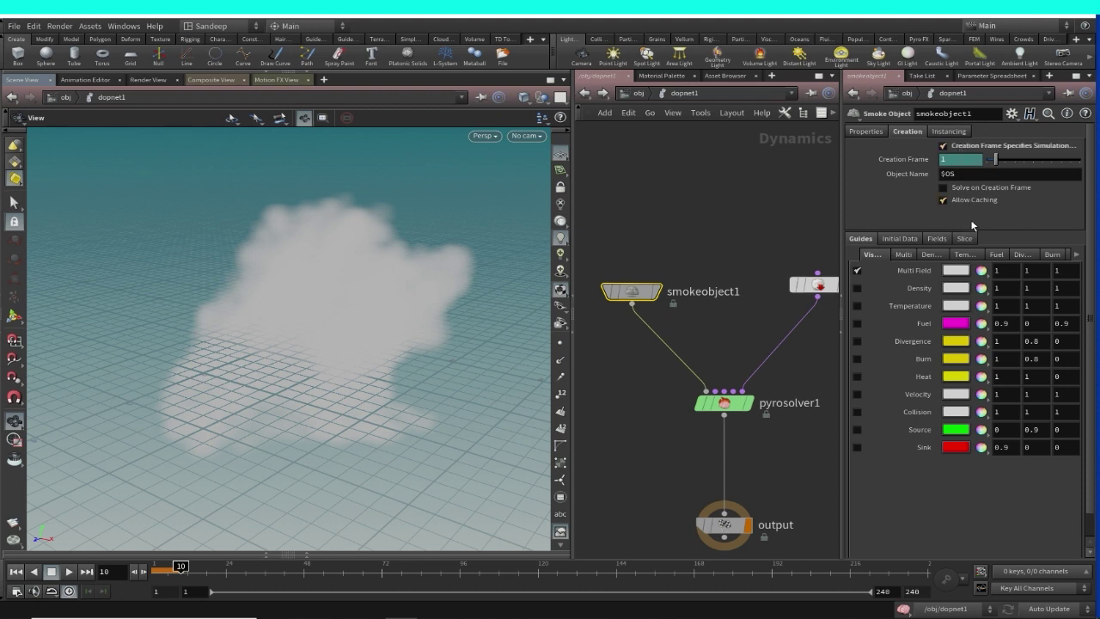
left_click(963, 189)
left_click(900, 253)
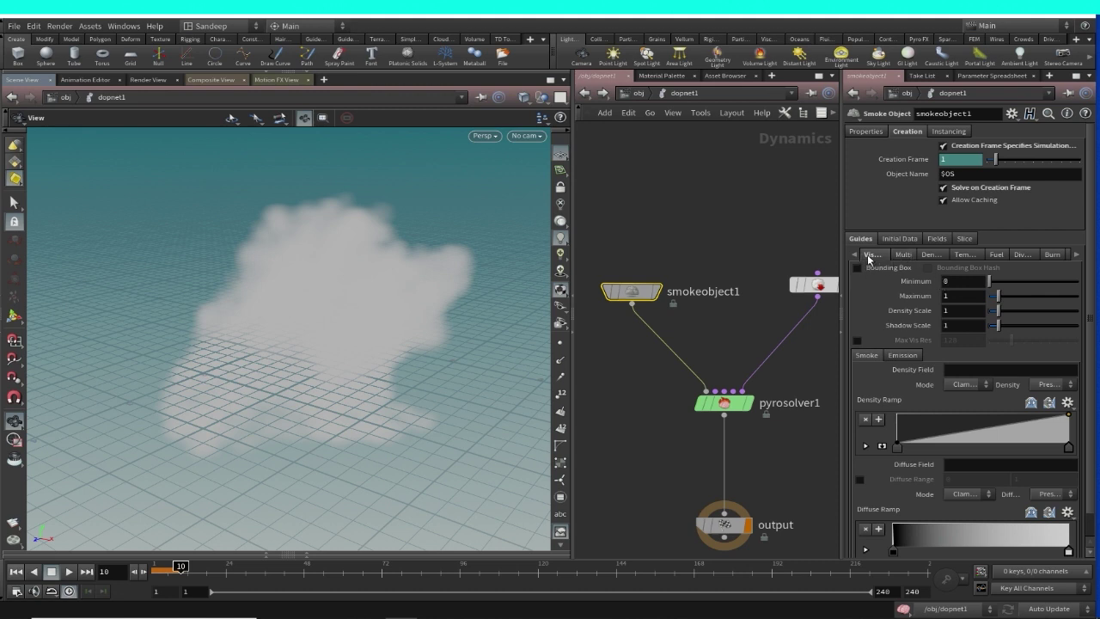
Step: Set the multi-field guide's Density Field to density
left_click(872, 254)
left_click(902, 255)
scroll(1090, 301, "down", 1)
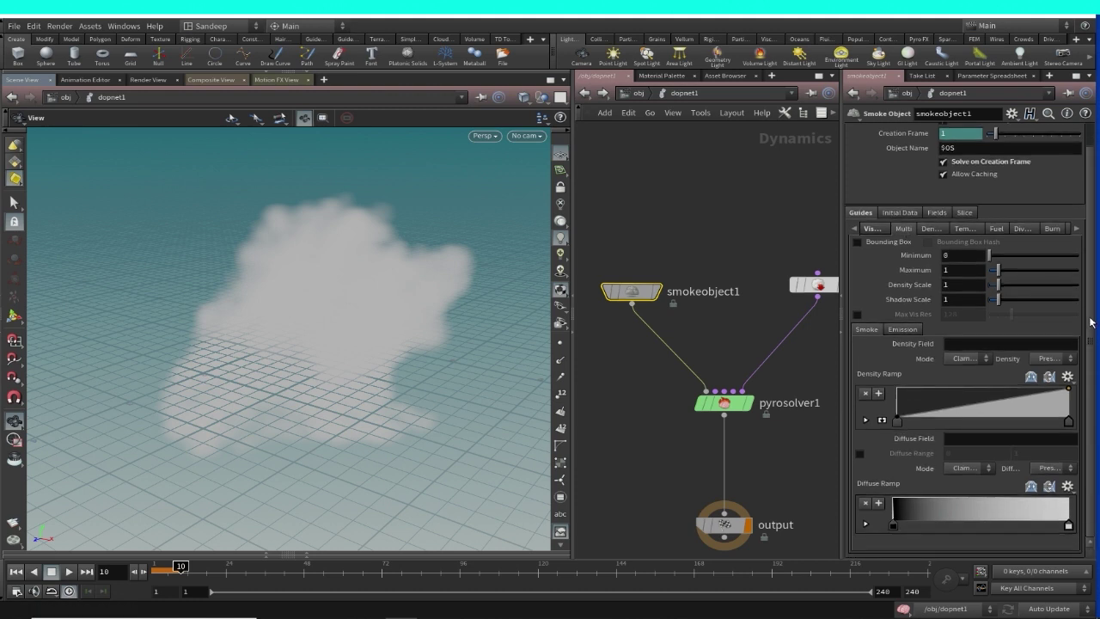
left_click(969, 344)
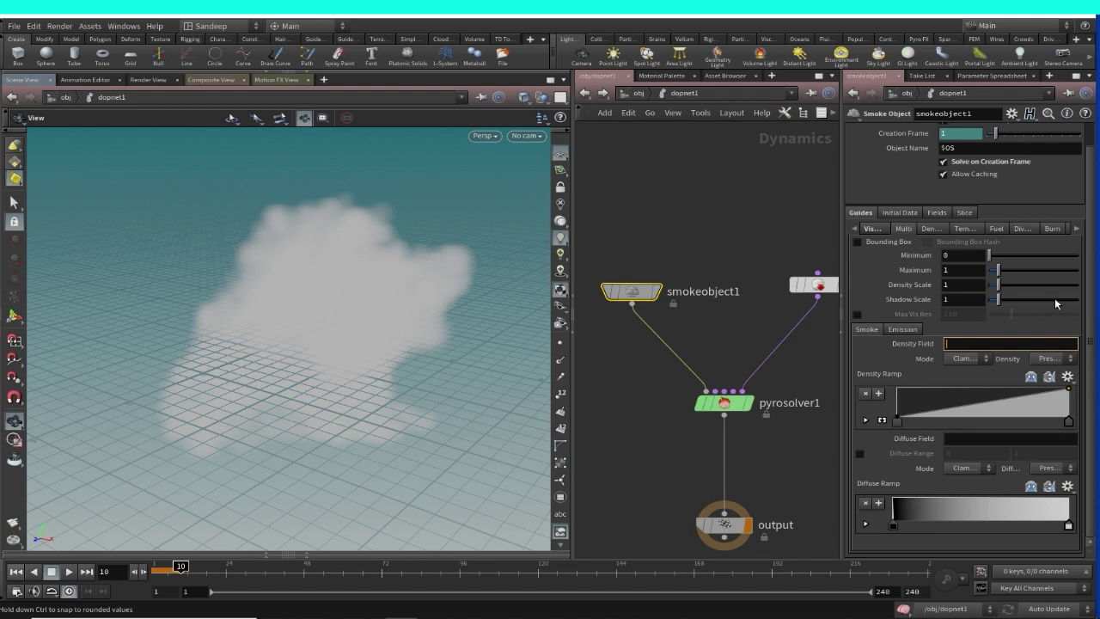
type("density")
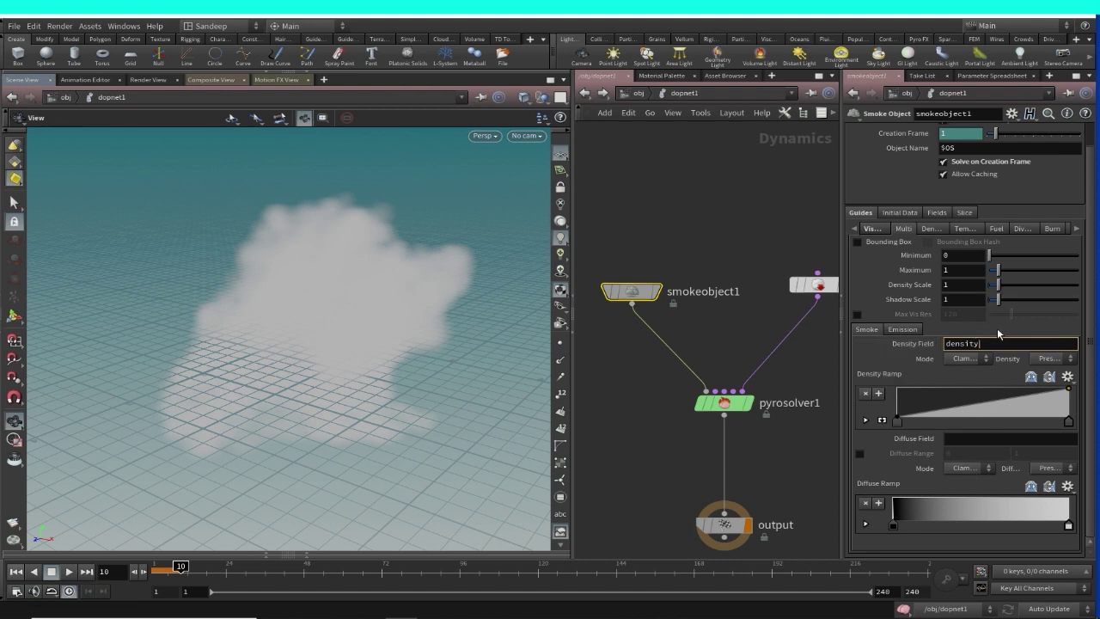
key("Return")
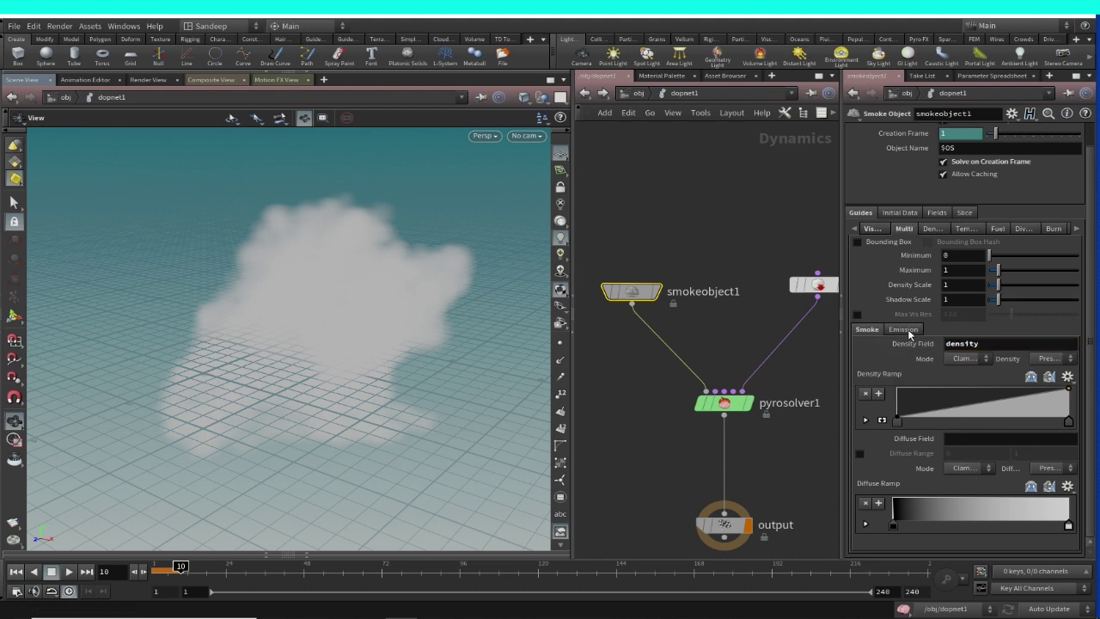
Step: Set the emission field to temperature, Emission Scale 5, and Emission Color Field heat
left_click(909, 332)
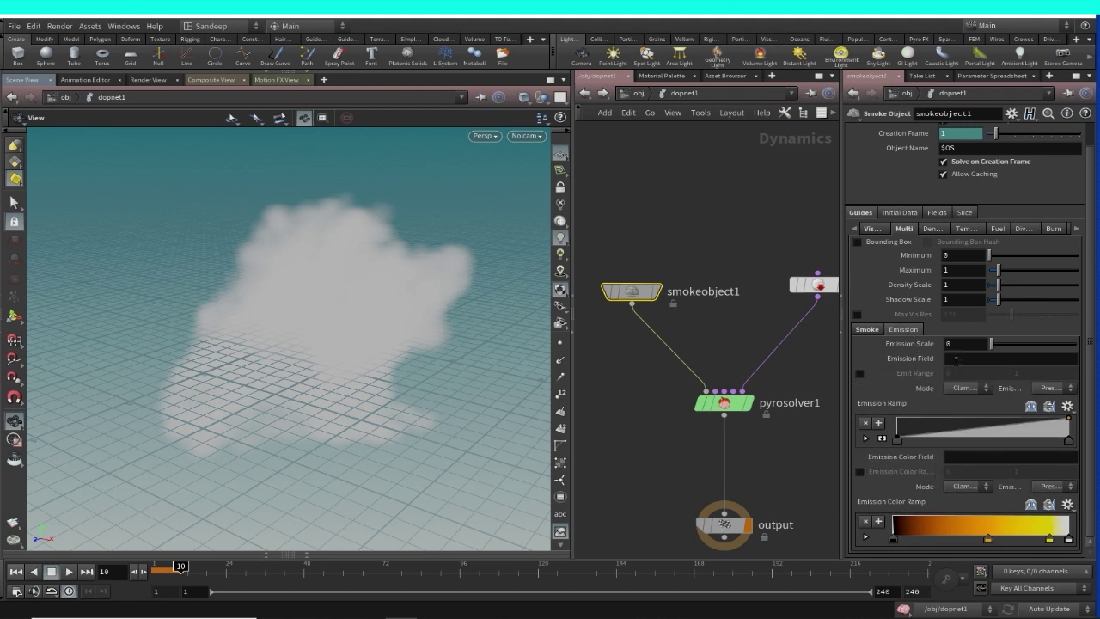
left_click(955, 360)
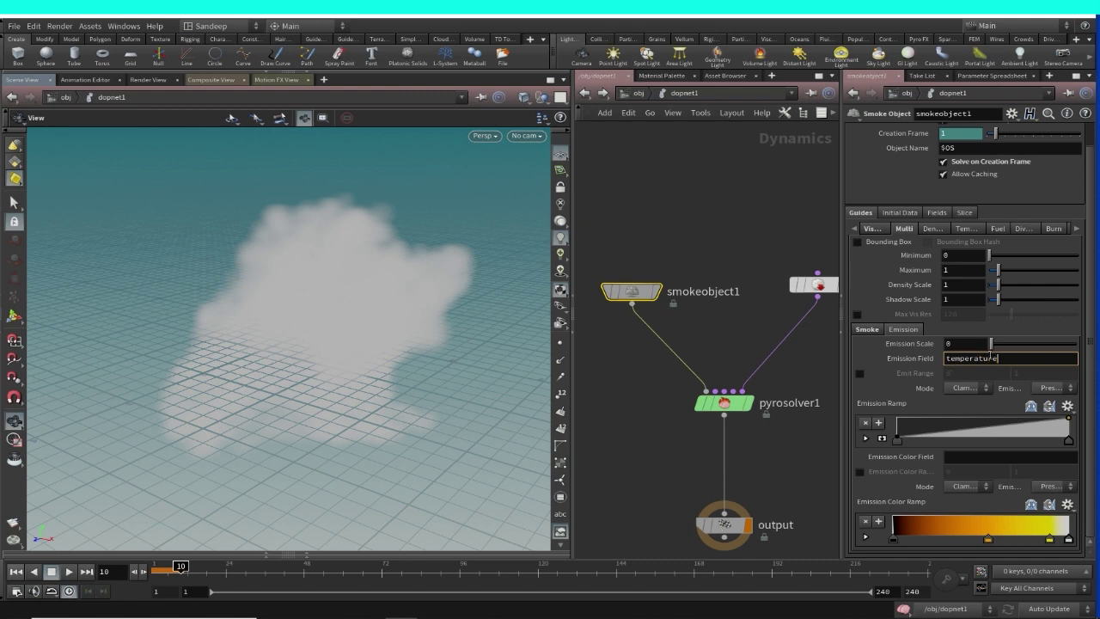
left_click(955, 344)
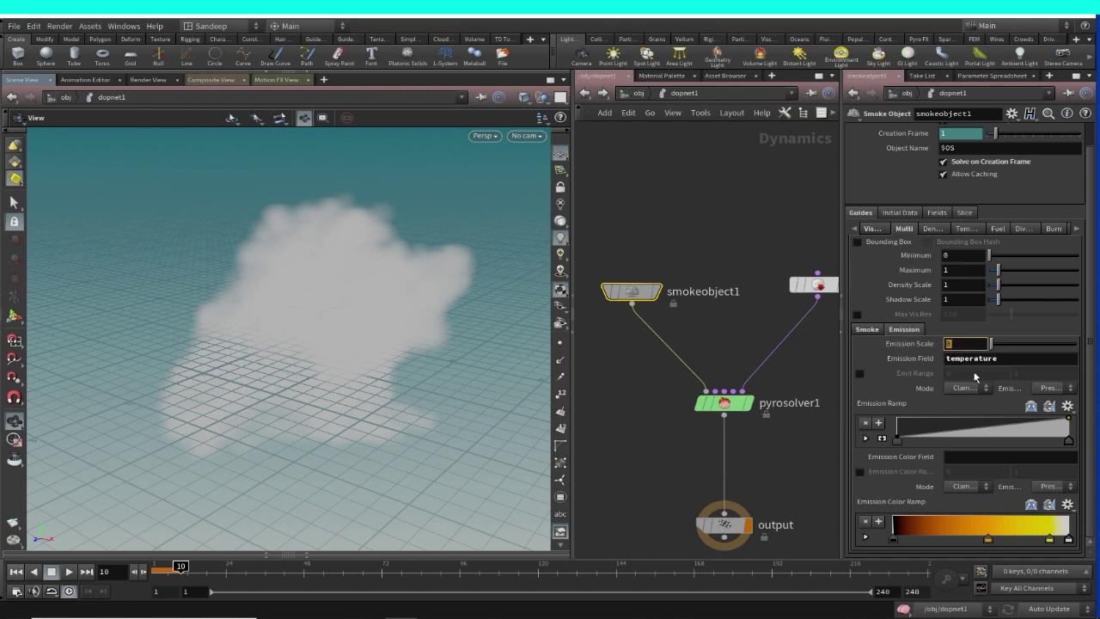
key("Return")
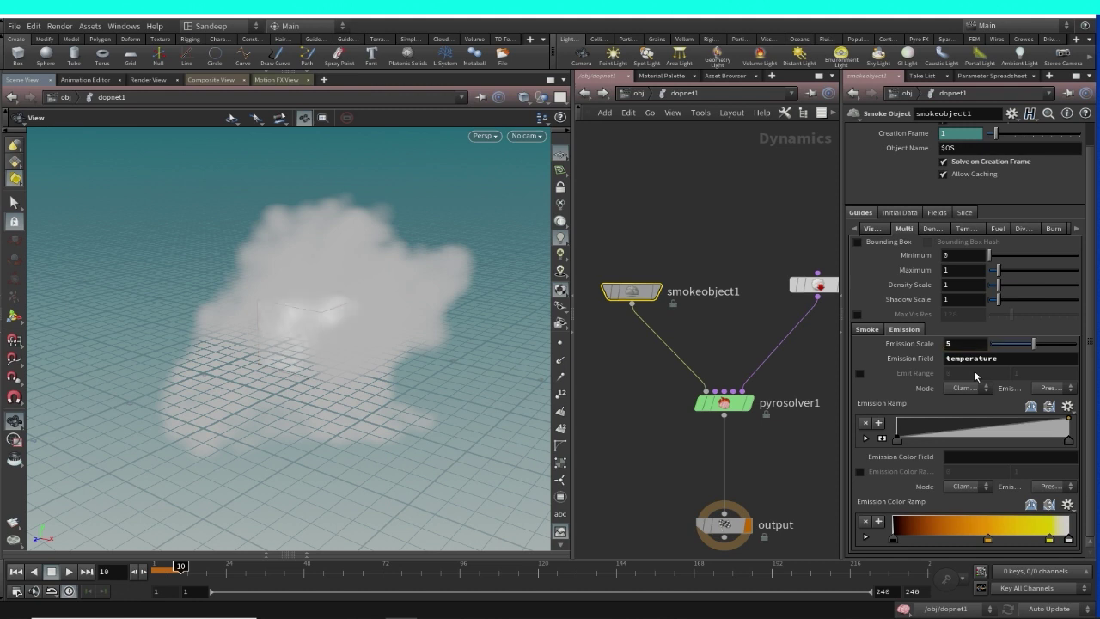
left_click(969, 344)
left_click(963, 457)
type("heat")
key("Return")
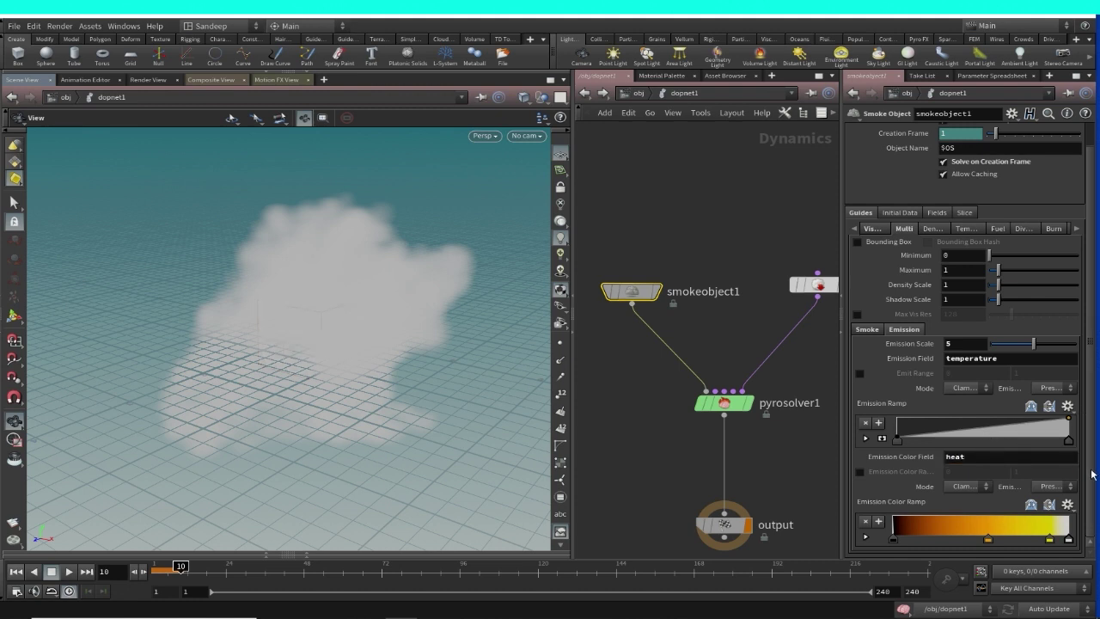
left_click_drag(1093, 473, 1098, 298)
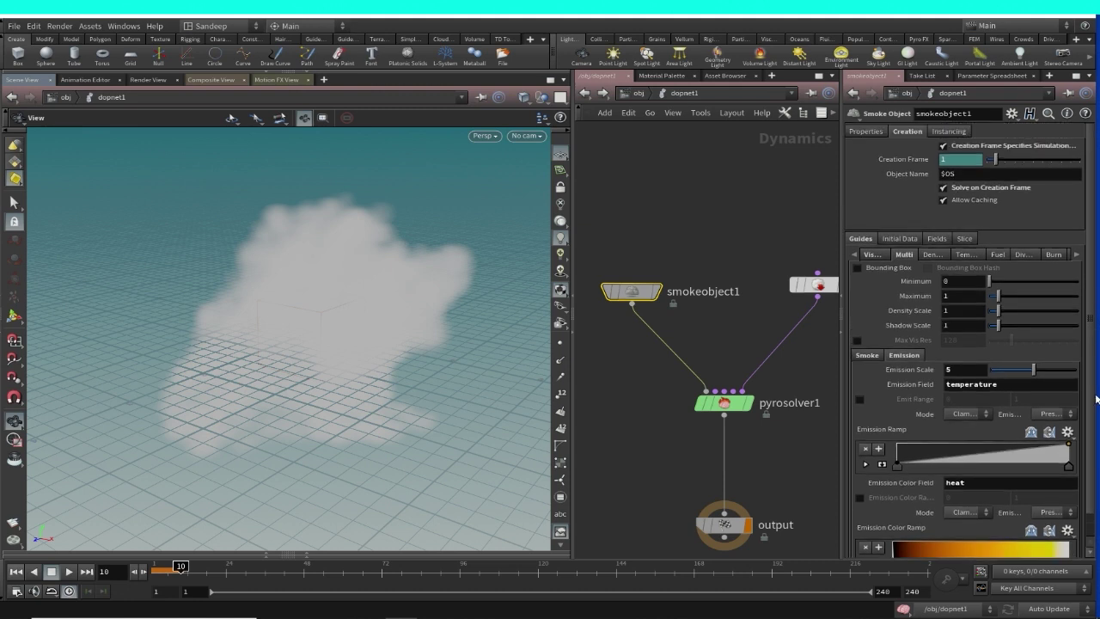
double_click(973, 483)
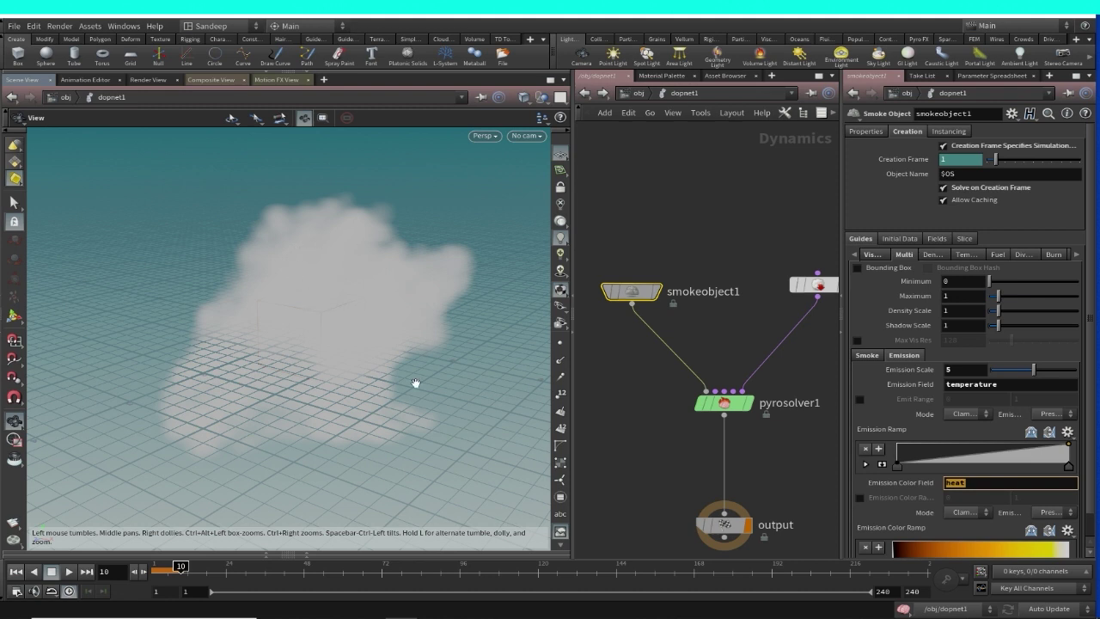
Step: Review the density, temperature and fuel guide settings
left_click(931, 255)
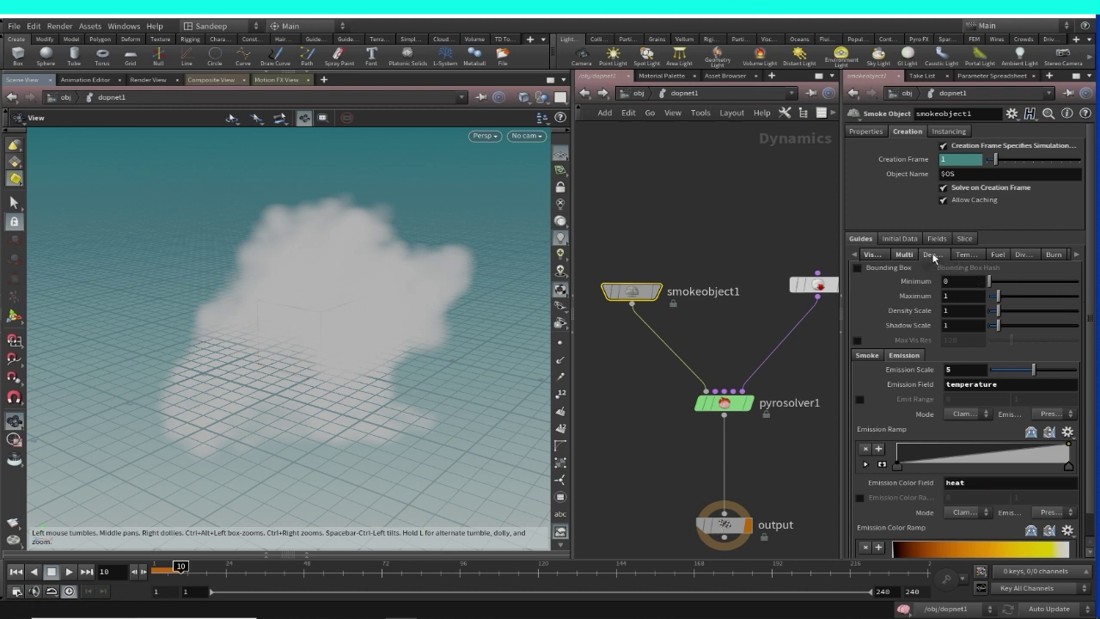
left_click(969, 256)
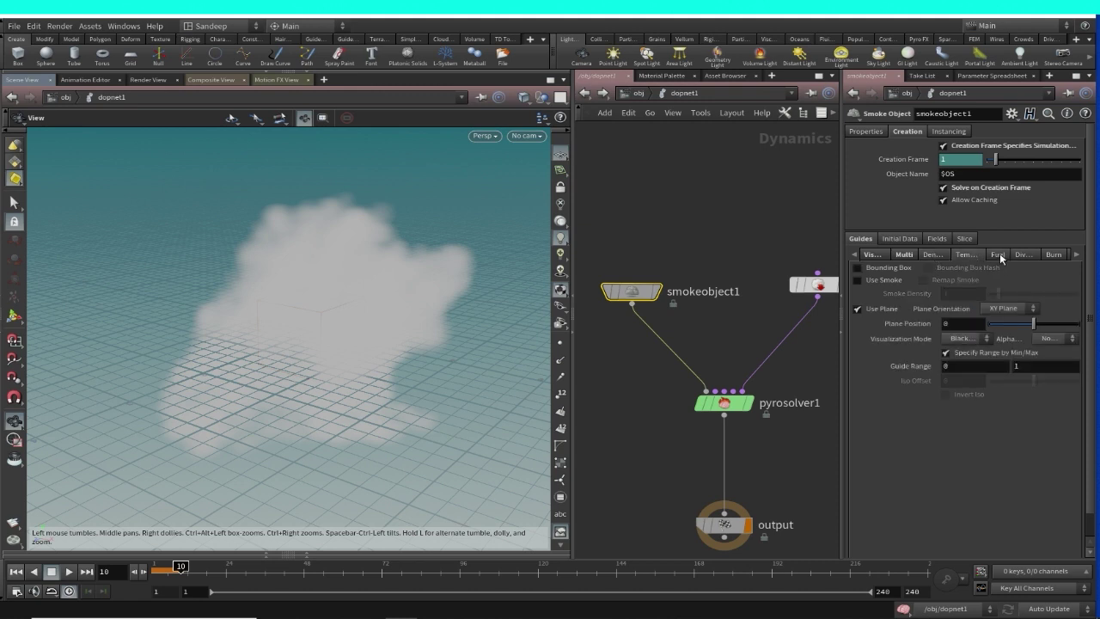
left_click(999, 256)
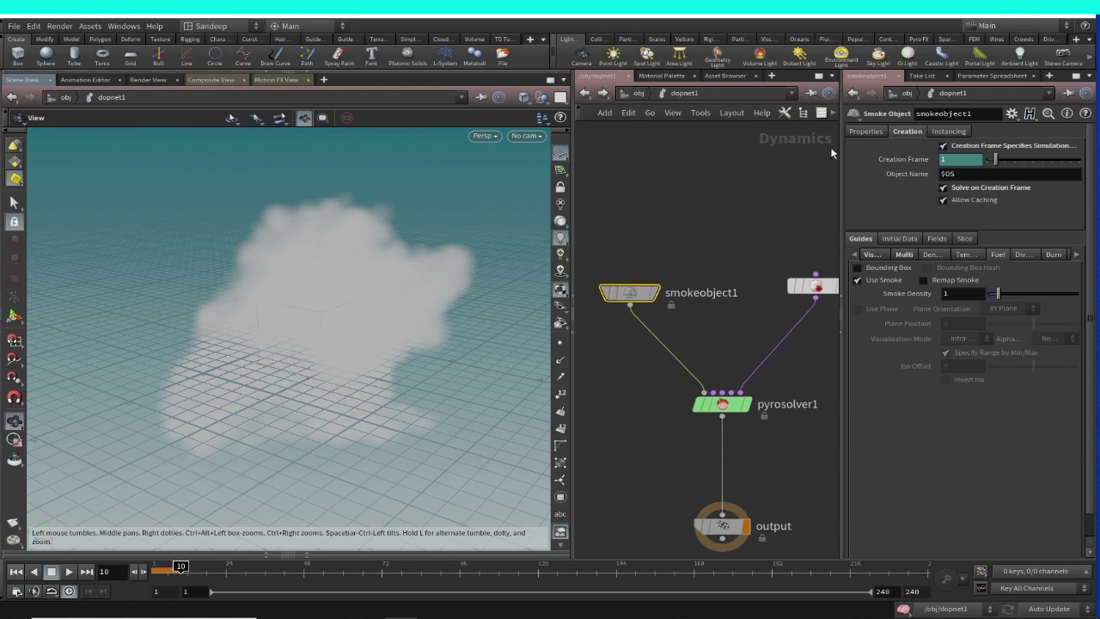
Step: Return to /obj and go back inside the dopnet1 network
left_click(853, 92)
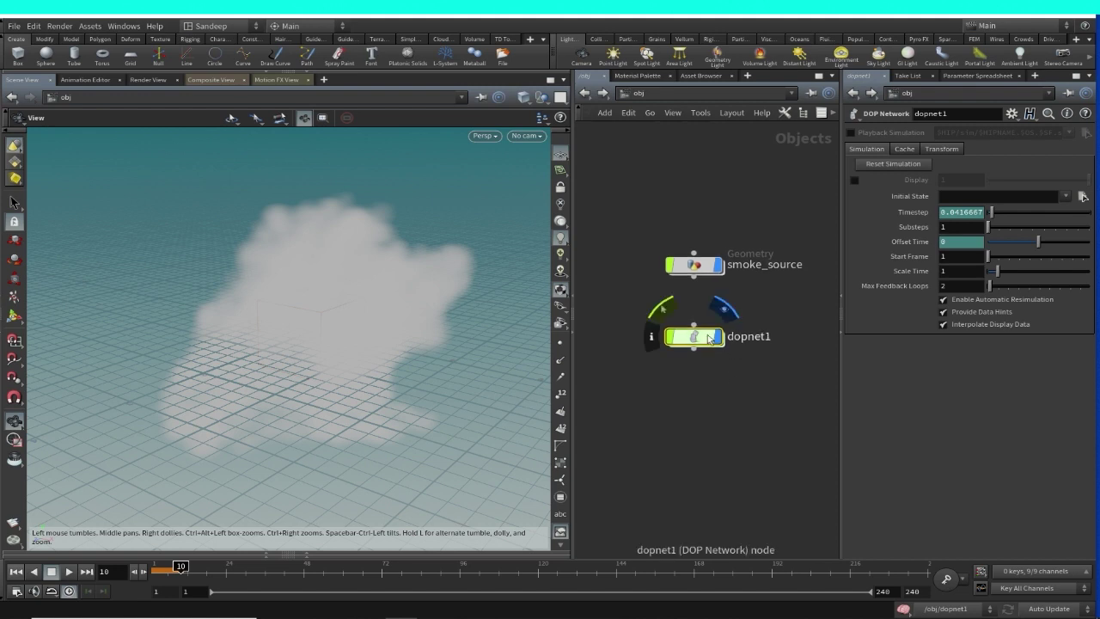
left_click_drag(715, 338, 715, 367)
double_click(710, 366)
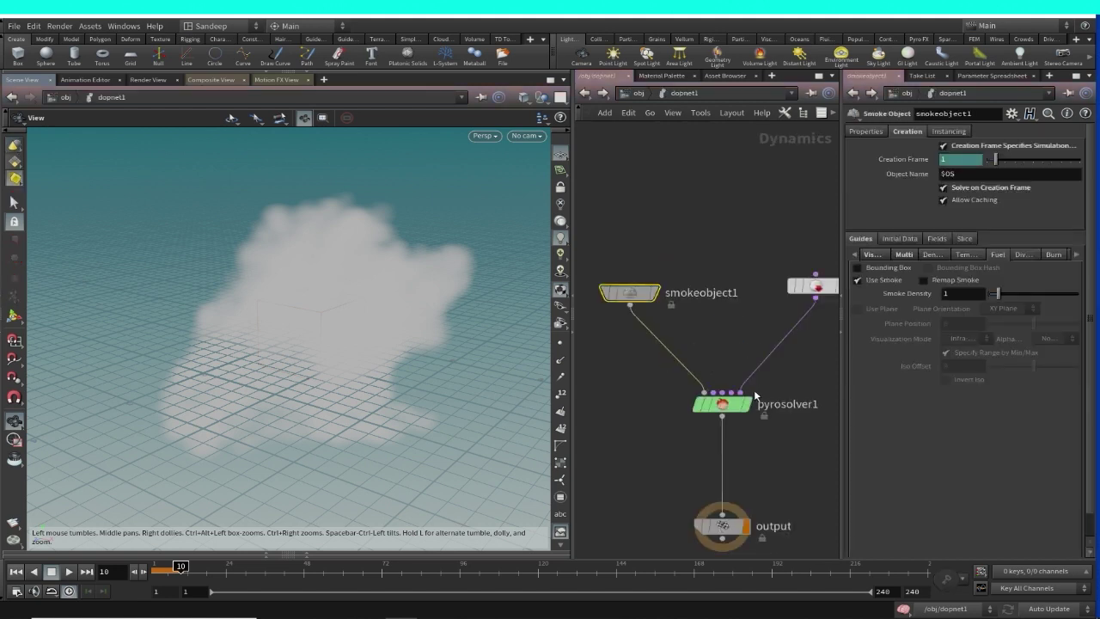
Step: Replay the smoke sim to frame 16 and bring up the Smoke Object's container box handles
left_click(69, 573)
left_click(69, 572)
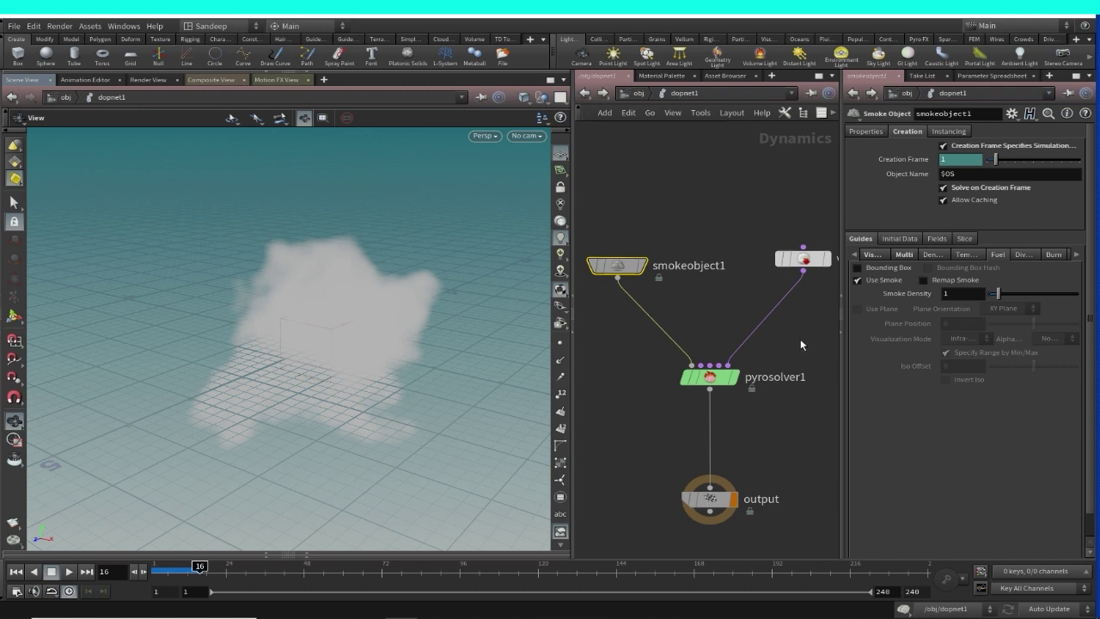
mouse_move(627, 269)
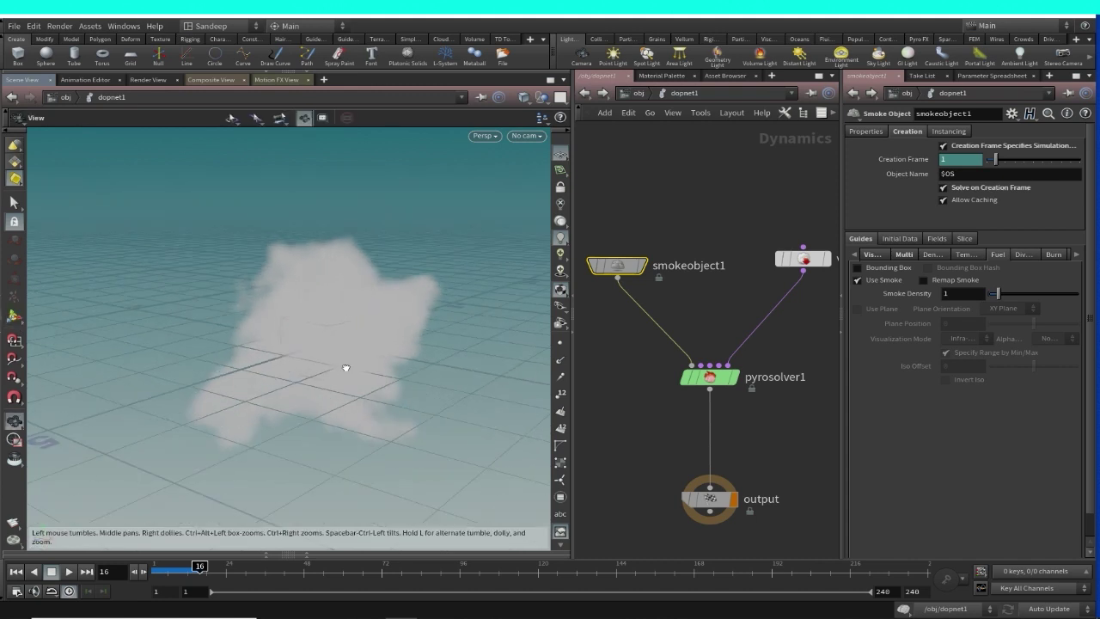
key("Return")
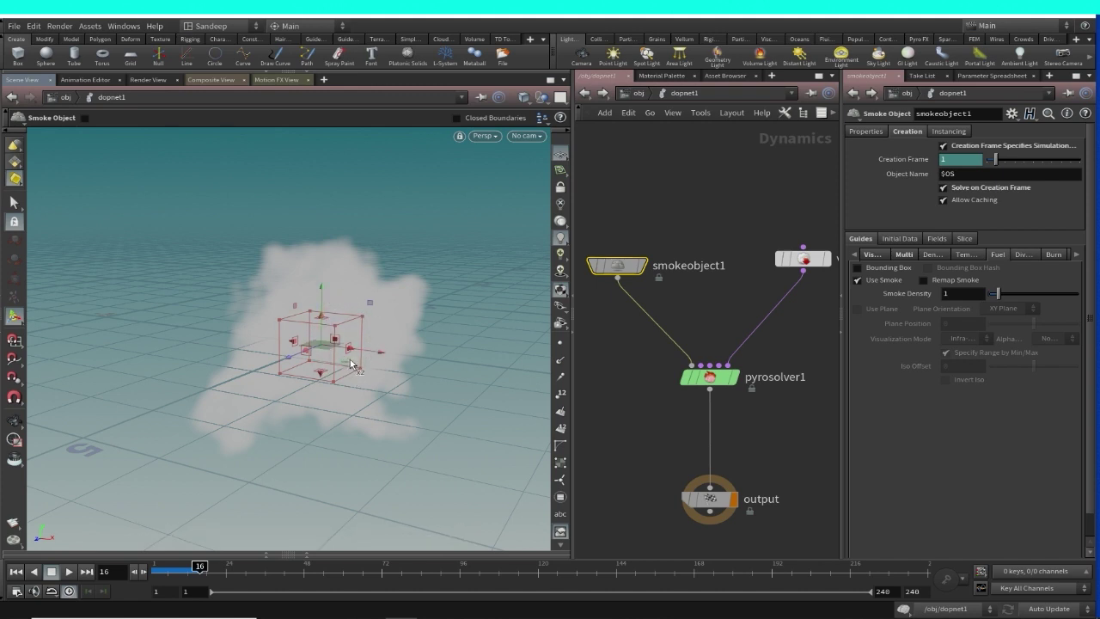
Step: Widen the smoke container box to both sides and pull its top bound far upward
scroll(422, 381, "down", 3)
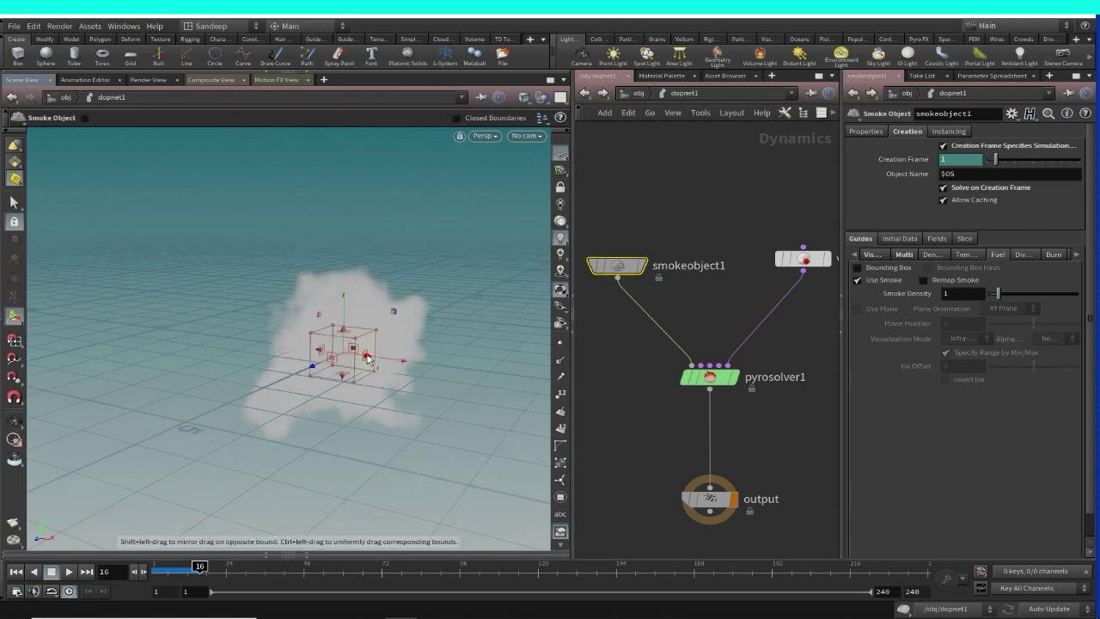
left_click_drag(368, 359, 426, 363)
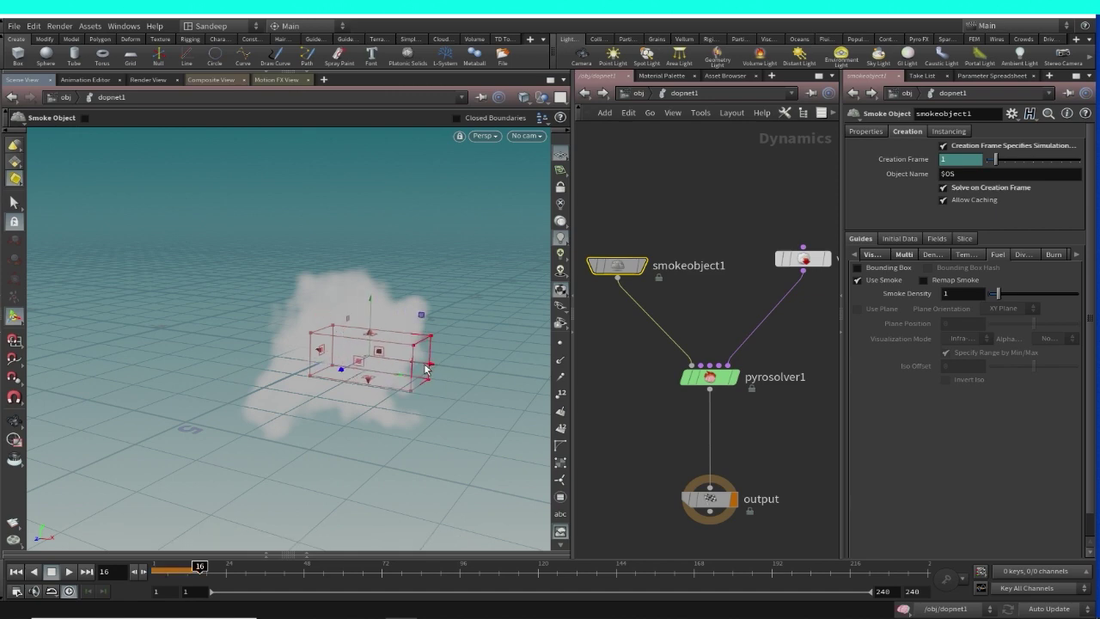
left_click_drag(319, 353, 214, 351)
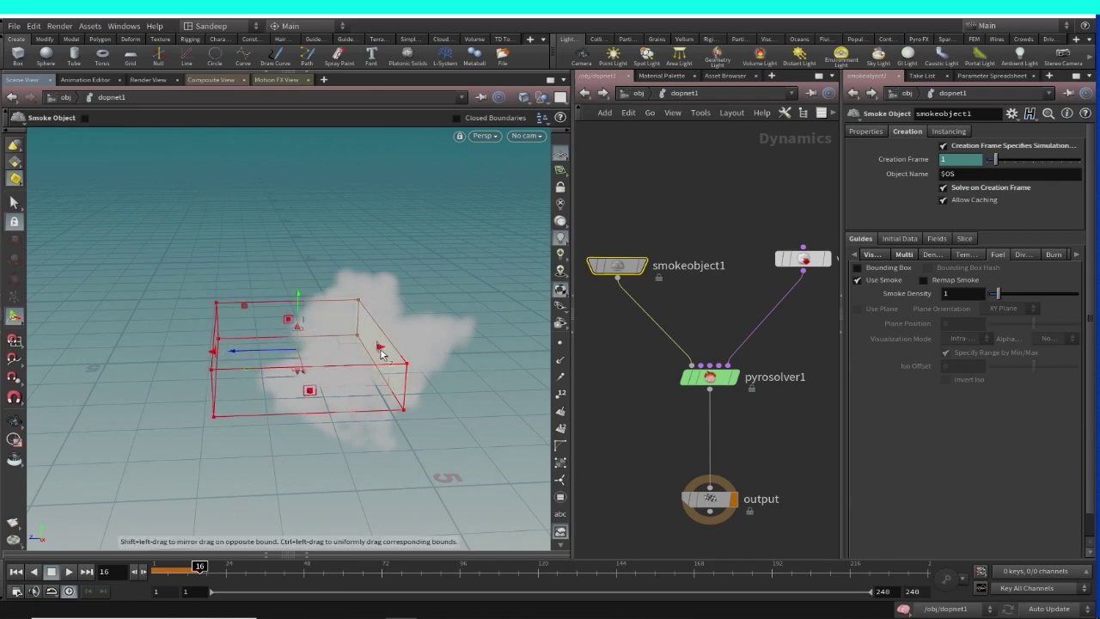
key("Escape")
left_click_drag(433, 350, 341, 133)
key("Return")
key("Escape")
key("Return")
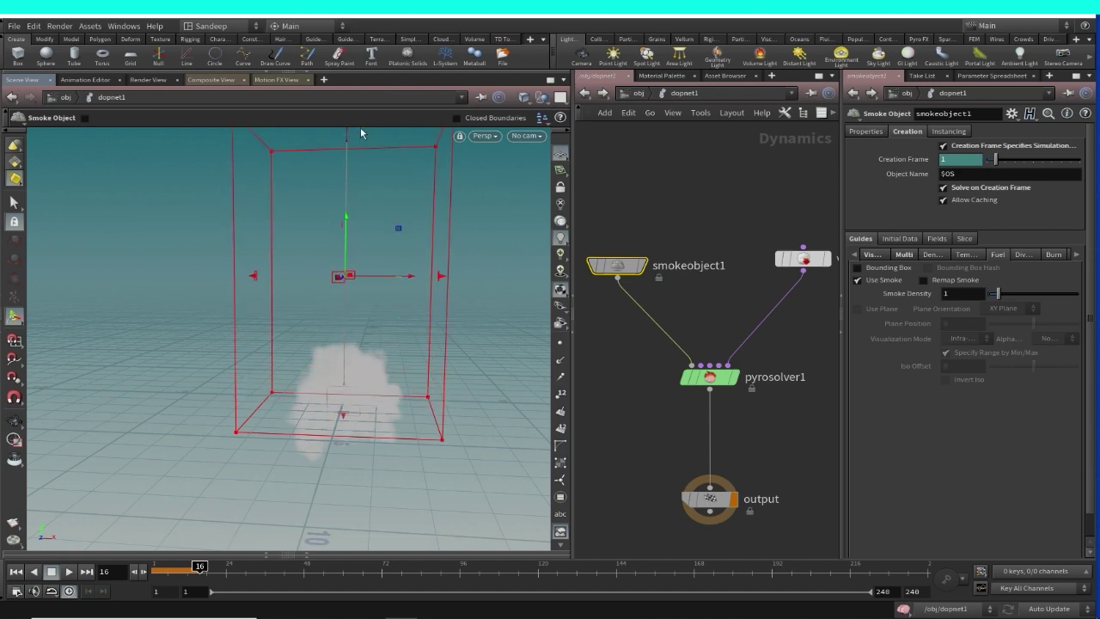
key("Escape")
left_click_drag(361, 327, 515, 450)
key("Return")
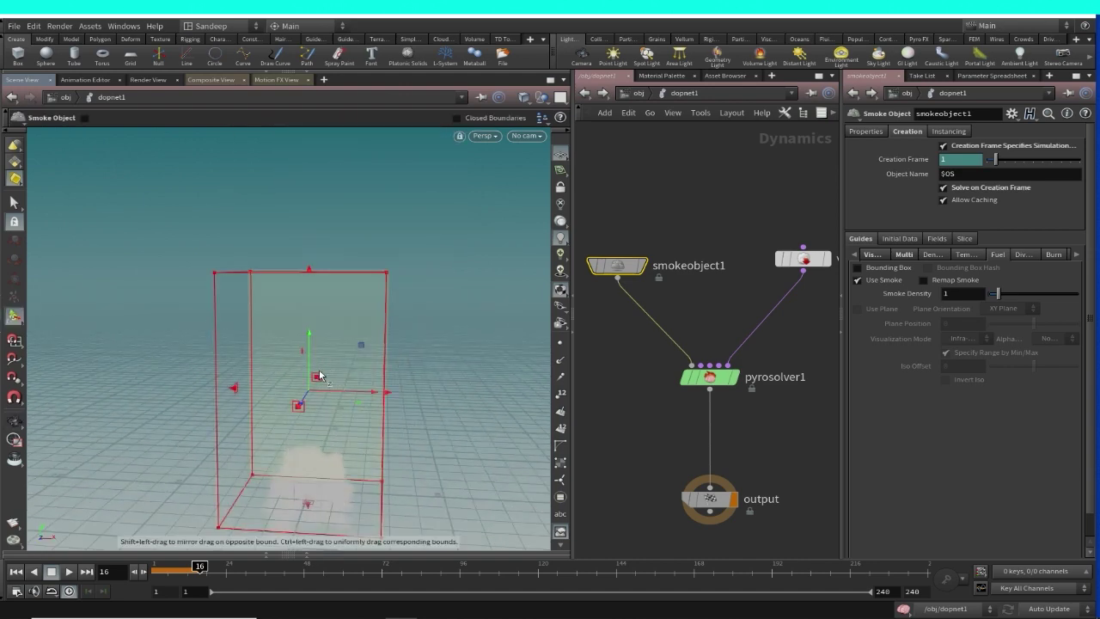
left_click_drag(313, 275, 255, 487)
key("Escape")
key("Return")
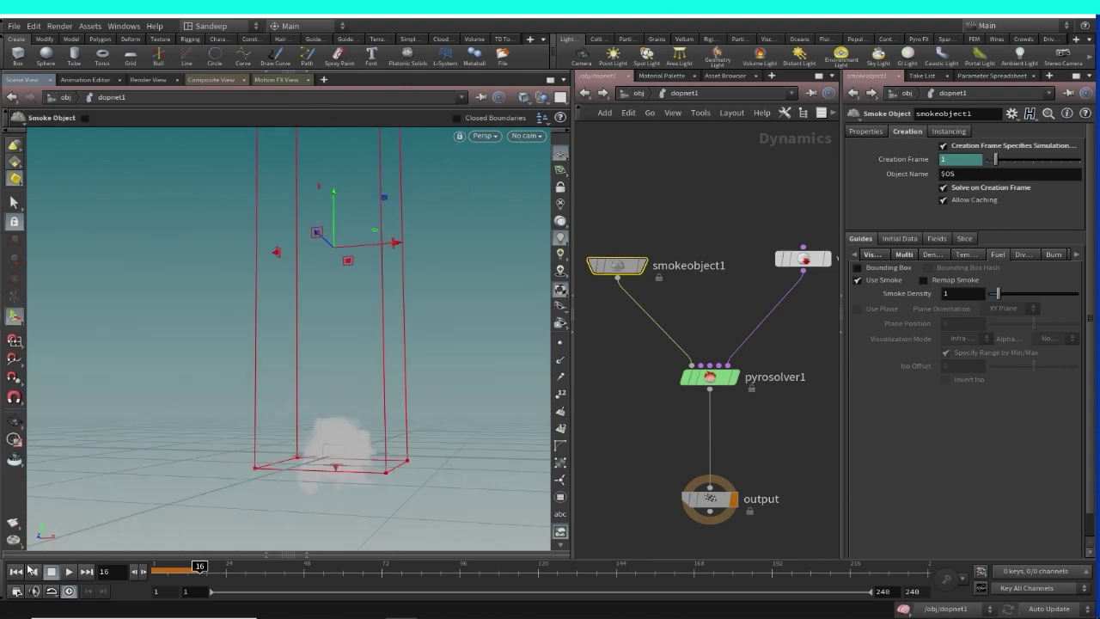
Step: Rewind and replay the smoke sim, stopping at frame 34
left_click(15, 570)
left_click(69, 570)
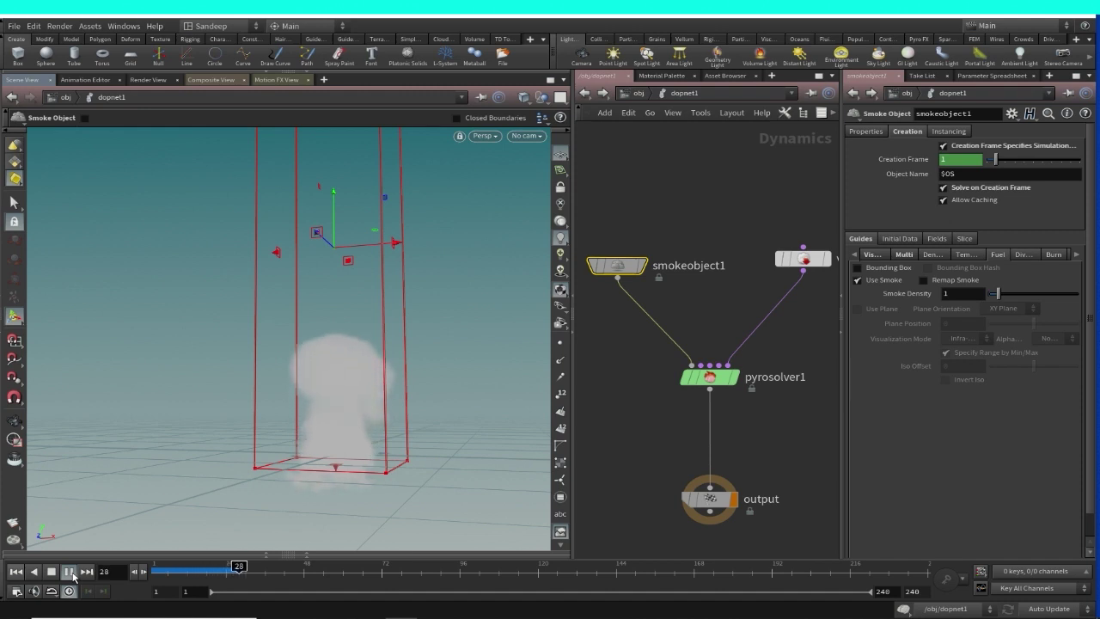
left_click(69, 570)
key("Escape")
key("Return")
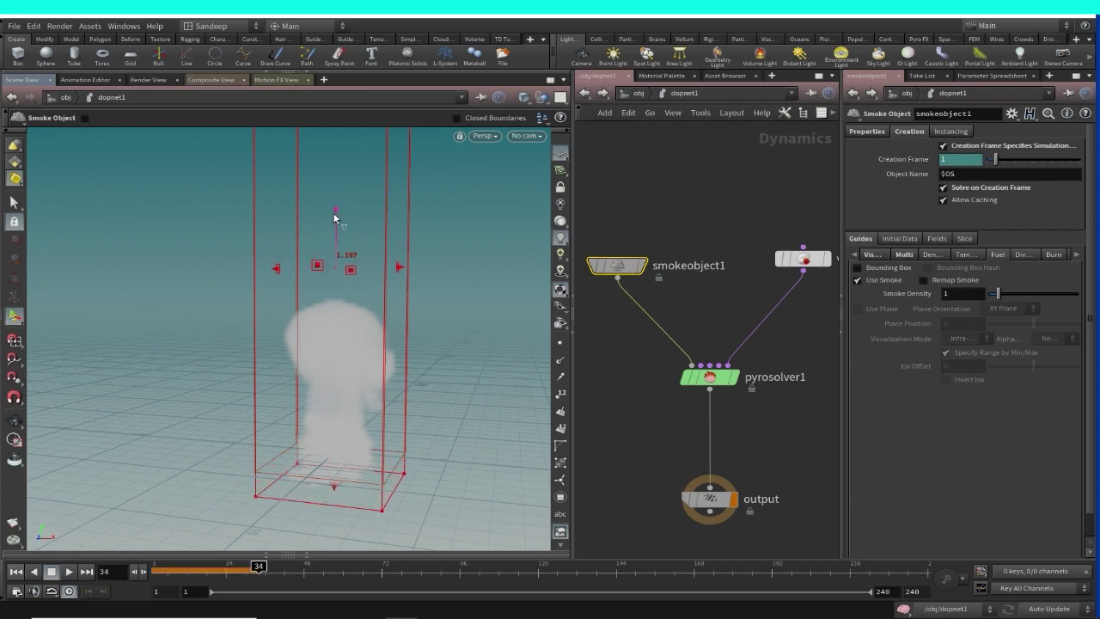
Step: Undo the last resize, then widen the box's right side and raise its top bound
left_click_drag(361, 238, 416, 335, "alt")
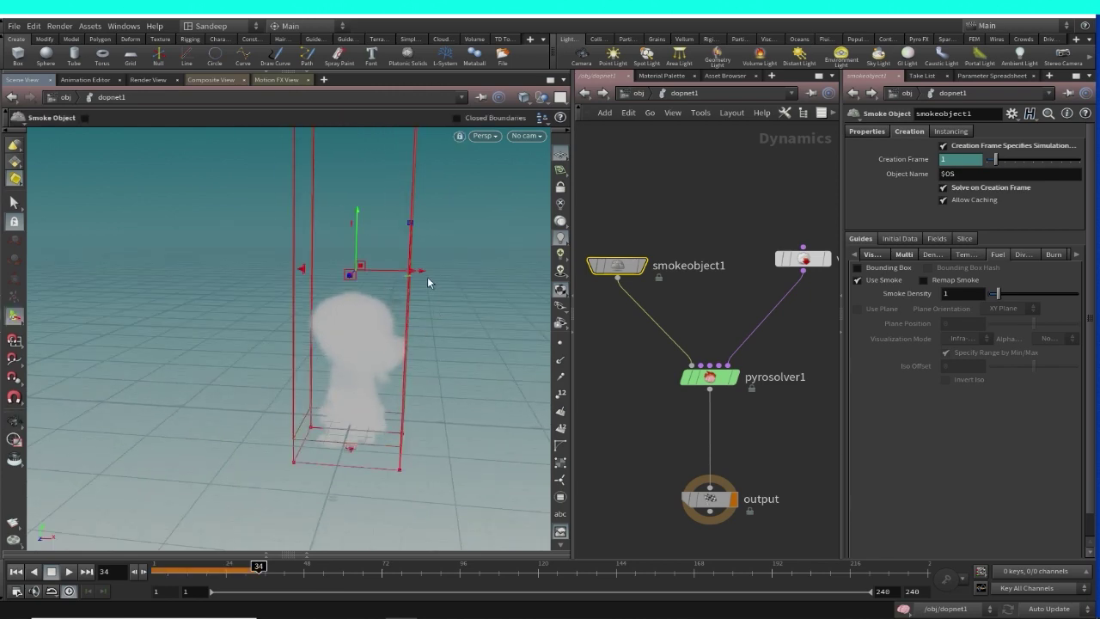
left_click_drag(427, 277, 444, 322, "alt")
key("ctrl+z")
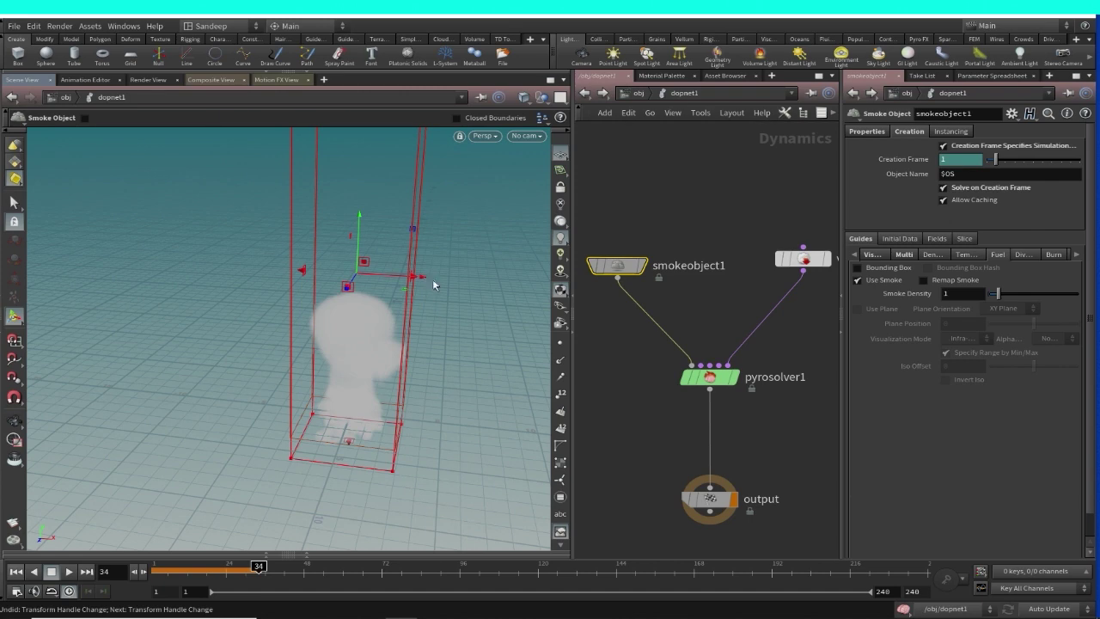
left_click_drag(412, 284, 355, 369)
key("Escape")
key("Return")
left_click_drag(353, 233, 348, 157)
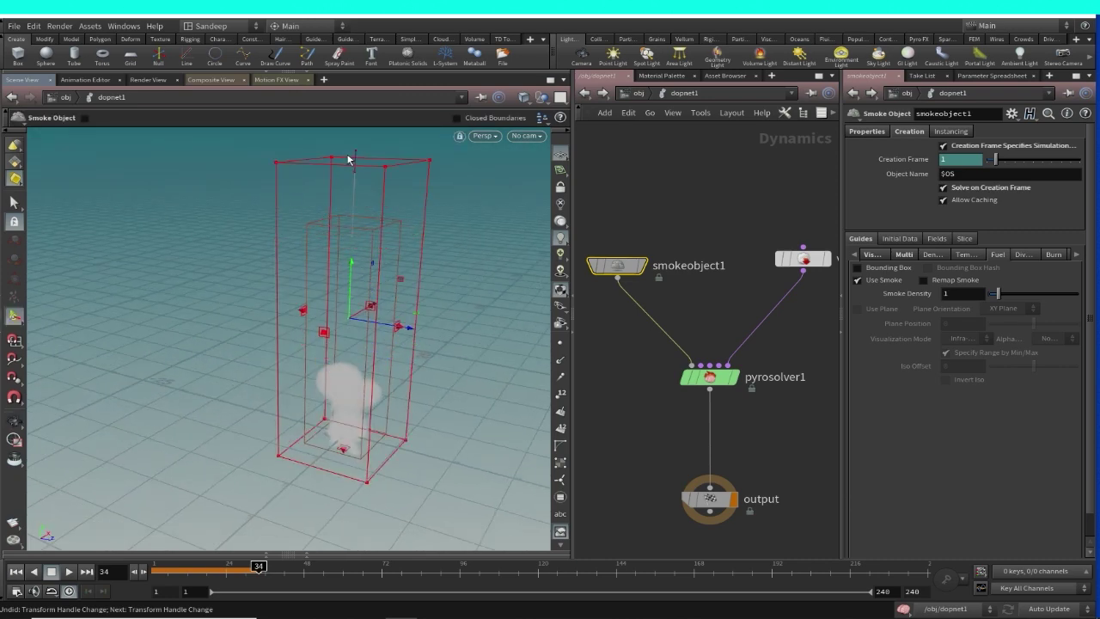
key("Escape")
left_click_drag(398, 332, 501, 278)
key("Return")
Step: Re-simulate from frame 1 in the enlarged box, stopping at frame 25
left_click(17, 571)
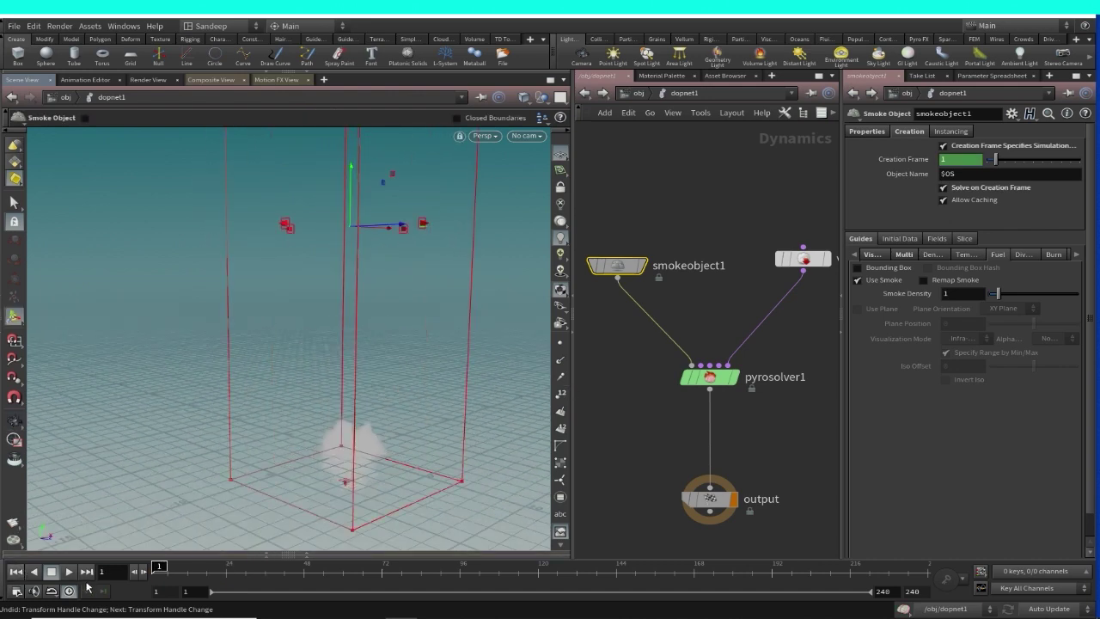
left_click(69, 573)
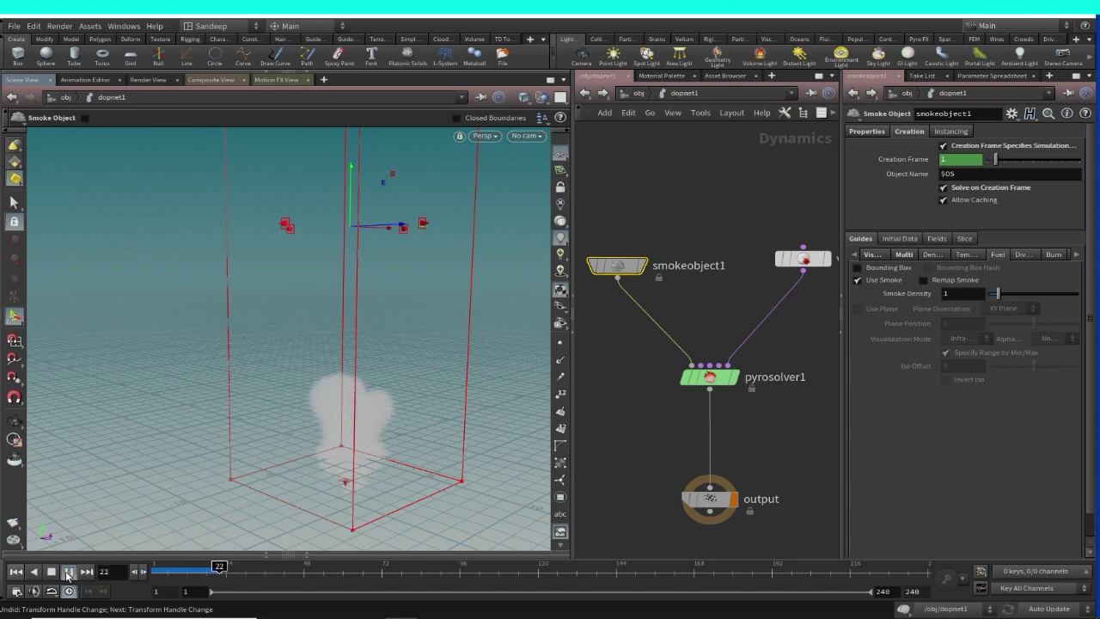
left_click(69, 576)
key("Escape")
scroll(284, 353, "down", 2)
left_click_drag(284, 352, 351, 346)
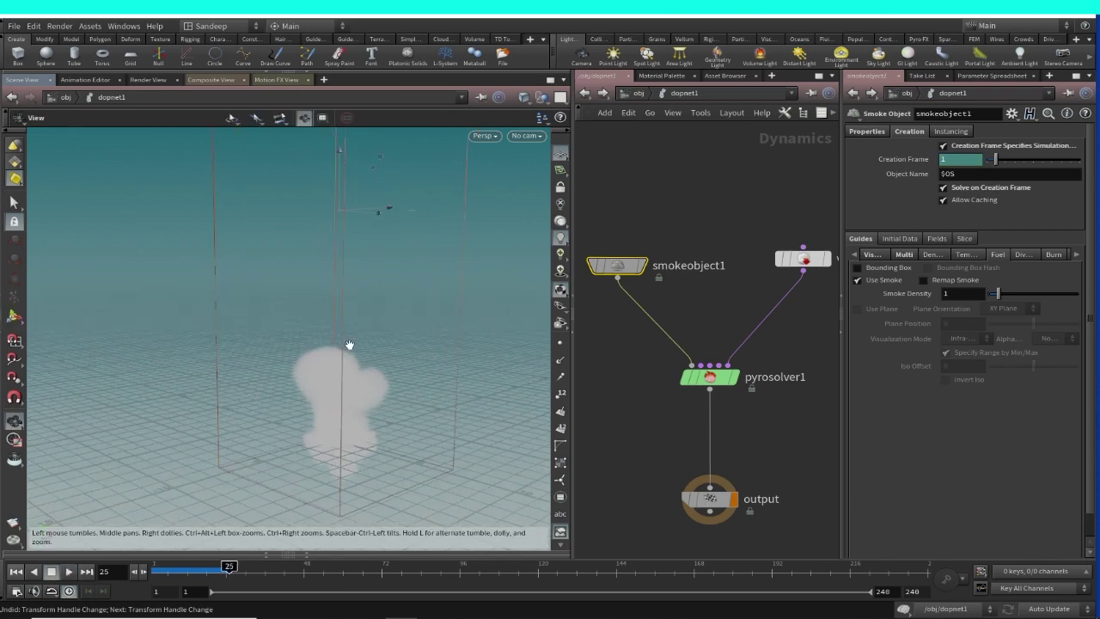
key("Return")
key("Escape")
key("Return")
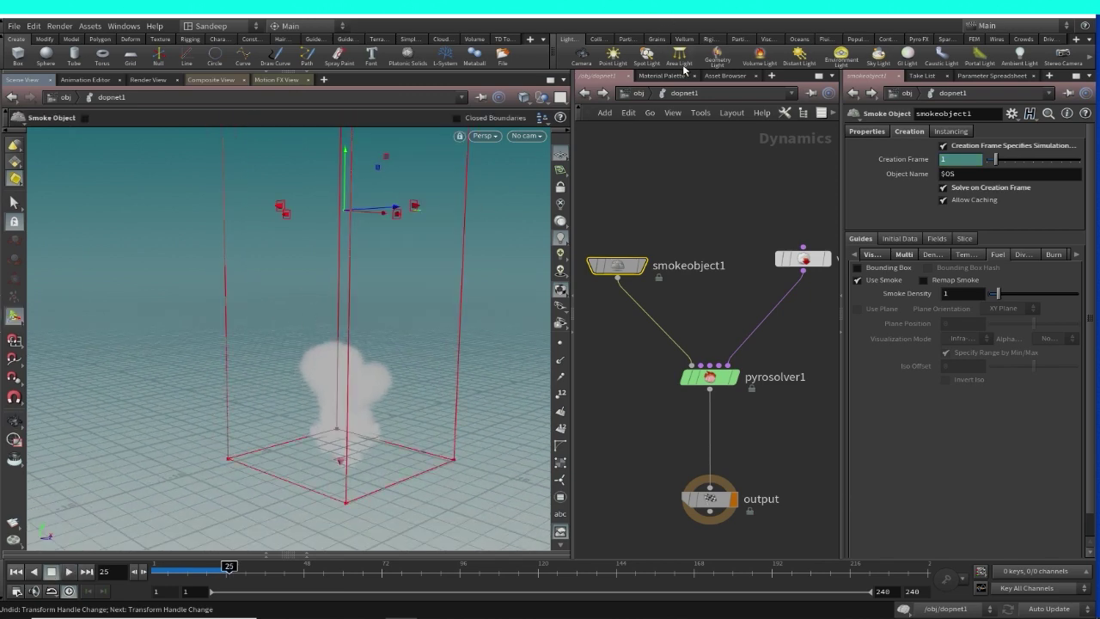
Step: Add a Distant Light and move it to the left of the smoke container
left_click(799, 55)
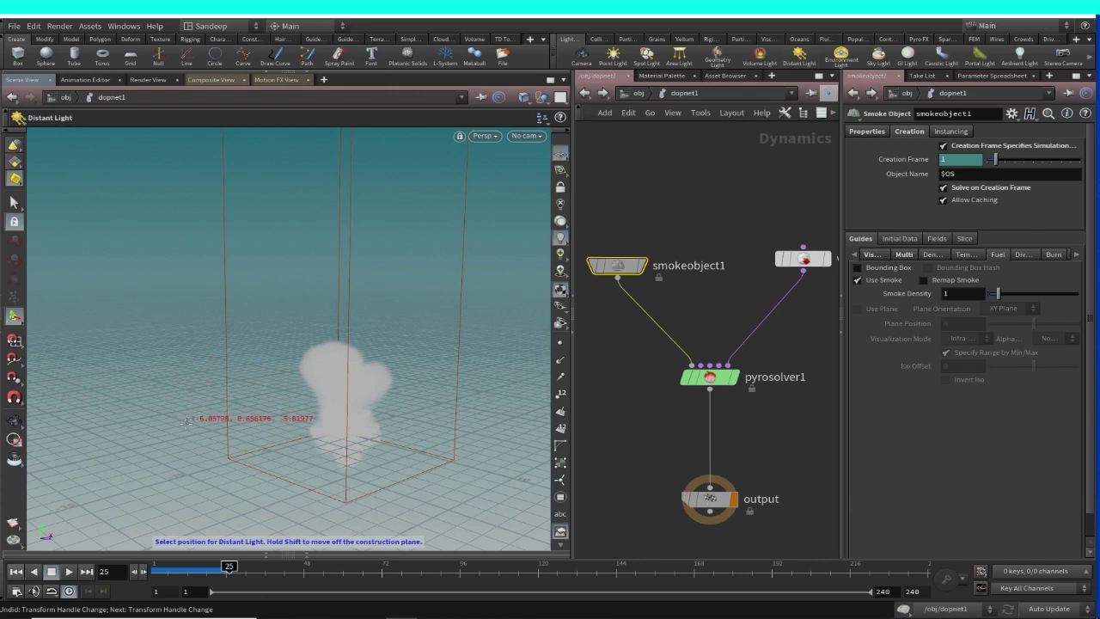
key("Escape")
left_click_drag(151, 434, 159, 438)
left_click(159, 451)
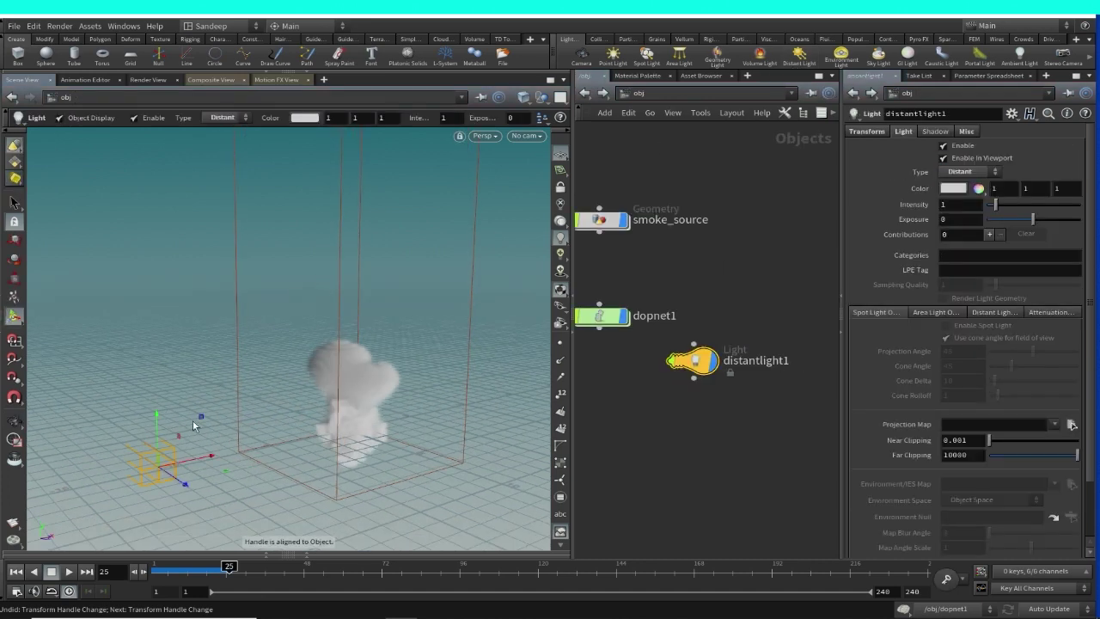
left_click_drag(156, 428, 313, 416)
left_click_drag(342, 479, 207, 409)
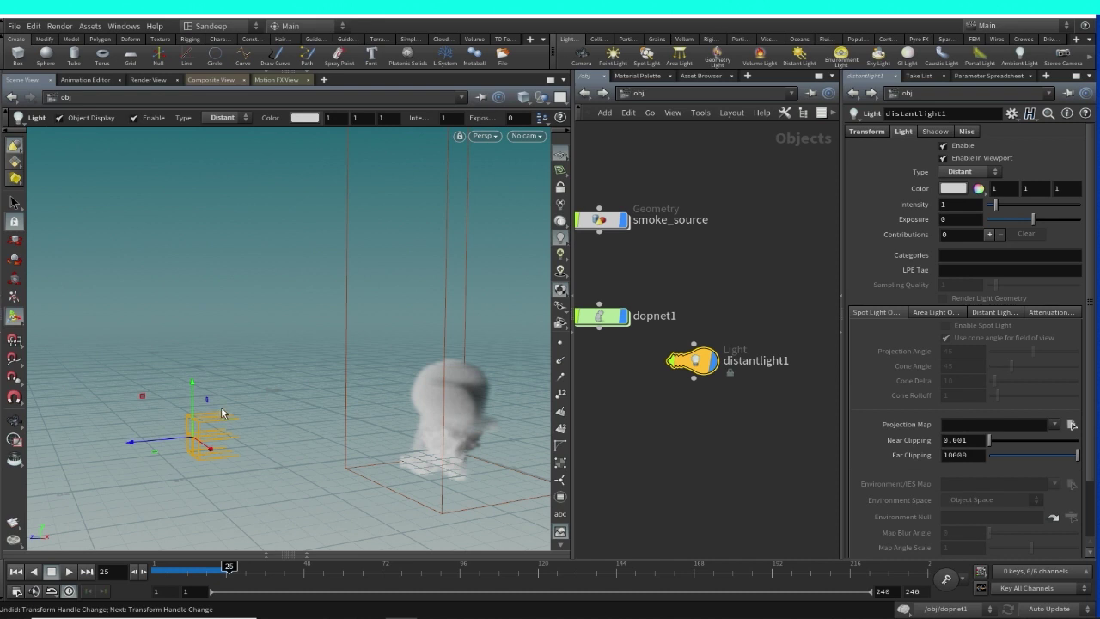
Step: Rotate the distant light to aim at the smoke, then go back inside dopnet1
key("y")
left_click_drag(227, 388, 262, 424)
key("Escape")
left_click_drag(353, 436, 356, 373)
key("Return")
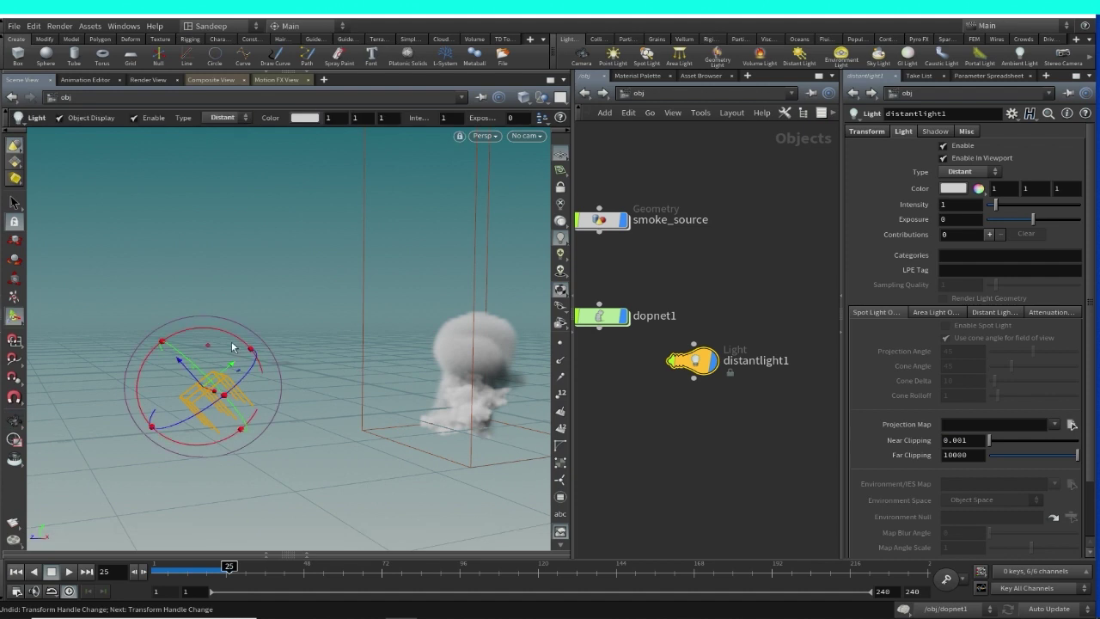
key("Escape")
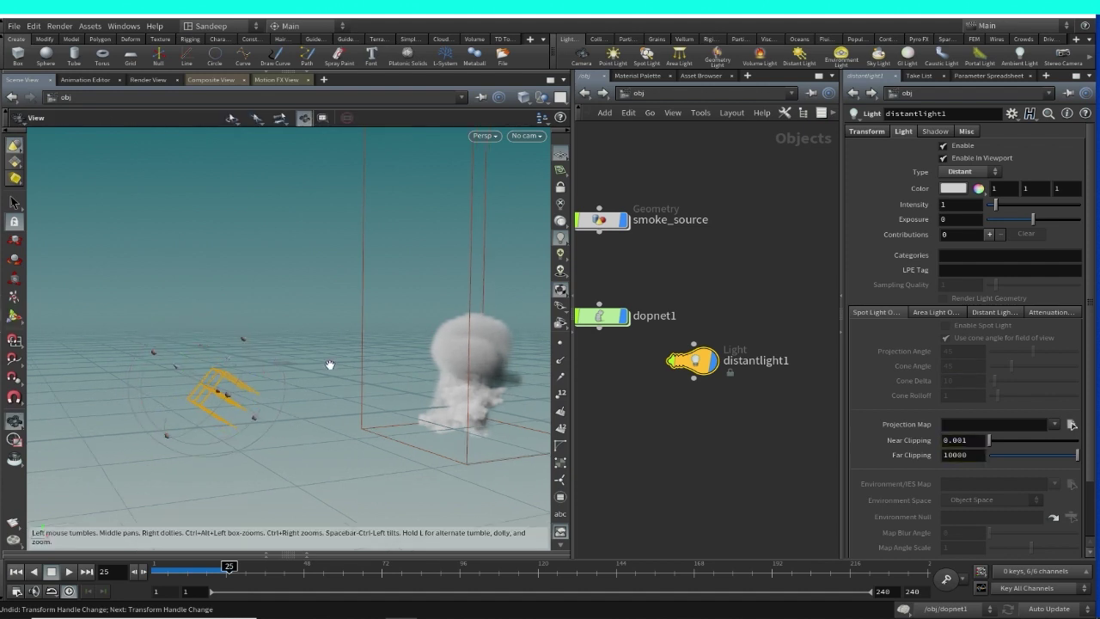
left_click_drag(329, 364, 421, 367)
key("Return")
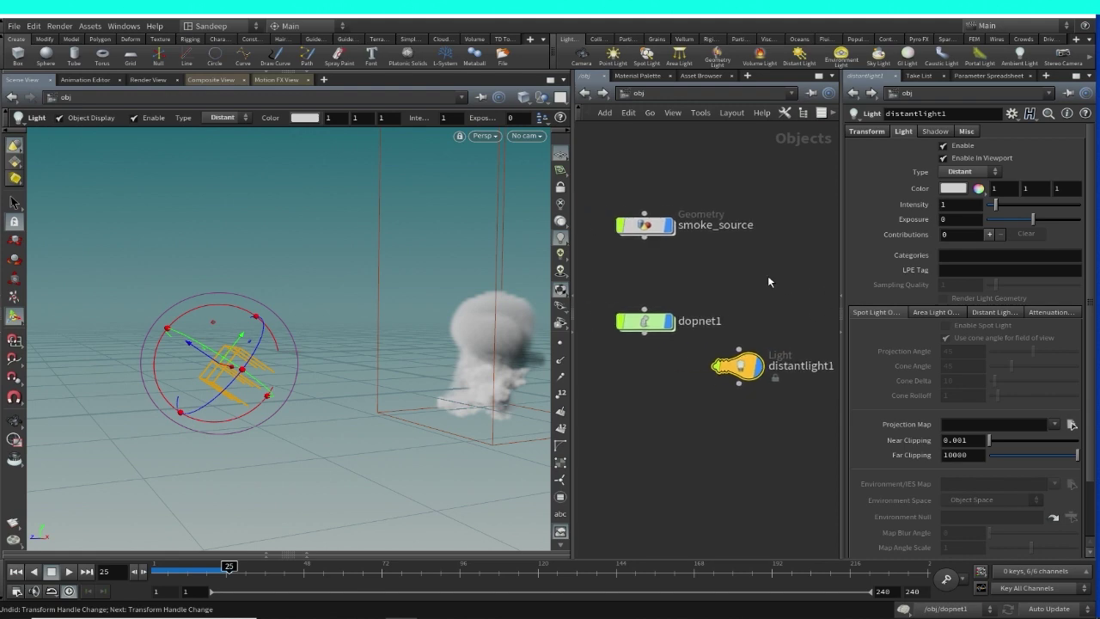
double_click(644, 318)
Step: Enable Turbulence in pyrosolver1's Shape settings
middle_click_drag(728, 311, 699, 247)
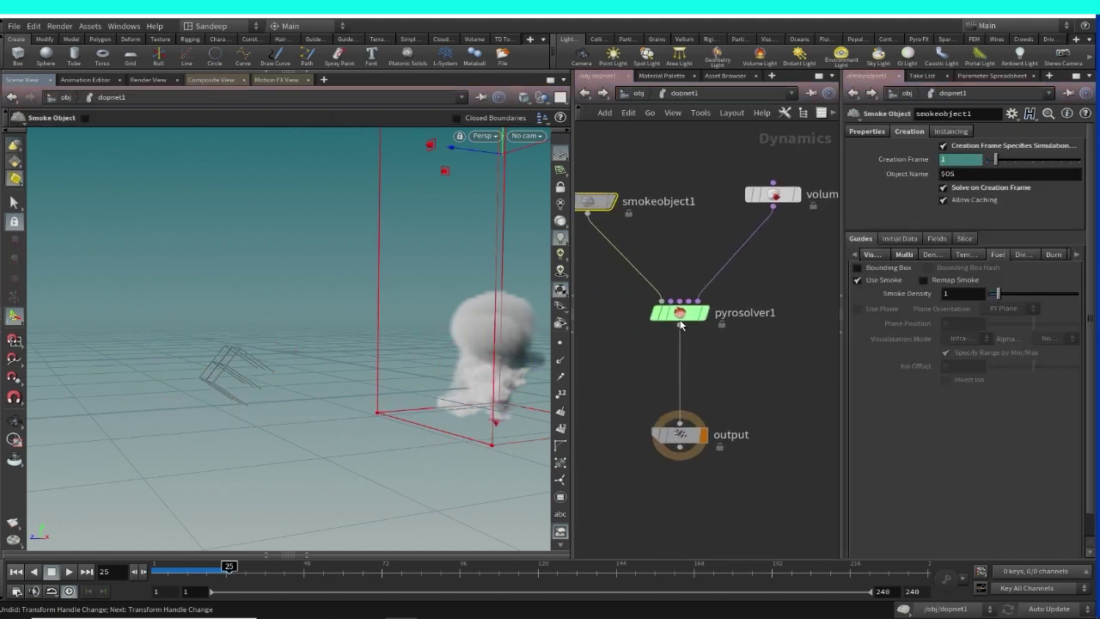
left_click(679, 313)
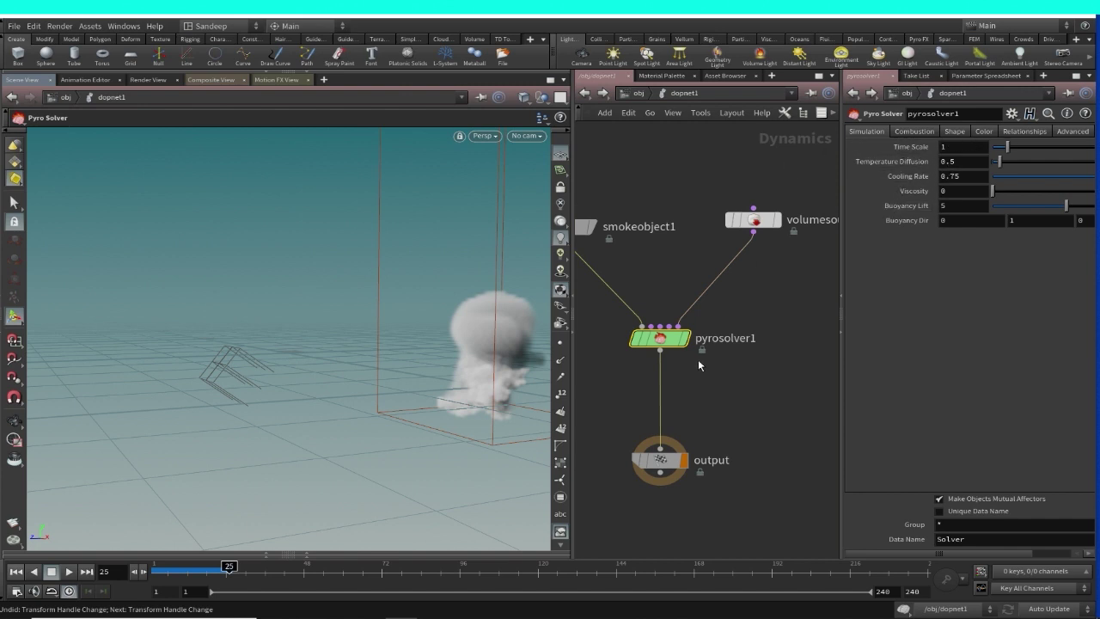
mouse_move(668, 346)
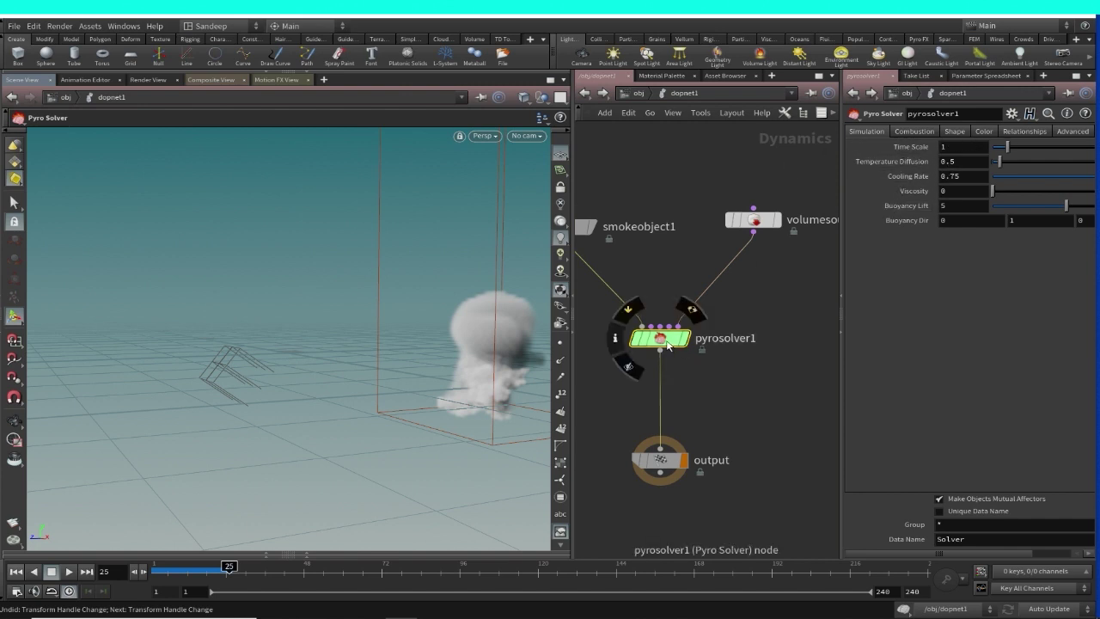
left_click(964, 135)
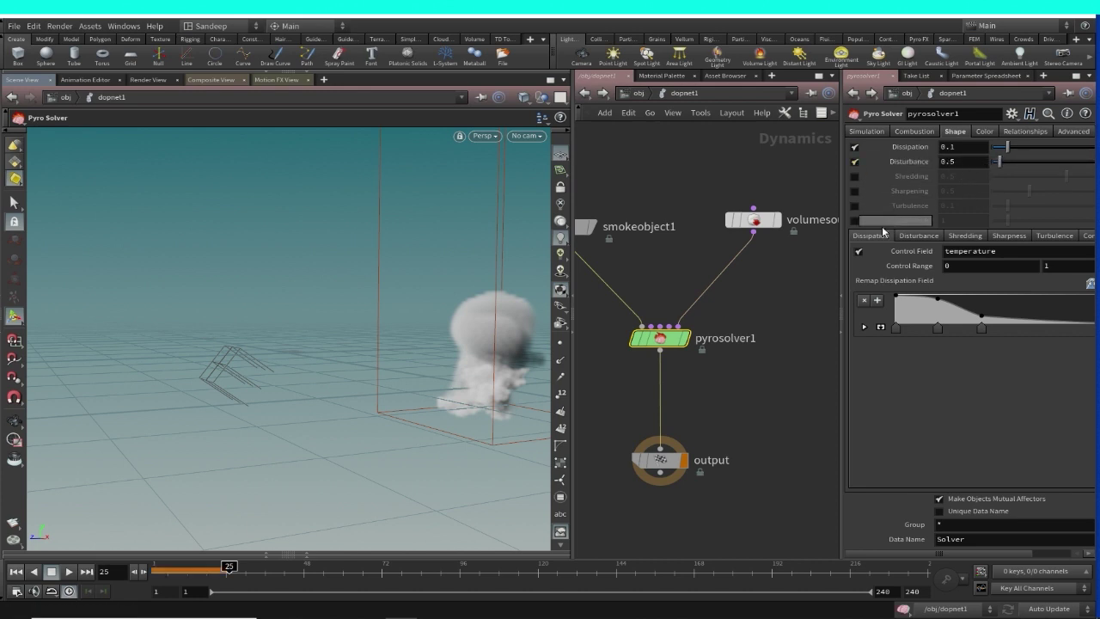
left_click(854, 206)
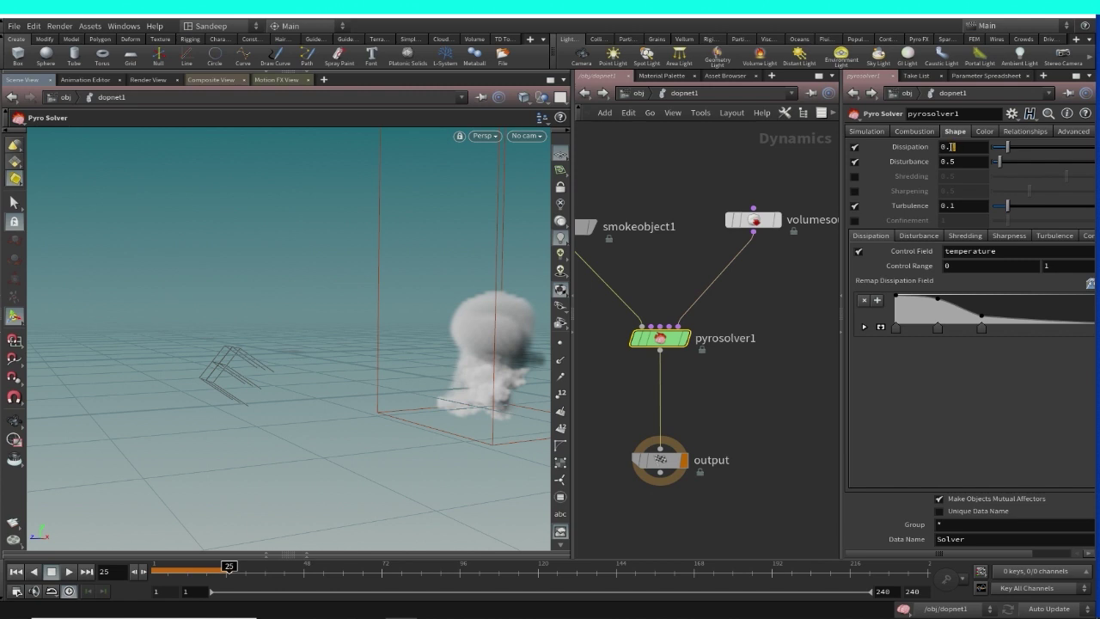
Step: Keep Dissipation at 0.1, set Disturbance to 0.7 and Turbulence to 0.5
left_click_drag(946, 147, 991, 163)
key("Return")
left_click_drag(951, 160, 1023, 184)
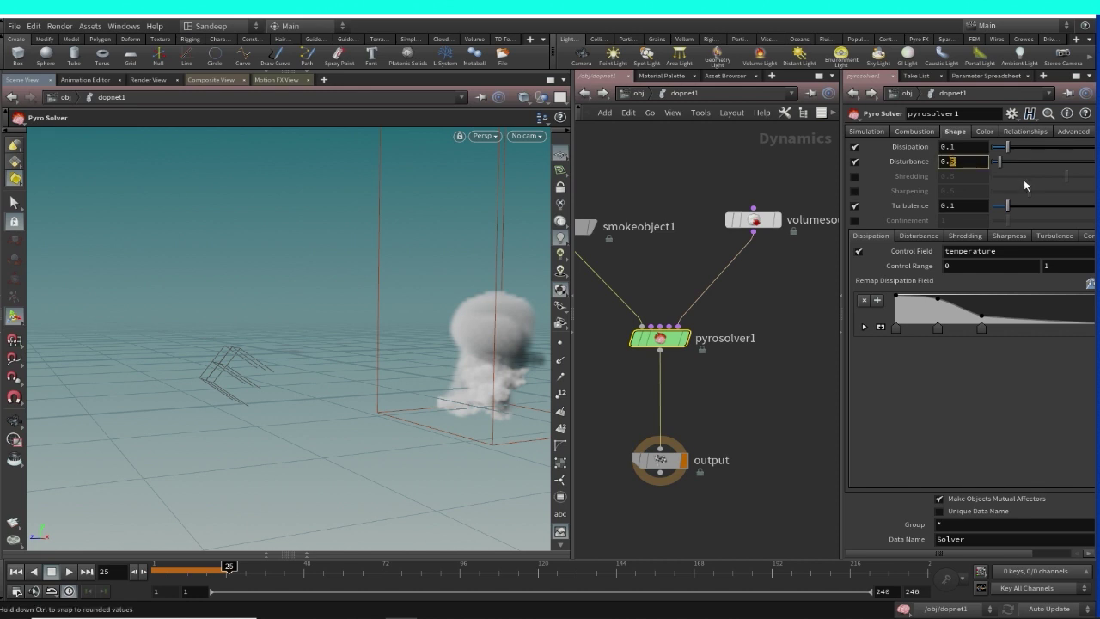
type("7")
key("Return")
left_click_drag(959, 205, 1020, 220)
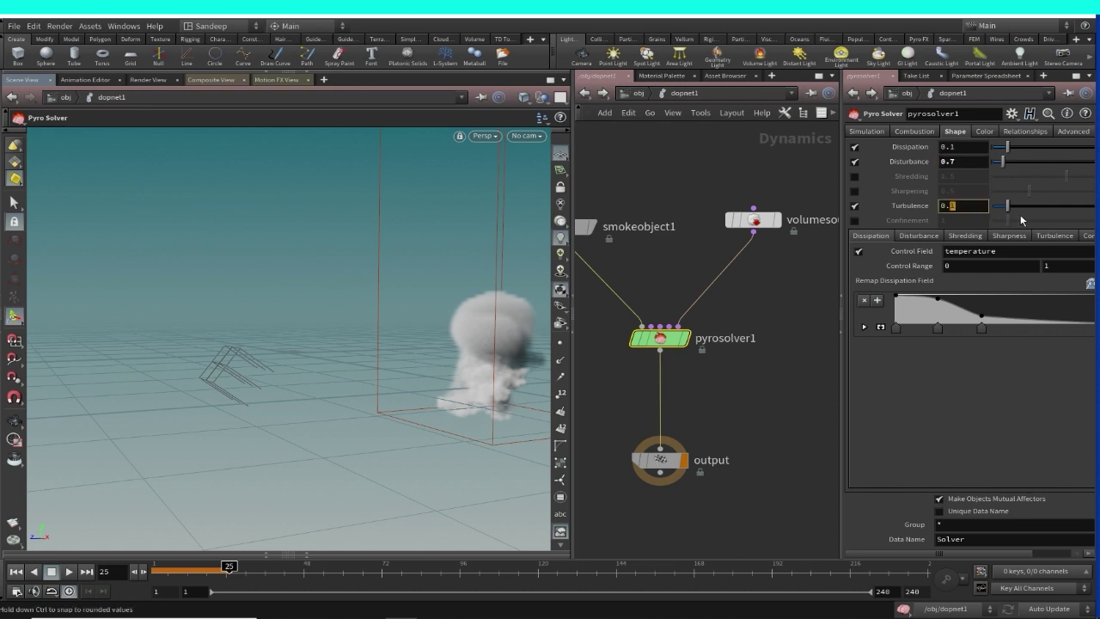
type("5")
key("Return")
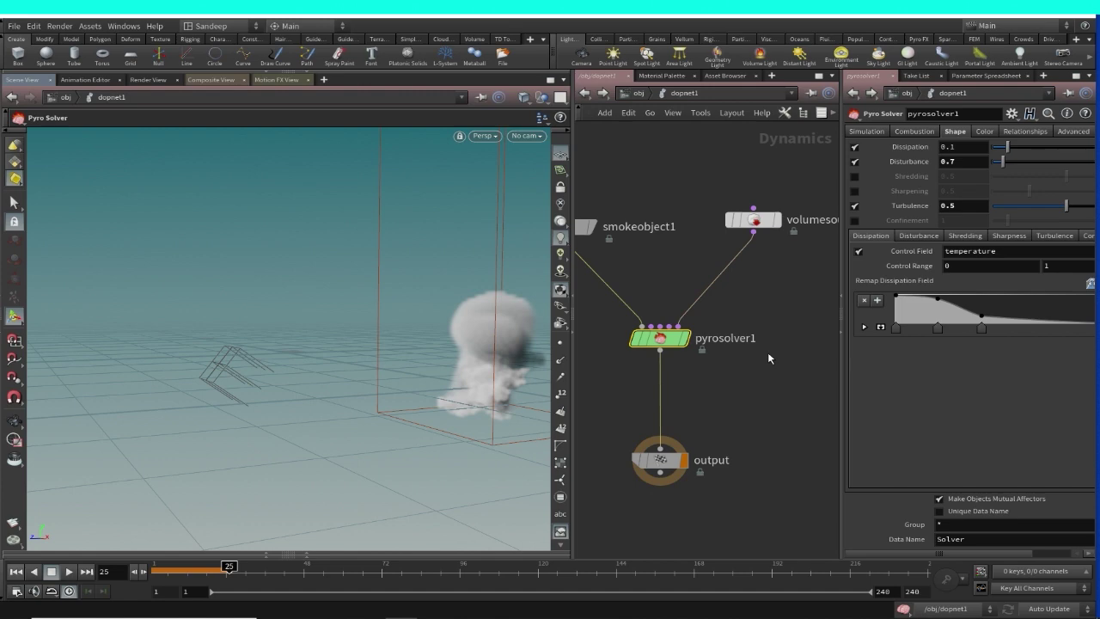
left_click_drag(476, 377, 540, 355)
key("space")
left_click_drag(400, 363, 442, 424)
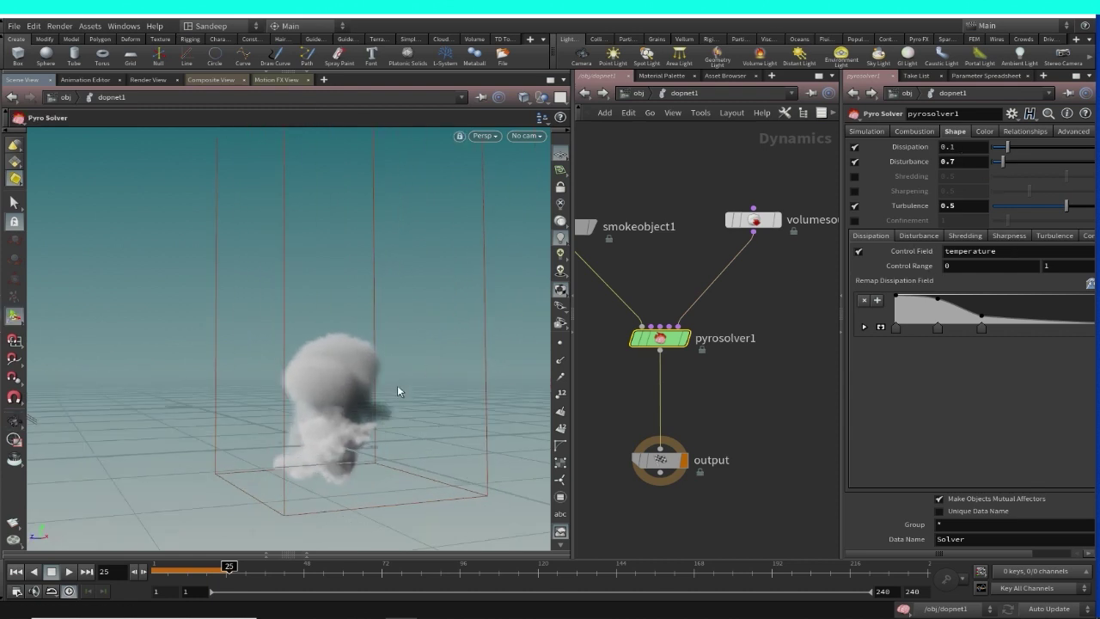
left_click_drag(397, 386, 349, 405)
Step: Re-simulate the smoke from frame 1 to about frame 50 and show the solver's Simulation settings
left_click(15, 571)
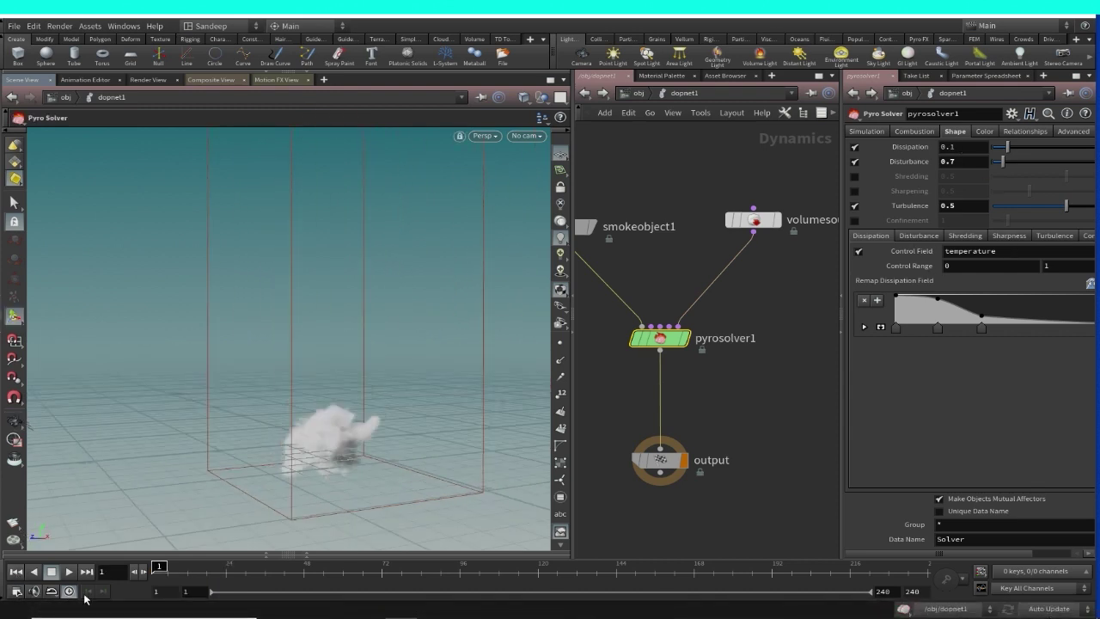
left_click(70, 572)
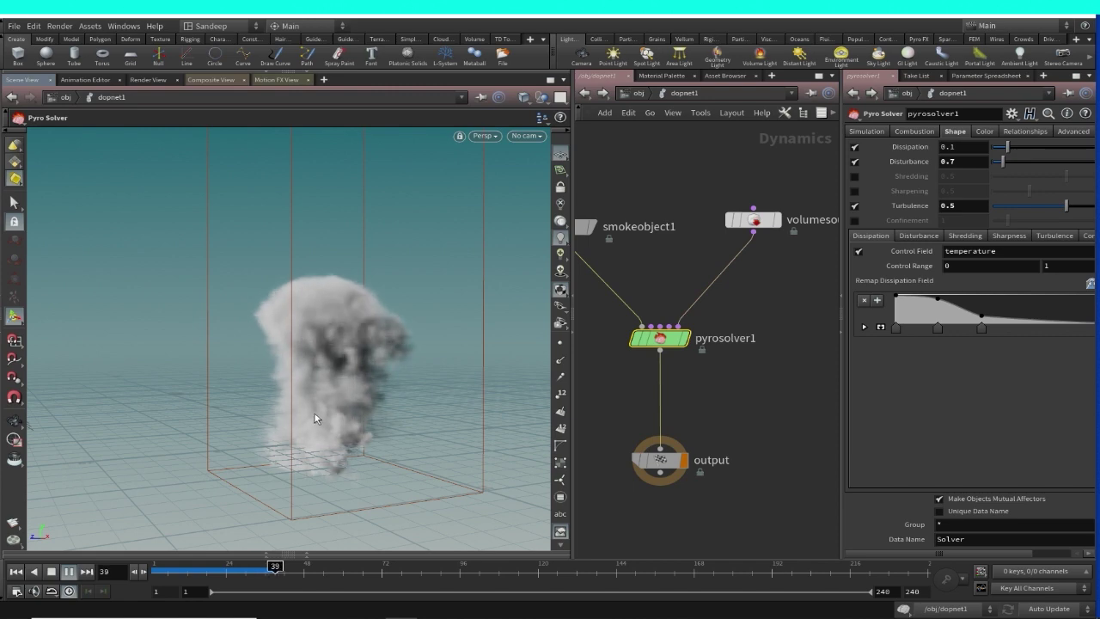
key("Escape")
left_click_drag(358, 415, 465, 413)
key("Escape")
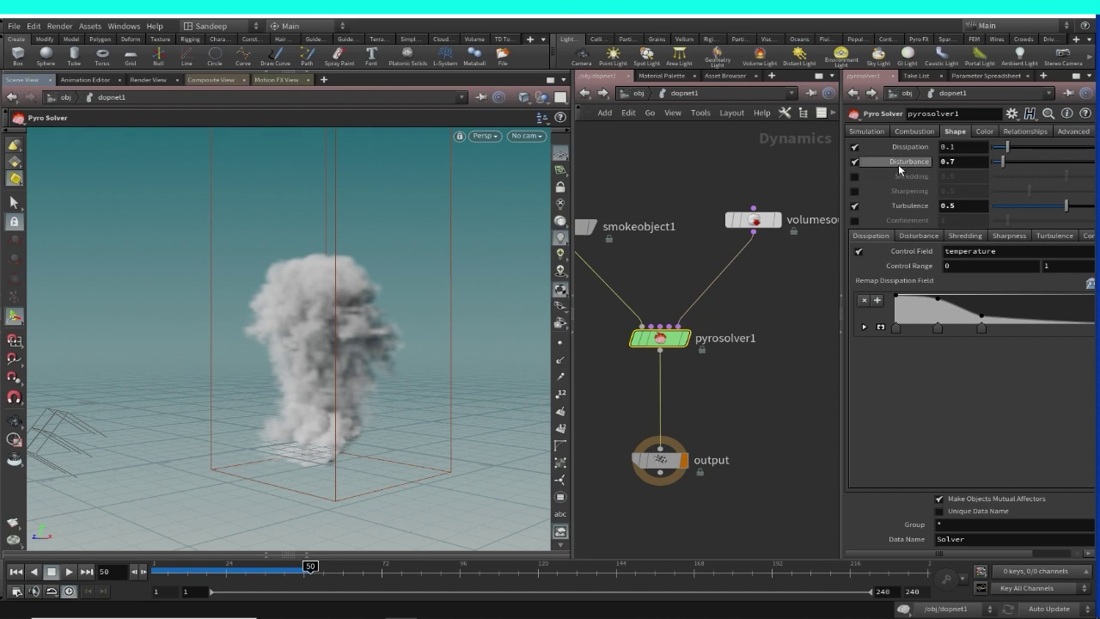
key("Escape")
left_click_drag(298, 413, 482, 481)
key("Return")
left_click(868, 132)
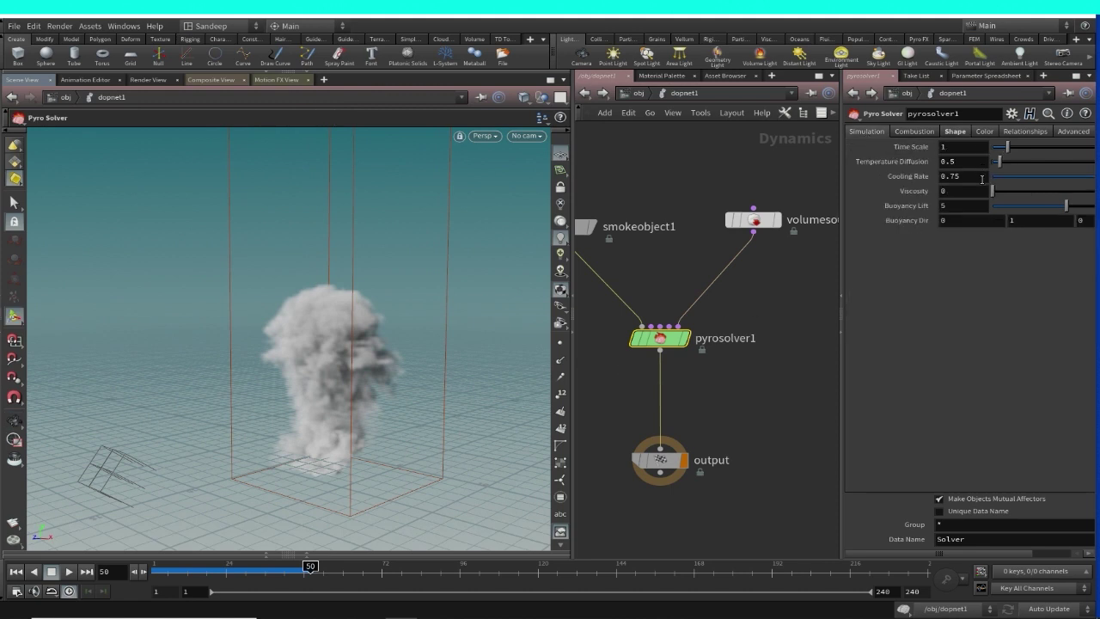
Step: Fit the network view, select smokeobject1, then move into the smoke_source network
key("h")
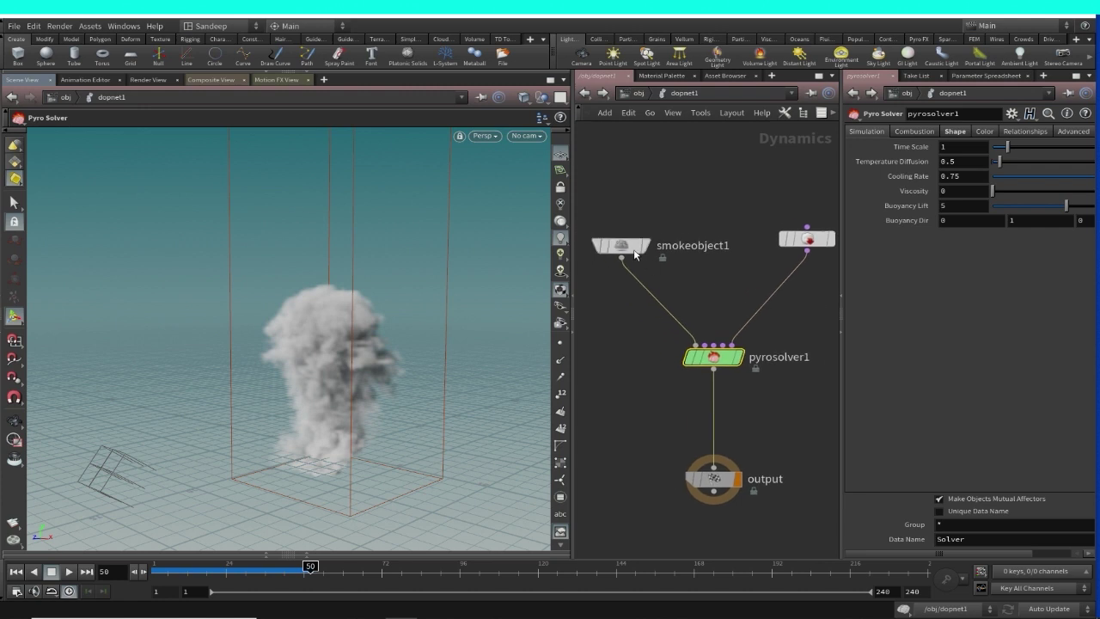
left_click(625, 245)
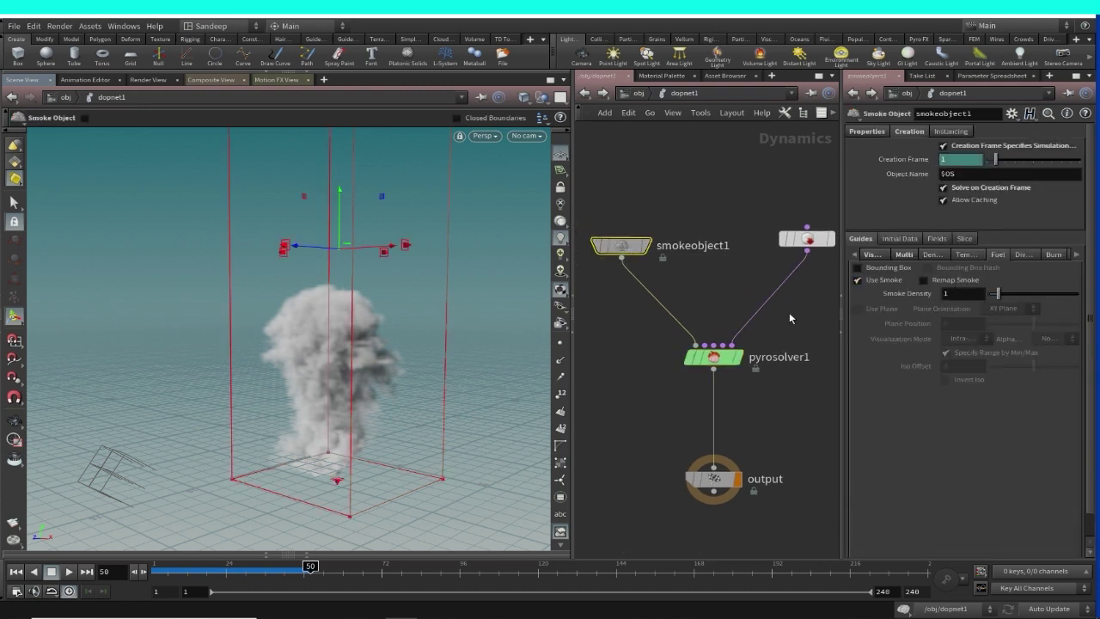
left_click(584, 93)
double_click(670, 254)
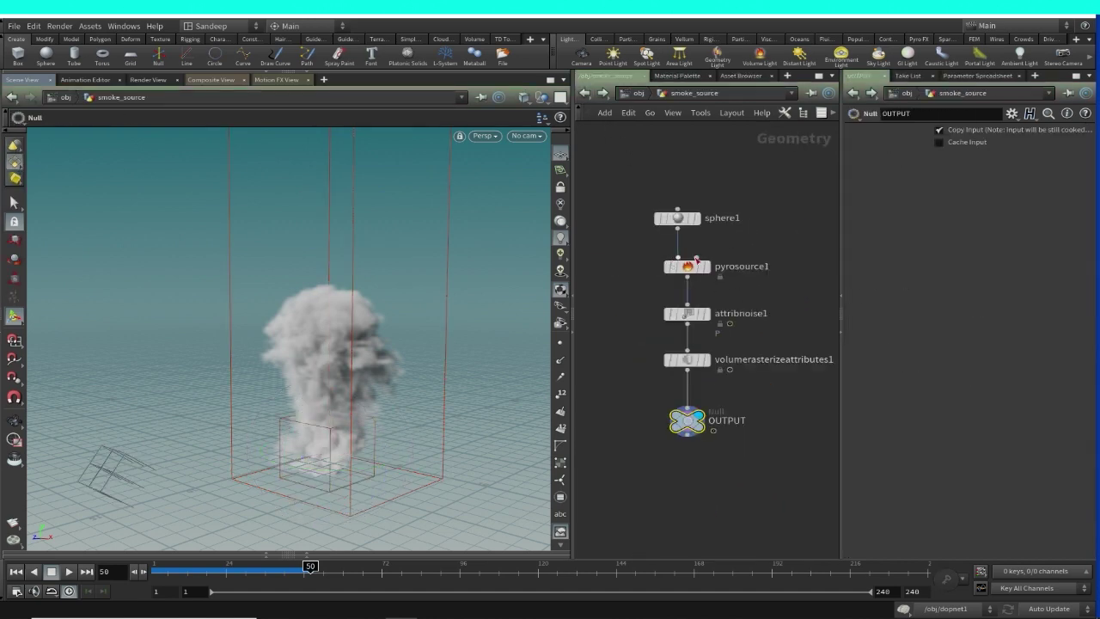
Step: Set attribnoise1's display flag and turn off dopnet1's display at /obj
left_click(682, 330)
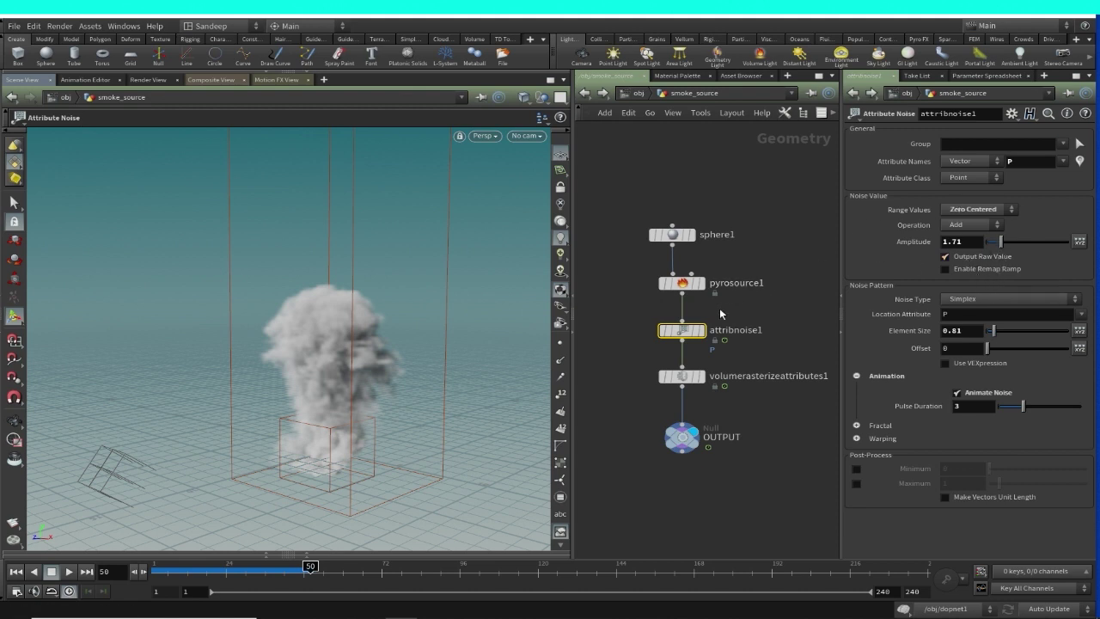
mouse_move(706, 292)
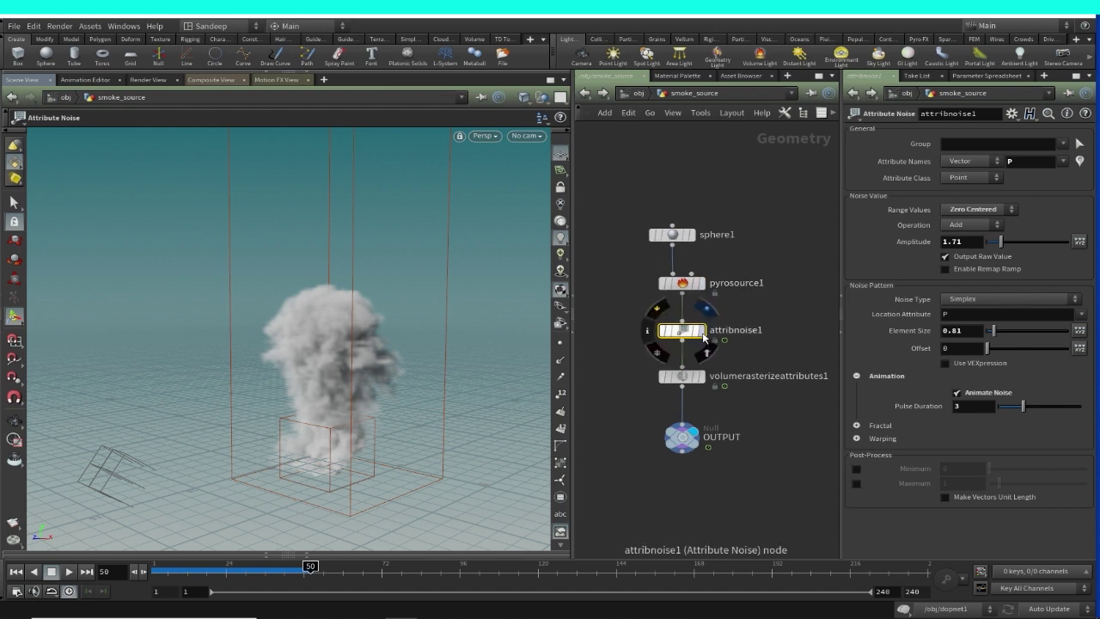
left_click(702, 332)
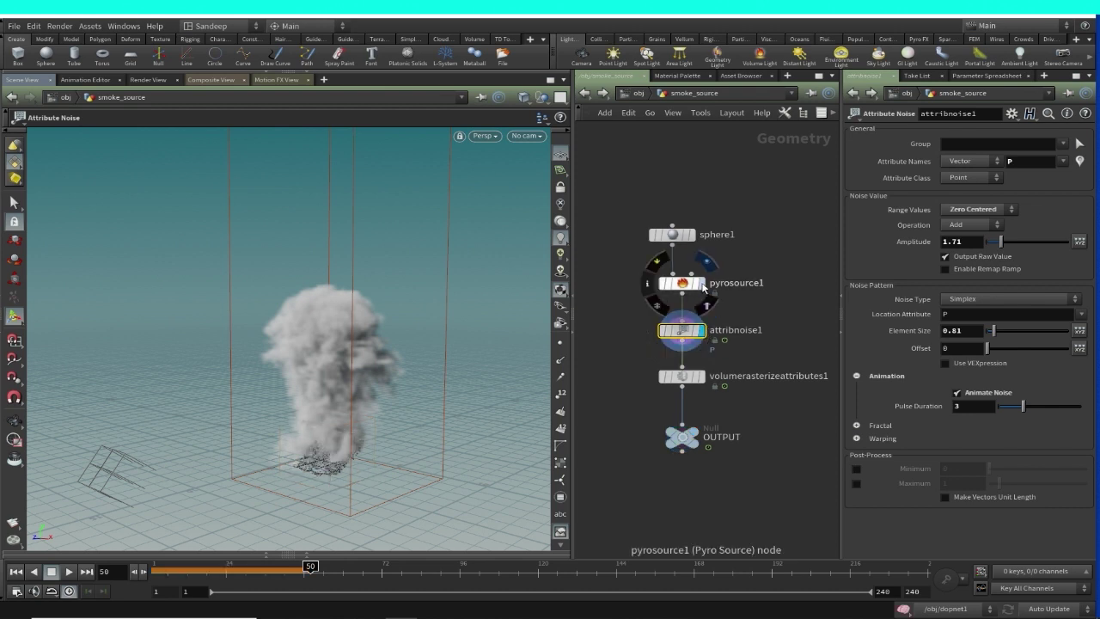
left_click(585, 93)
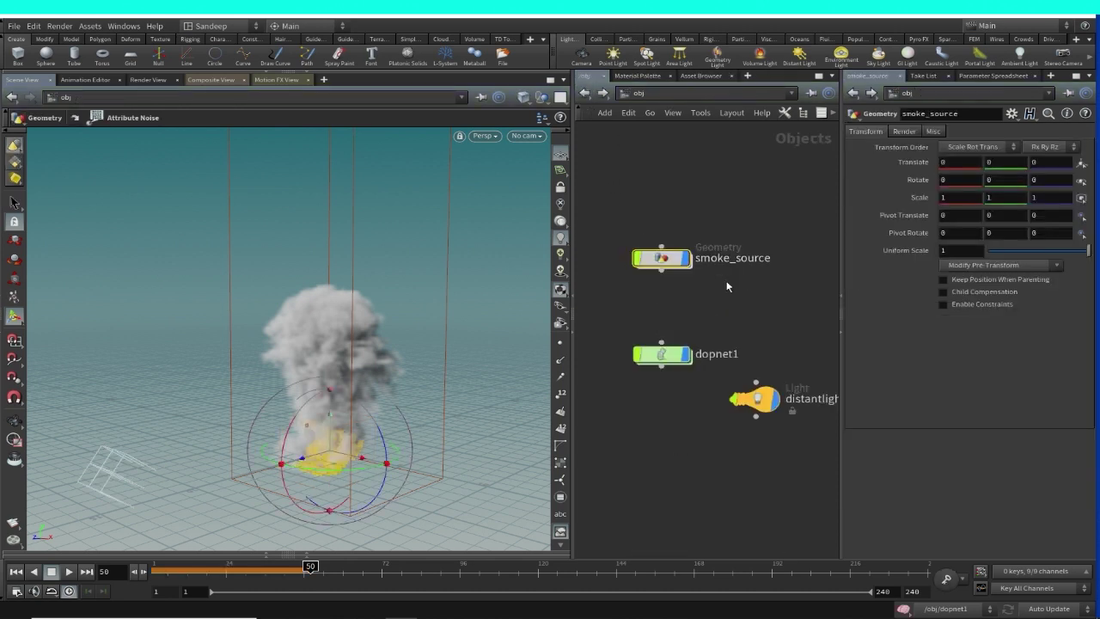
left_click(686, 355)
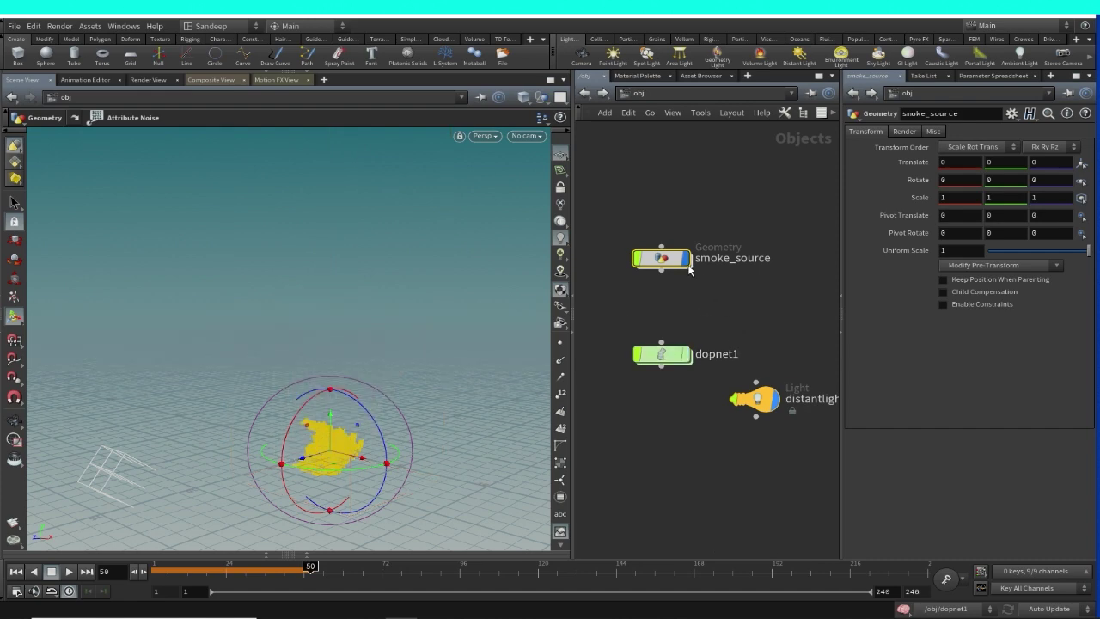
Step: Inside smoke_source, raise attribnoise1's Amplitude to 2.36 and Element Size to 1.06
double_click(660, 258)
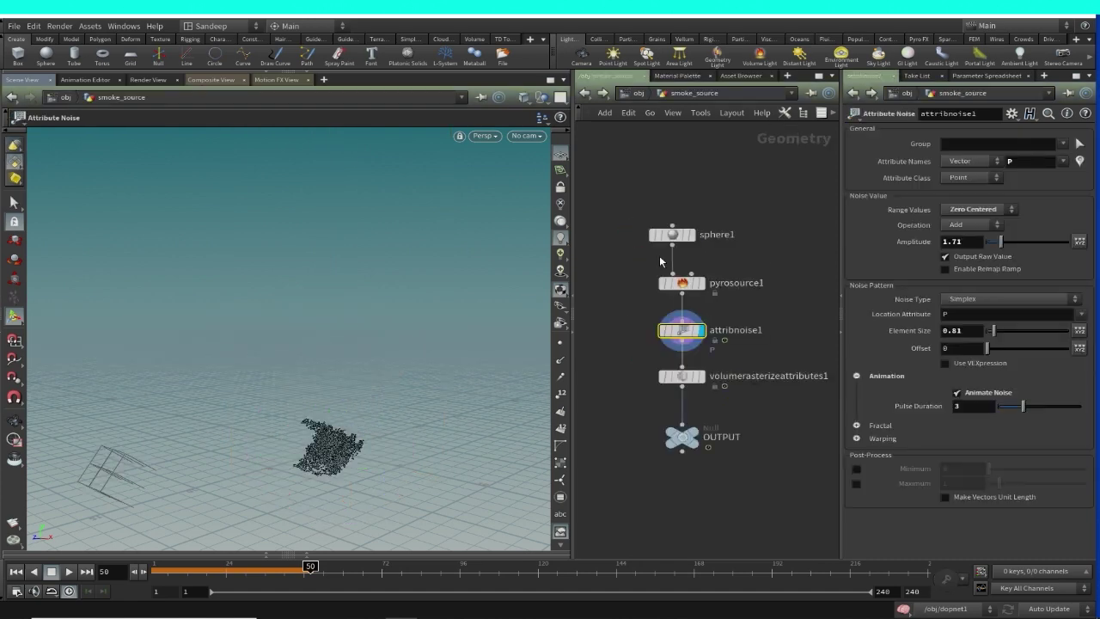
key("Escape")
left_click_drag(401, 381, 442, 357)
key("Return")
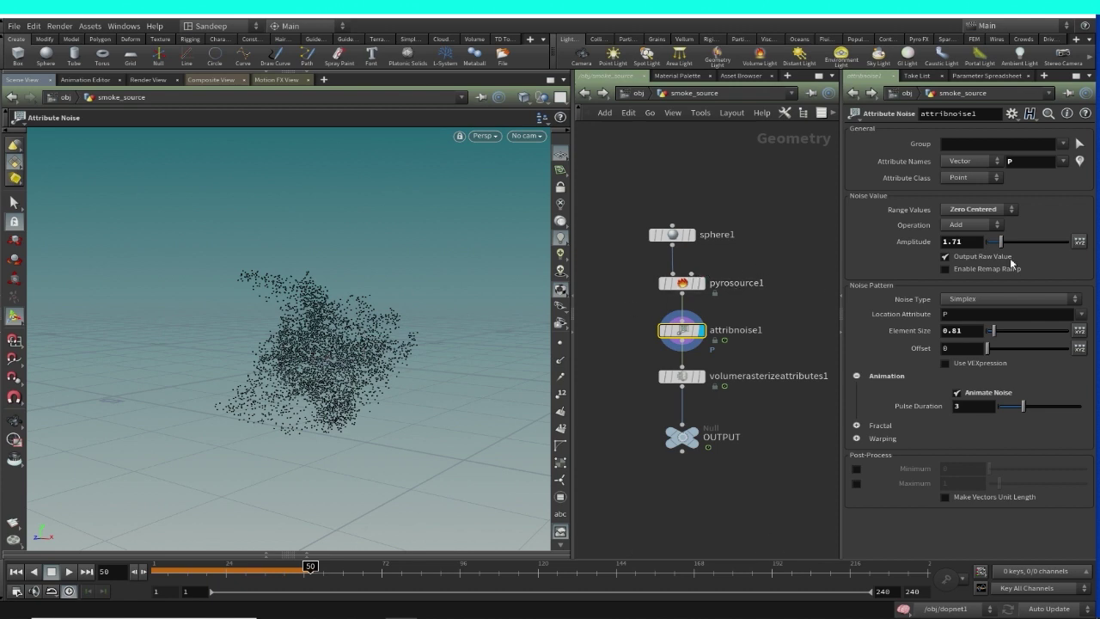
left_click_drag(1001, 249, 1006, 245)
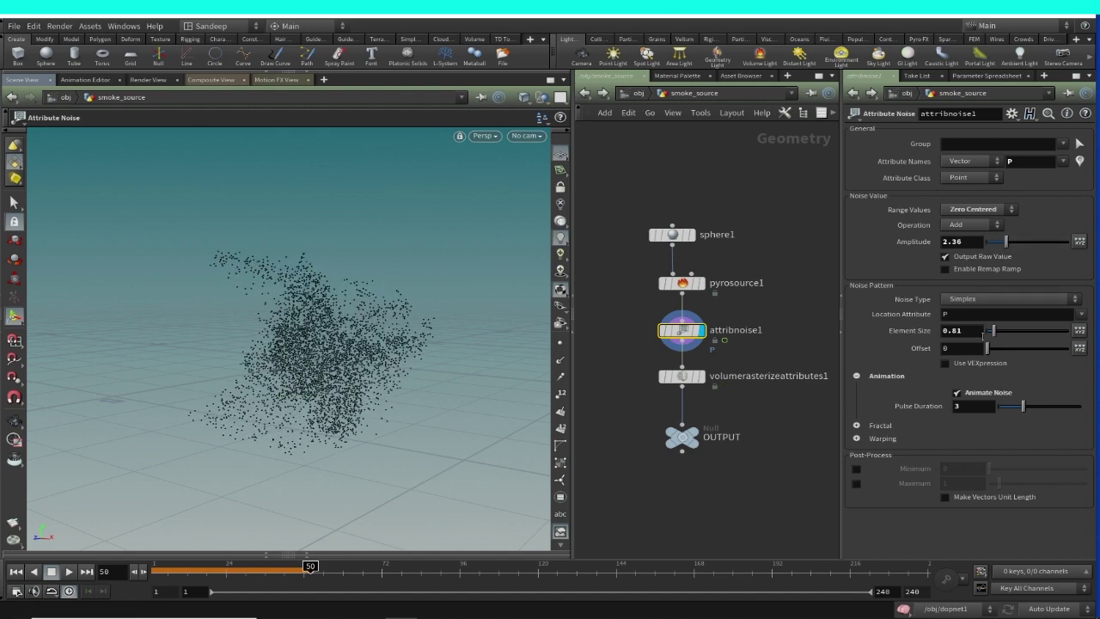
left_click_drag(997, 338, 997, 339)
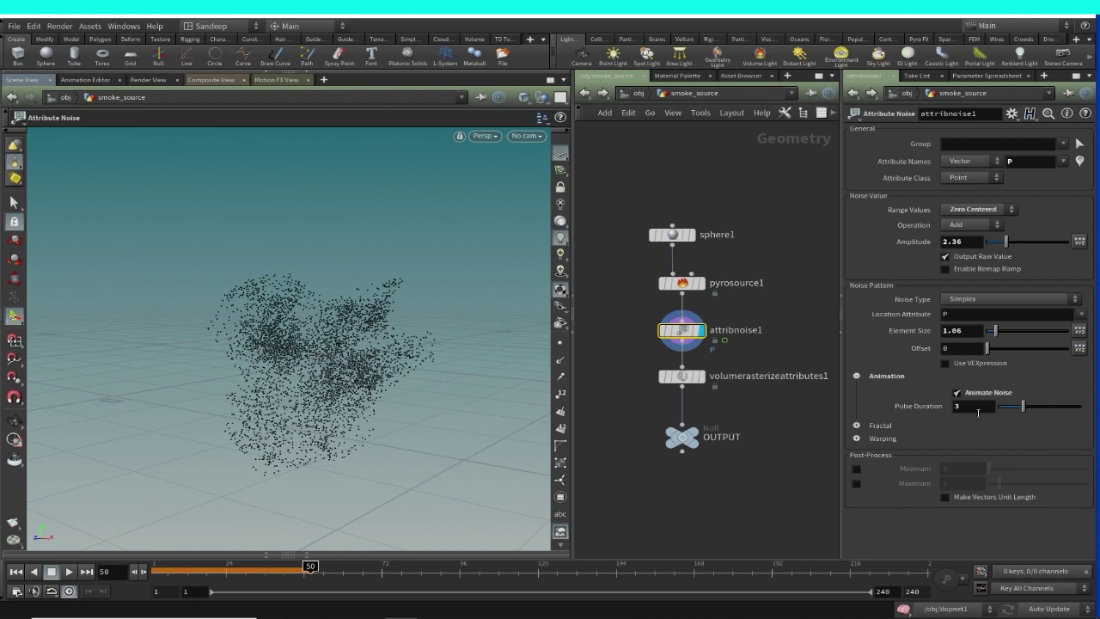
Step: Set the noise Pulse Duration to 5 and the Fractal Max Octaves to 4
left_click(968, 407)
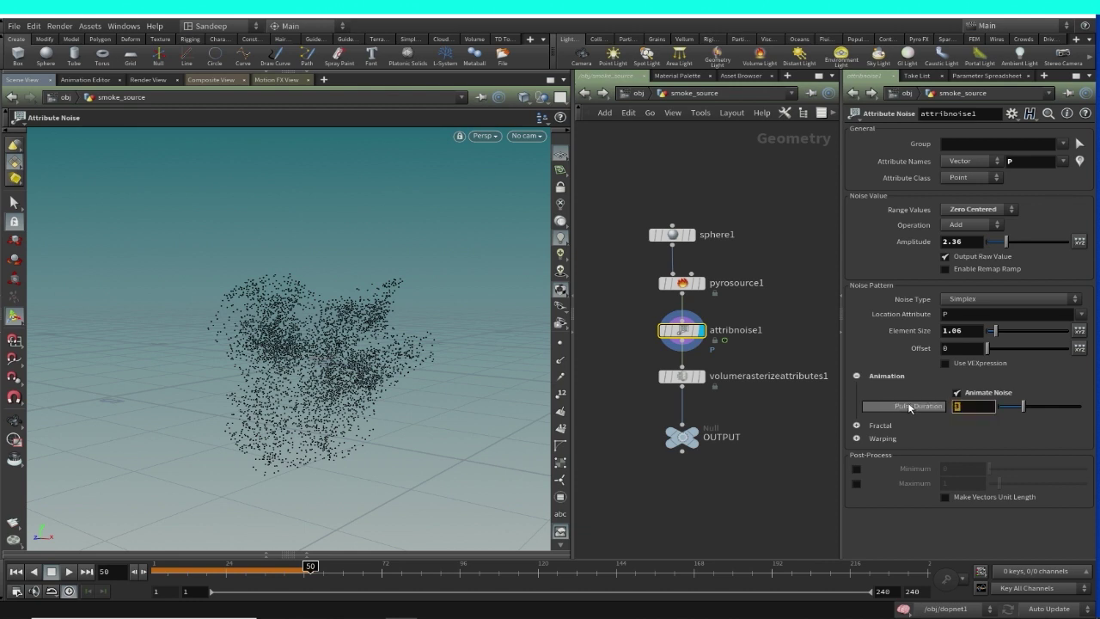
type("5")
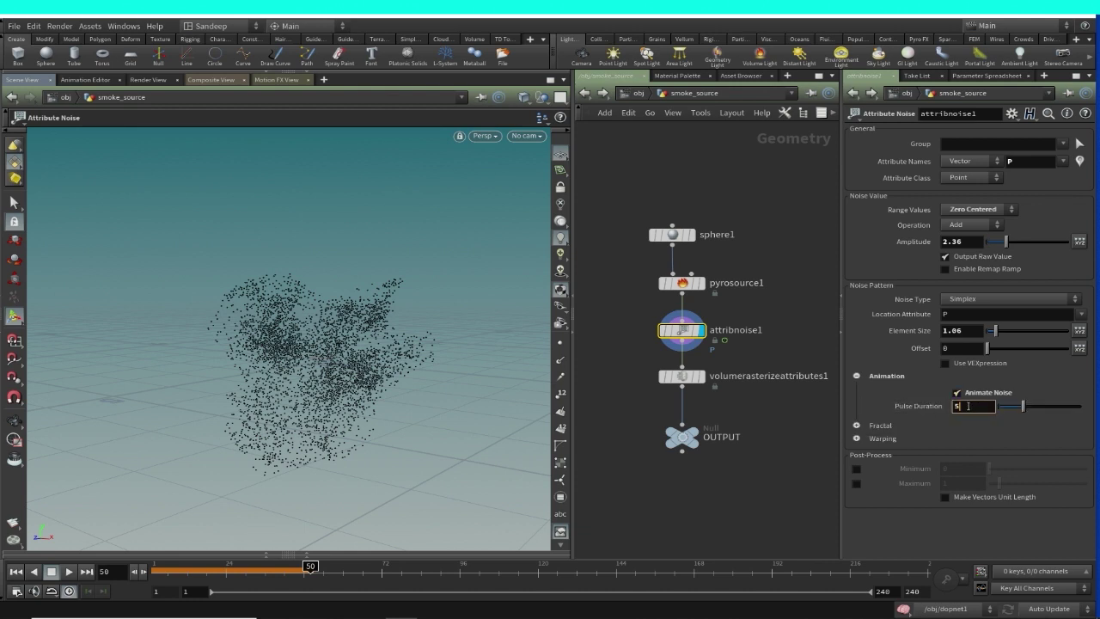
key("Return")
left_click(856, 425)
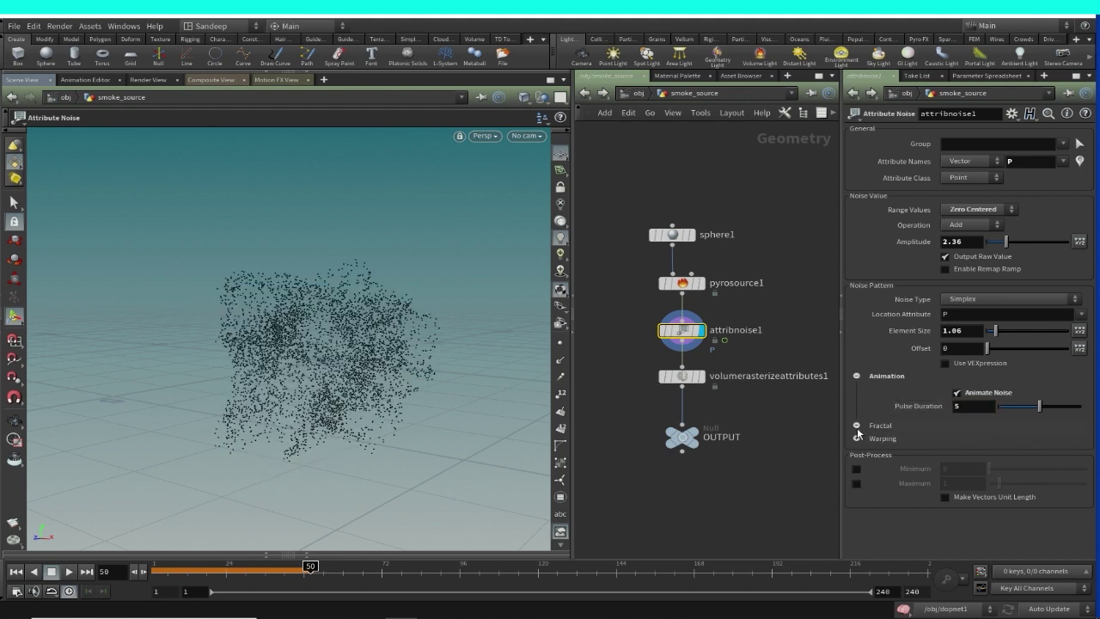
left_click(974, 462)
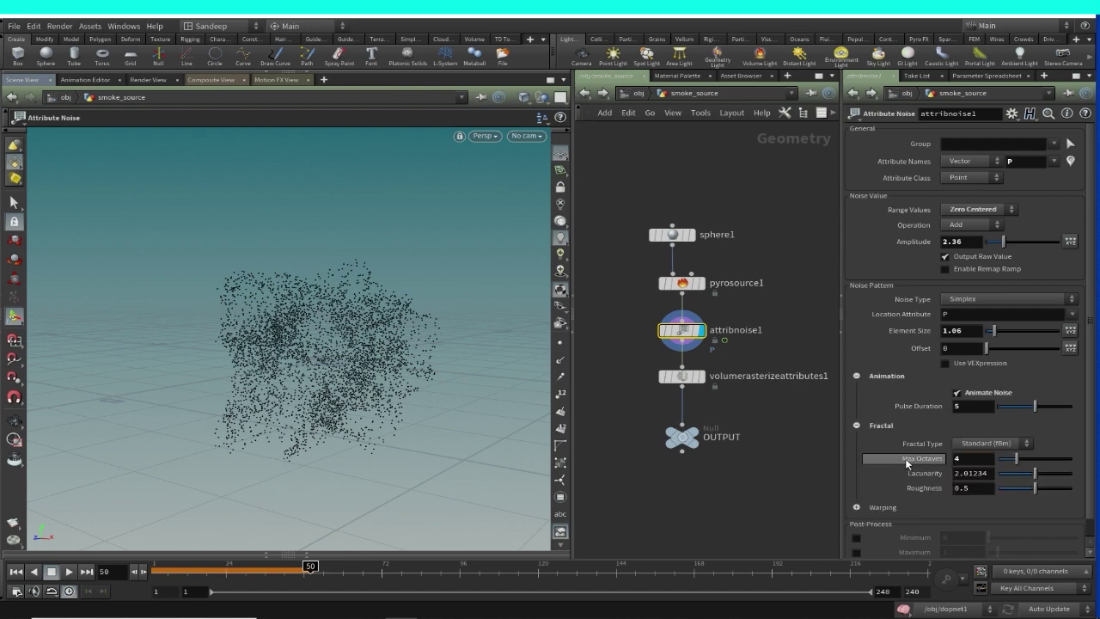
type("4")
key("Return")
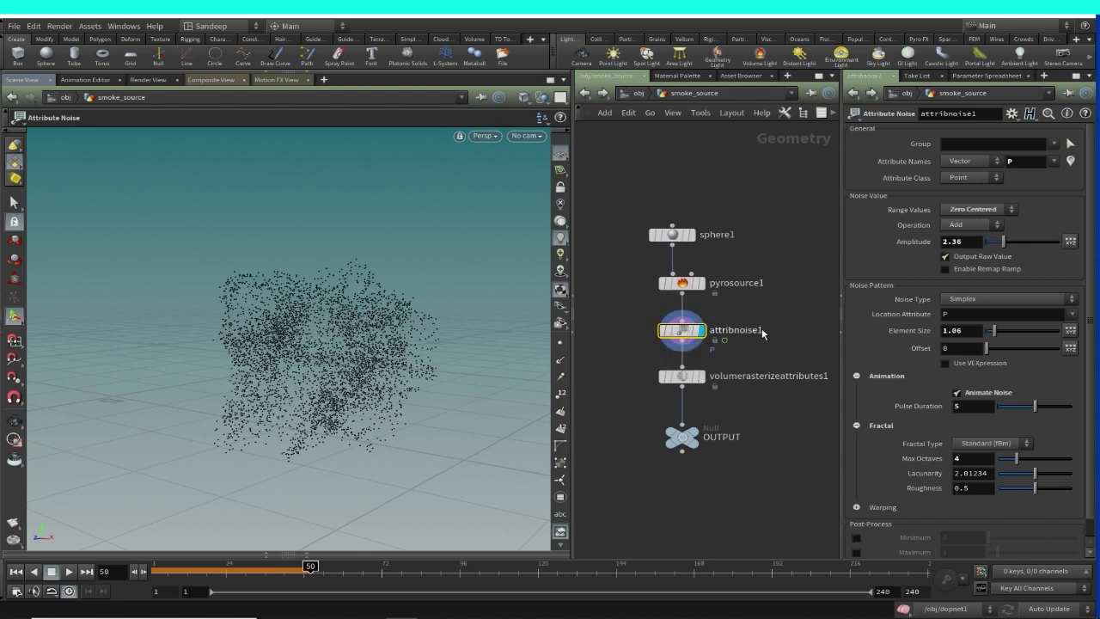
Step: Template pyrosource1 and set its density Scale to 1.37, then reselect attribnoise1
left_click(697, 285)
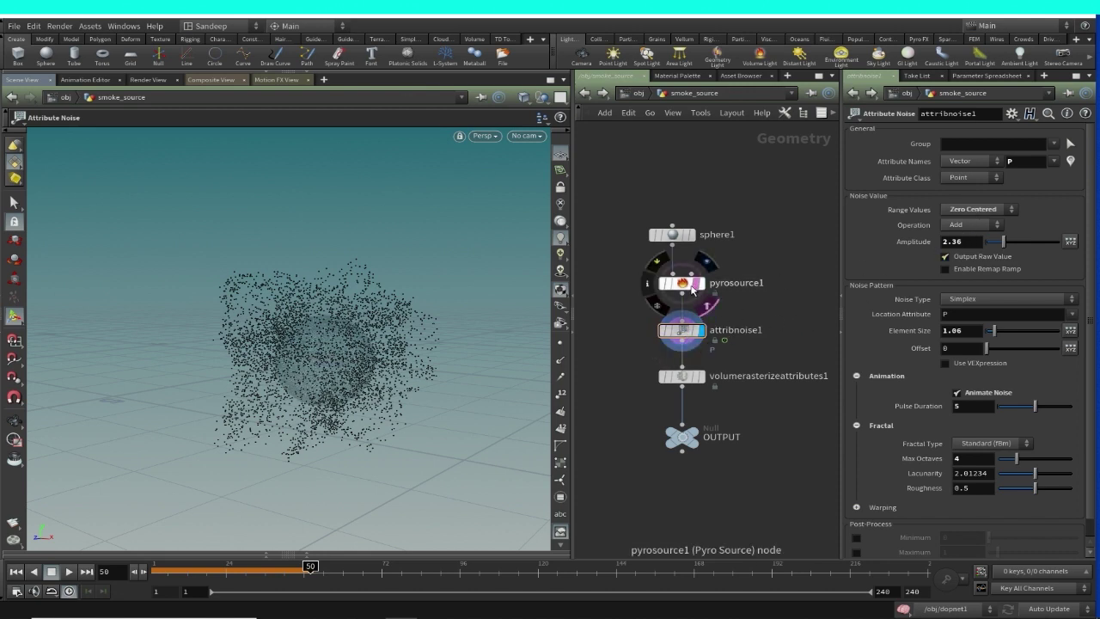
left_click(682, 286)
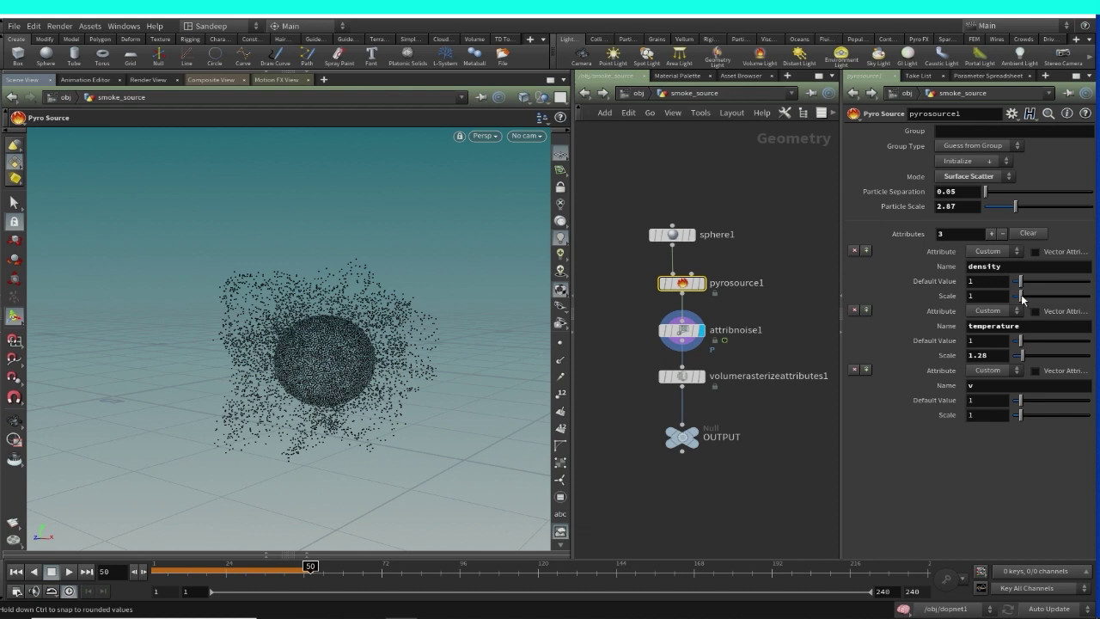
left_click_drag(1022, 298, 1024, 295)
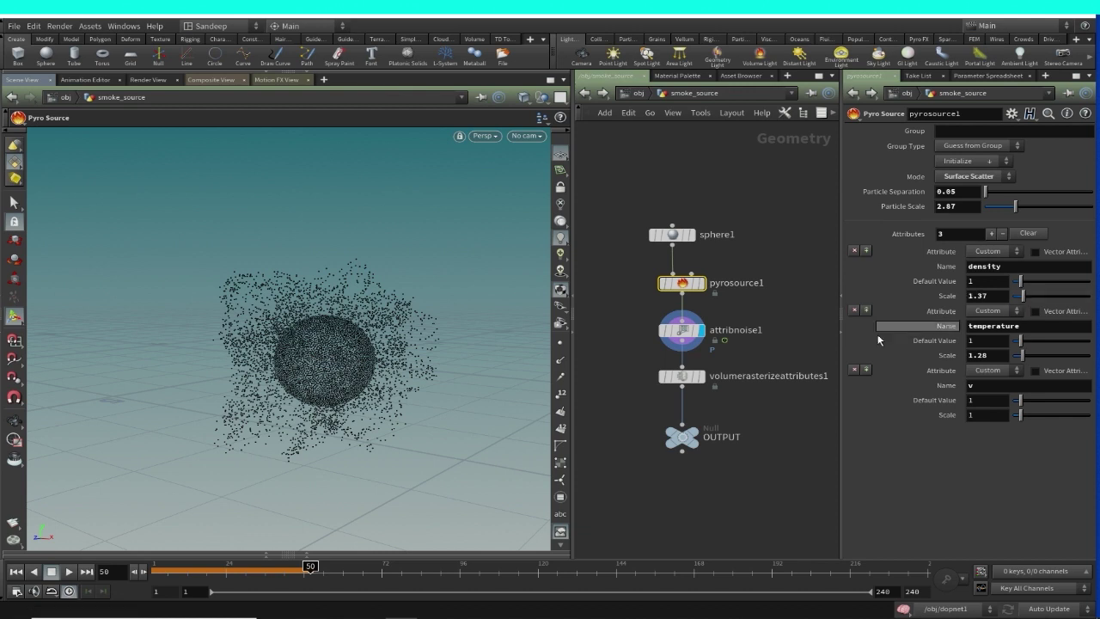
left_click(685, 336)
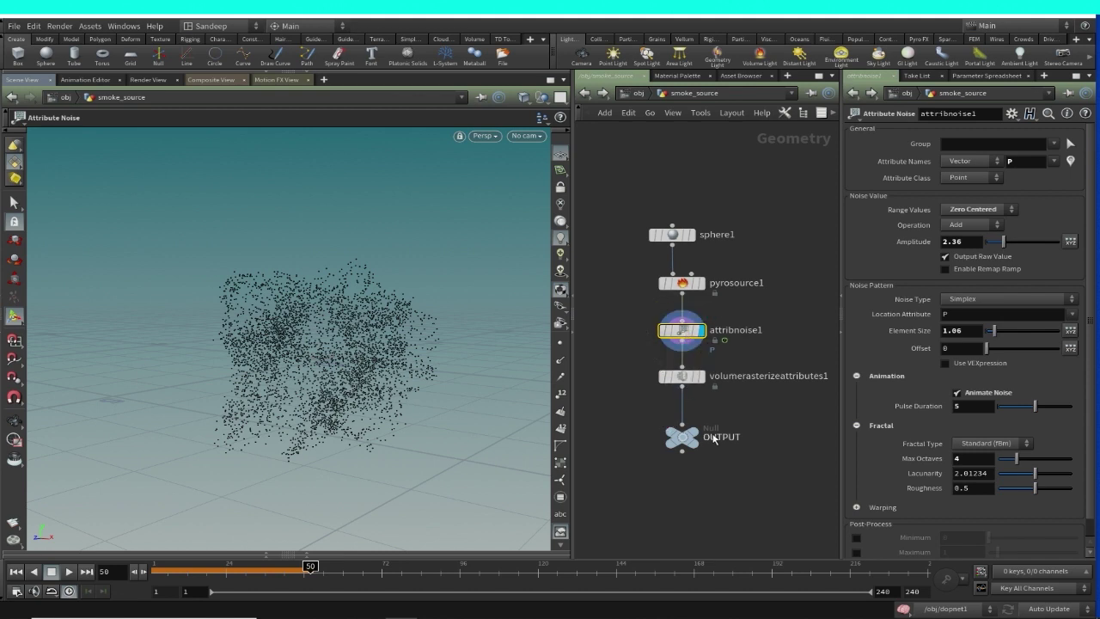
Step: Set volumerasterizeattributes1's Voxel Size to 0.05 and rewind to frame 1
left_click(685, 378)
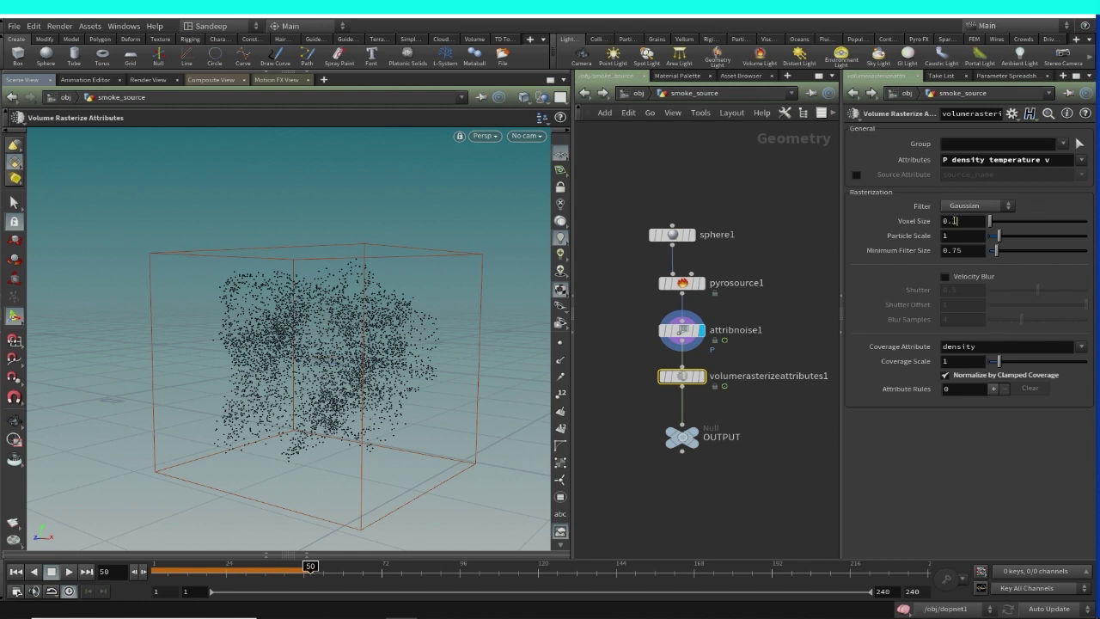
key("Return")
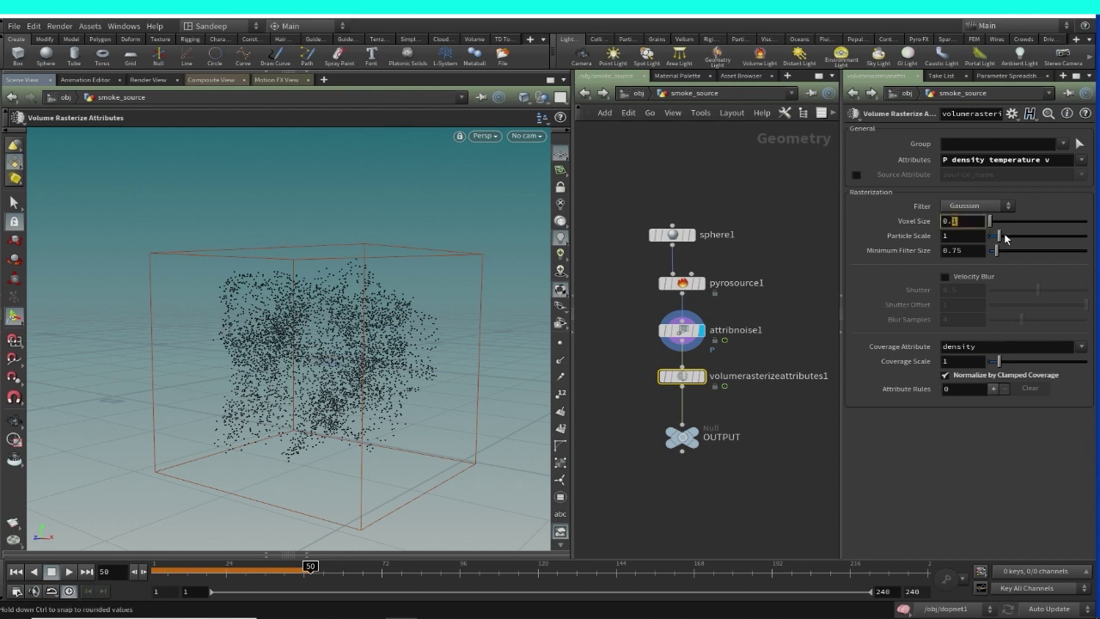
type("0.05")
key("Return")
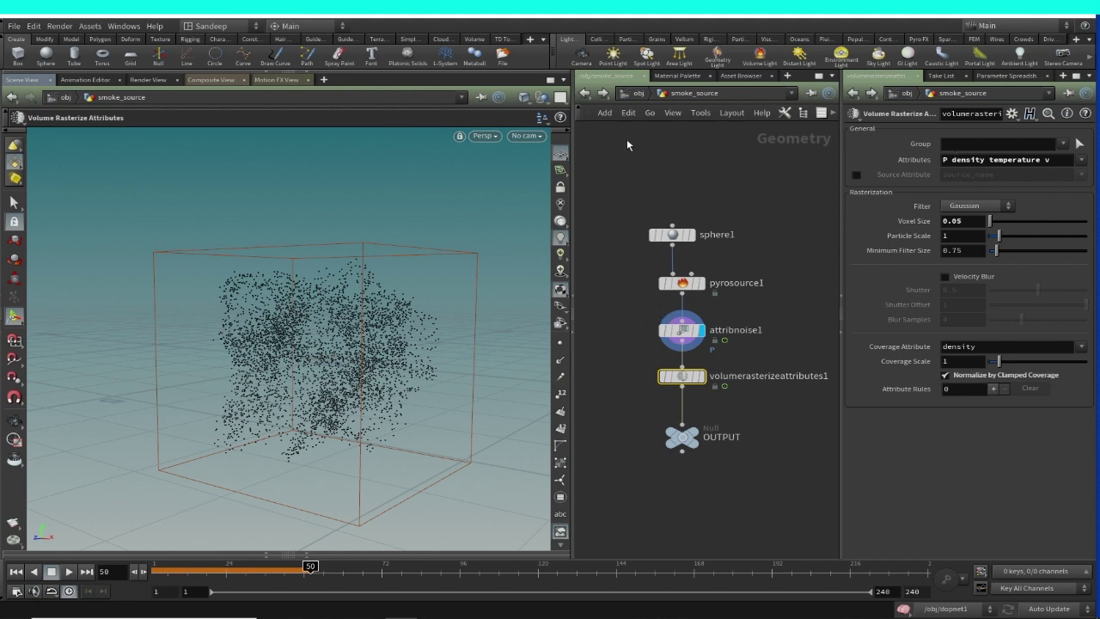
left_click(15, 572)
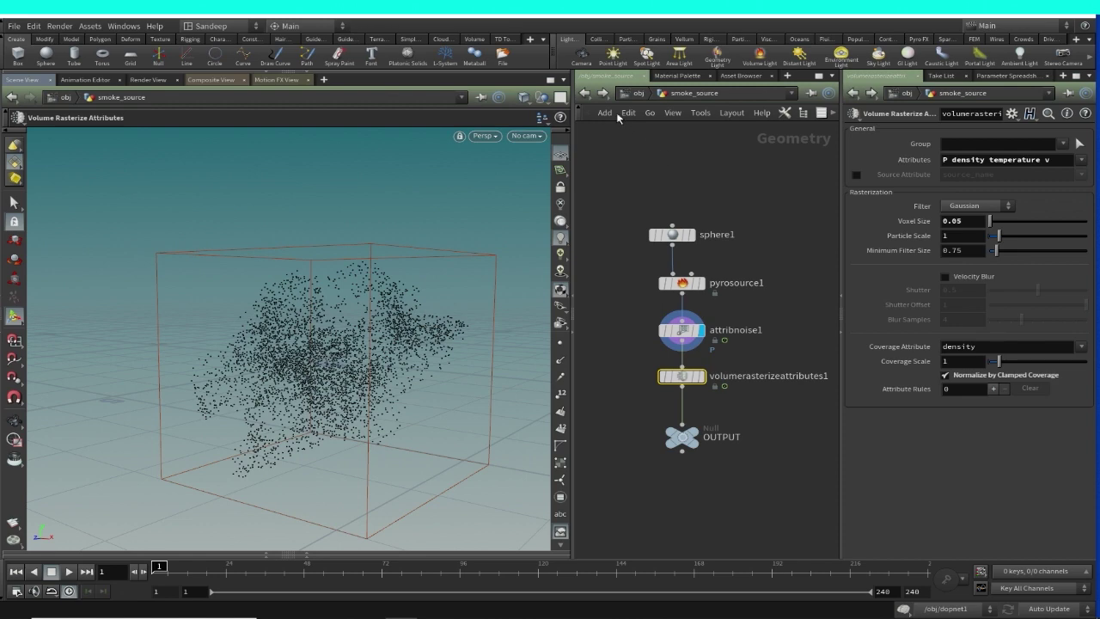
Step: Re-enter dopnet1 and play the re-simulated smoke to frame 12
left_click(584, 92)
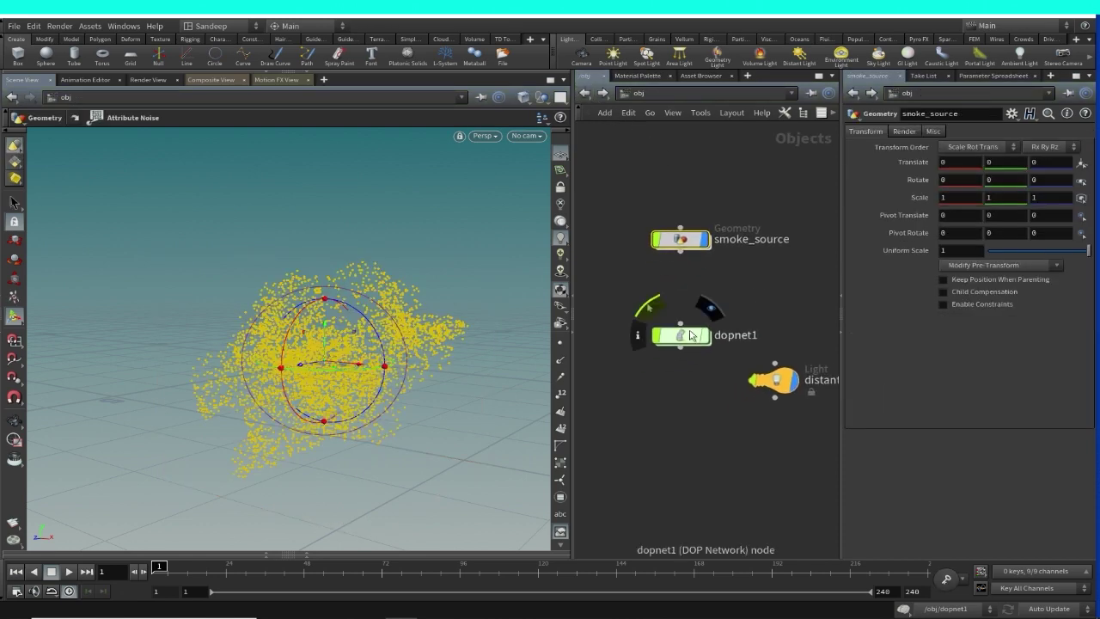
double_click(681, 335)
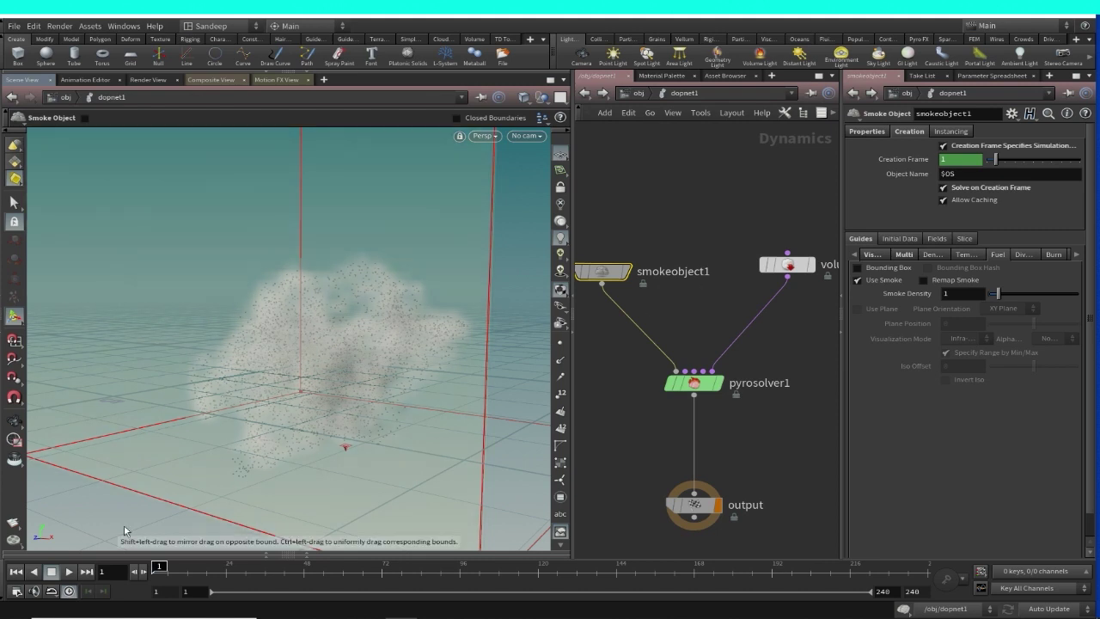
left_click(69, 572)
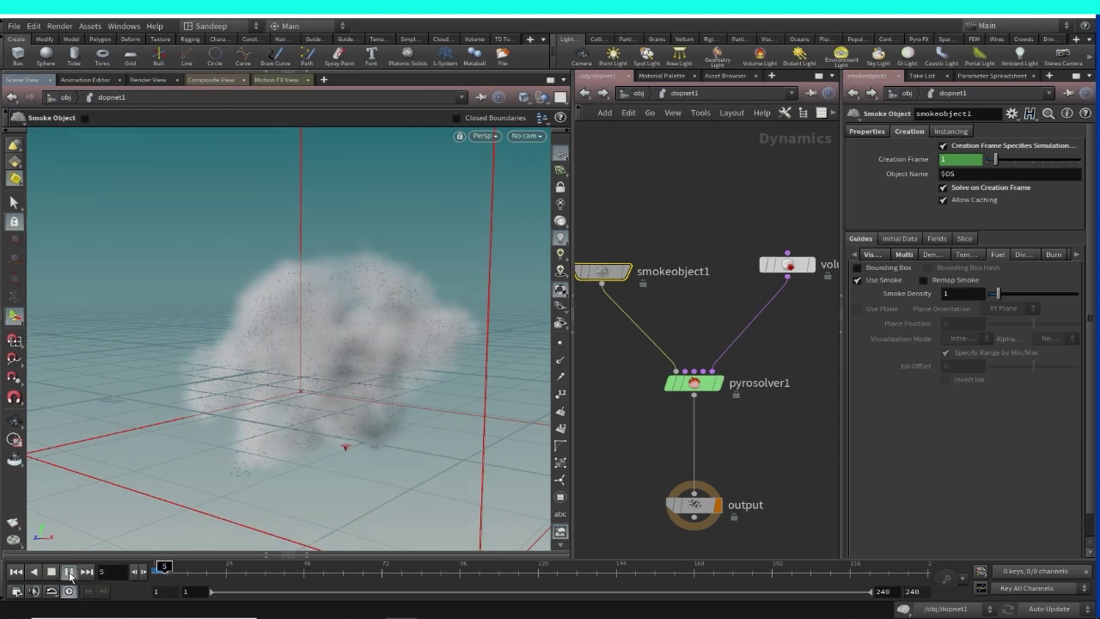
left_click(68, 572)
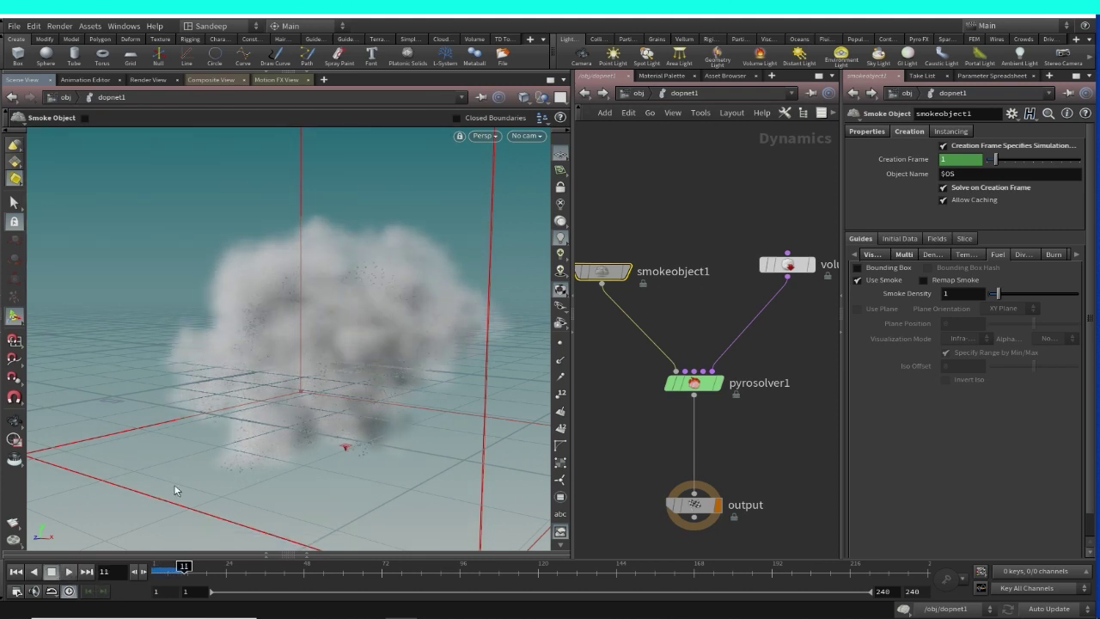
key("Escape")
scroll(381, 413, "down", 5)
left_click_drag(323, 436, 361, 434)
key("Return")
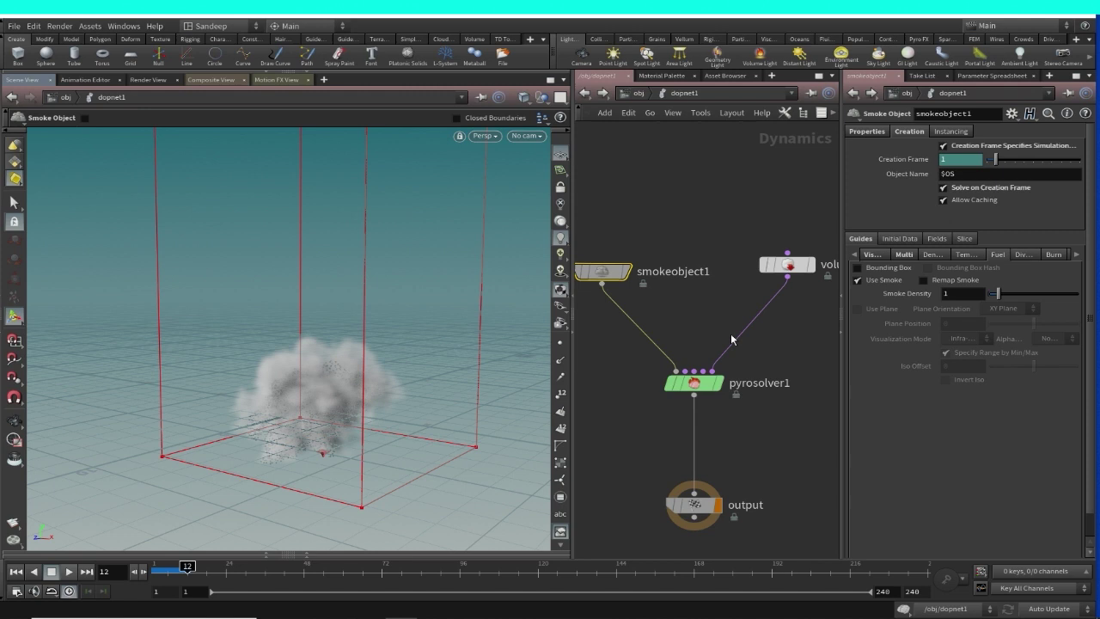
Step: Inspect the volumesource1, smokeobject1 and pyrosolver1 parameters
left_click(787, 264)
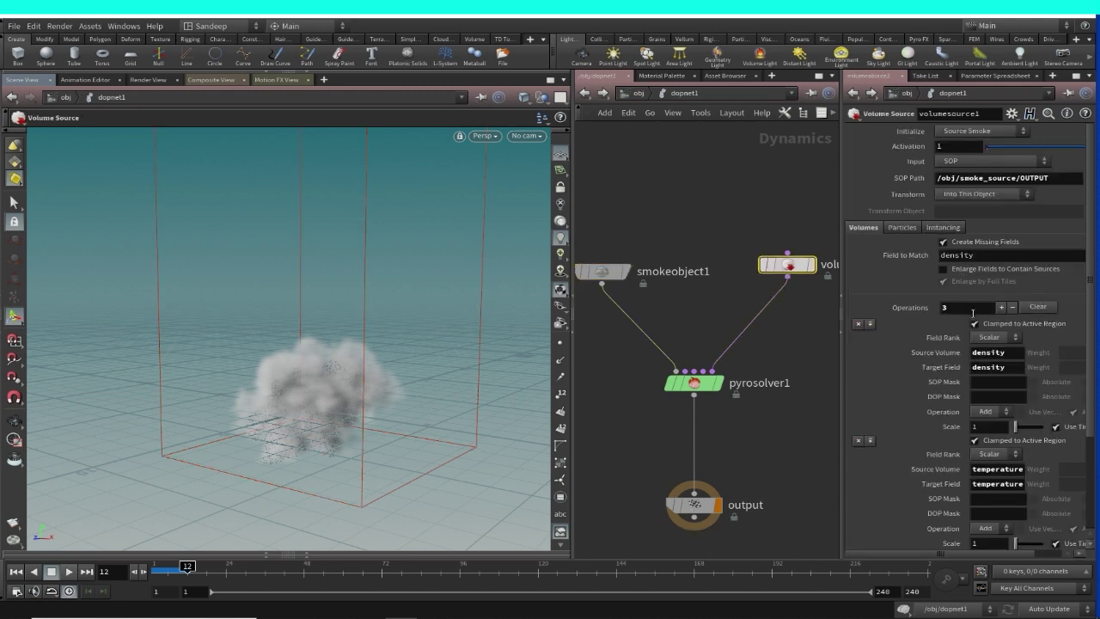
left_click(604, 271)
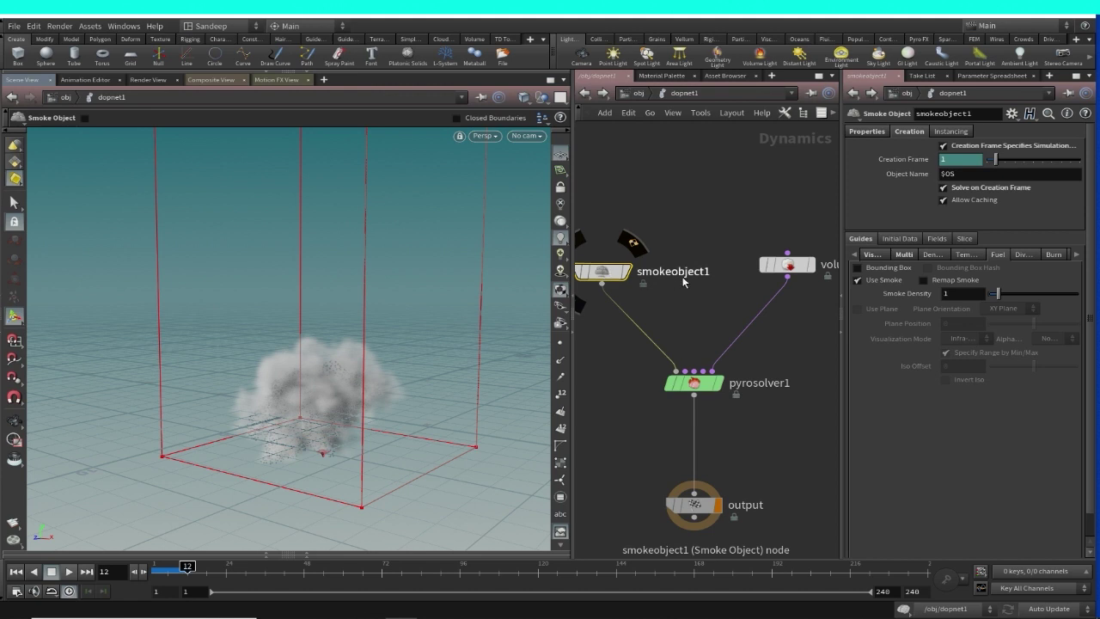
left_click(694, 382)
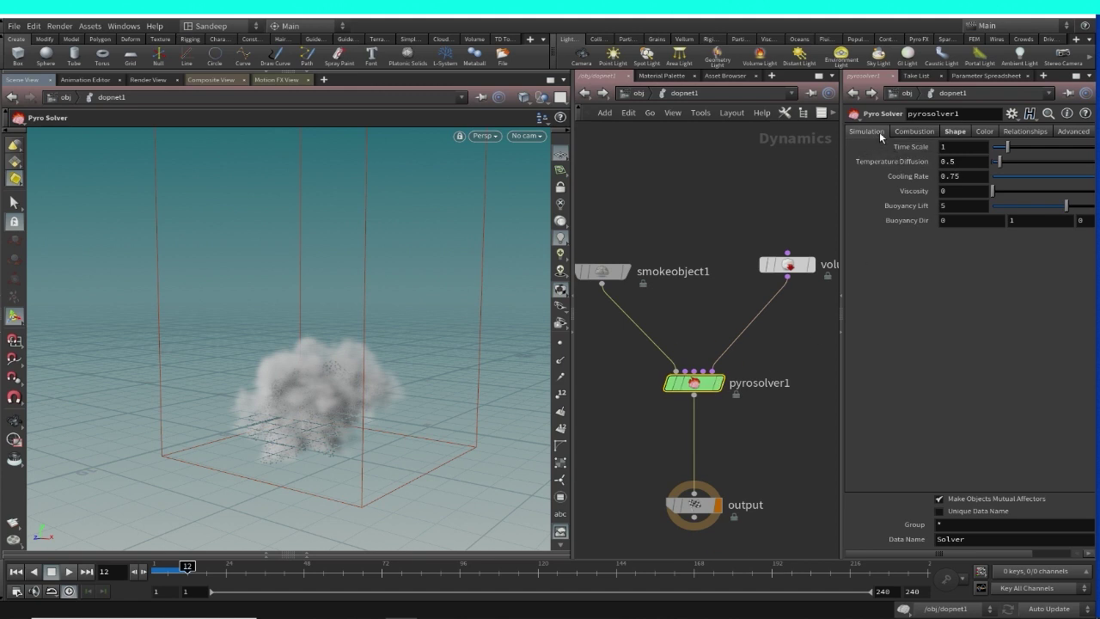
Step: Set the viewport's Display Options Color Scheme to Dark so the smoke shows against black
left_click(911, 135)
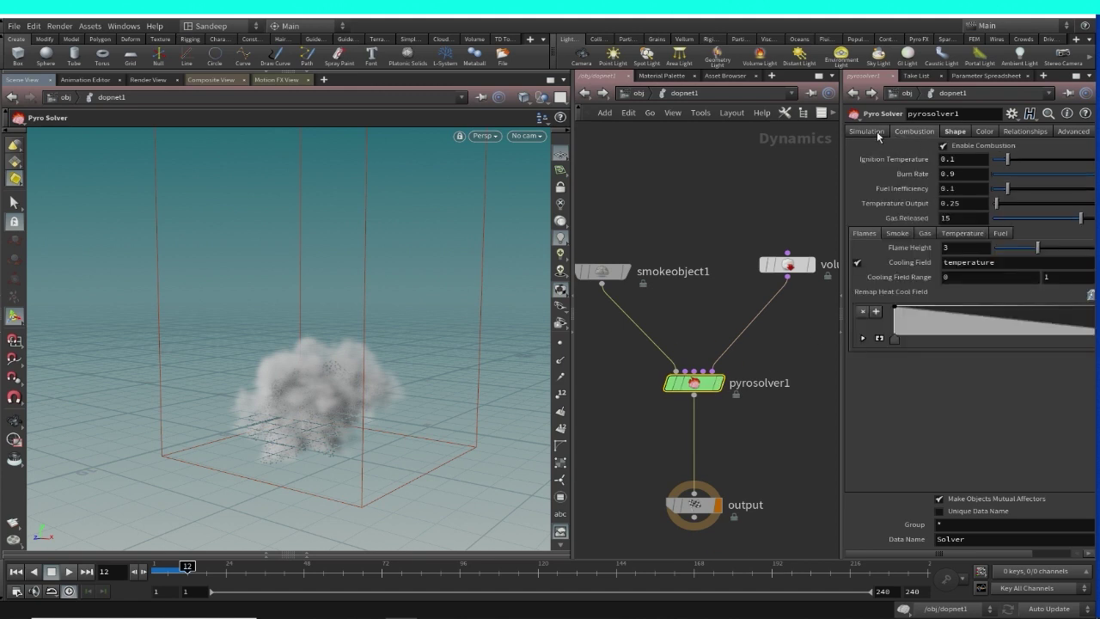
left_click_drag(437, 450, 475, 400, "alt")
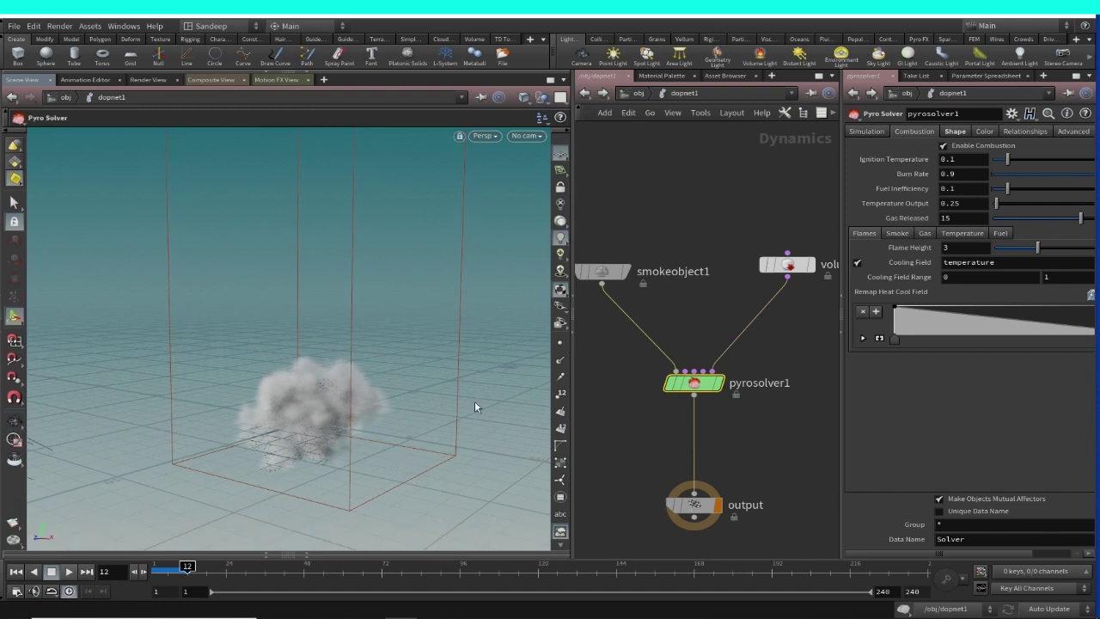
key("d")
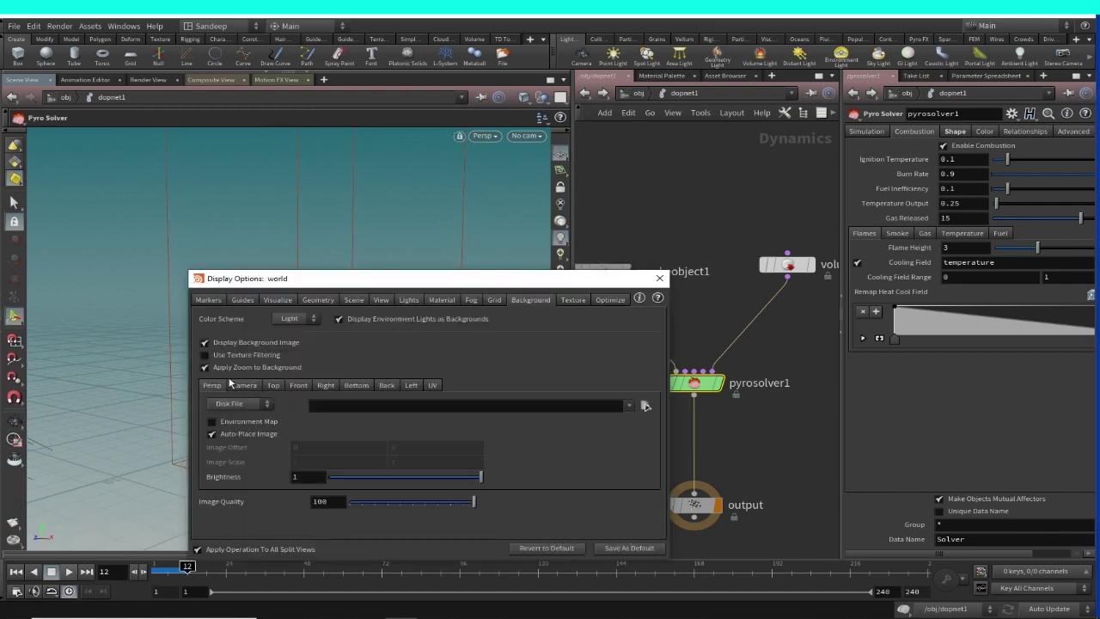
left_click_drag(490, 282, 455, 219)
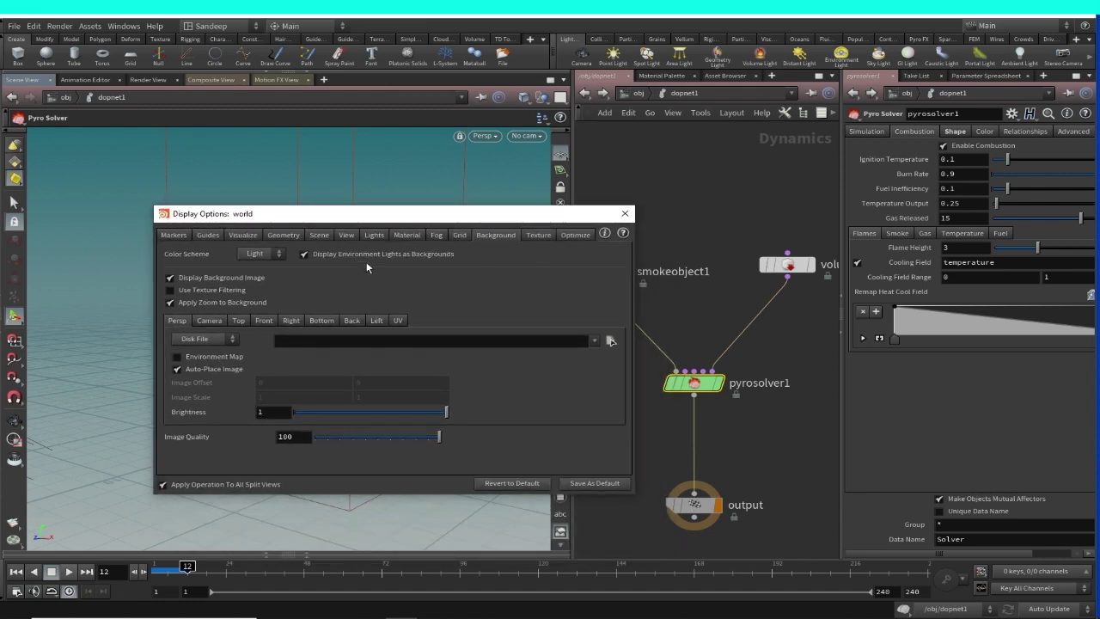
left_click(263, 254)
left_click(258, 269)
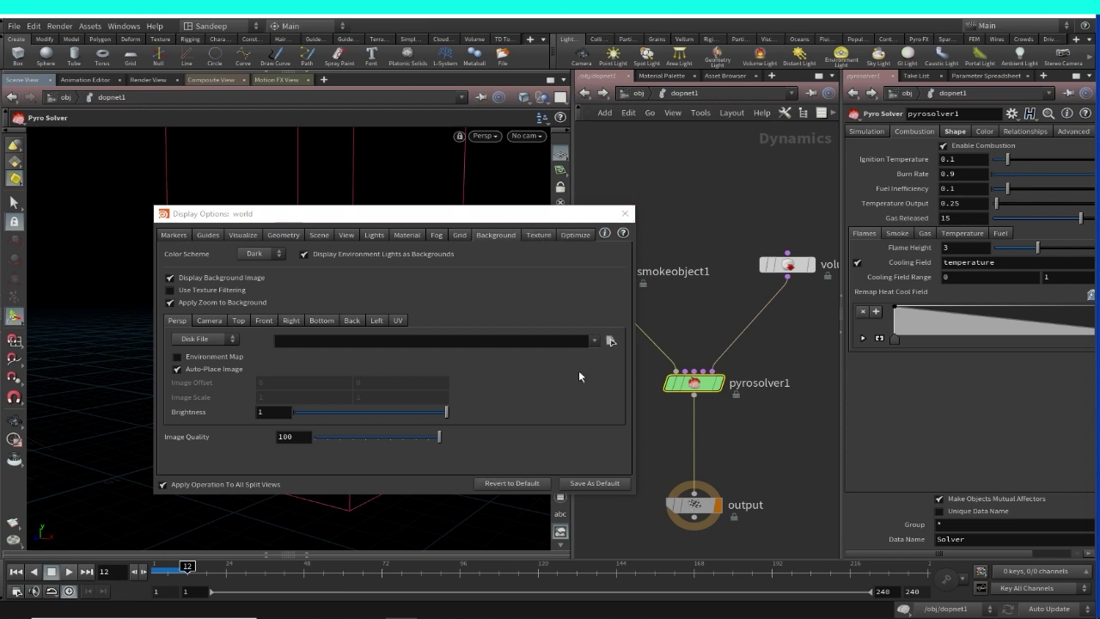
left_click(625, 214)
key("Escape")
left_click_drag(361, 368, 378, 383)
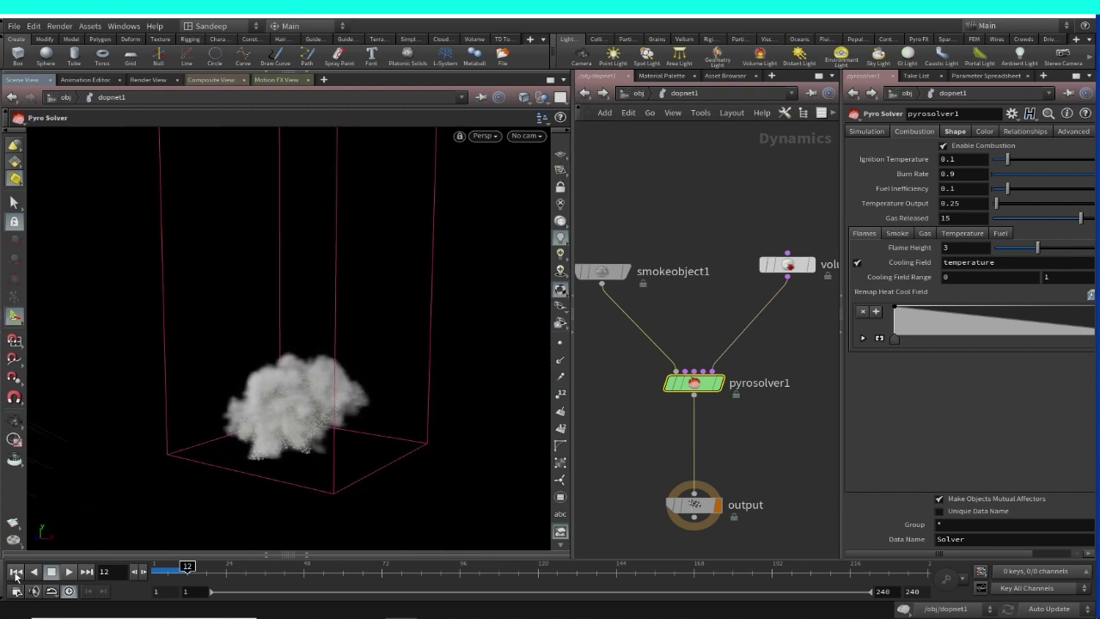
Step: Replay the pyro simulation from frame 1, tilting the view to watch the smoke billow upward
left_click(16, 570)
left_click(71, 574)
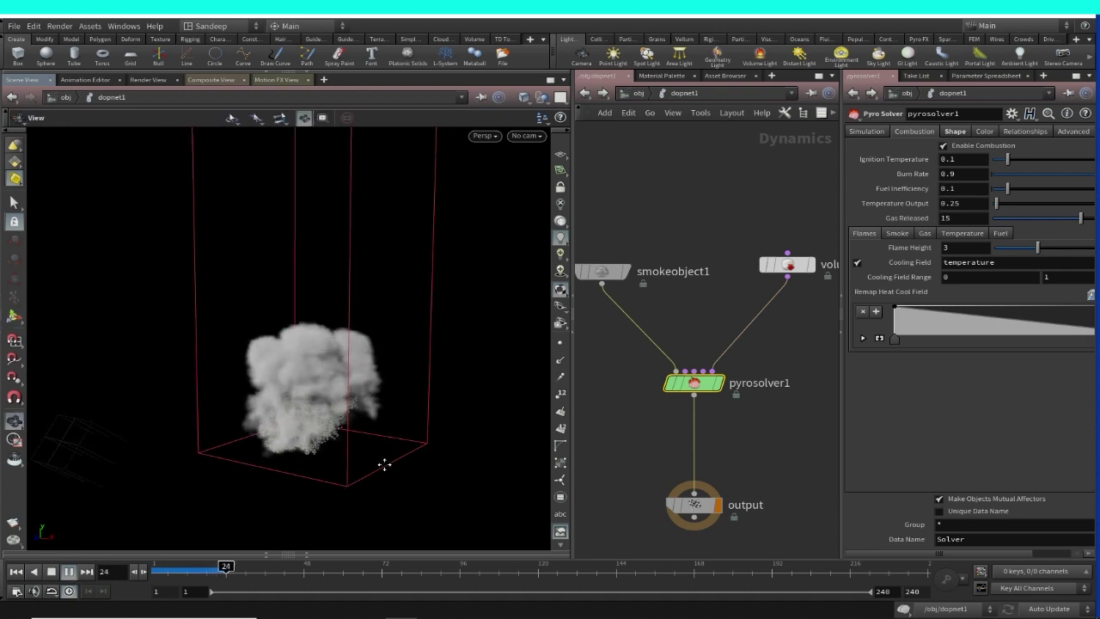
left_click_drag(381, 461, 413, 471)
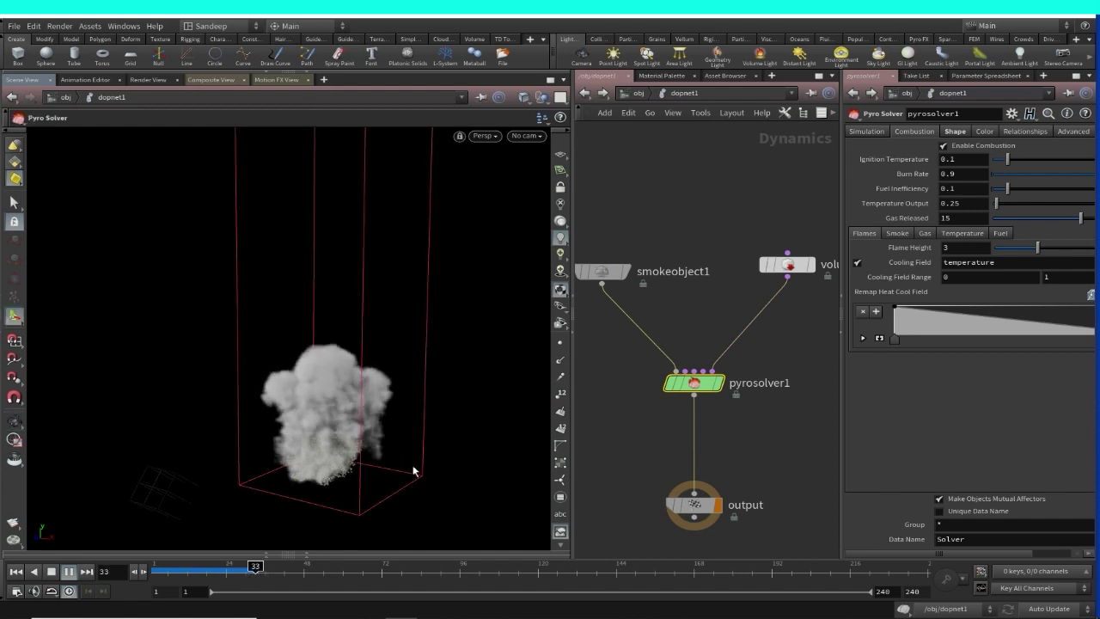
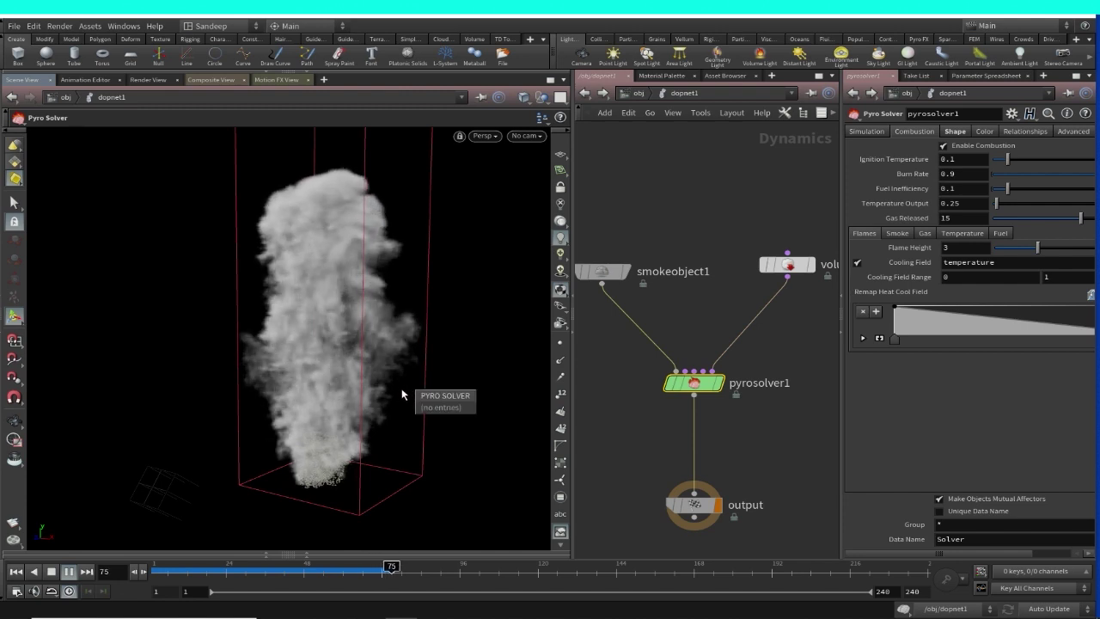
Step: Reframe the view on the smoke container and restart the simulation playback from frame 1
key("Escape")
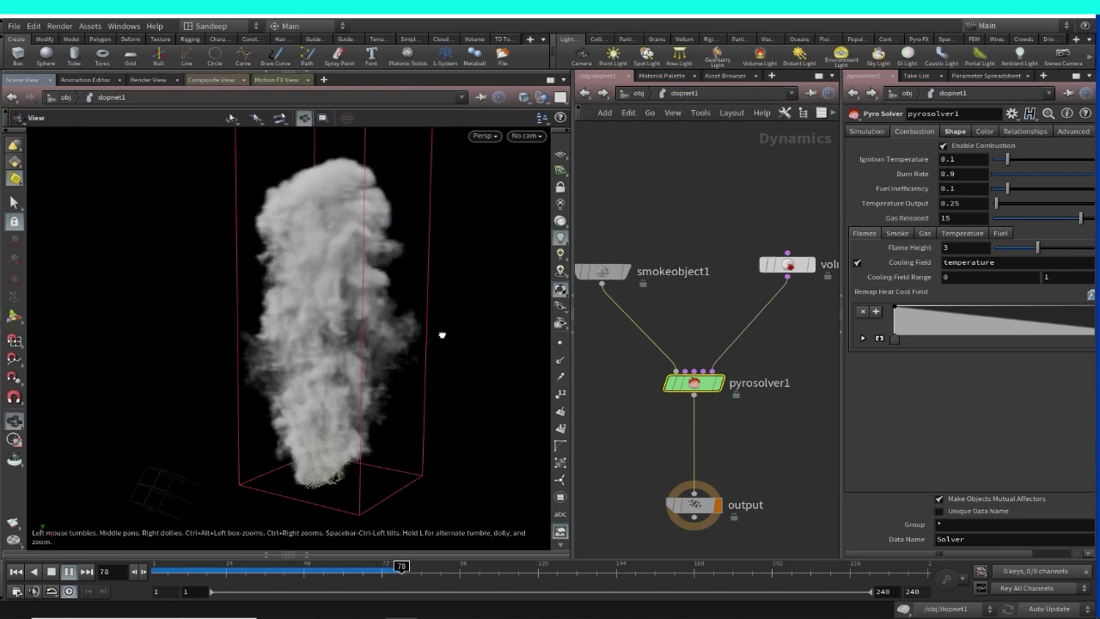
left_click_drag(441, 332, 464, 331)
mouse_move(435, 386)
left_mouse_down()
mouse_move(429, 395)
mouse_move(434, 377)
mouse_move(404, 376)
mouse_move(417, 375)
left_mouse_up()
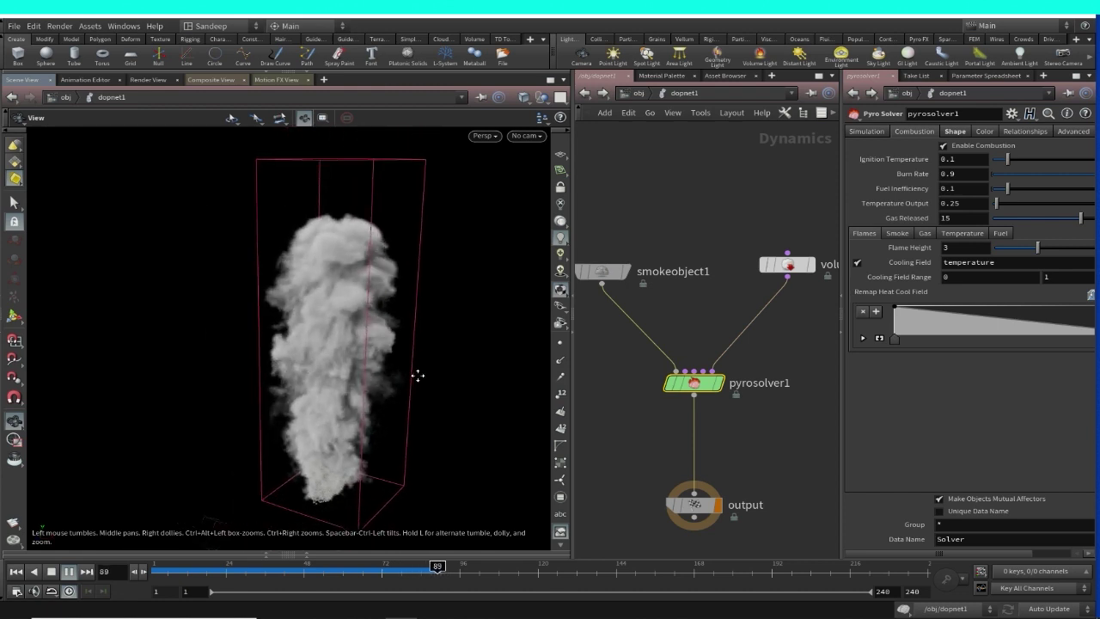
left_click_drag(485, 331, 481, 332)
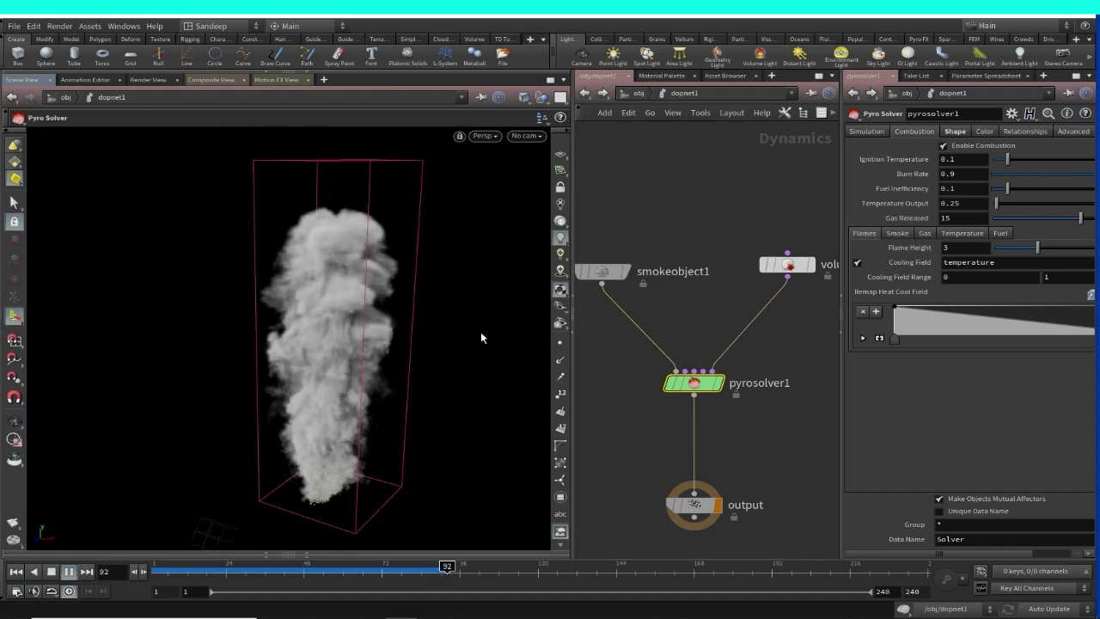
left_click(69, 572)
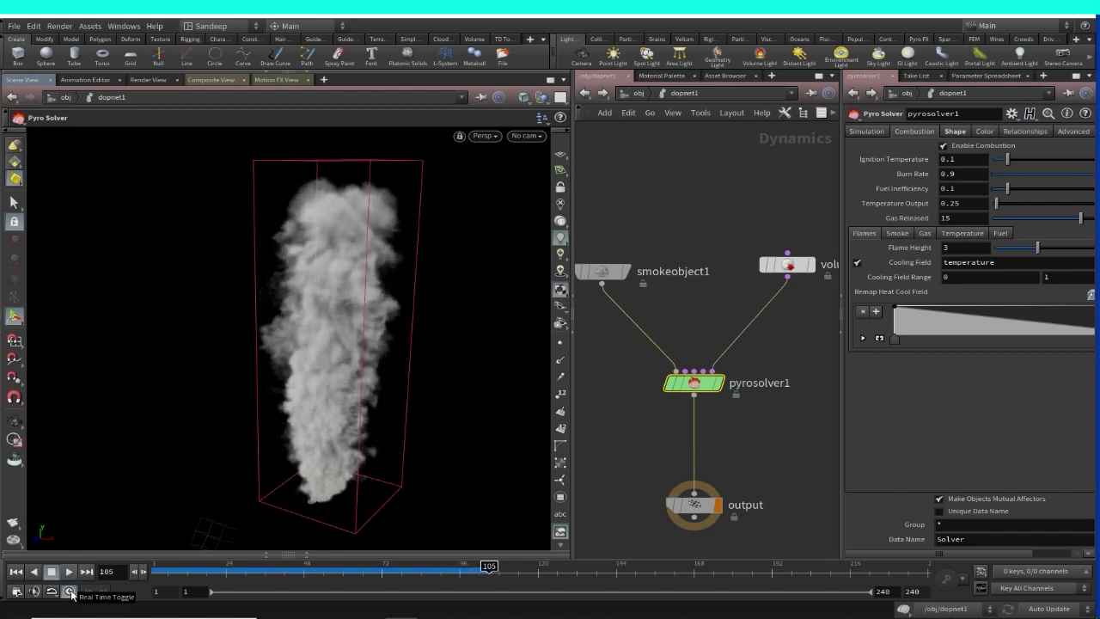
left_click(15, 572)
left_click(70, 572)
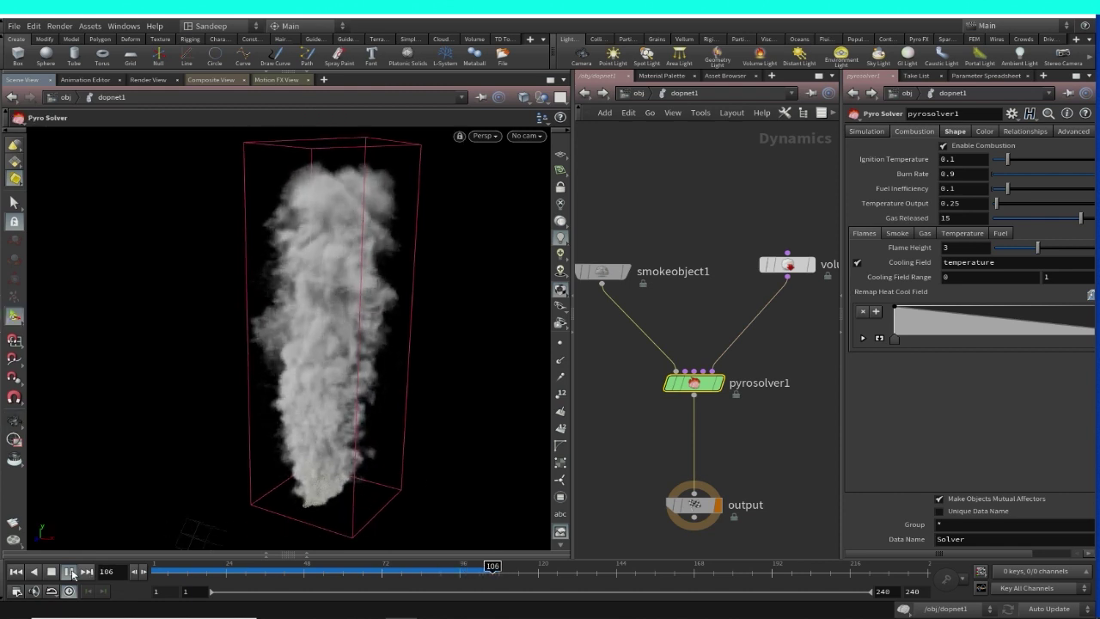
Step: Inspect smokeobject1's parameters, then volumesource1's, which sources /obj/smoke_source/OUTPUT
mouse_move(780, 271)
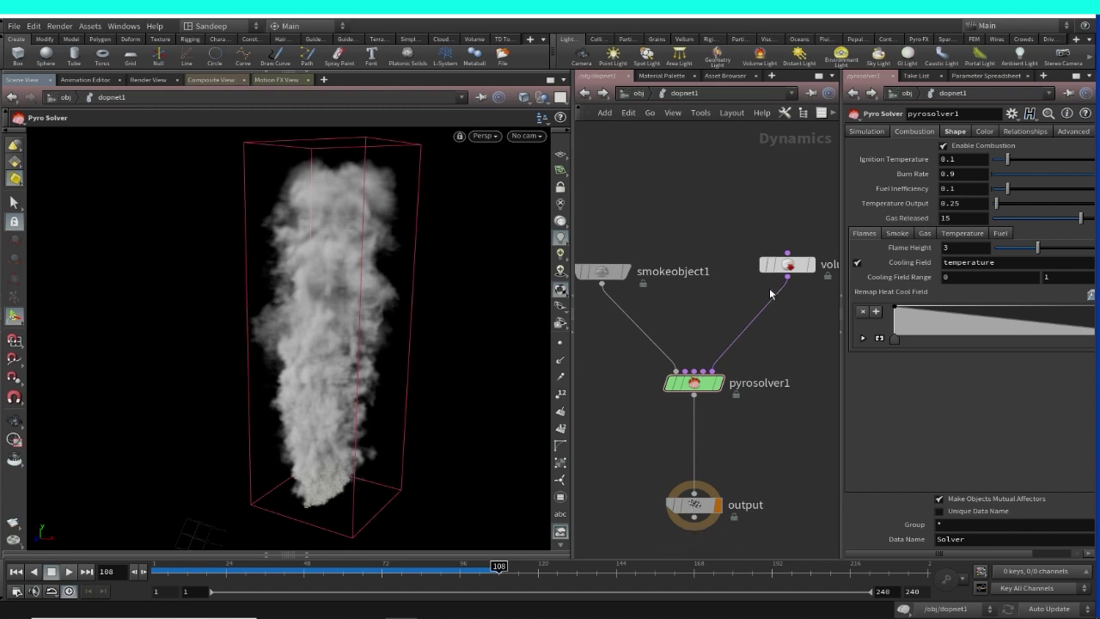
middle_click_drag(779, 378, 755, 386)
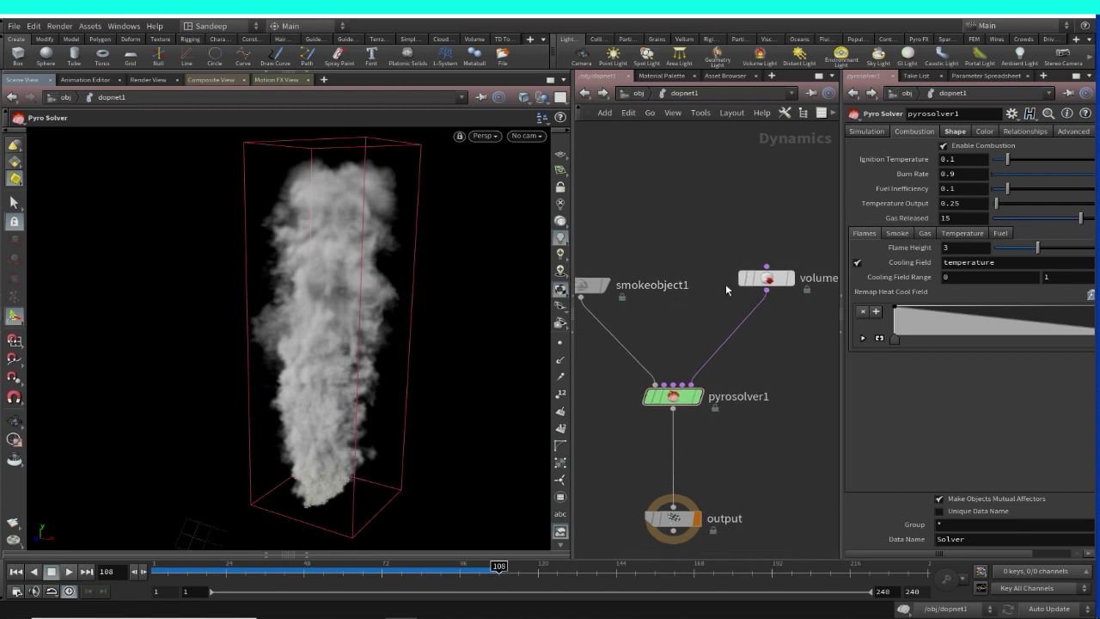
left_click(607, 289)
middle_click_drag(716, 223, 707, 244)
left_click(786, 282)
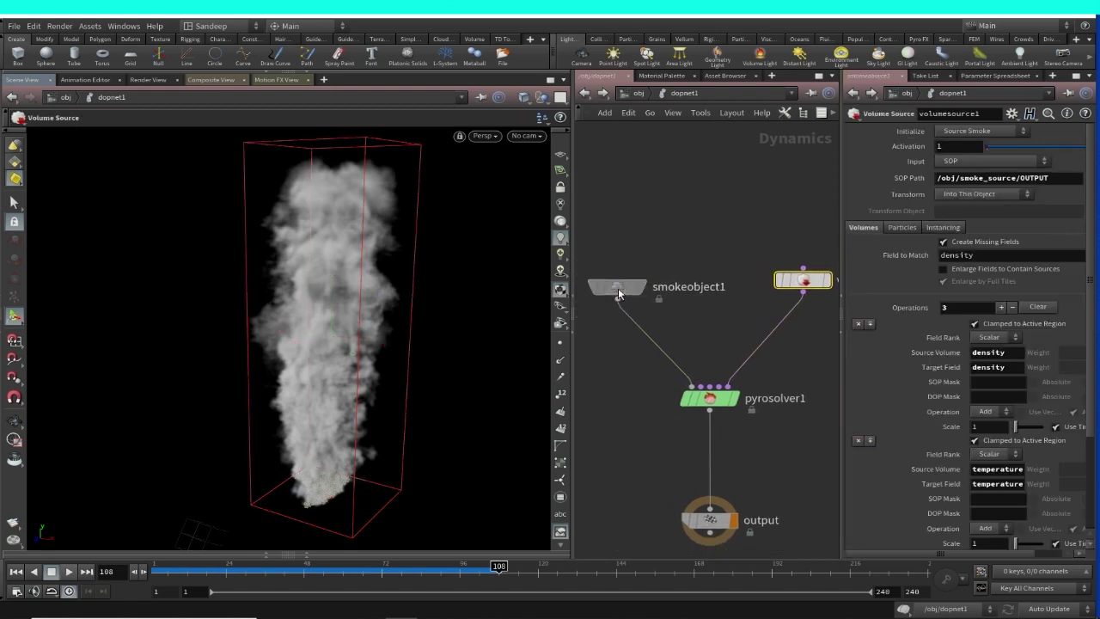
Step: Review smokeobject1's container size and center, then bring up pyrosolver1's Shape settings
left_click(615, 287)
left_click(868, 132)
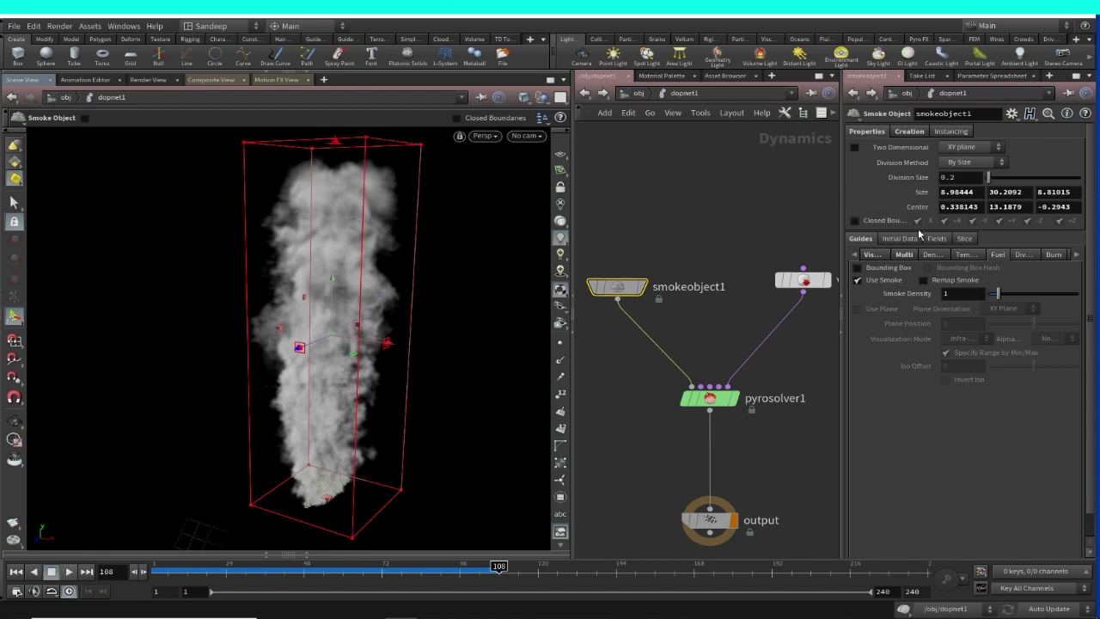
left_click(710, 398)
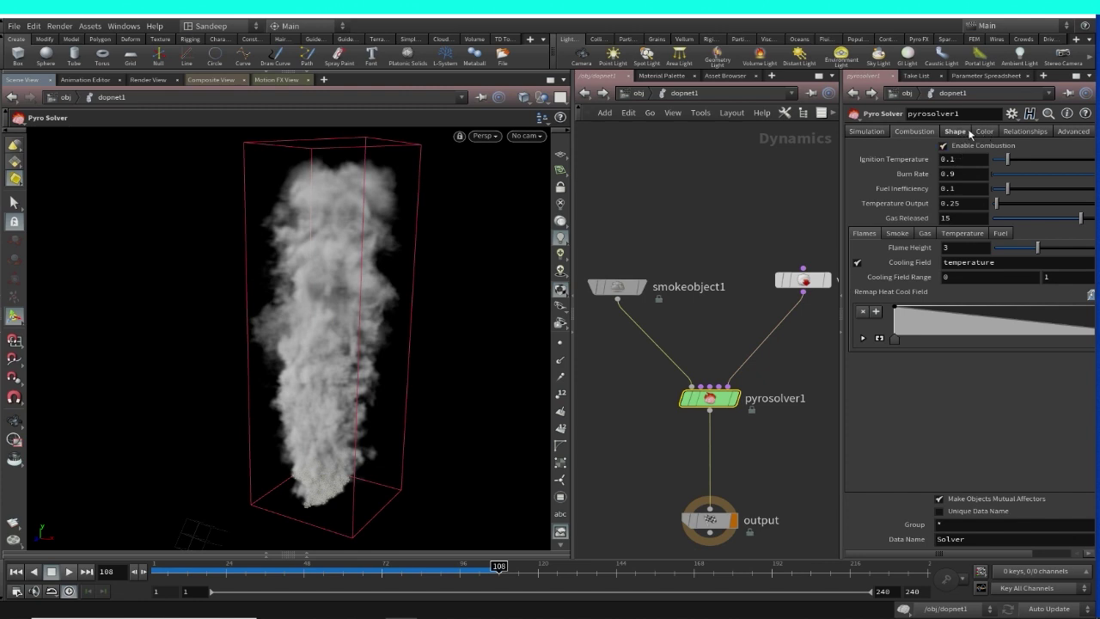
left_click(954, 132)
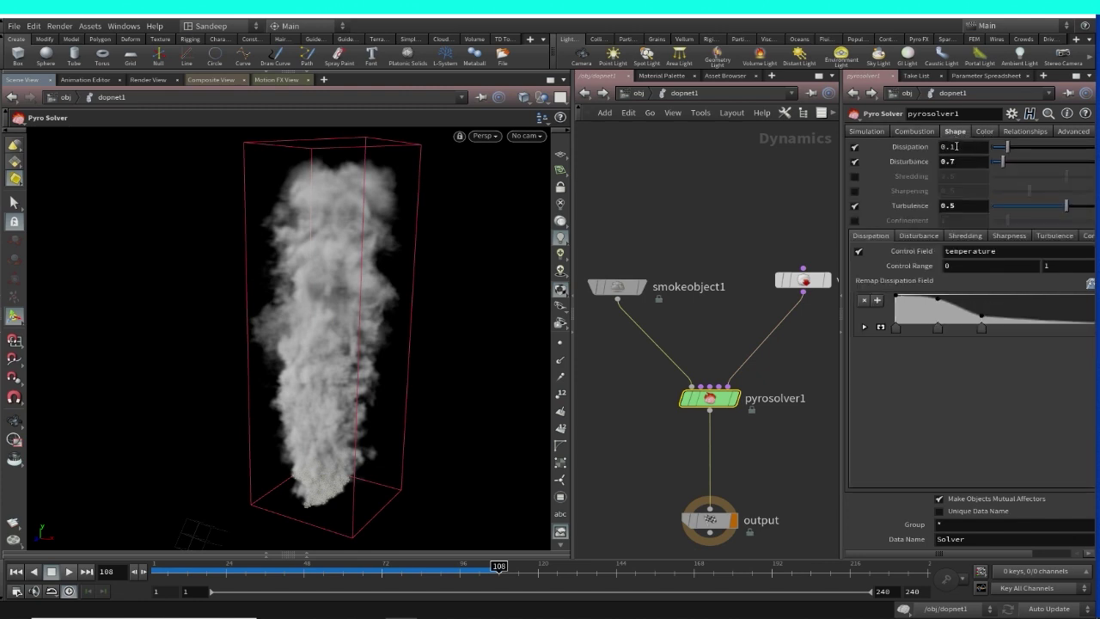
Step: Set pyrosolver1's Dissipation to 1
double_click(944, 147)
type("5")
key("Return")
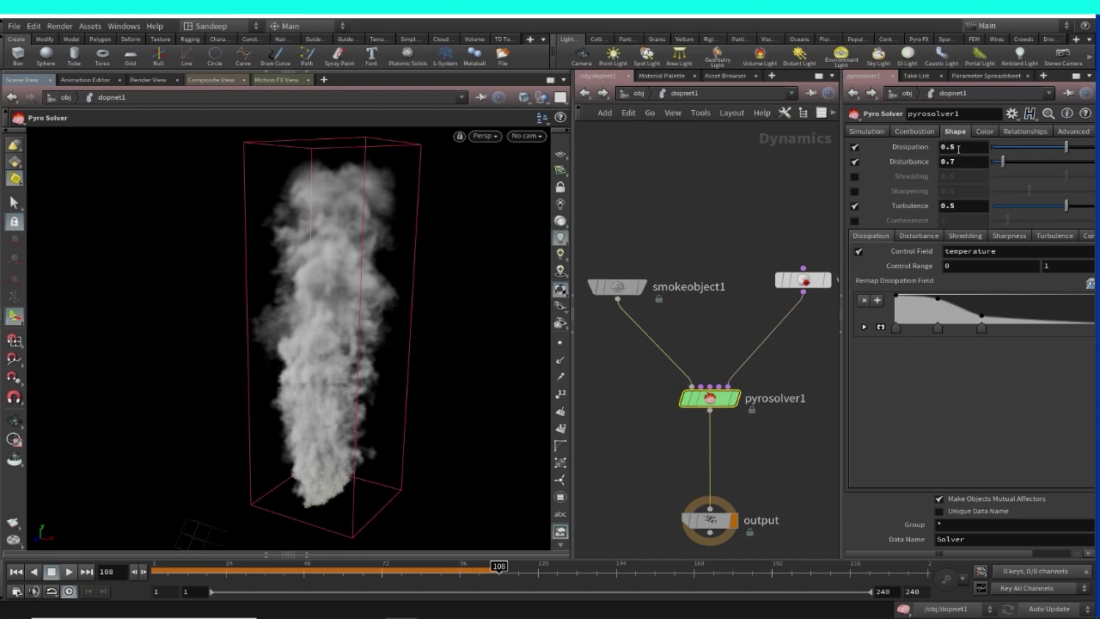
type("1")
key("Return")
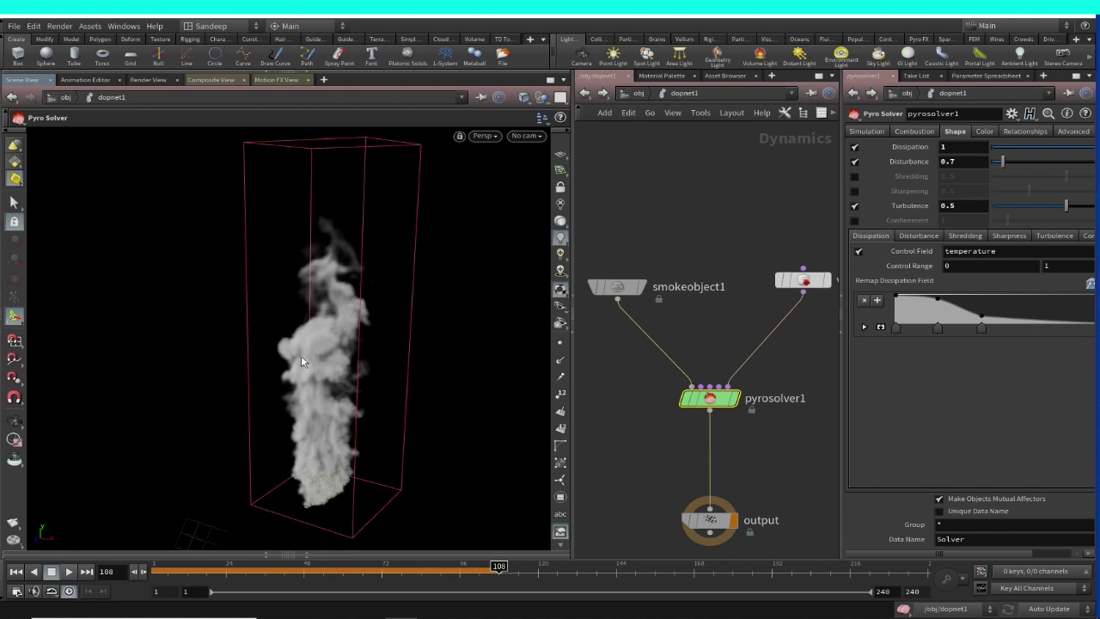
Step: Set Turbulence to 0.6 and rewind the simulation to frame 1
key("Escape")
left_click_drag(291, 340, 388, 295)
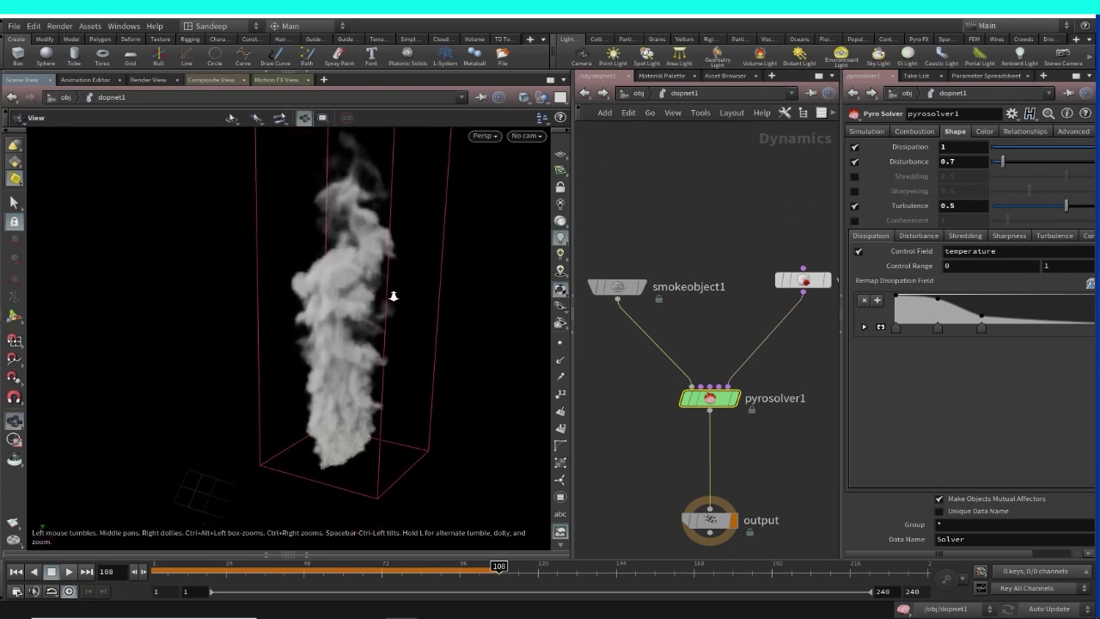
key("Return")
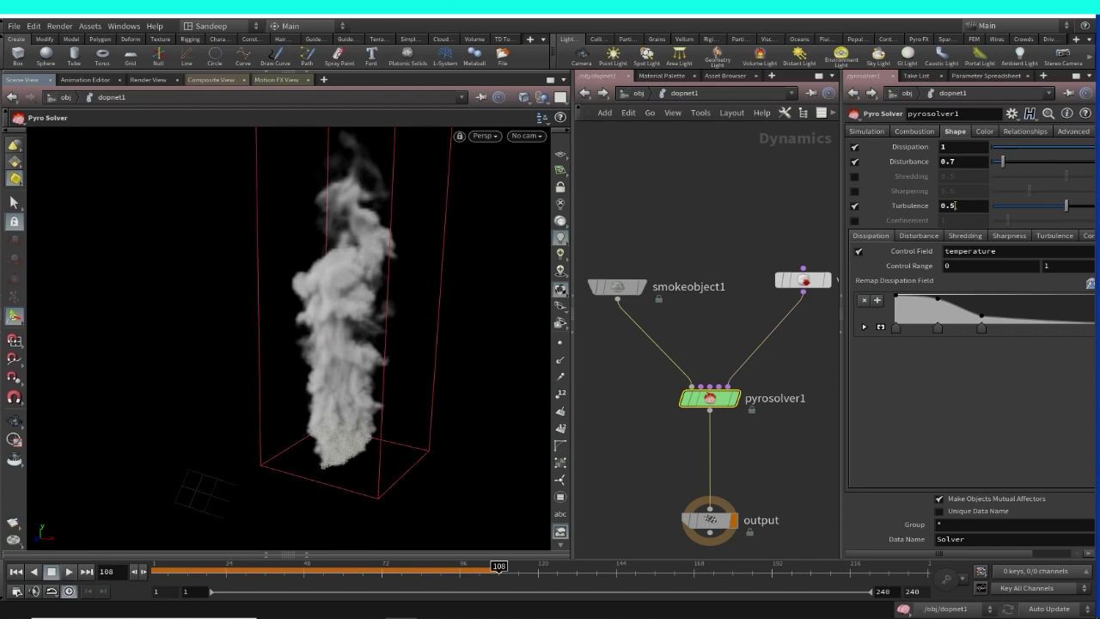
left_click(952, 206)
key("Return")
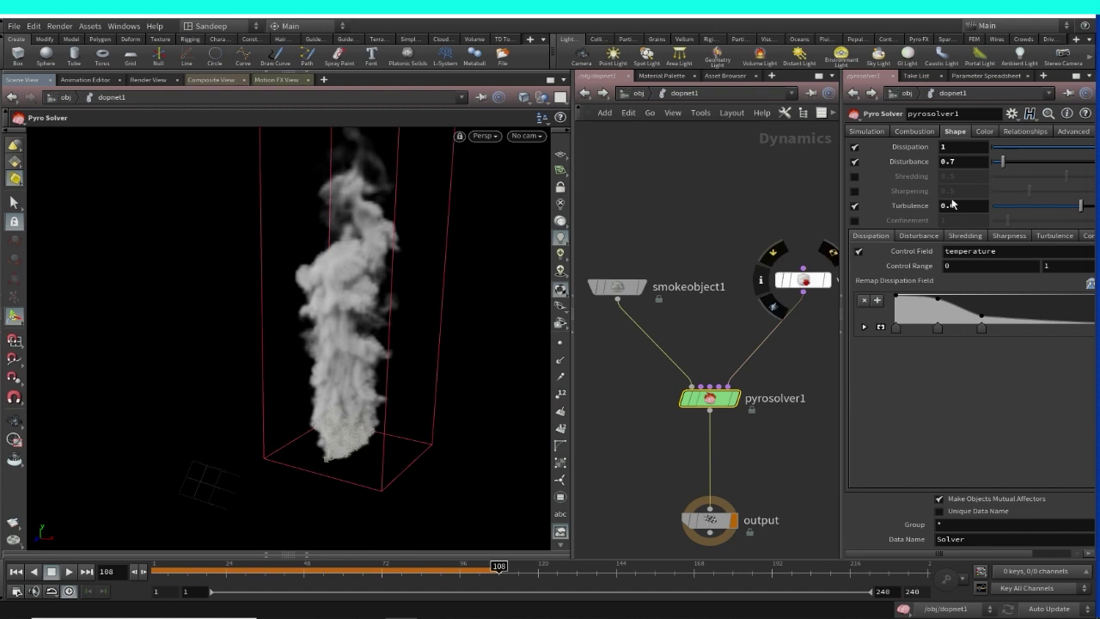
left_click(15, 572)
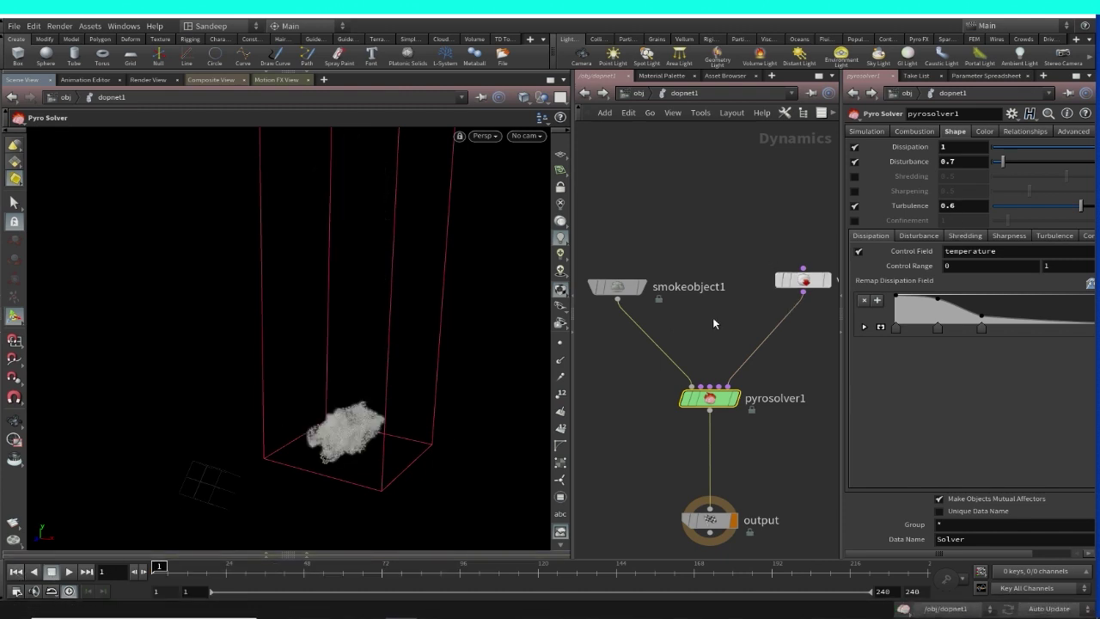
Step: At object level, hide smoke_source, display dopnet1, and play the simulation
left_click(584, 92)
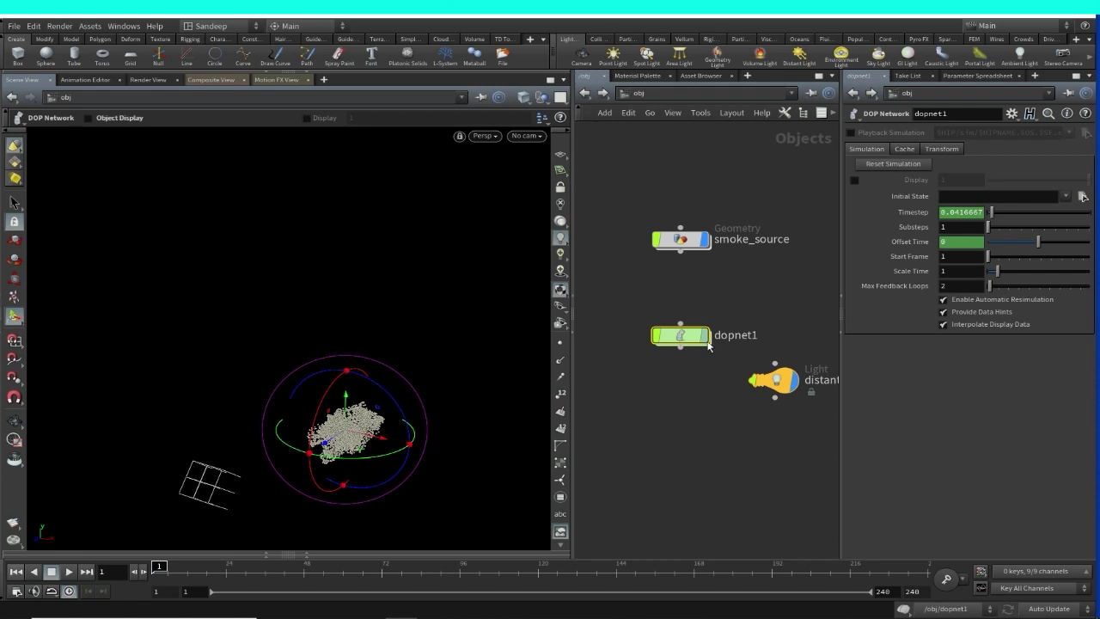
left_click(705, 239)
left_click(705, 335)
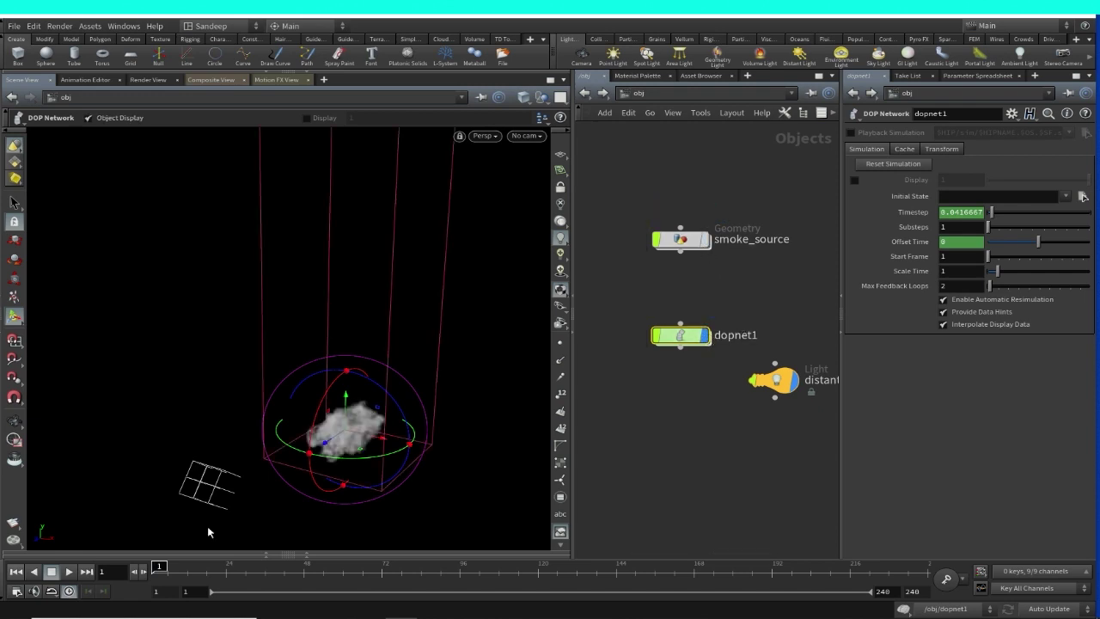
left_click(69, 571)
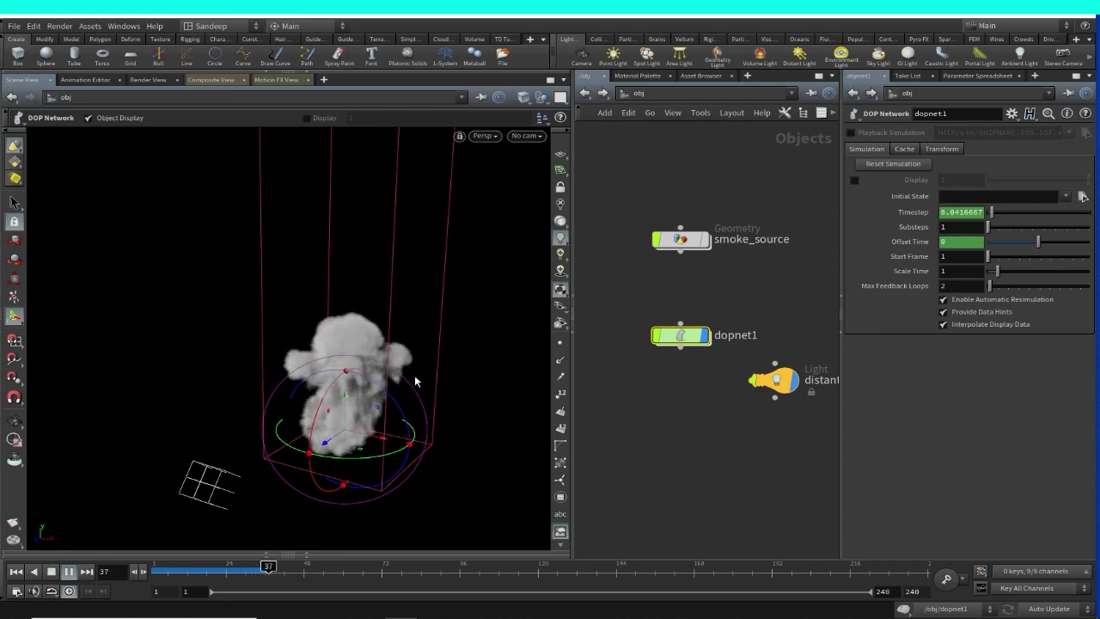
Step: Orbit around the plume and replay the simulation from frame 1 through frame 131
key("Escape")
left_click_drag(439, 418, 438, 418)
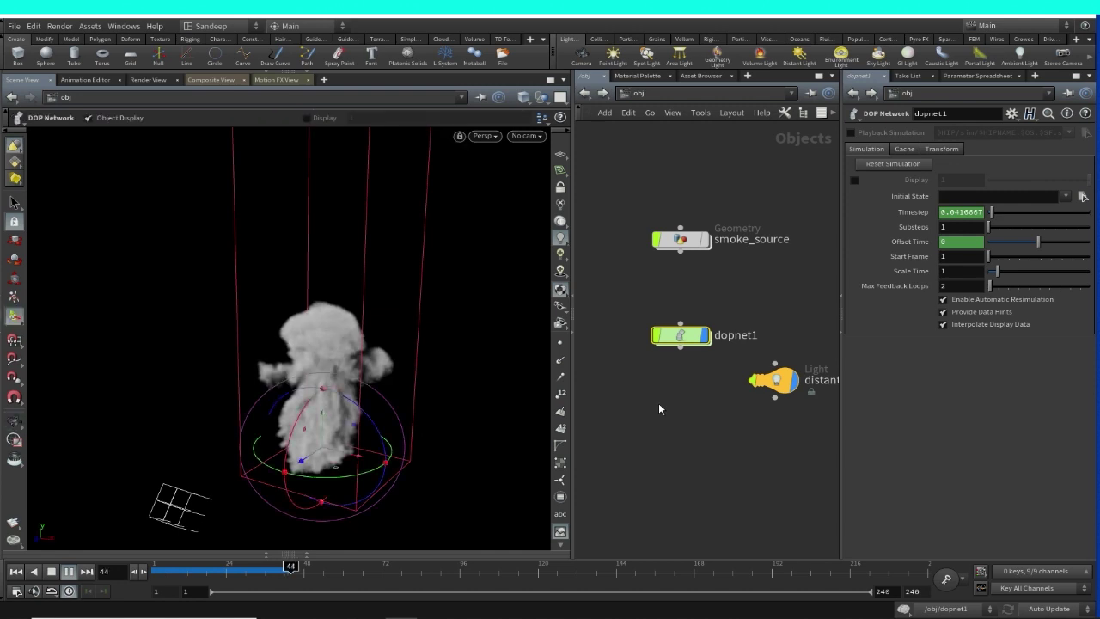
key("Return")
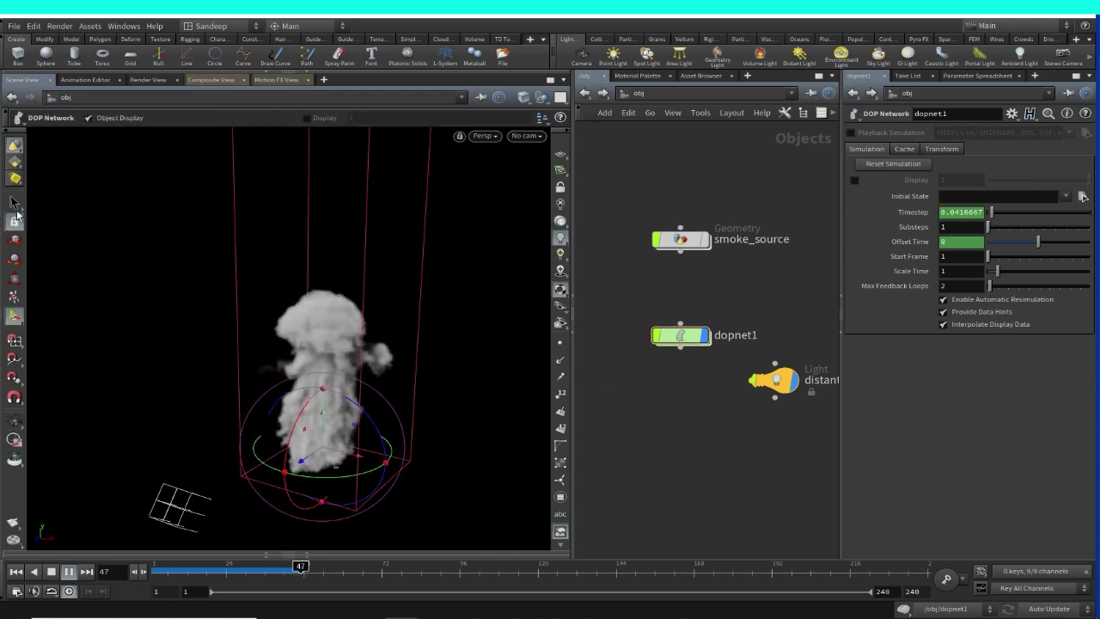
key("s")
left_click(18, 257)
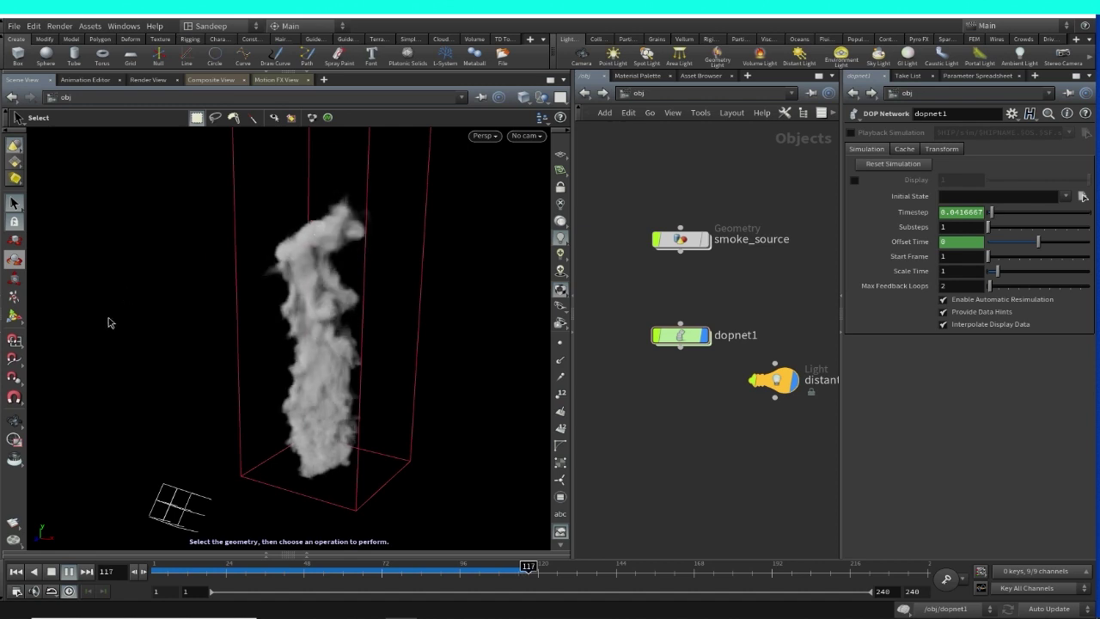
left_click(71, 573)
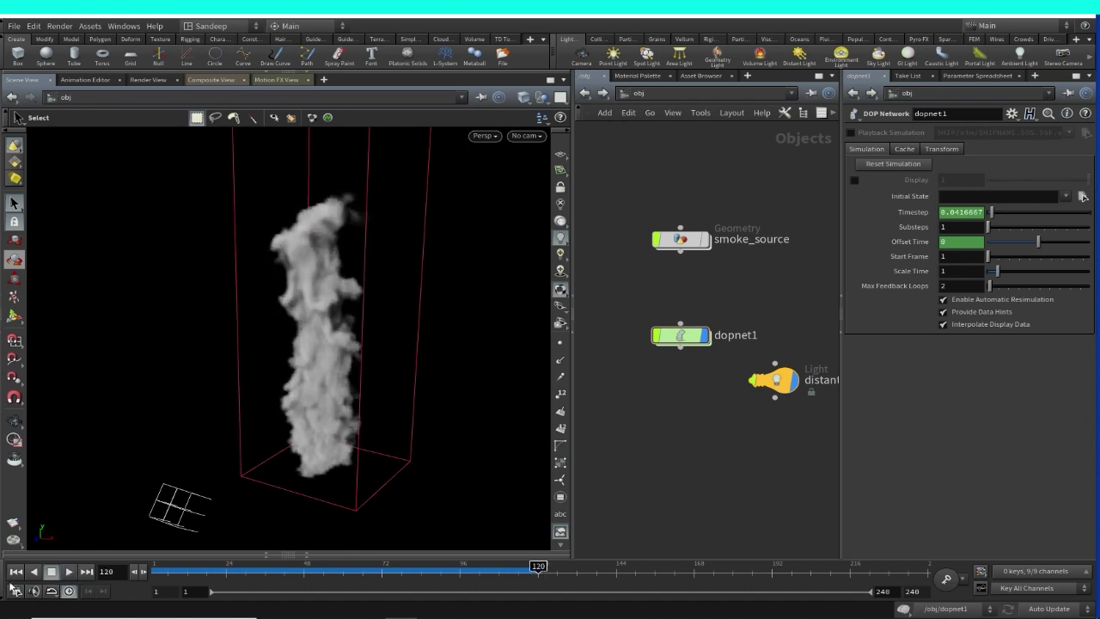
left_click(14, 574)
left_click(69, 572)
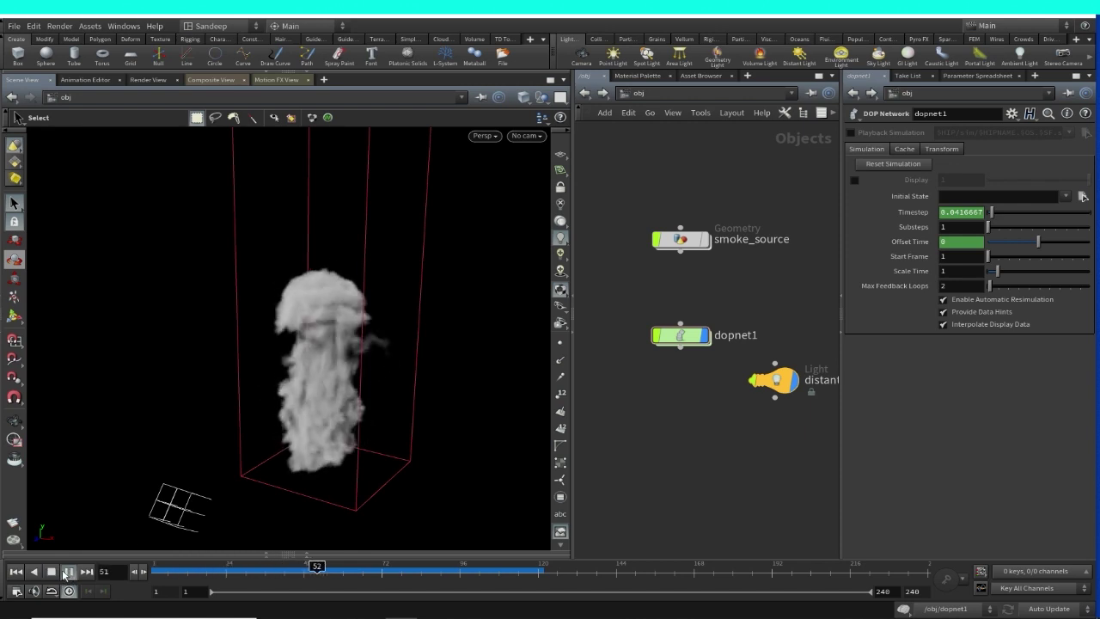
key("Escape")
left_click_drag(302, 422, 356, 400)
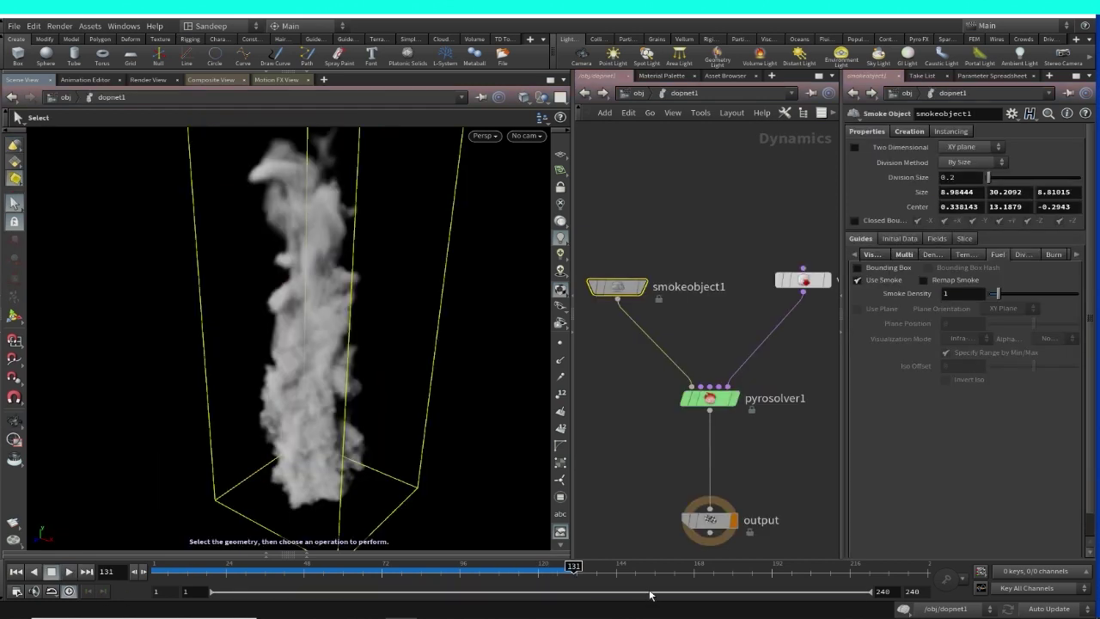
Step: Replay the simulation from frame 1 and stop it at frame 64
left_click(15, 573)
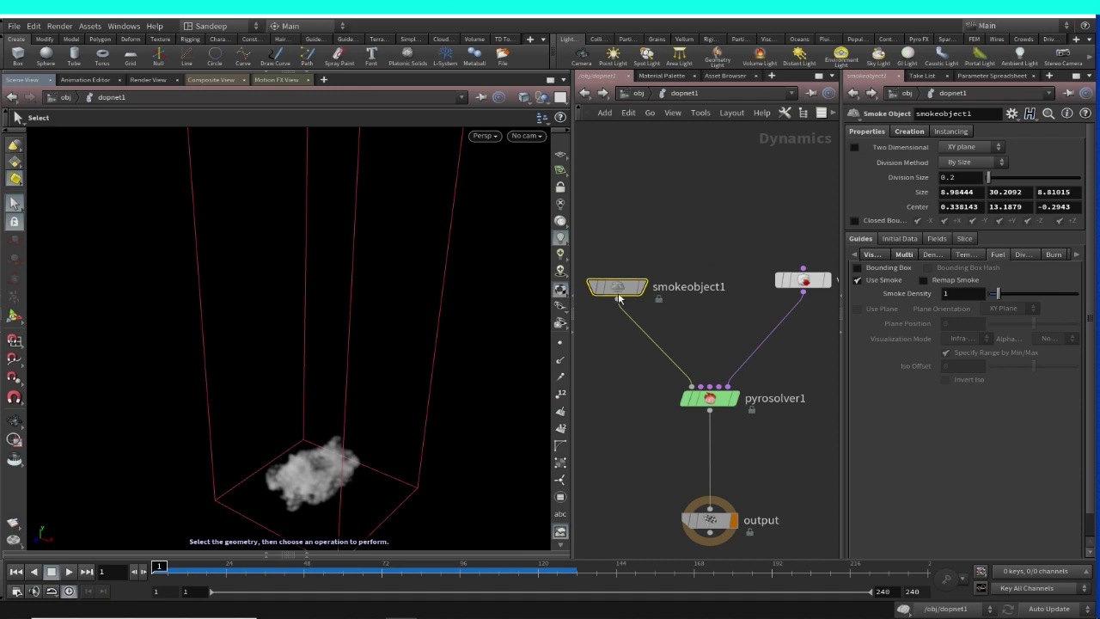
left_click(72, 577)
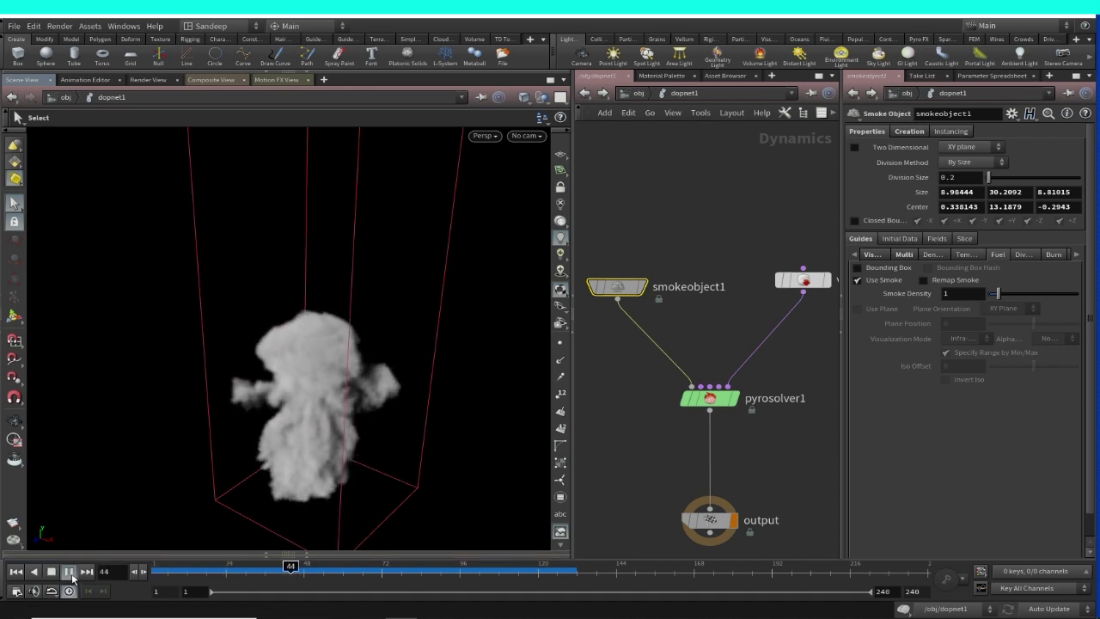
left_click(51, 571)
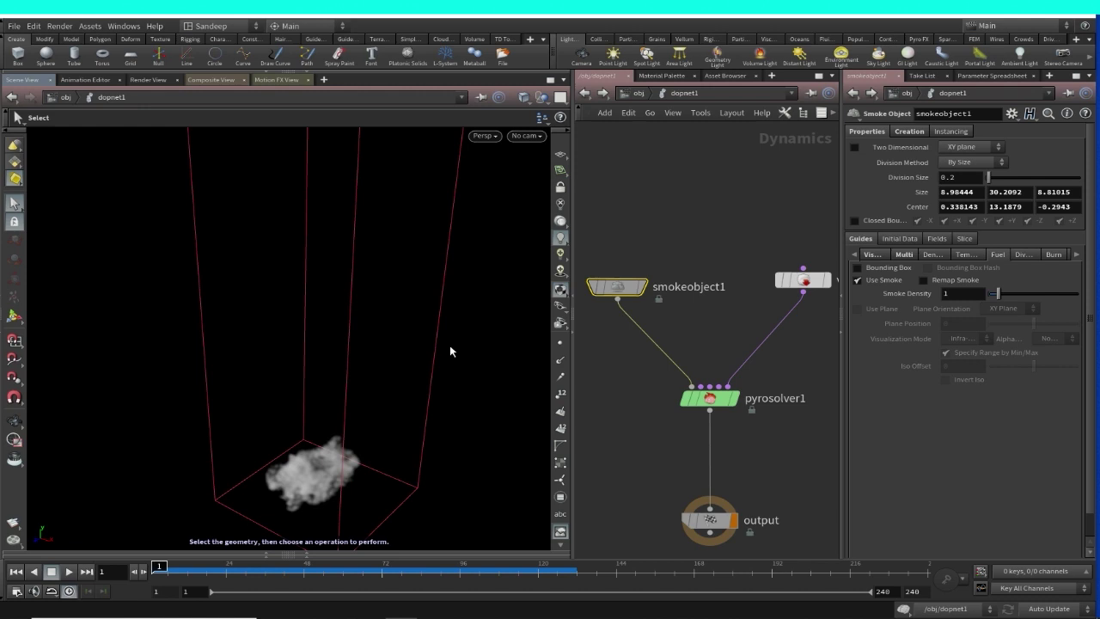
left_click(70, 574)
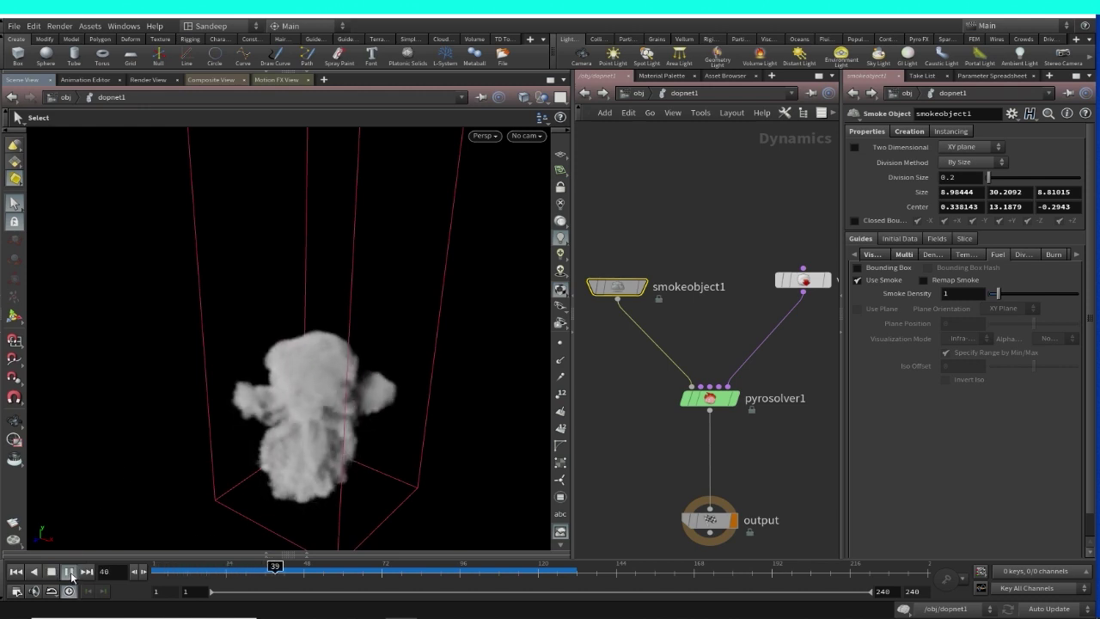
left_click(70, 574)
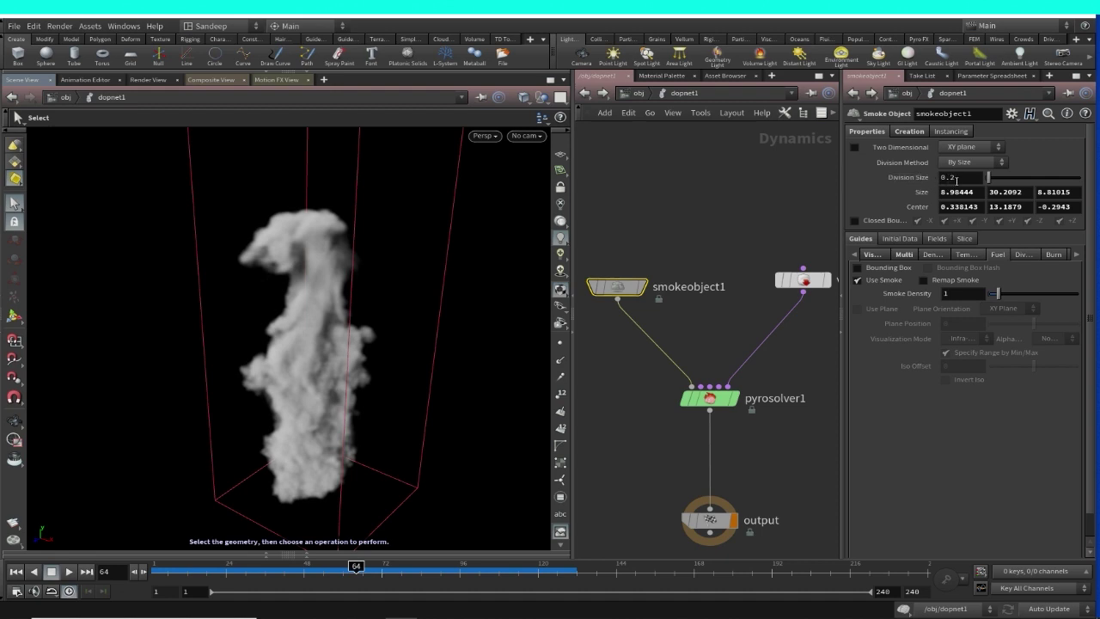
Step: Set smokeobject1's container Division Size to 0.1
left_click(950, 177)
key("Return")
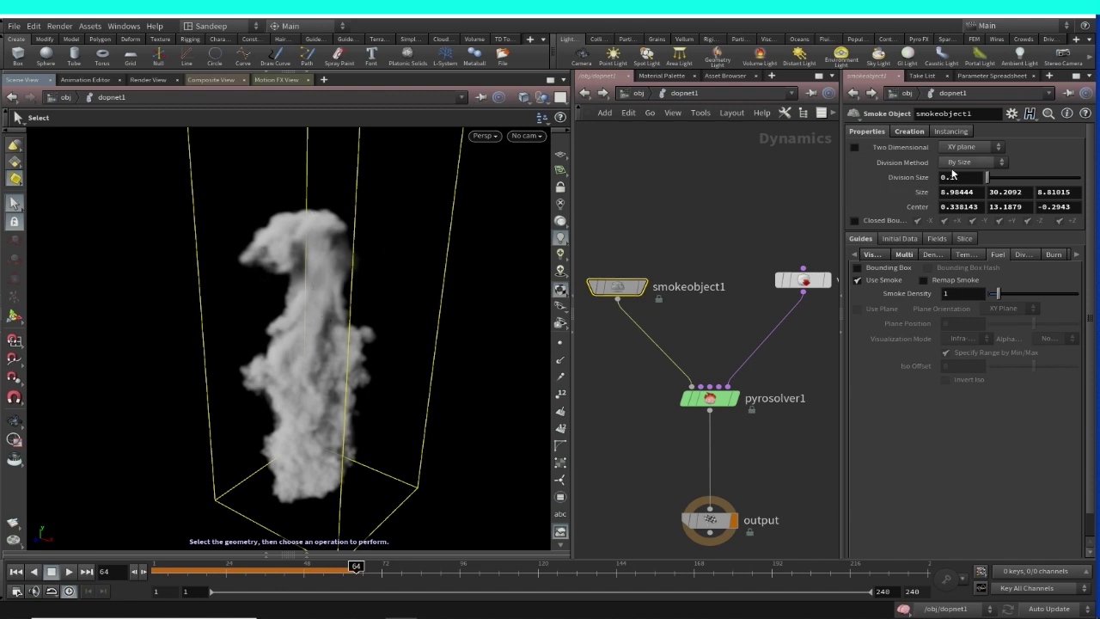
mouse_move(621, 297)
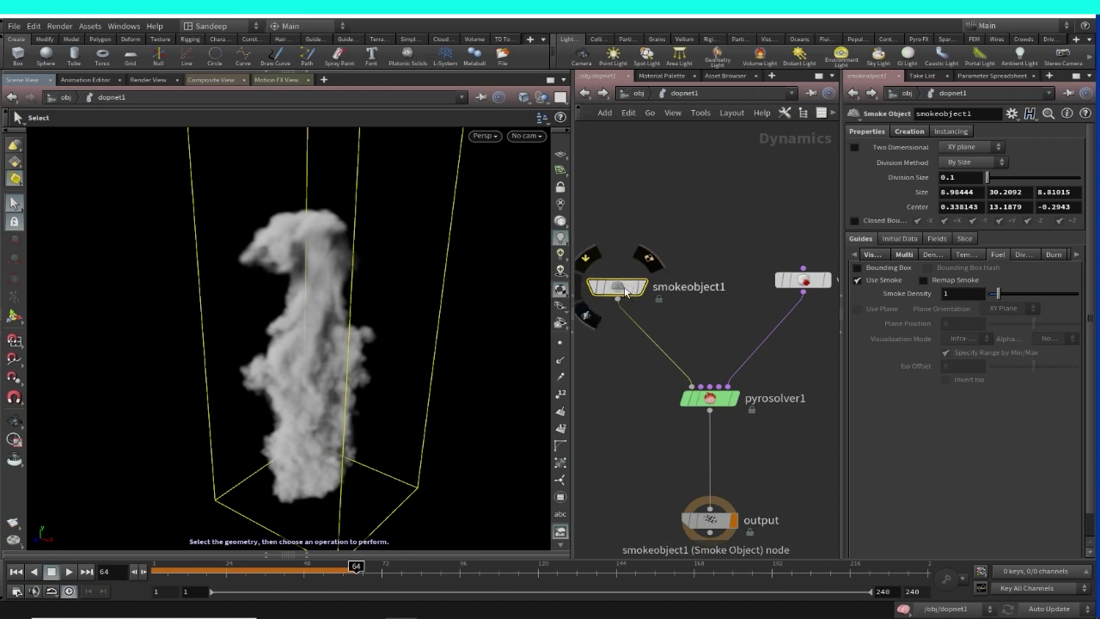
Step: Inspect pyrosource1 and volumerasterizeattributes1 inside smoke_source, then replay the simulation from frame 1
left_click(585, 94)
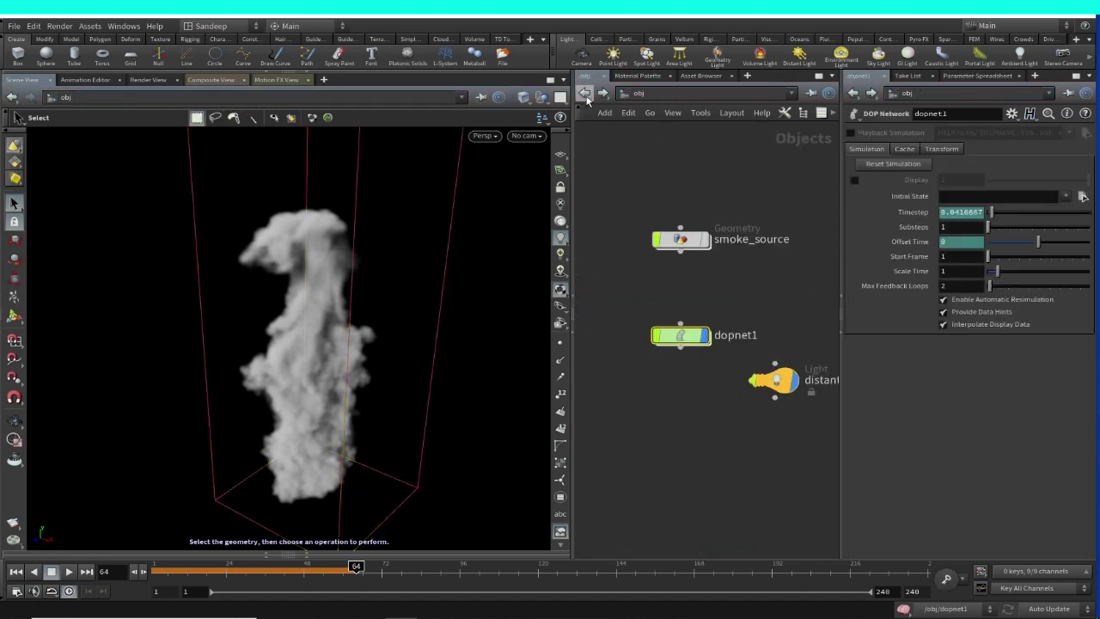
mouse_move(682, 328)
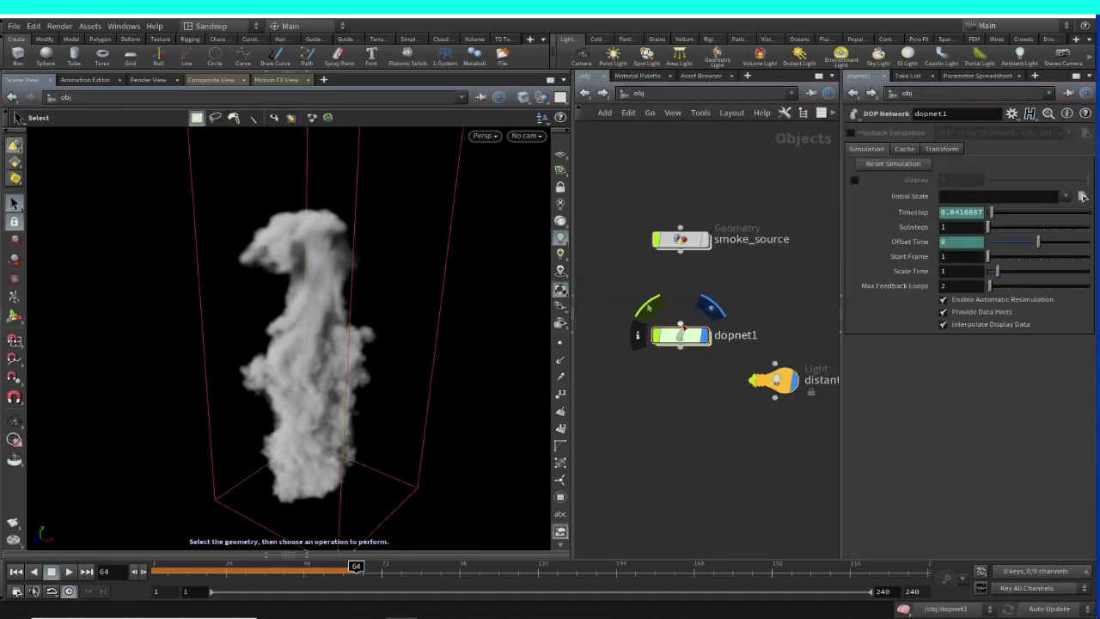
double_click(684, 240)
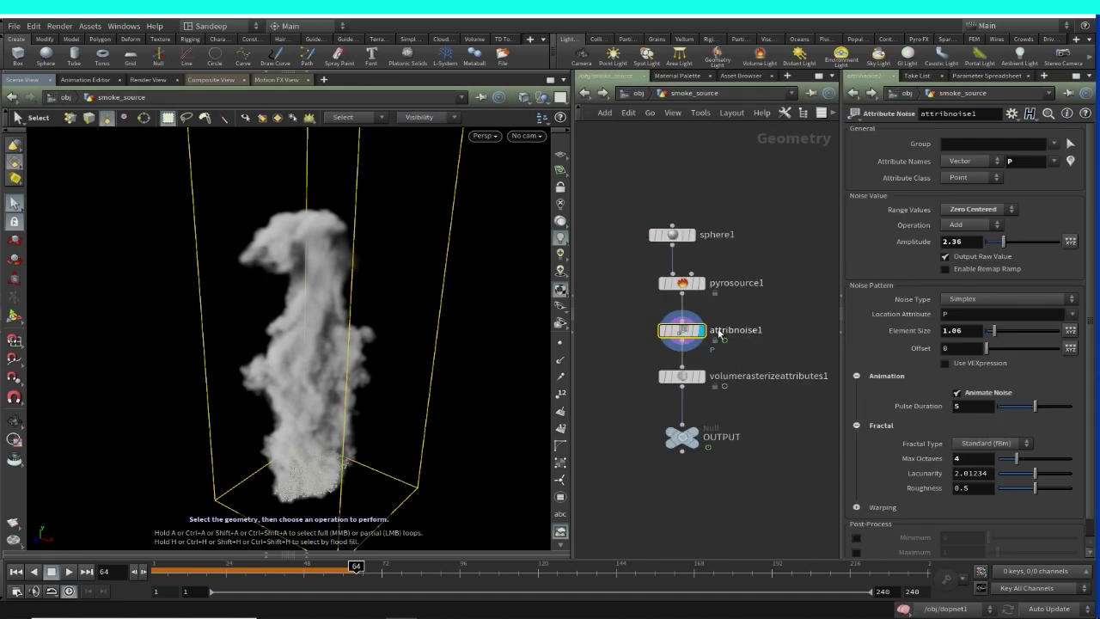
left_click(682, 283)
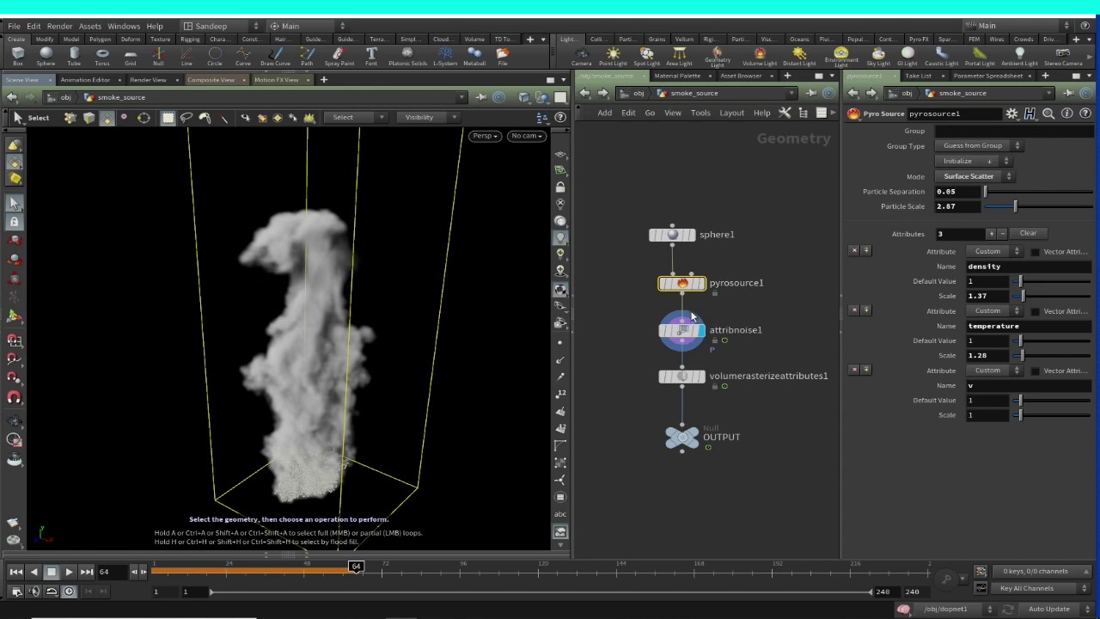
left_click(683, 376)
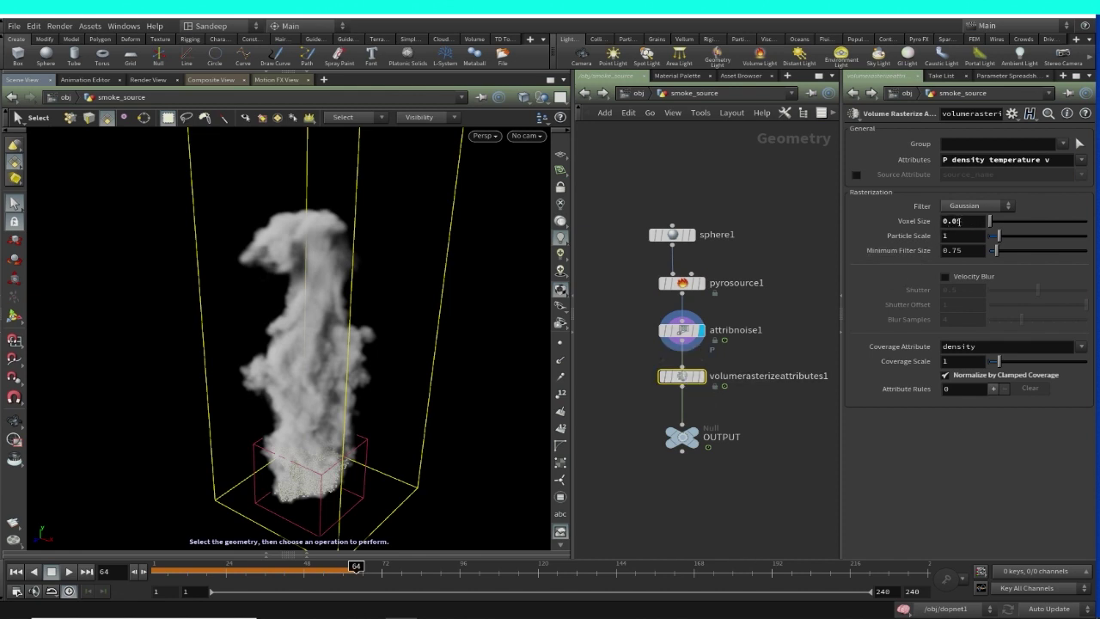
left_click(15, 571)
left_click(69, 572)
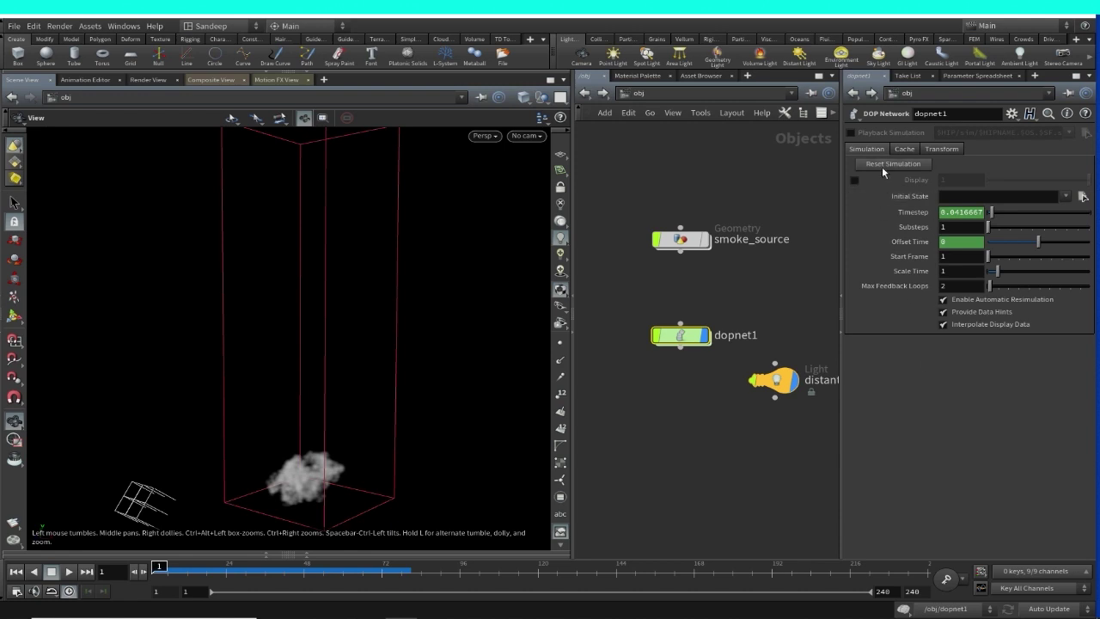
Step: Reset the simulation cache and replay the plume from frame 1 up to frame 143
left_click(885, 165)
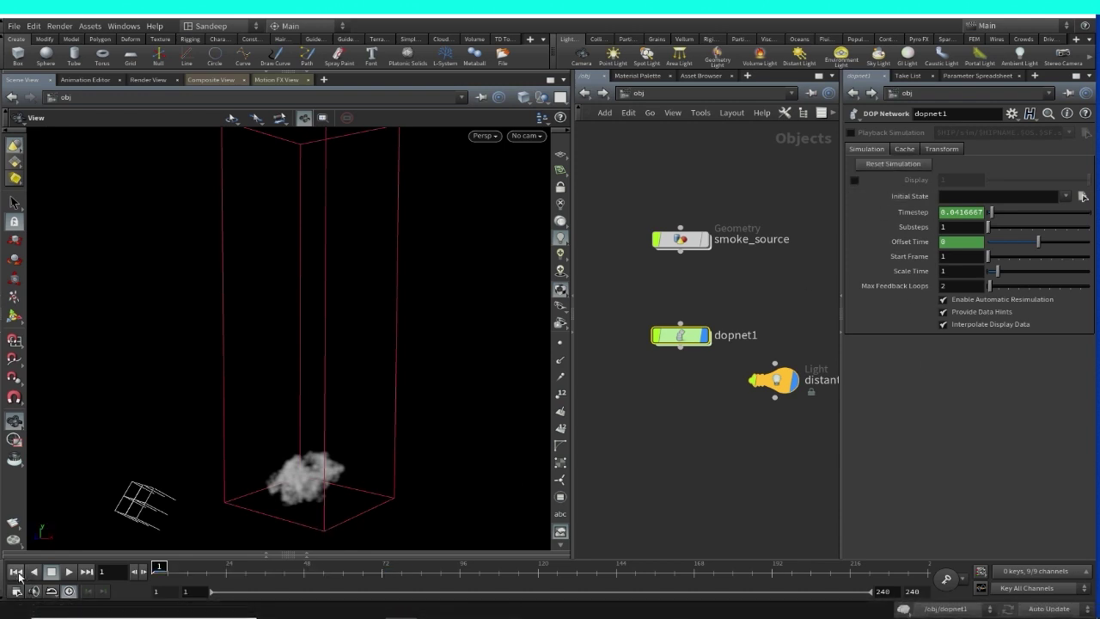
left_click(69, 572)
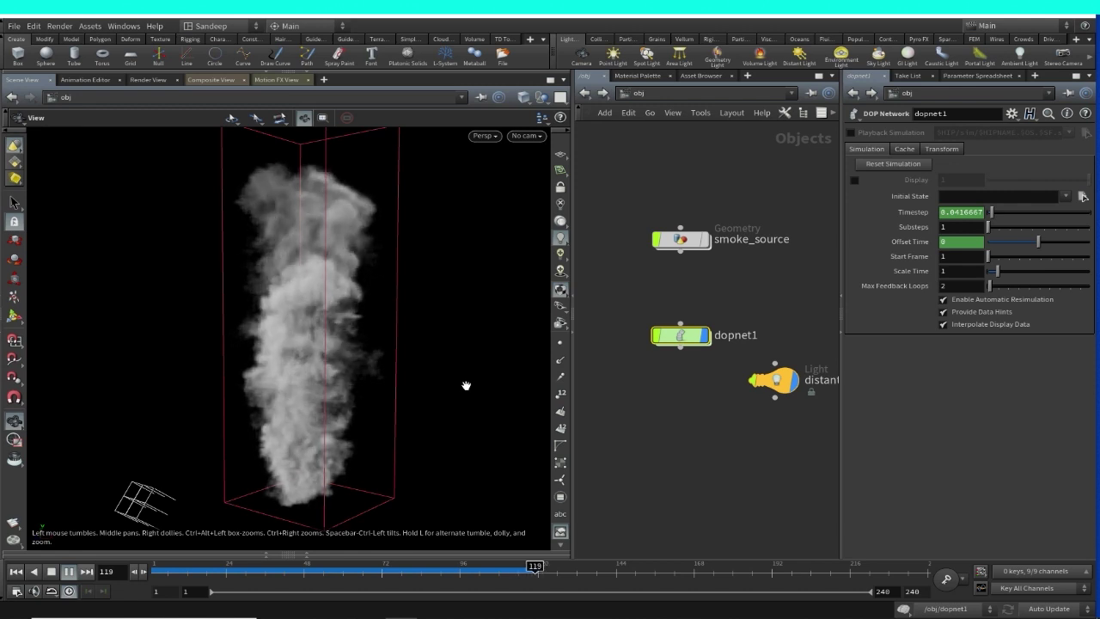
left_click(68, 571)
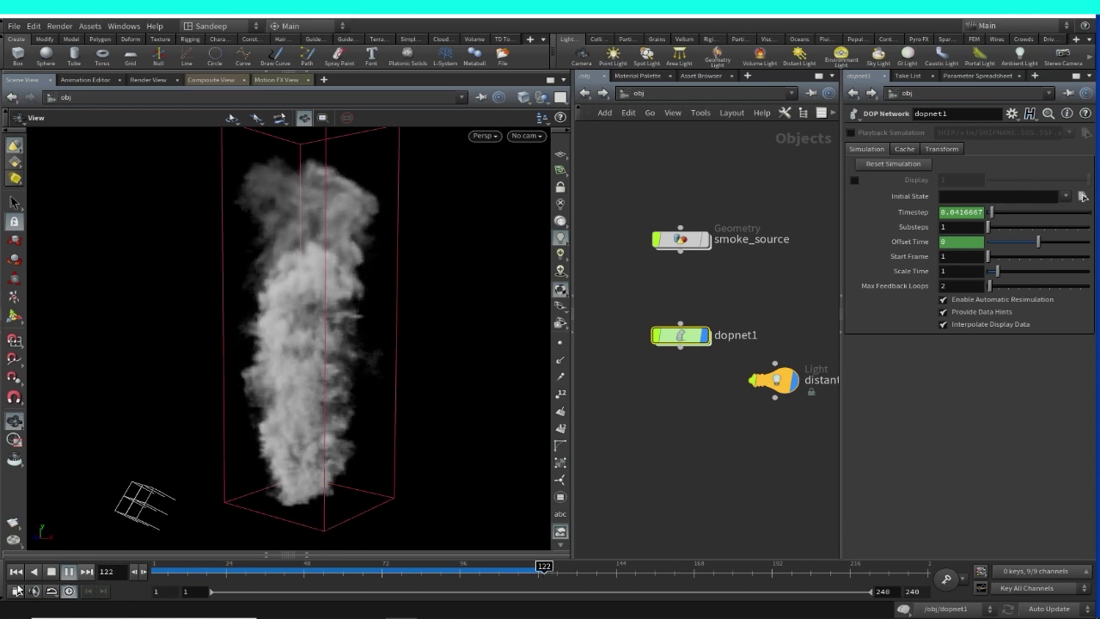
left_click(16, 573)
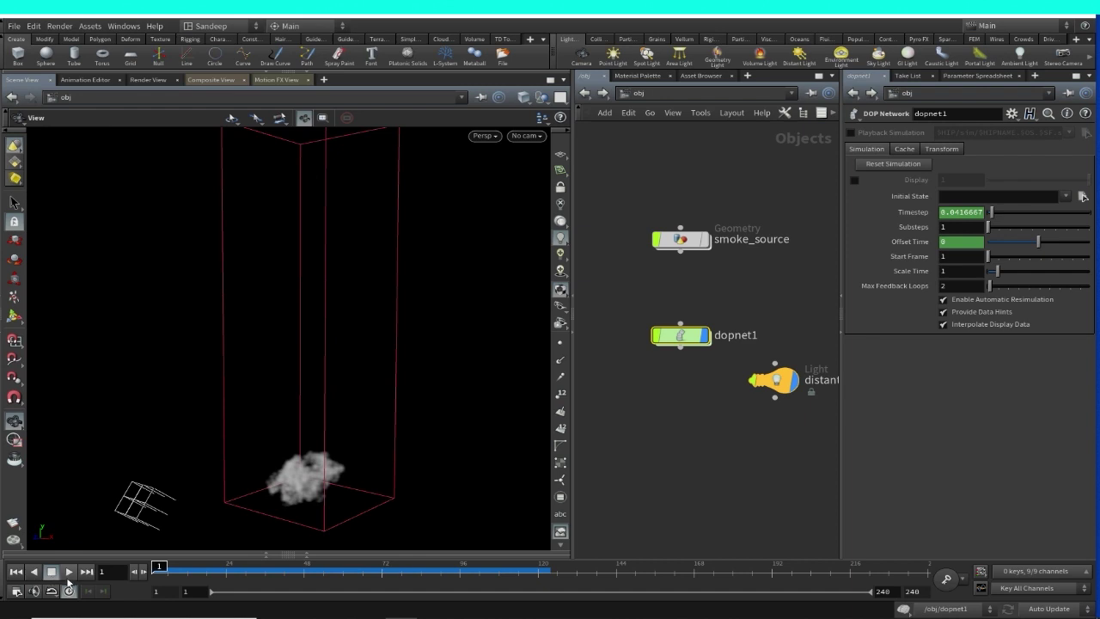
left_click(69, 573)
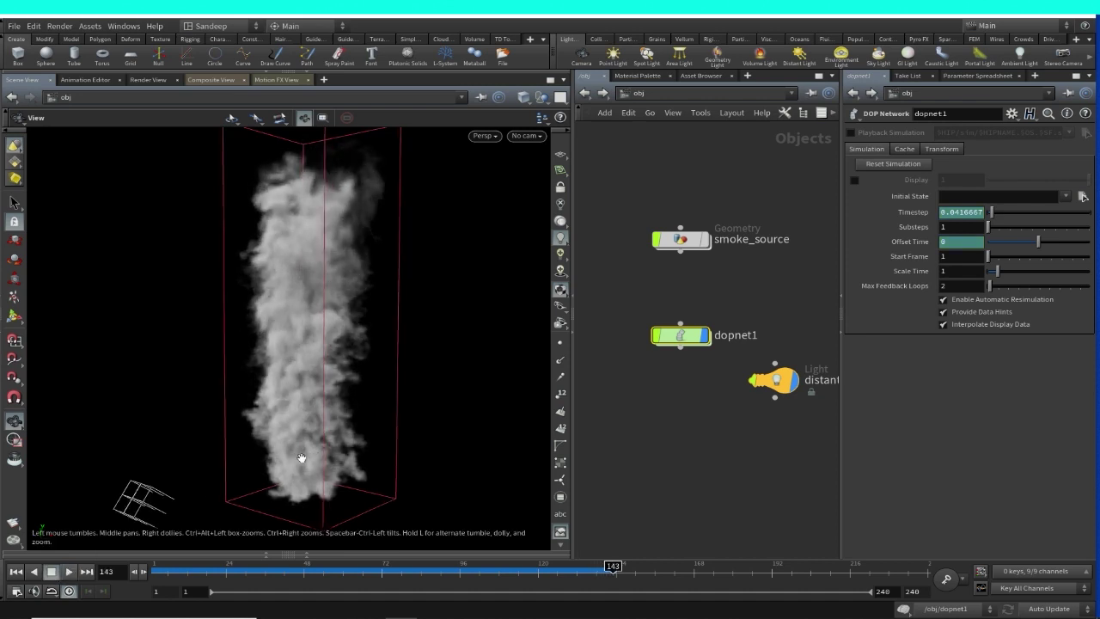
left_click_drag(338, 464, 319, 473)
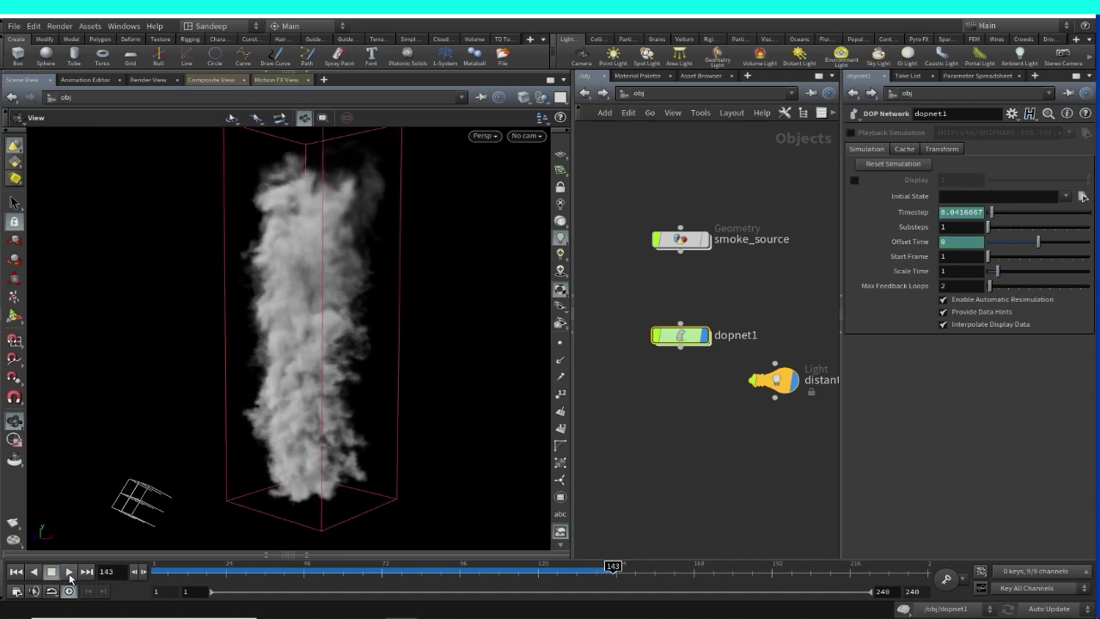
left_click_drag(356, 429, 352, 430)
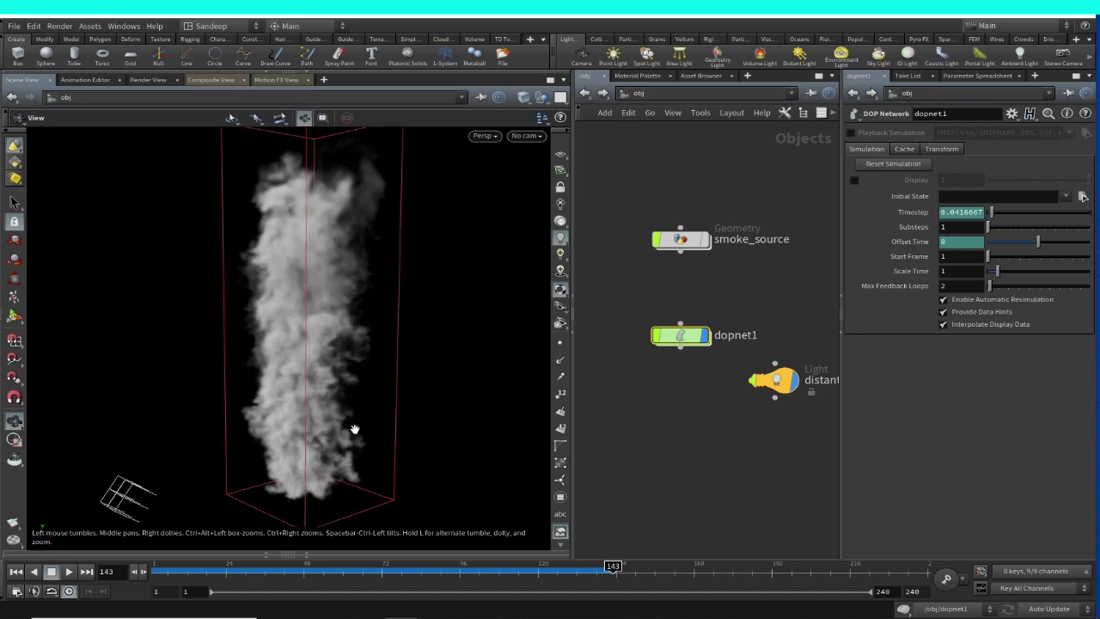
Step: Inside dopnet1, select the pyrosolver1–output wire and bring up the Tab node menu
double_click(694, 337)
left_click(694, 412)
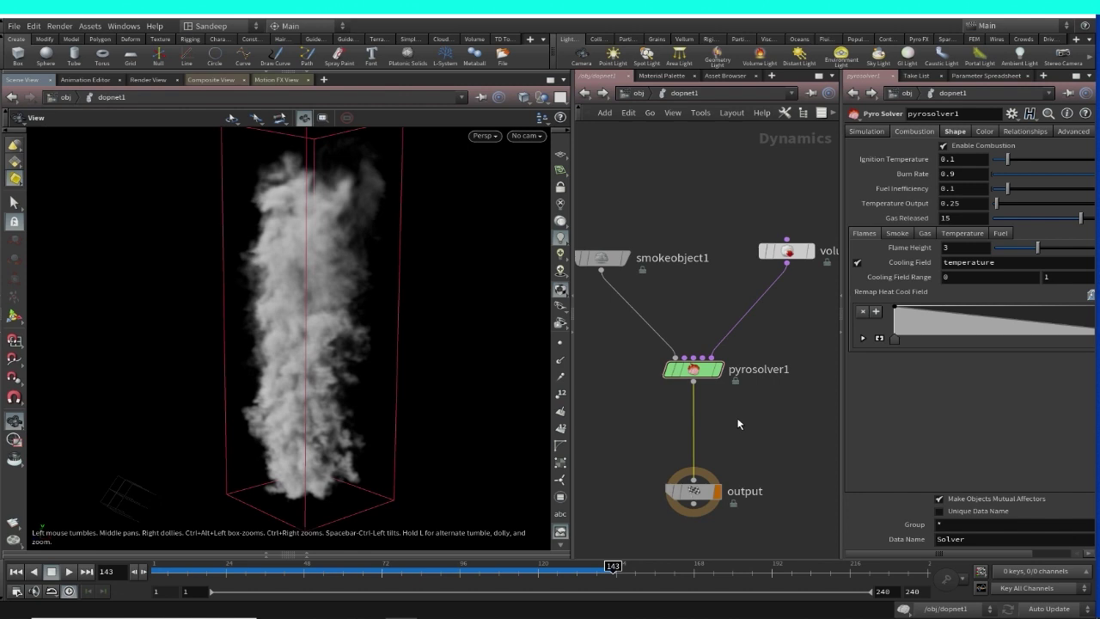
key("Tab")
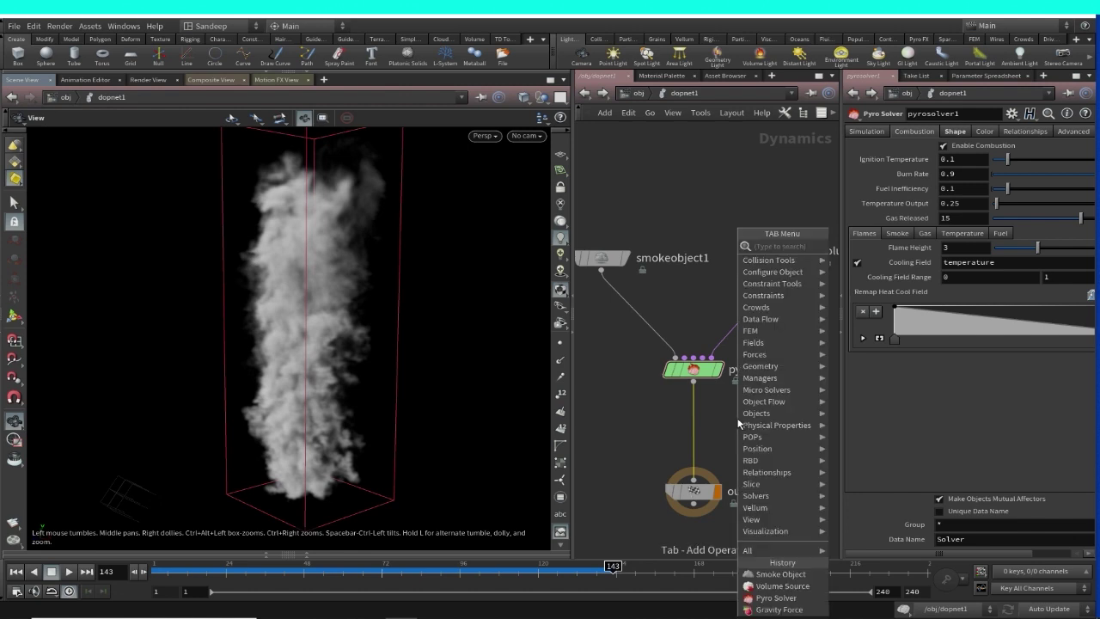
Step: Search 'GRA' and drop a Gravity Force node onto the wire between pyrosolver1 and output
type("GRA")
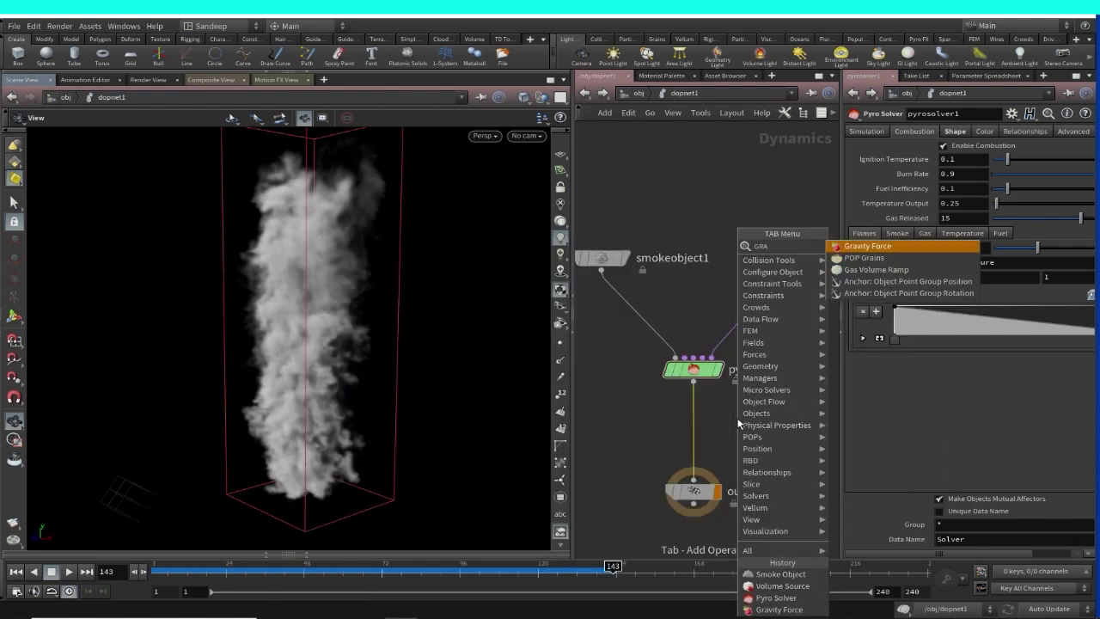
left_click(868, 246)
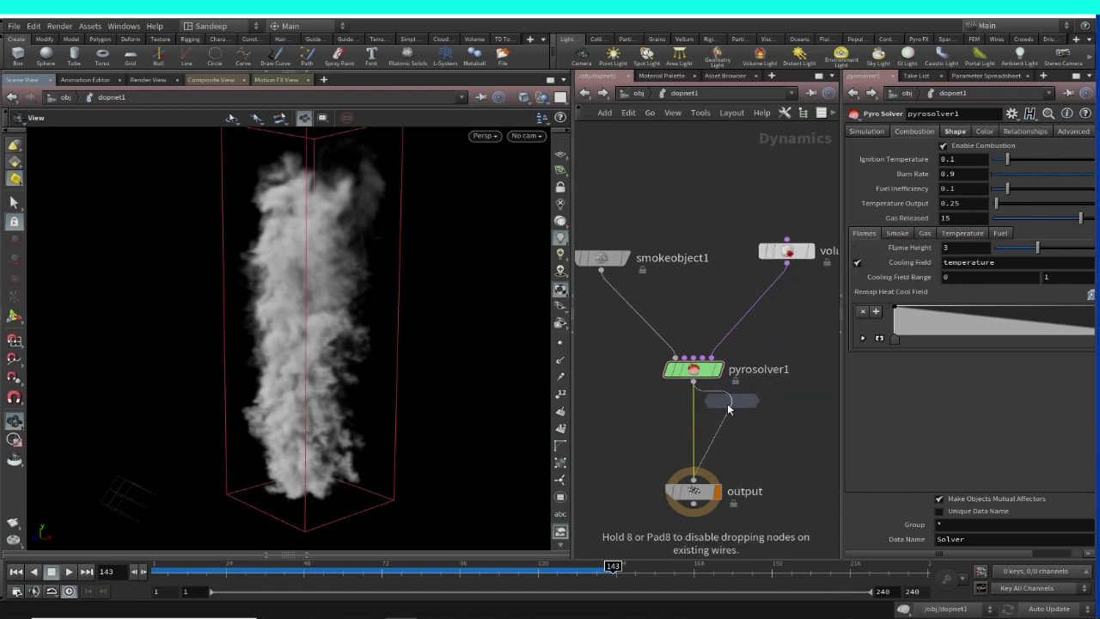
left_click(703, 421)
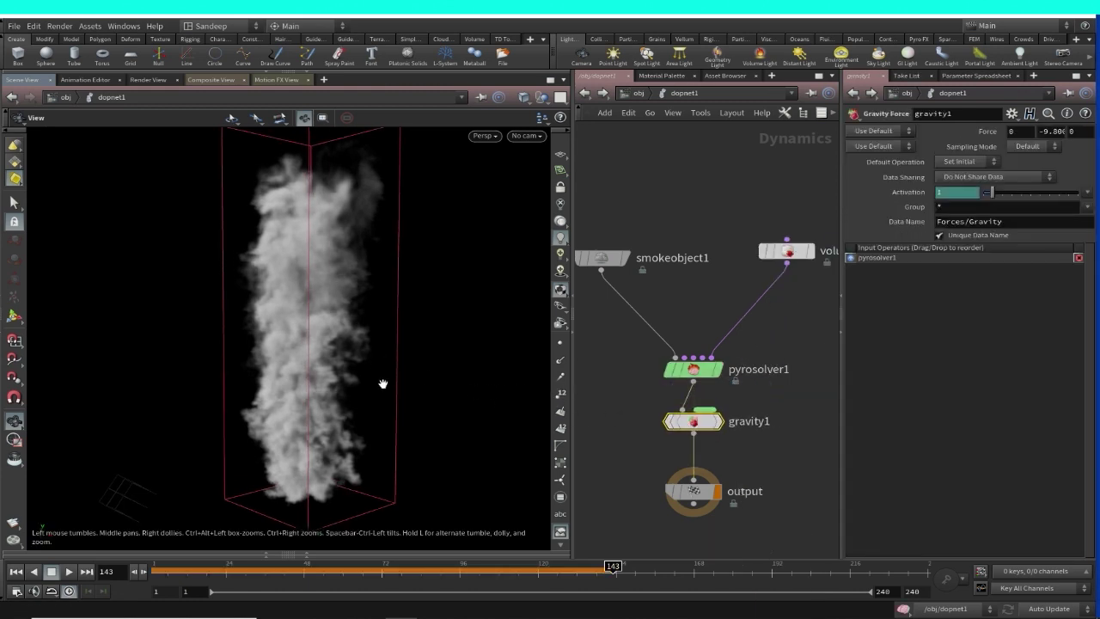
Step: Tilt gravity1's direction sideways with its handle and replay the simulation from frame 1
left_click(15, 318)
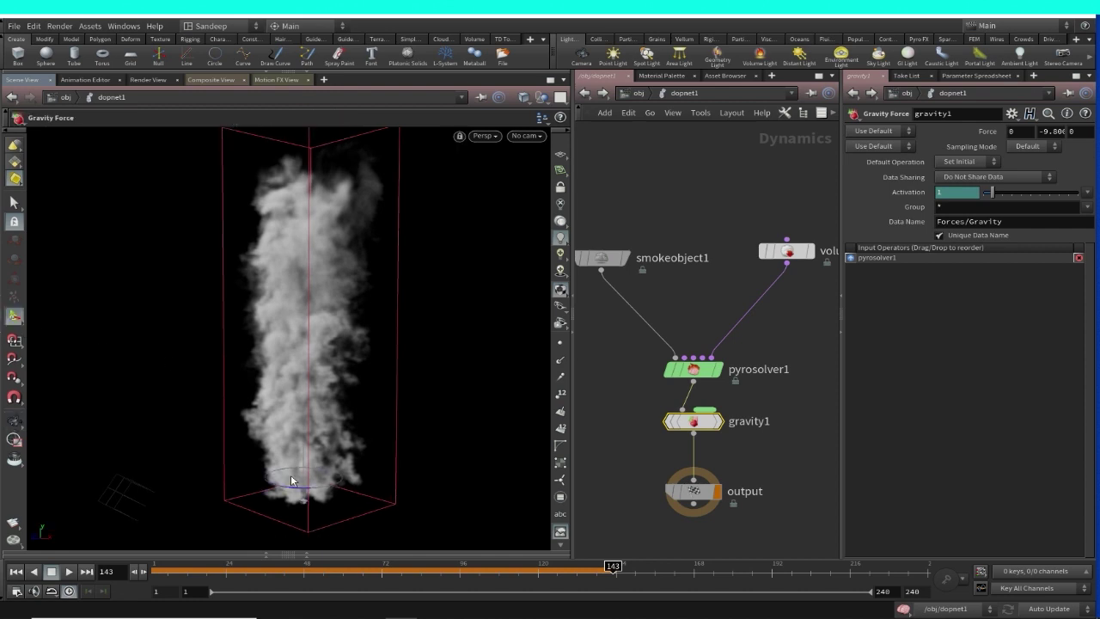
left_click_drag(304, 497, 237, 482)
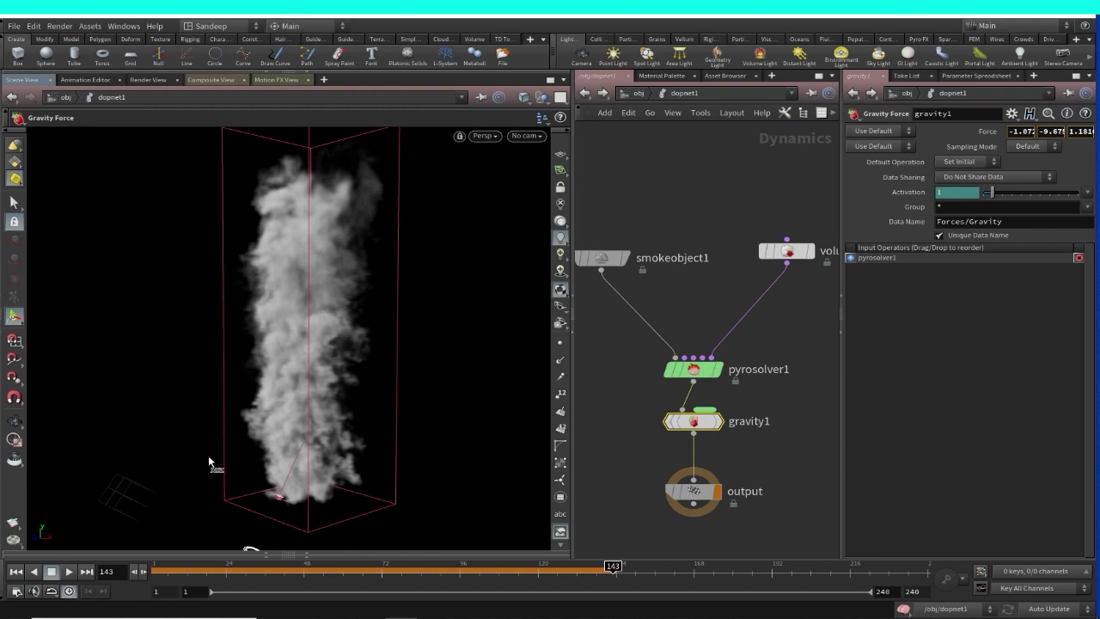
left_click_drag(203, 448, 186, 462)
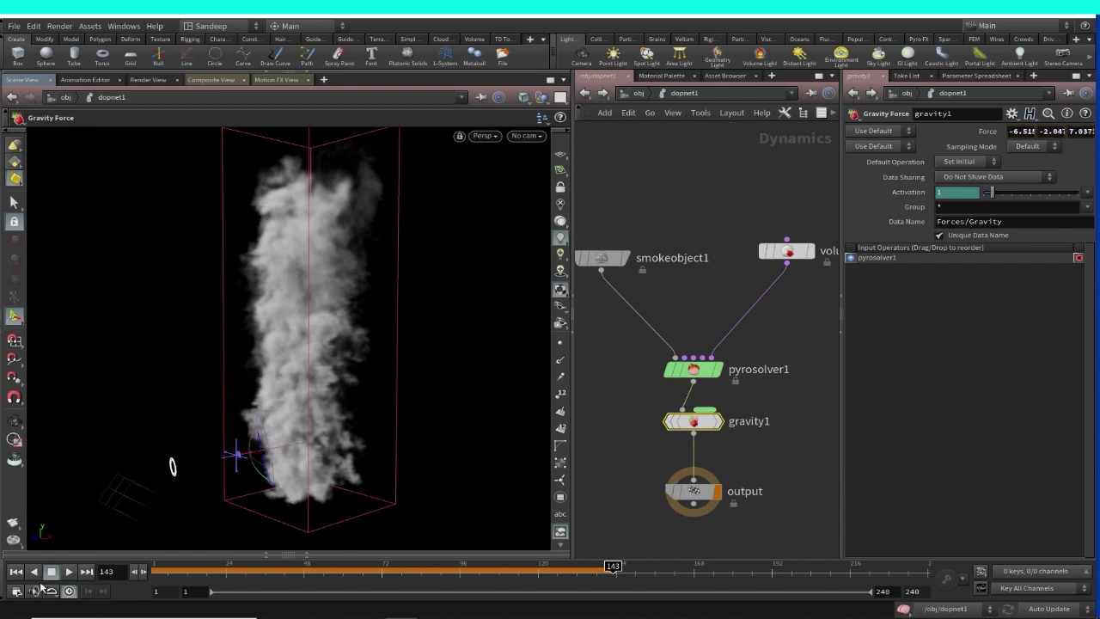
left_click(52, 572)
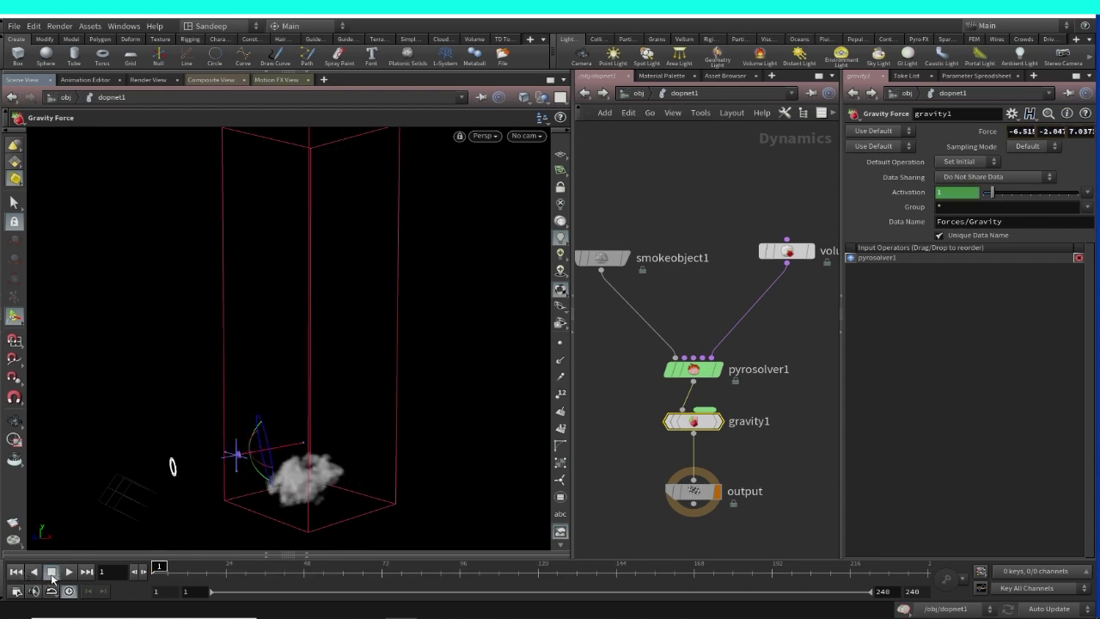
left_click(70, 572)
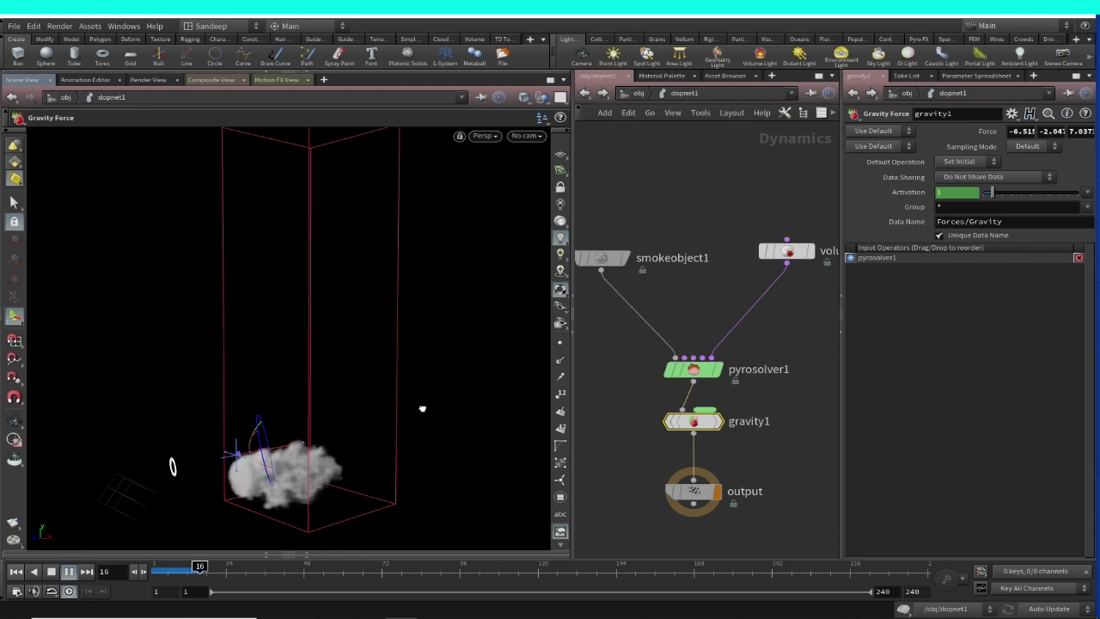
Step: Swing gravity1 almost fully sideways, to about (-0.12, 0.14, 9.80), then select smokeobject1
key("Escape")
left_click_drag(422, 408, 368, 422)
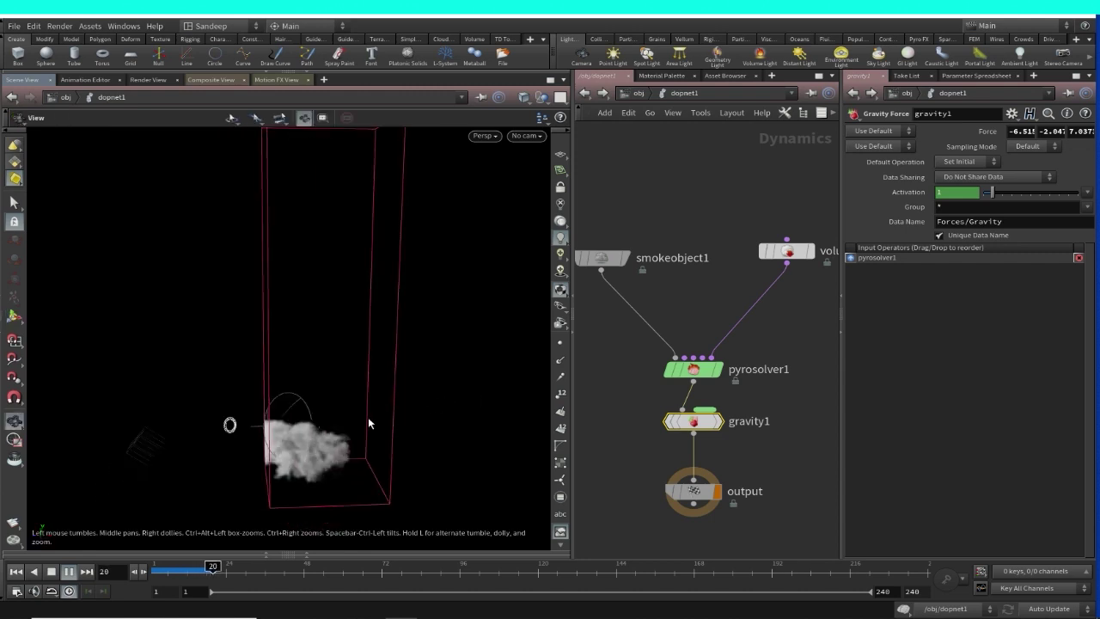
key("Return")
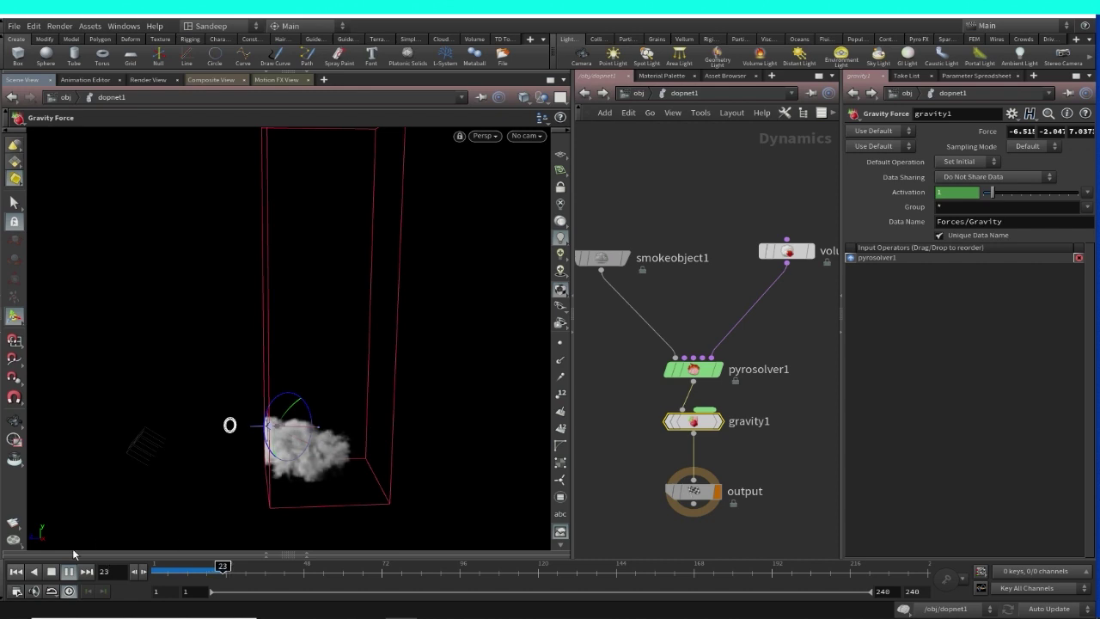
key("Escape")
left_click_drag(319, 430, 430, 506)
key("Return")
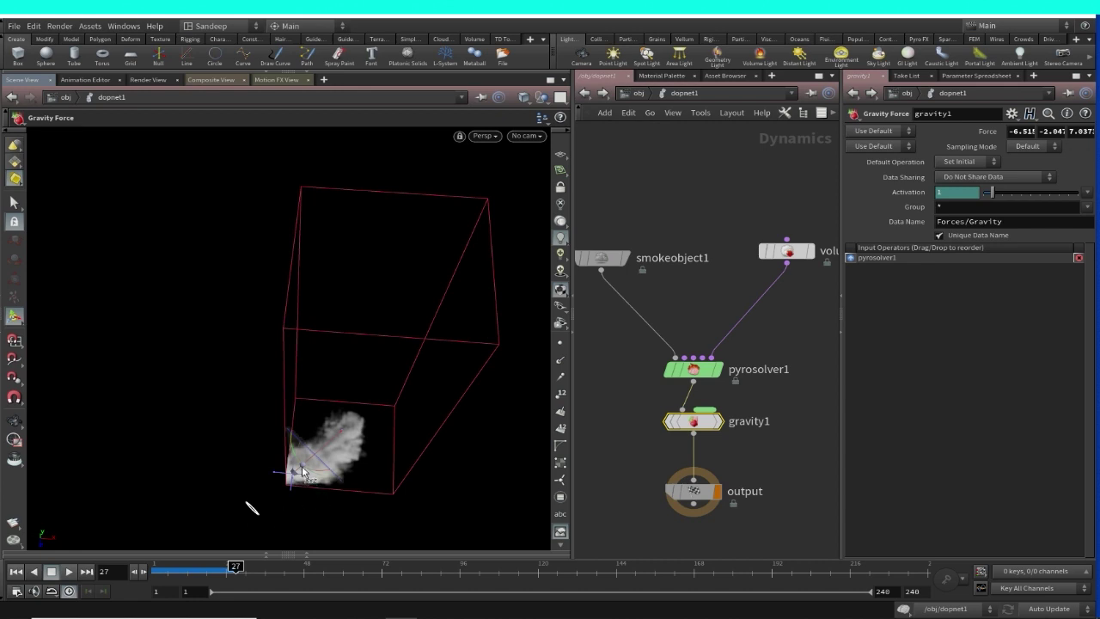
left_click_drag(303, 472, 339, 487)
key("Escape")
left_click_drag(417, 484, 202, 461)
key("Return")
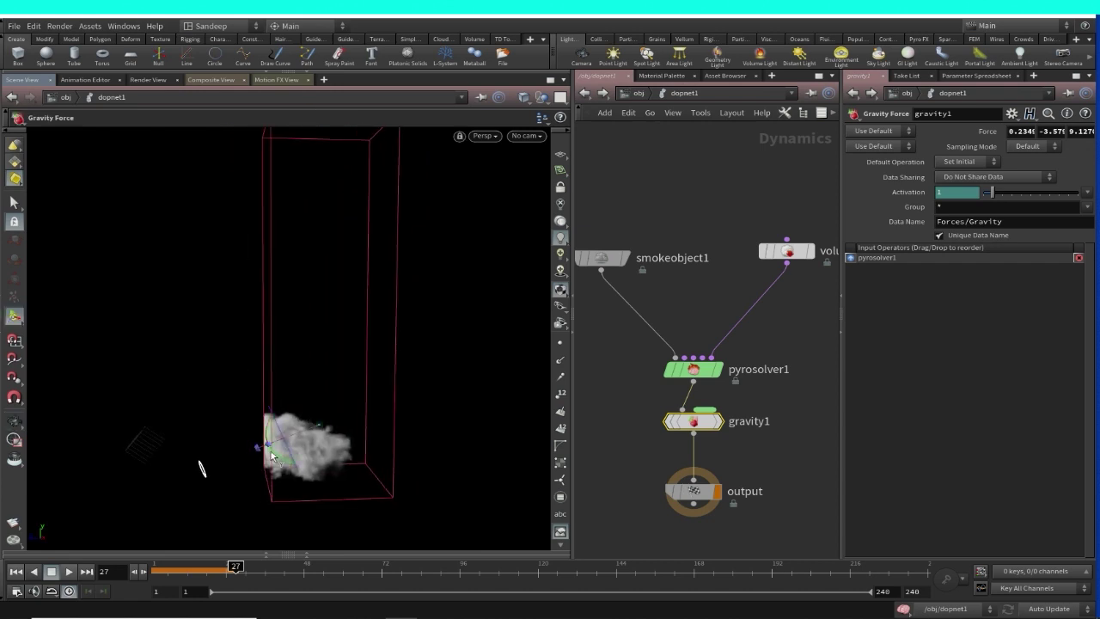
left_click_drag(256, 441, 404, 465)
key("Escape")
key("Return")
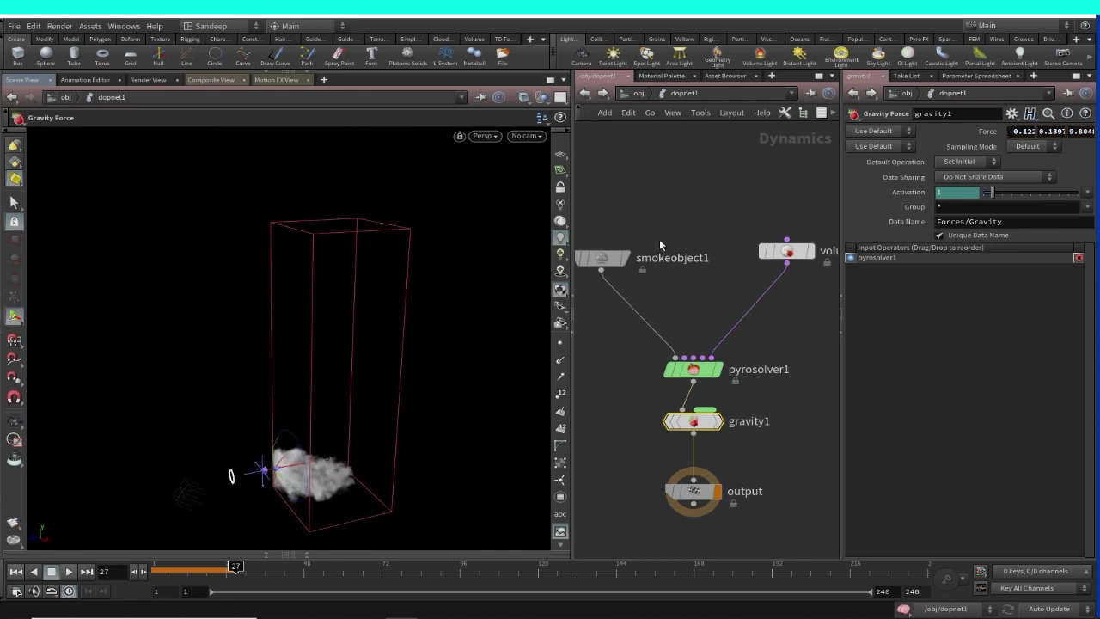
left_click(606, 268)
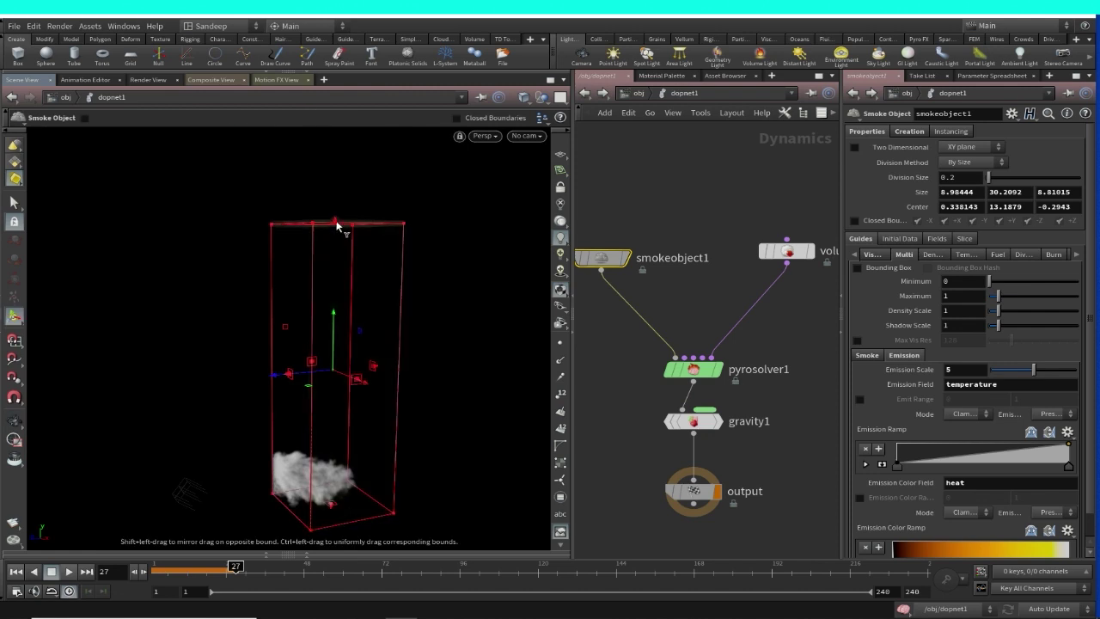
Step: Stretch the smoke container to 32.4947 along its long axis, centered at 11.548
left_click_drag(335, 254, 501, 400)
key("Escape")
key("Return")
key("Escape")
key("Return")
Step: Check gravity1's settings, rewind to frame 1, tumble to a front view and reselect smokeobject1
left_click(693, 421)
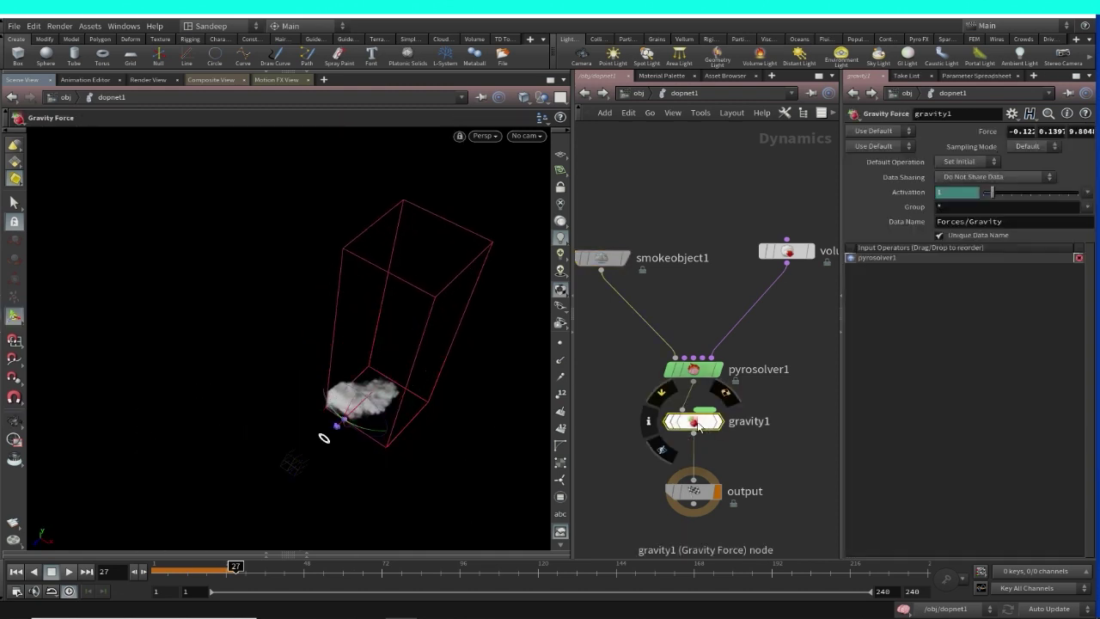
left_click_drag(375, 429, 380, 477)
key("Return")
left_click(52, 571)
key("Escape")
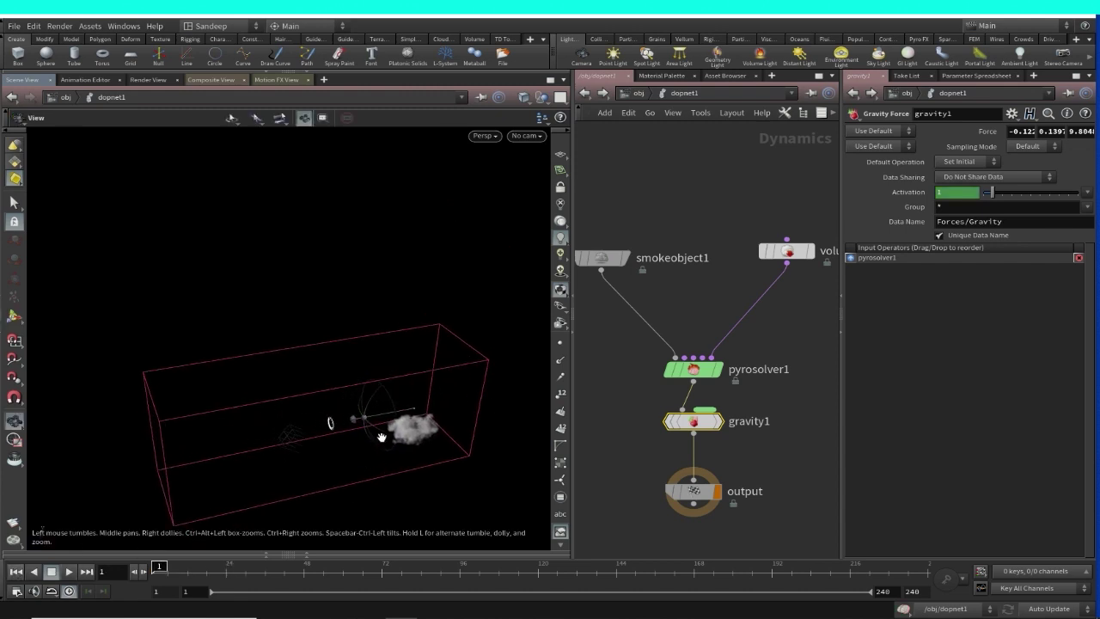
left_click_drag(381, 437, 418, 388)
key("Return")
key("Escape")
key("Return")
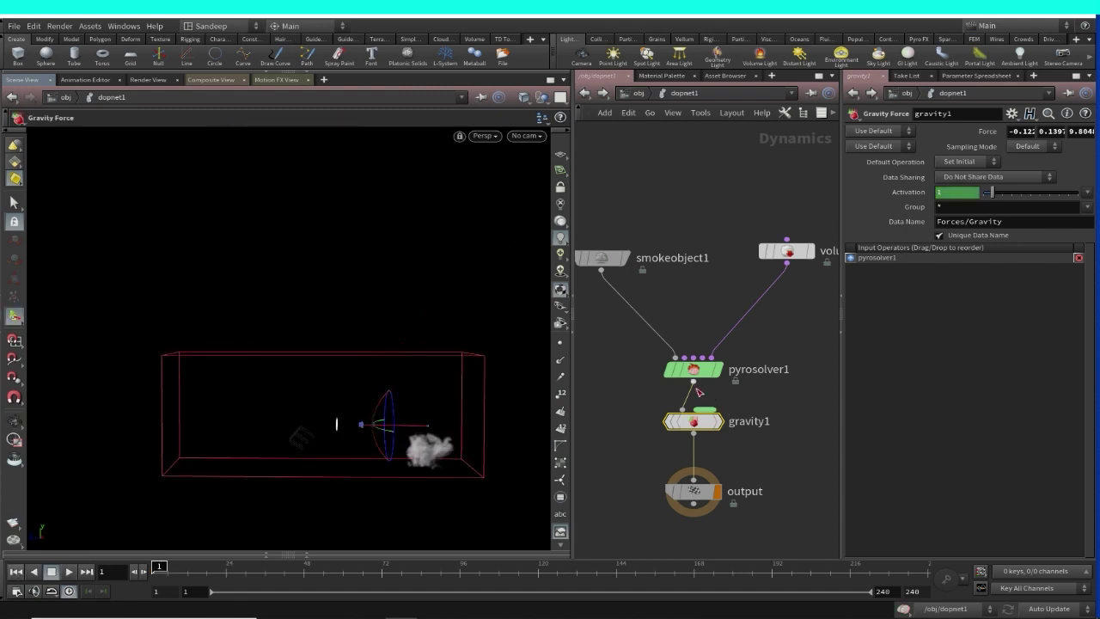
left_click(601, 258)
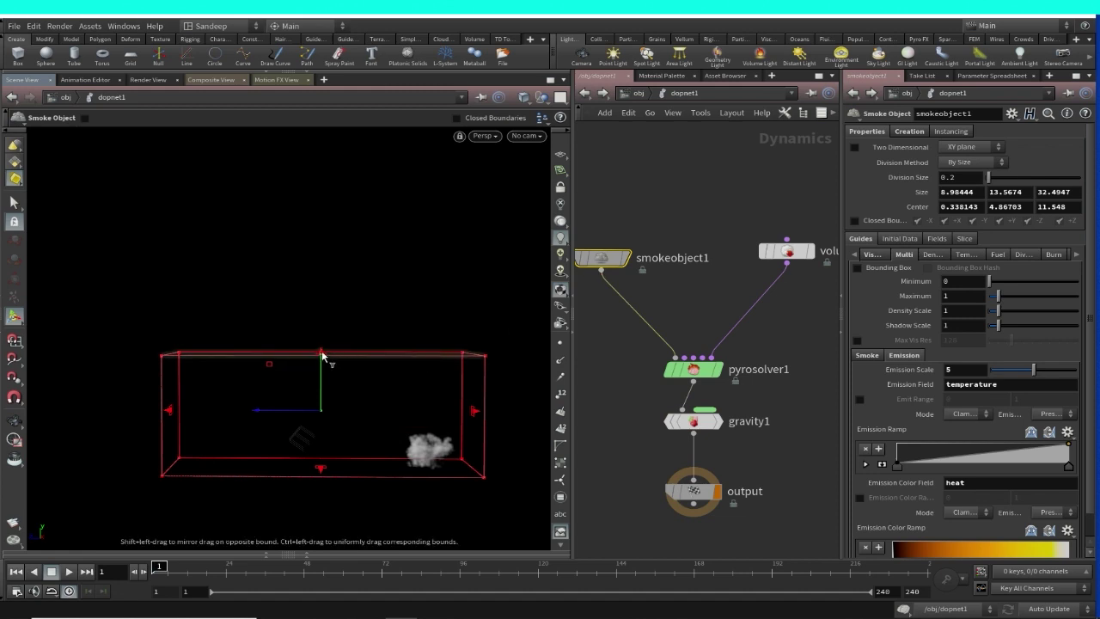
Step: Lower the container's top and play the sideways plume to check it
left_click_drag(322, 355, 508, 400)
key("Escape")
key("Return")
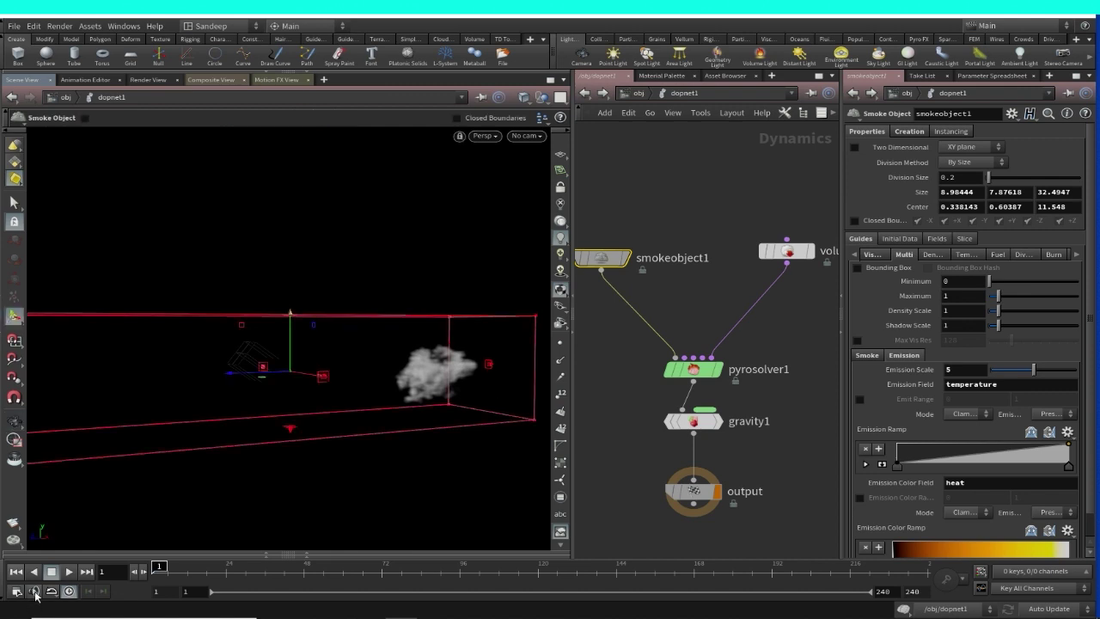
left_click(71, 574)
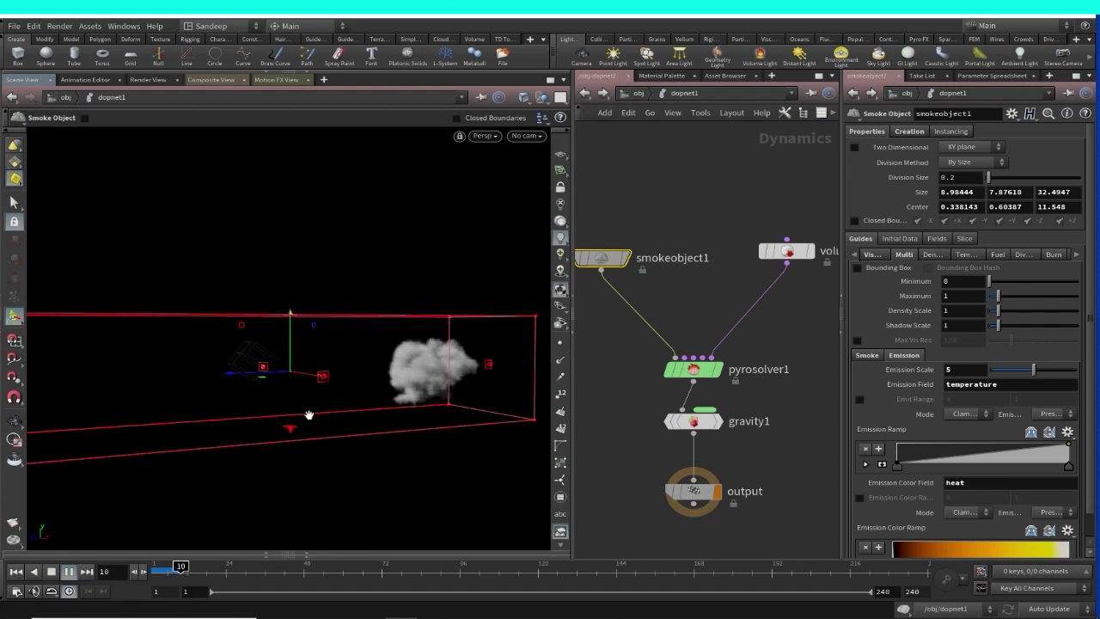
Step: Orbit to a side-on view, rewind to frame 1, and raise the container to 11.2272 tall
key("Escape")
left_click_drag(319, 417, 426, 448)
left_click_drag(348, 415, 444, 418)
key("Return")
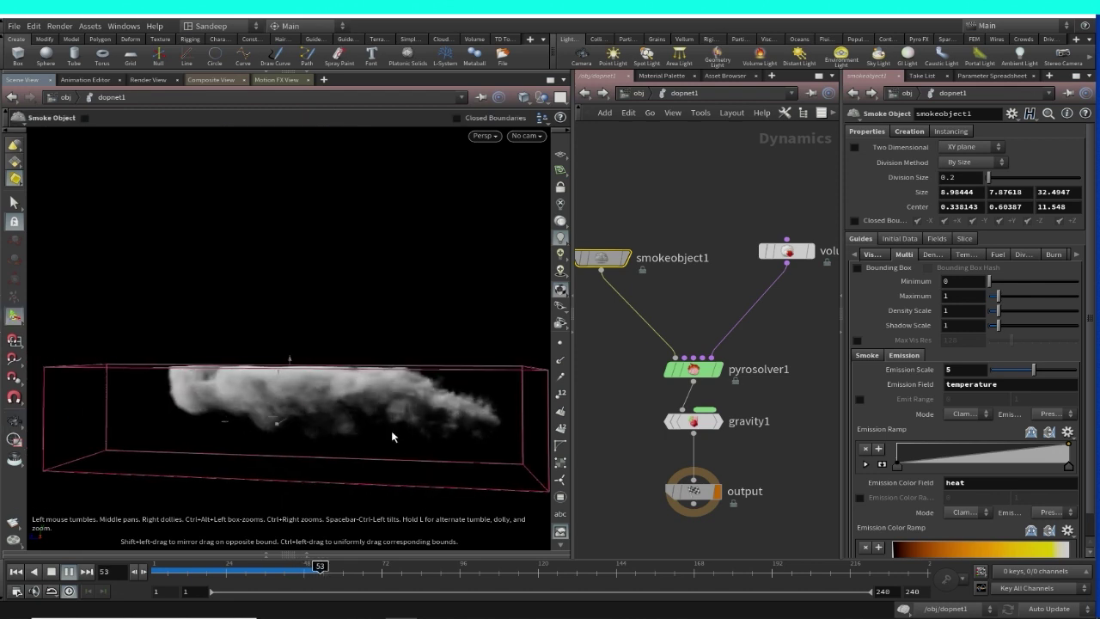
key("Escape")
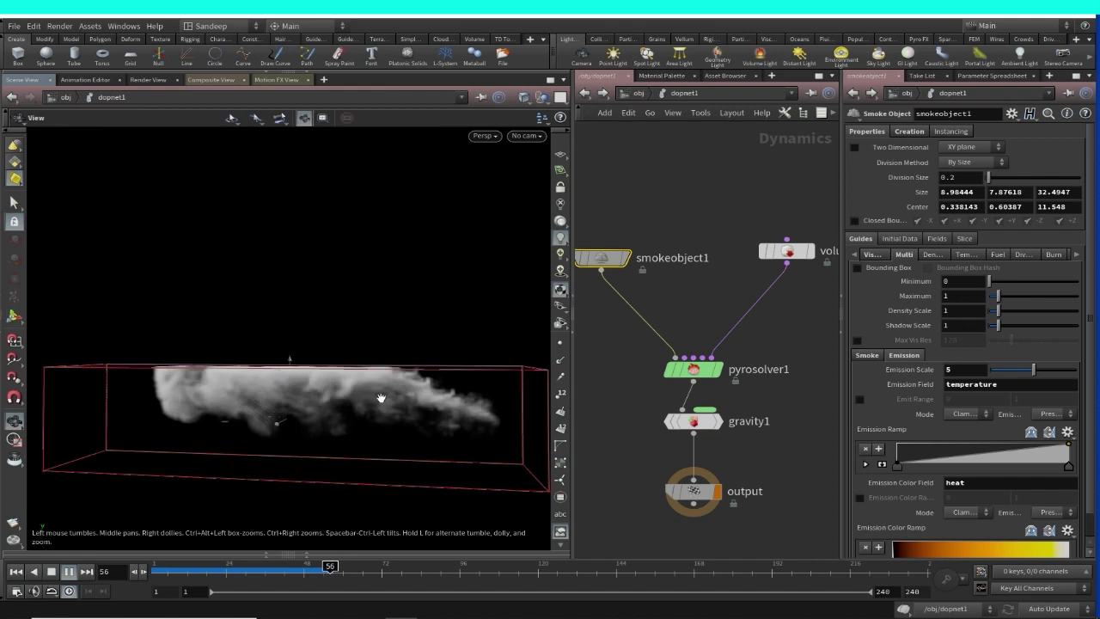
key("Return")
left_click(50, 571)
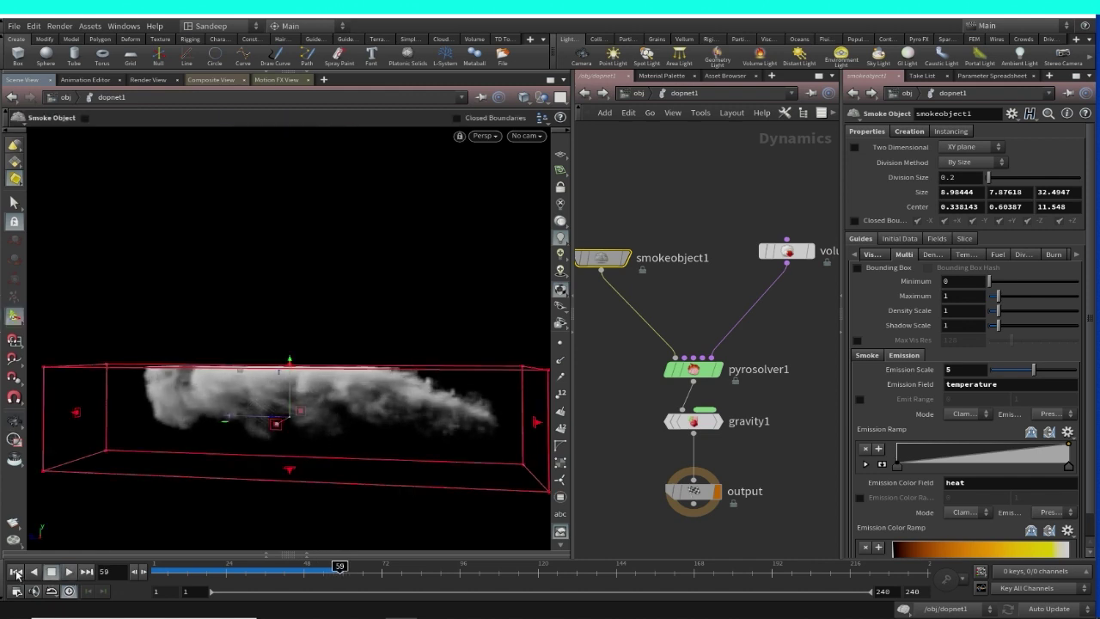
left_click(15, 572)
left_click_drag(290, 361, 292, 322)
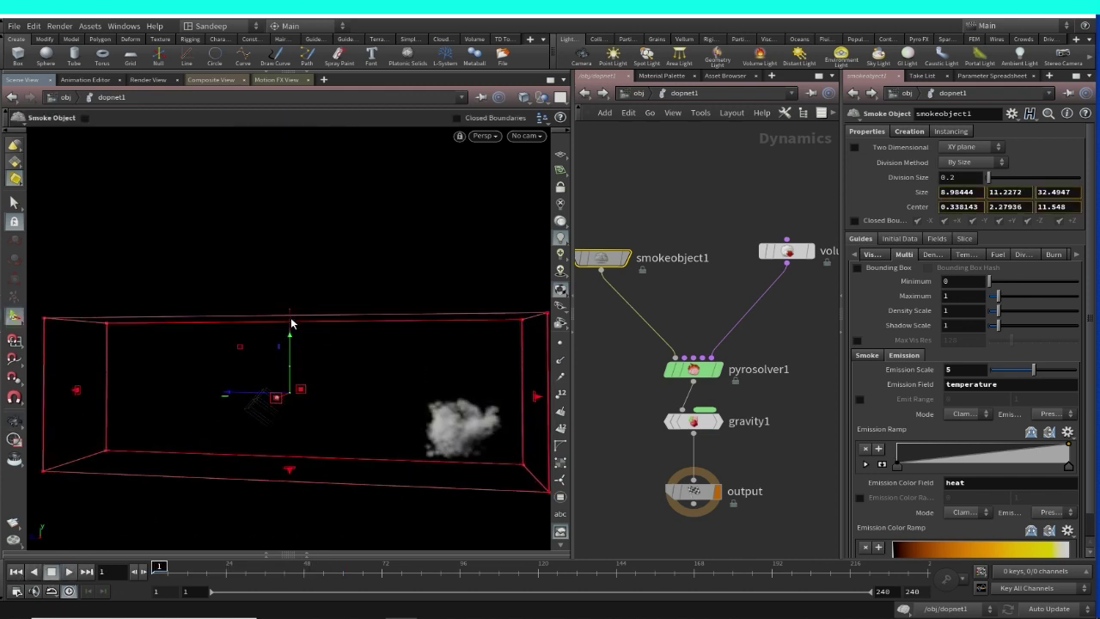
Step: Rotate gravity1 toward the container's length, about (-0.12, -2.05, 9.59), and play the simulation
left_click(705, 420)
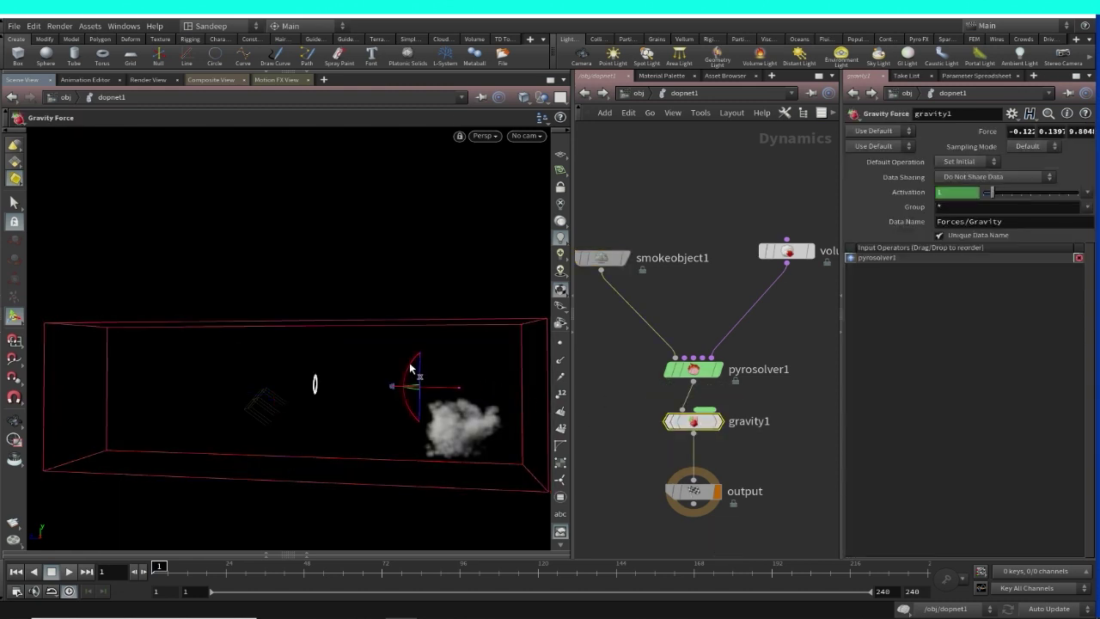
left_click_drag(411, 368, 411, 381)
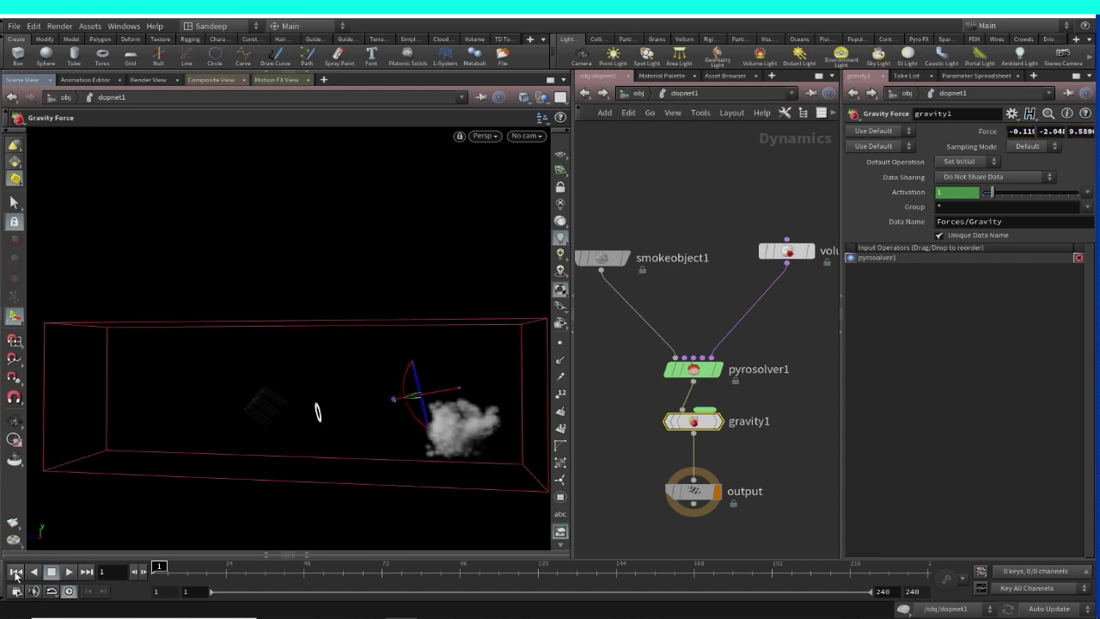
left_click(69, 573)
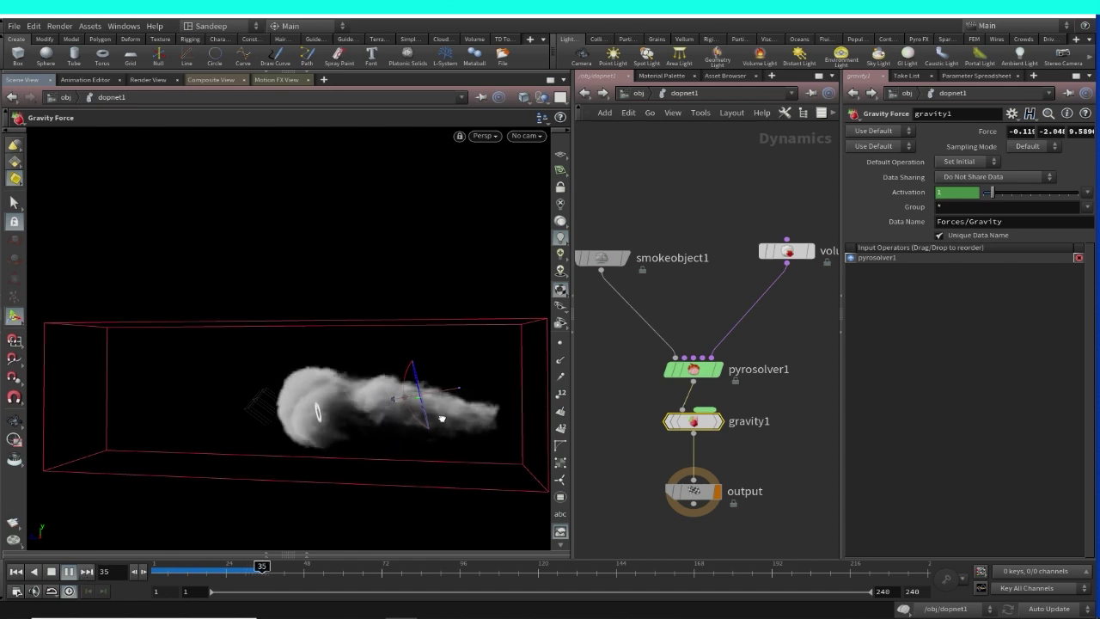
key("Escape")
left_click_drag(442, 418, 464, 421)
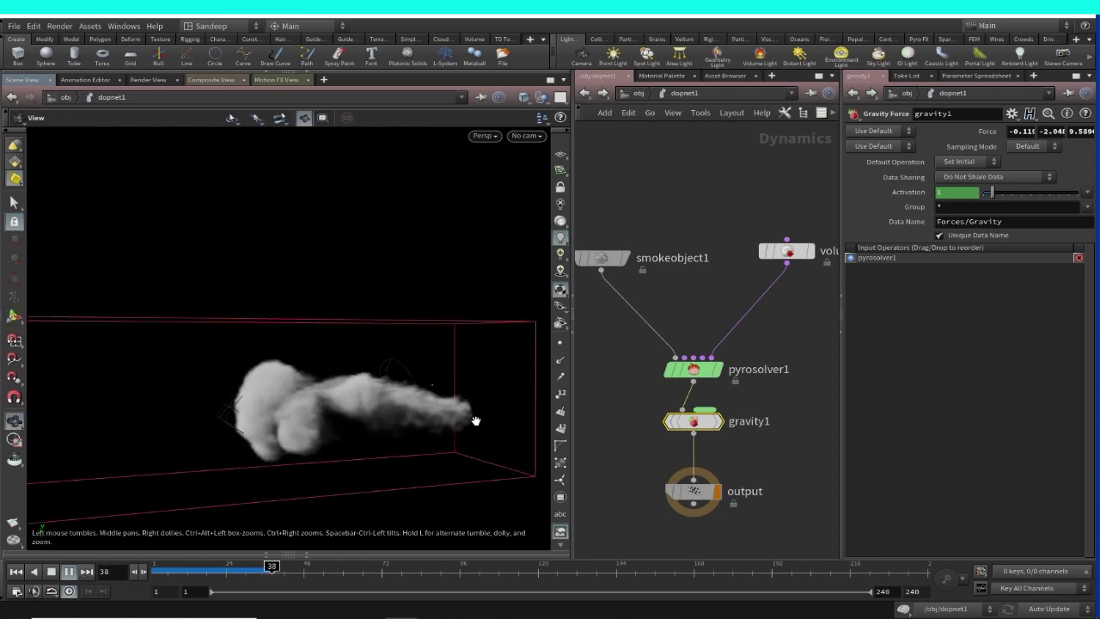
left_click_drag(392, 410, 374, 393)
key("Return")
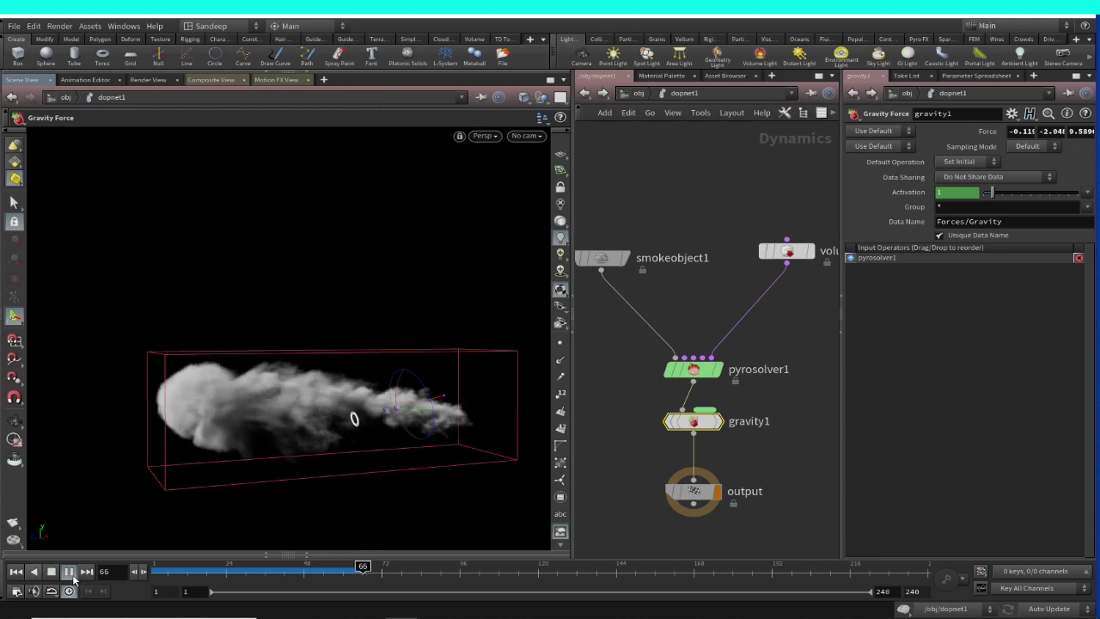
Step: Rewind and replay the sideways smoke plume from frame 1, viewing it from new angles
left_click(74, 578)
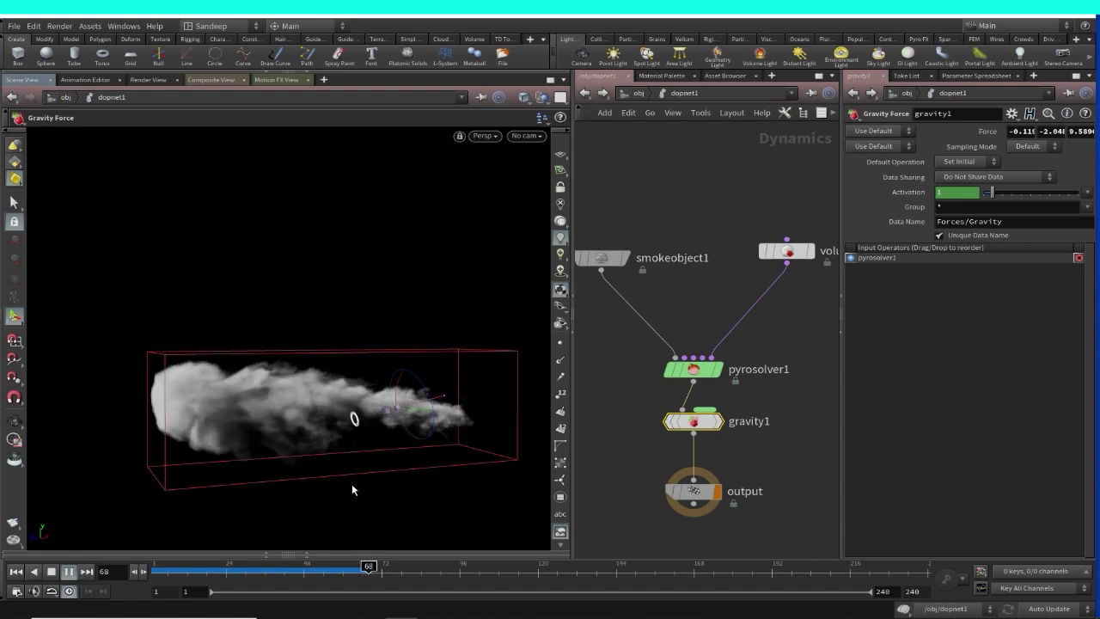
left_click_drag(361, 472, 314, 474)
key("Return")
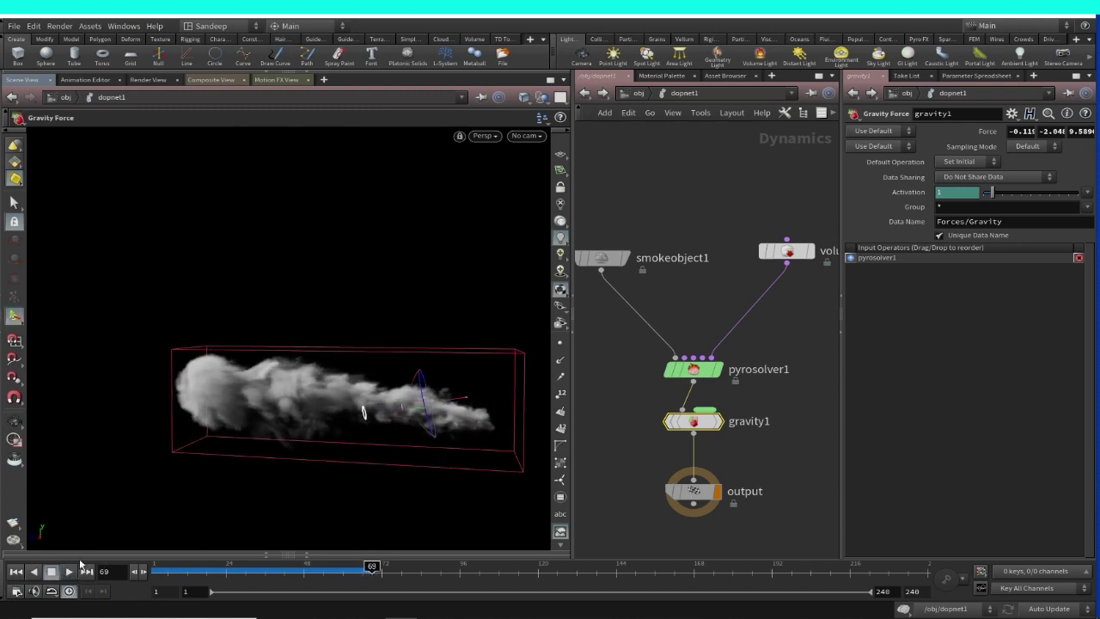
left_click(15, 571)
left_click(71, 573)
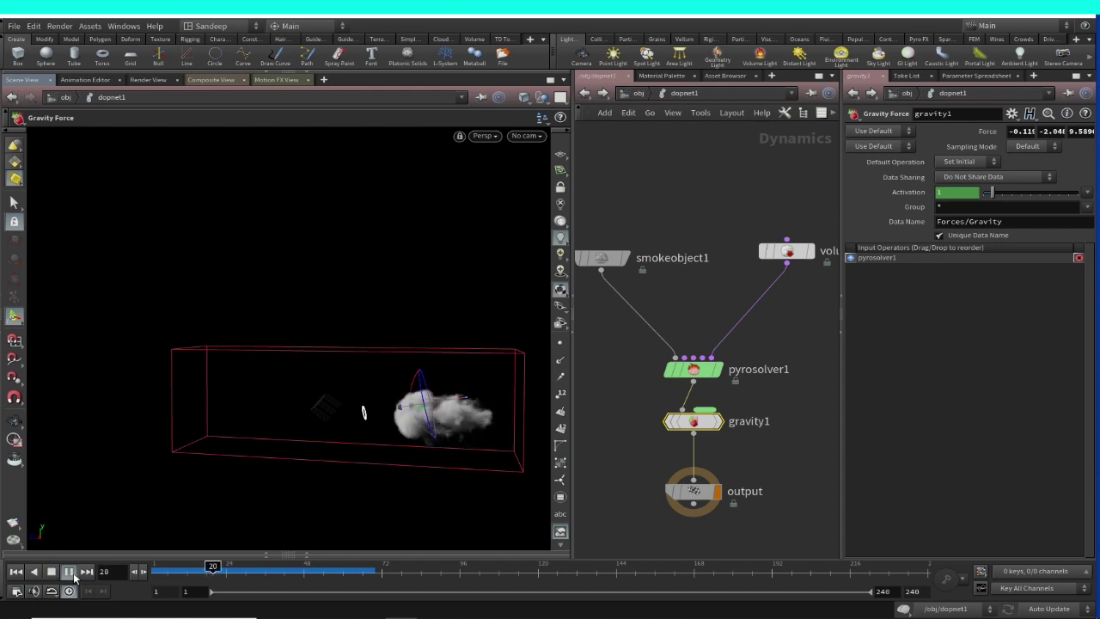
left_click(68, 571)
key("Escape")
left_click_drag(412, 421, 508, 401)
key("Return")
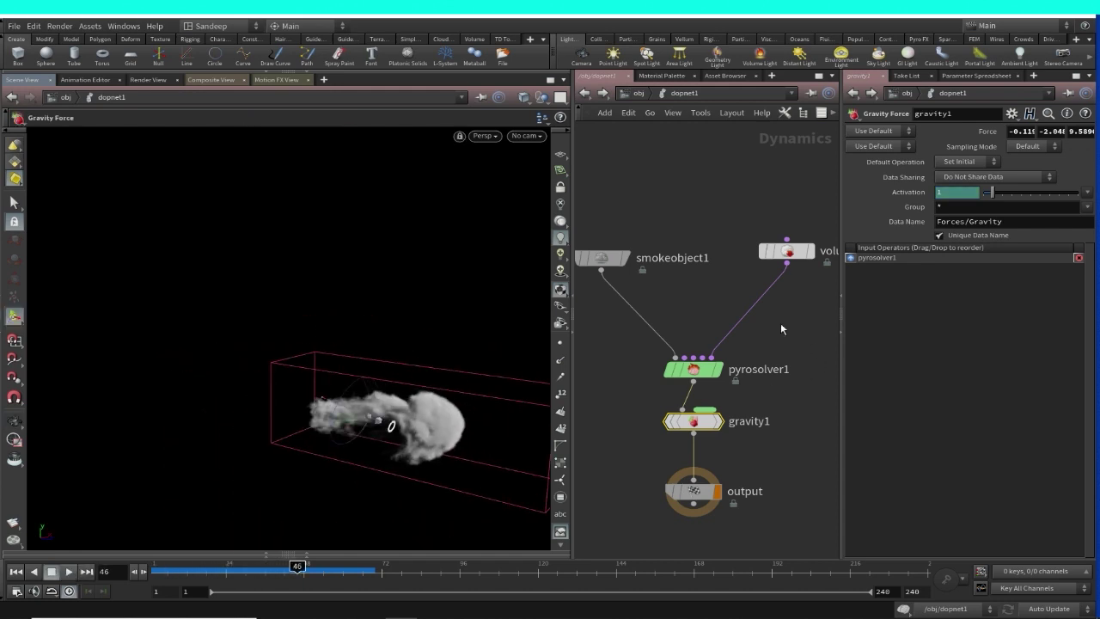
Step: At /obj, select distantlight1 and inspect its direction with the Pose handle
left_click(603, 94)
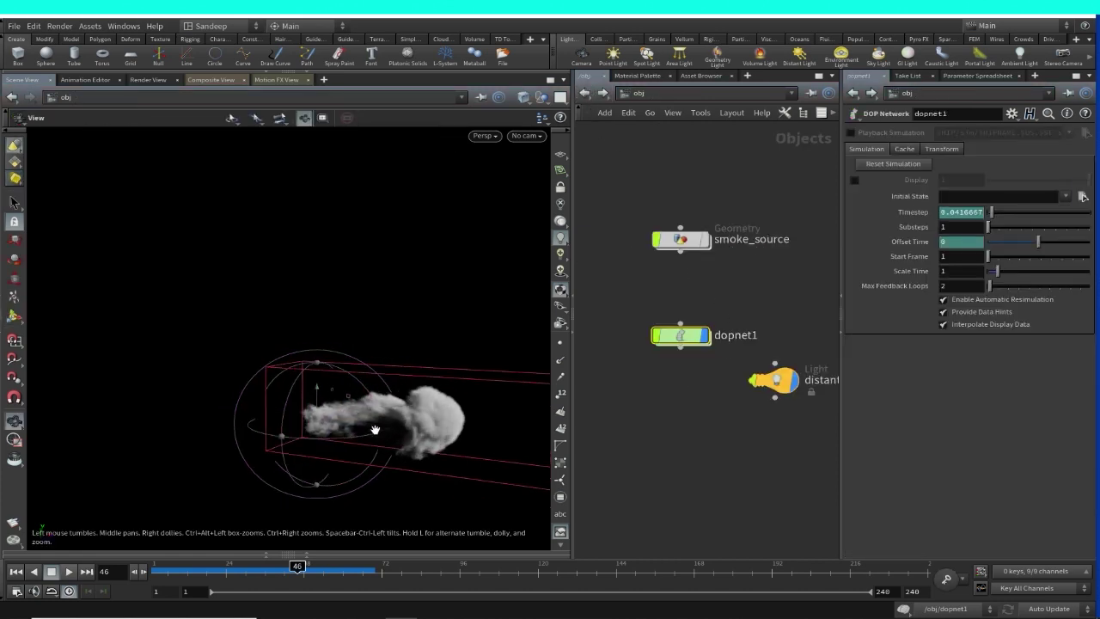
left_click(765, 379)
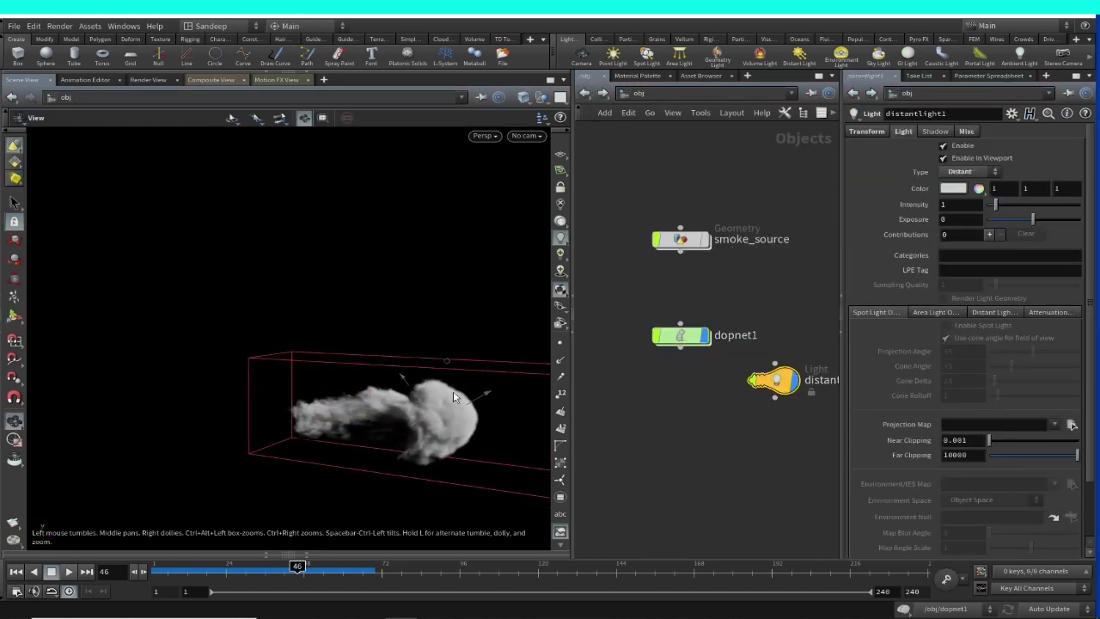
key("Return")
left_click_drag(493, 422, 510, 348)
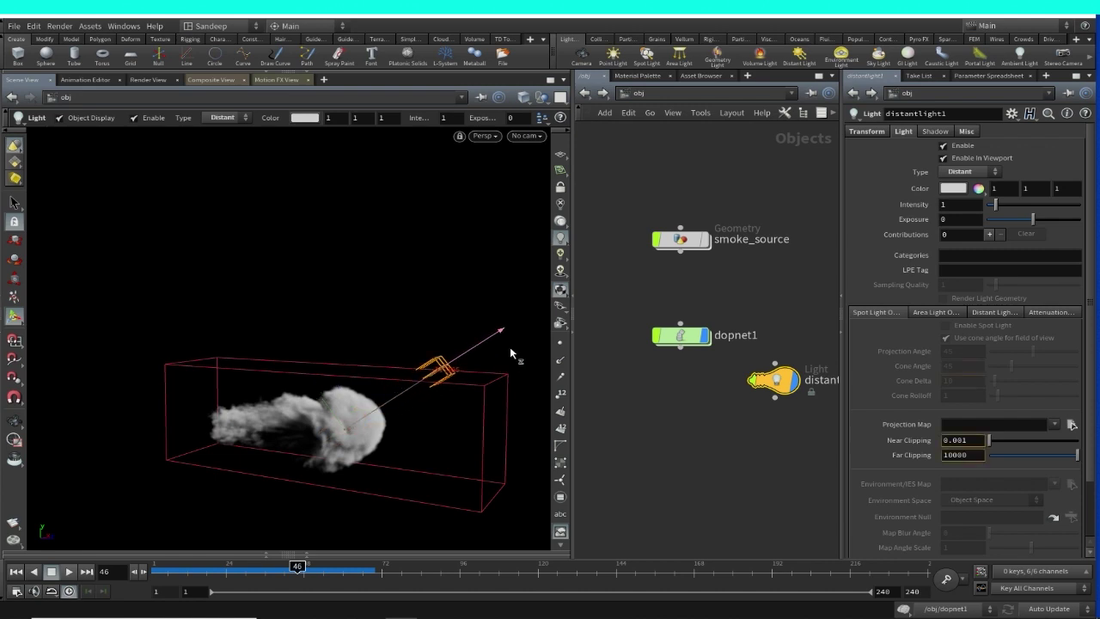
key("e")
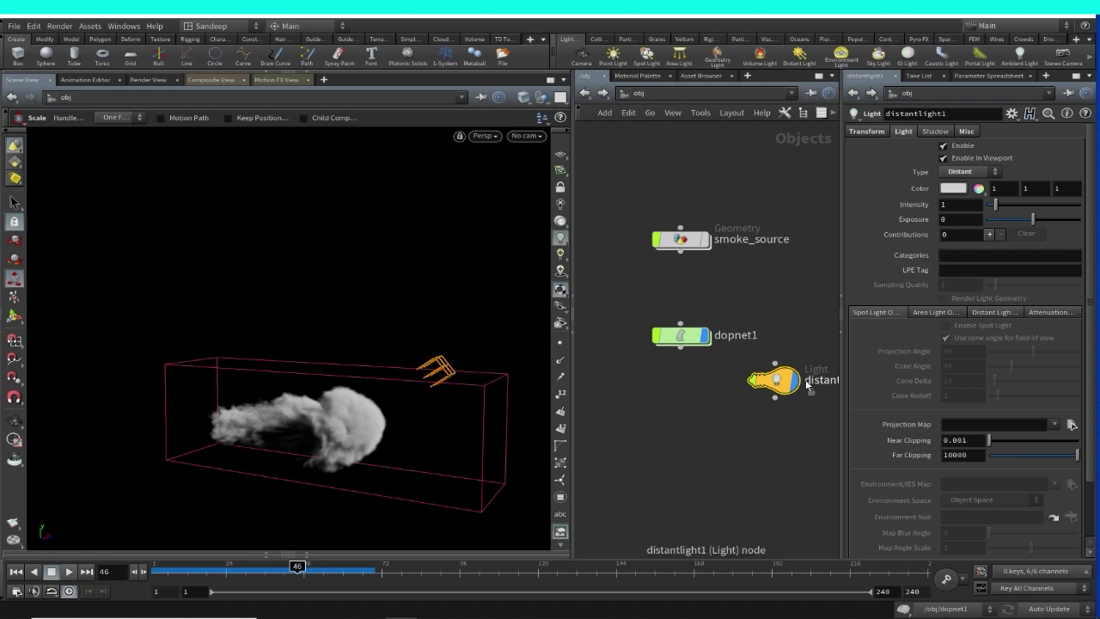
key("Return")
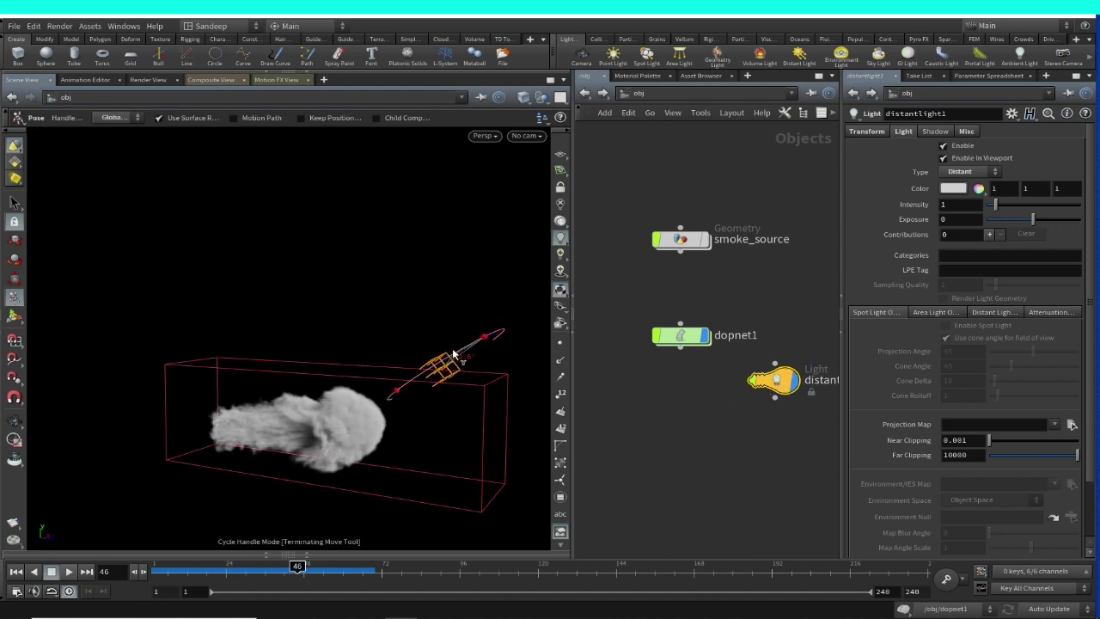
key("Escape")
left_click_drag(358, 384, 528, 405)
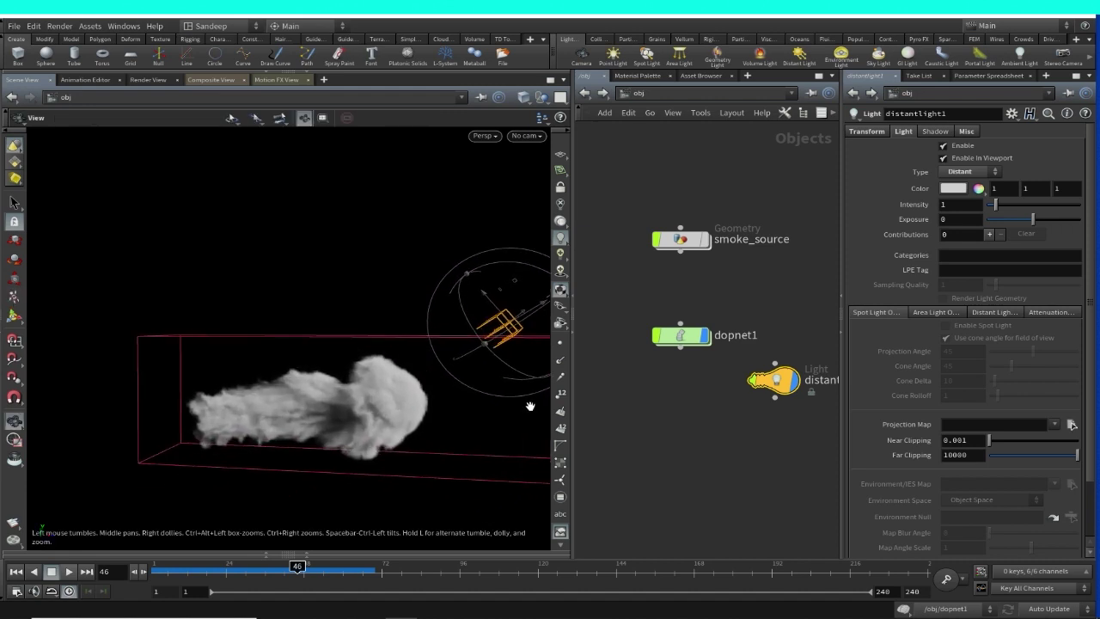
key("Return")
Step: Replay the smoke simulation from frame 1 with the distant light, then deselect the light
left_click(15, 571)
left_click(69, 570)
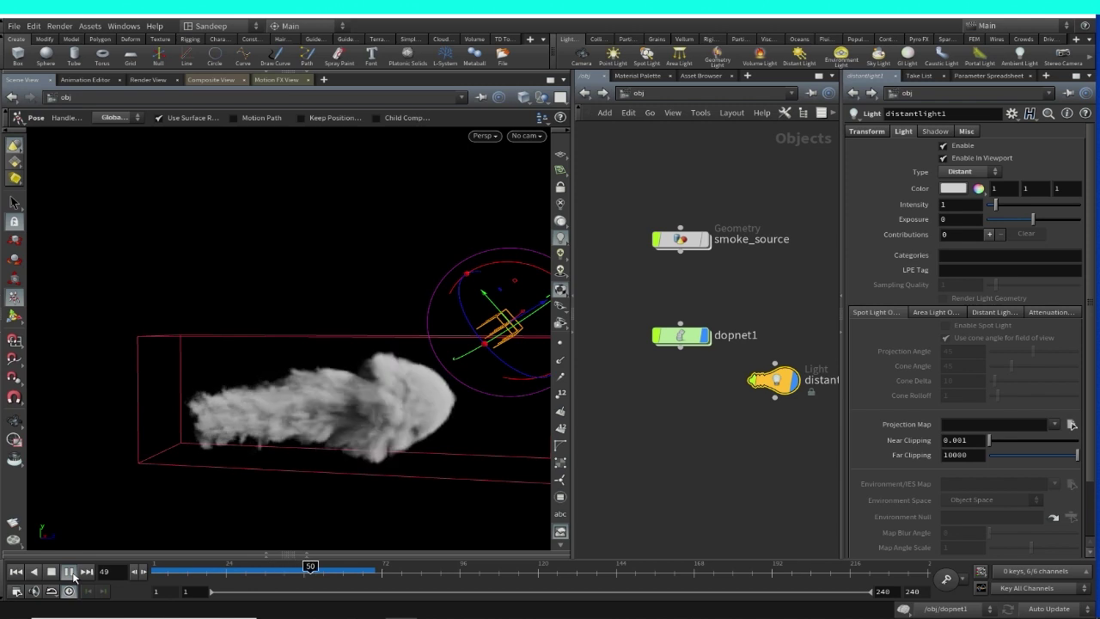
left_click(69, 570)
left_click_drag(156, 521, 81, 522)
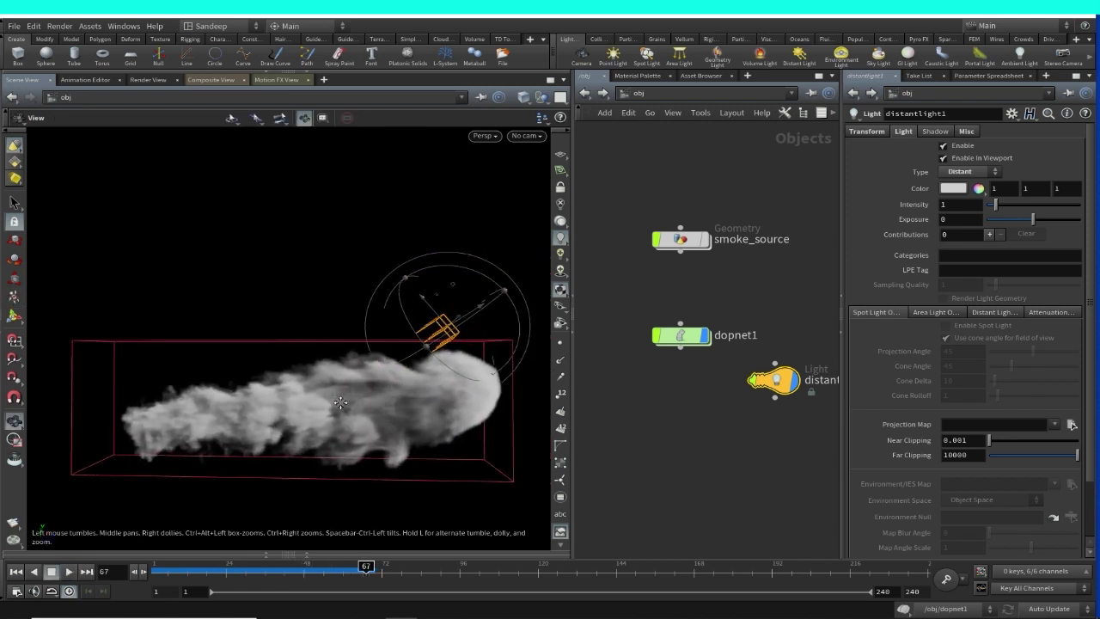
left_click(15, 570)
left_click(71, 574)
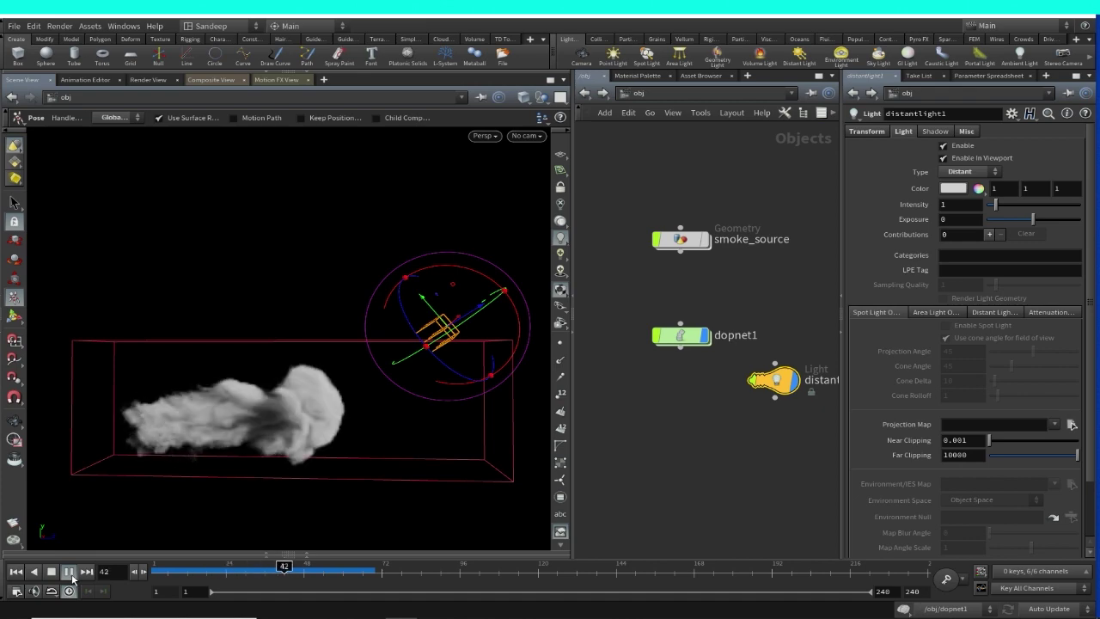
left_click(70, 572)
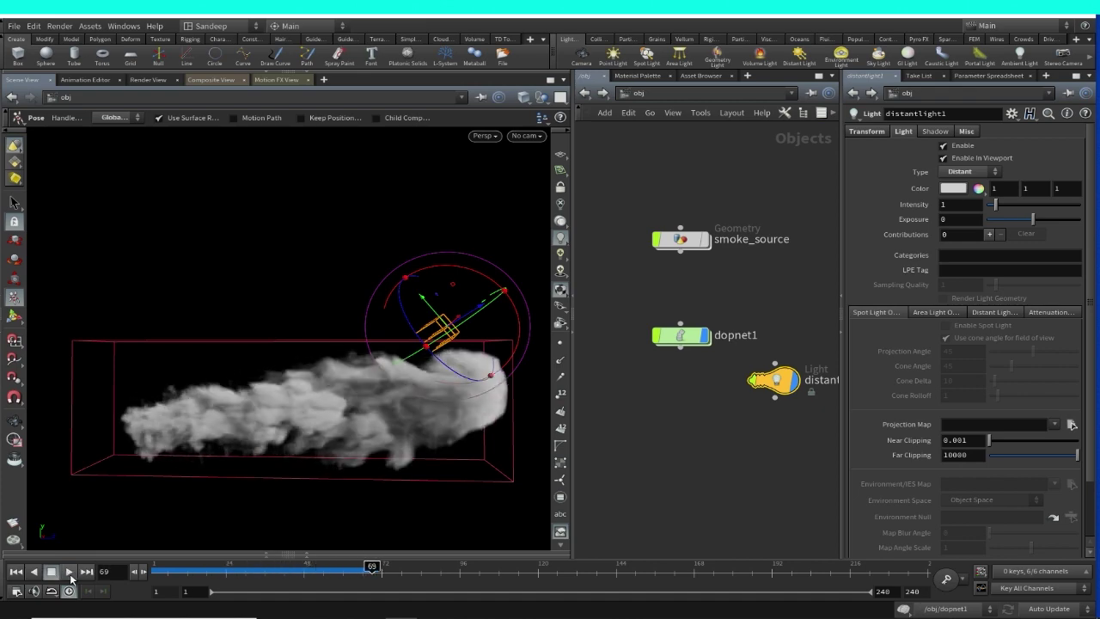
left_click(70, 573)
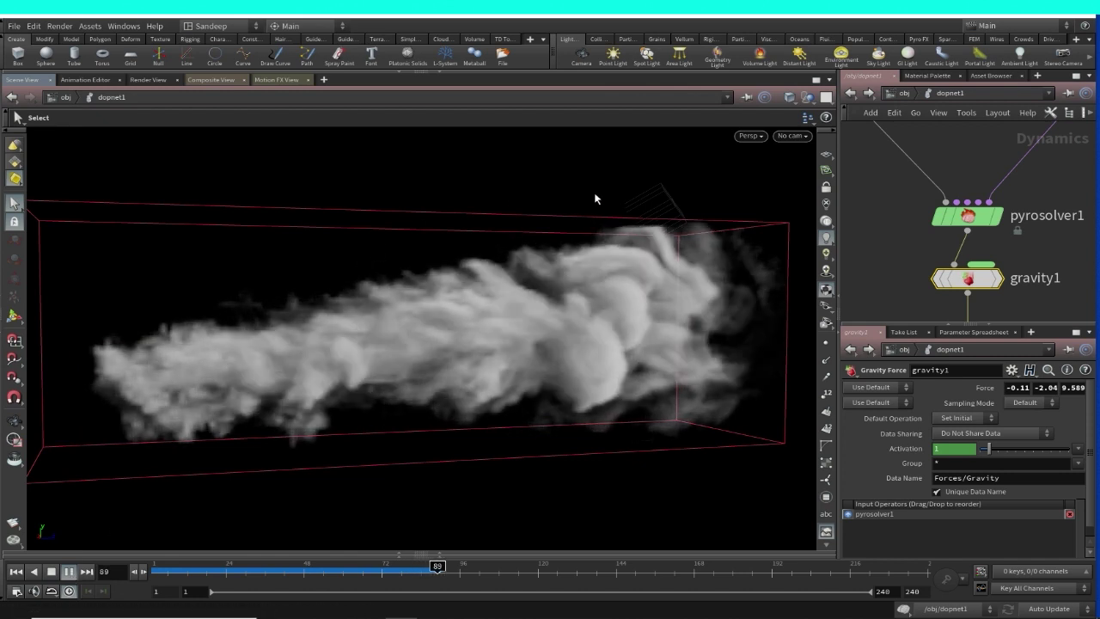
left_click(69, 572)
left_click(15, 572)
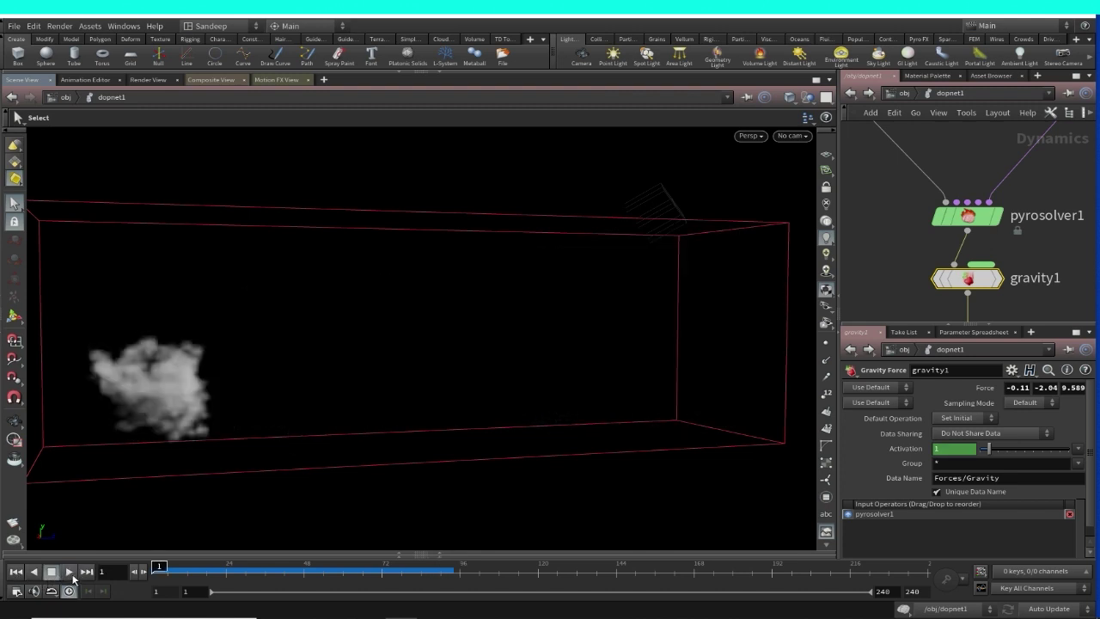
left_click(70, 572)
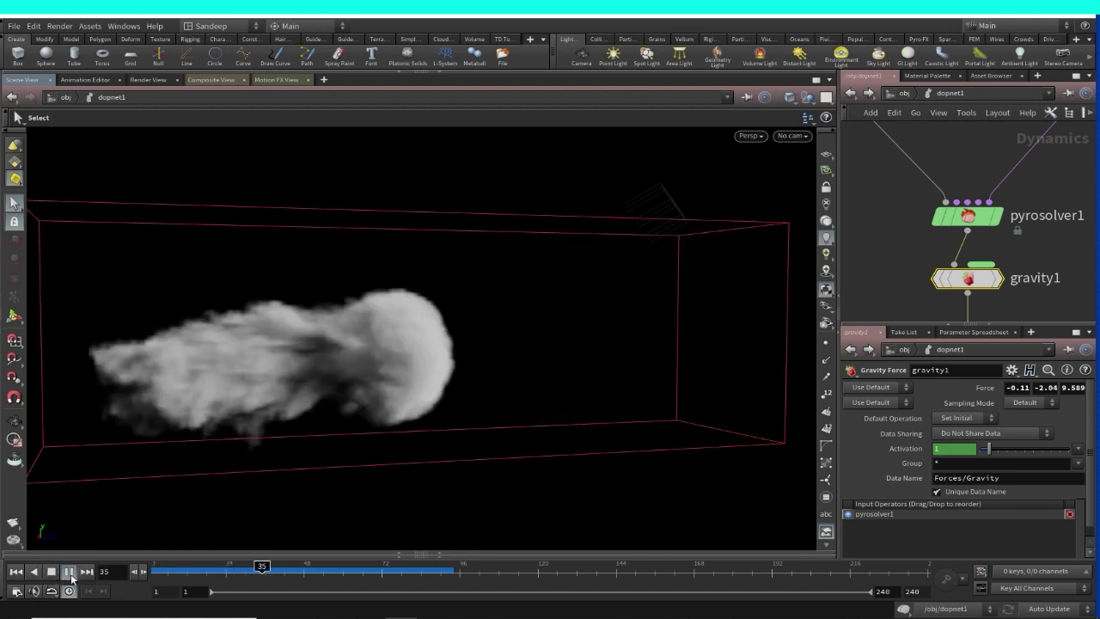
left_click(70, 574)
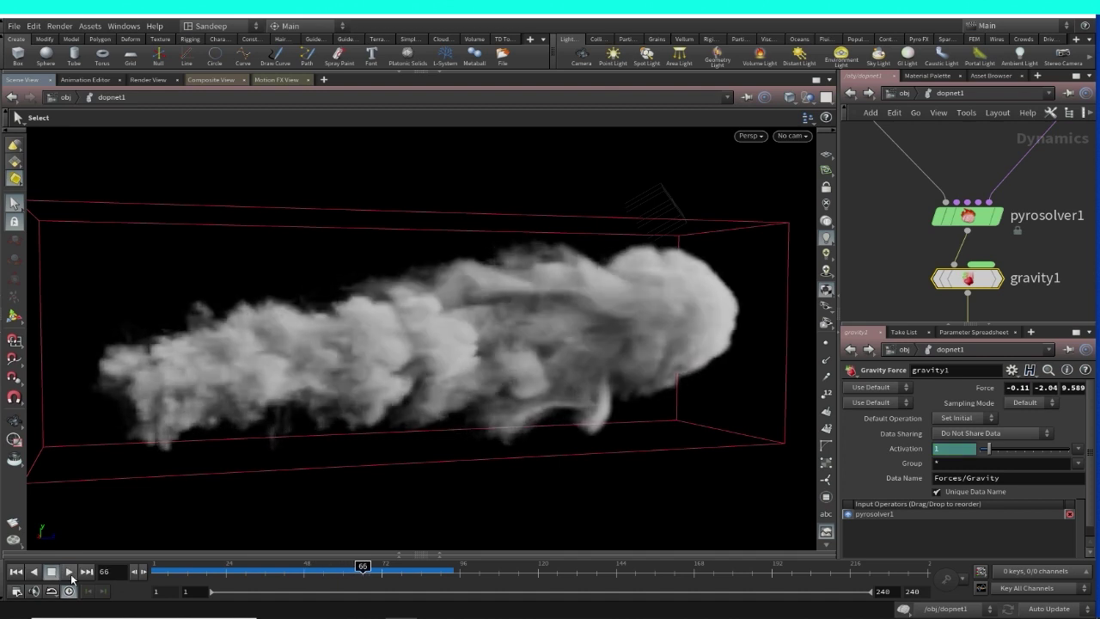